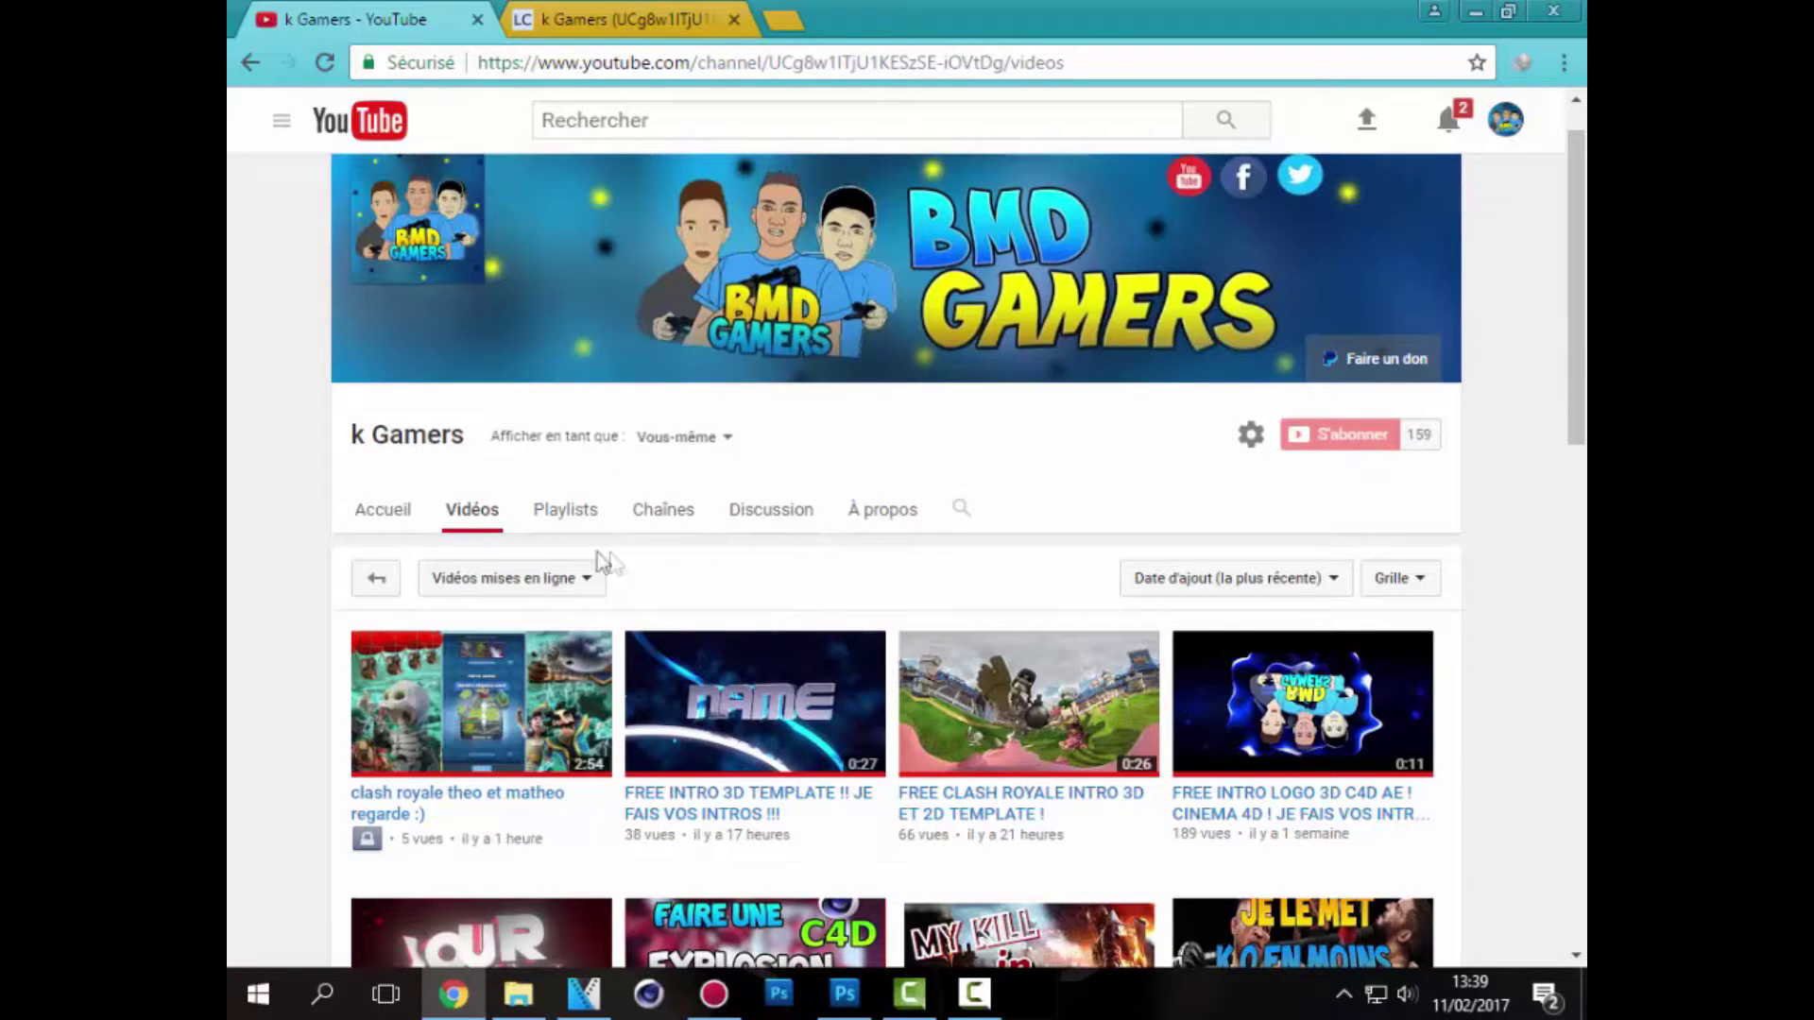
# Browse the YouTube channel page and the live subscriber count page.
pyautogui.scroll(-5, 778, 770)
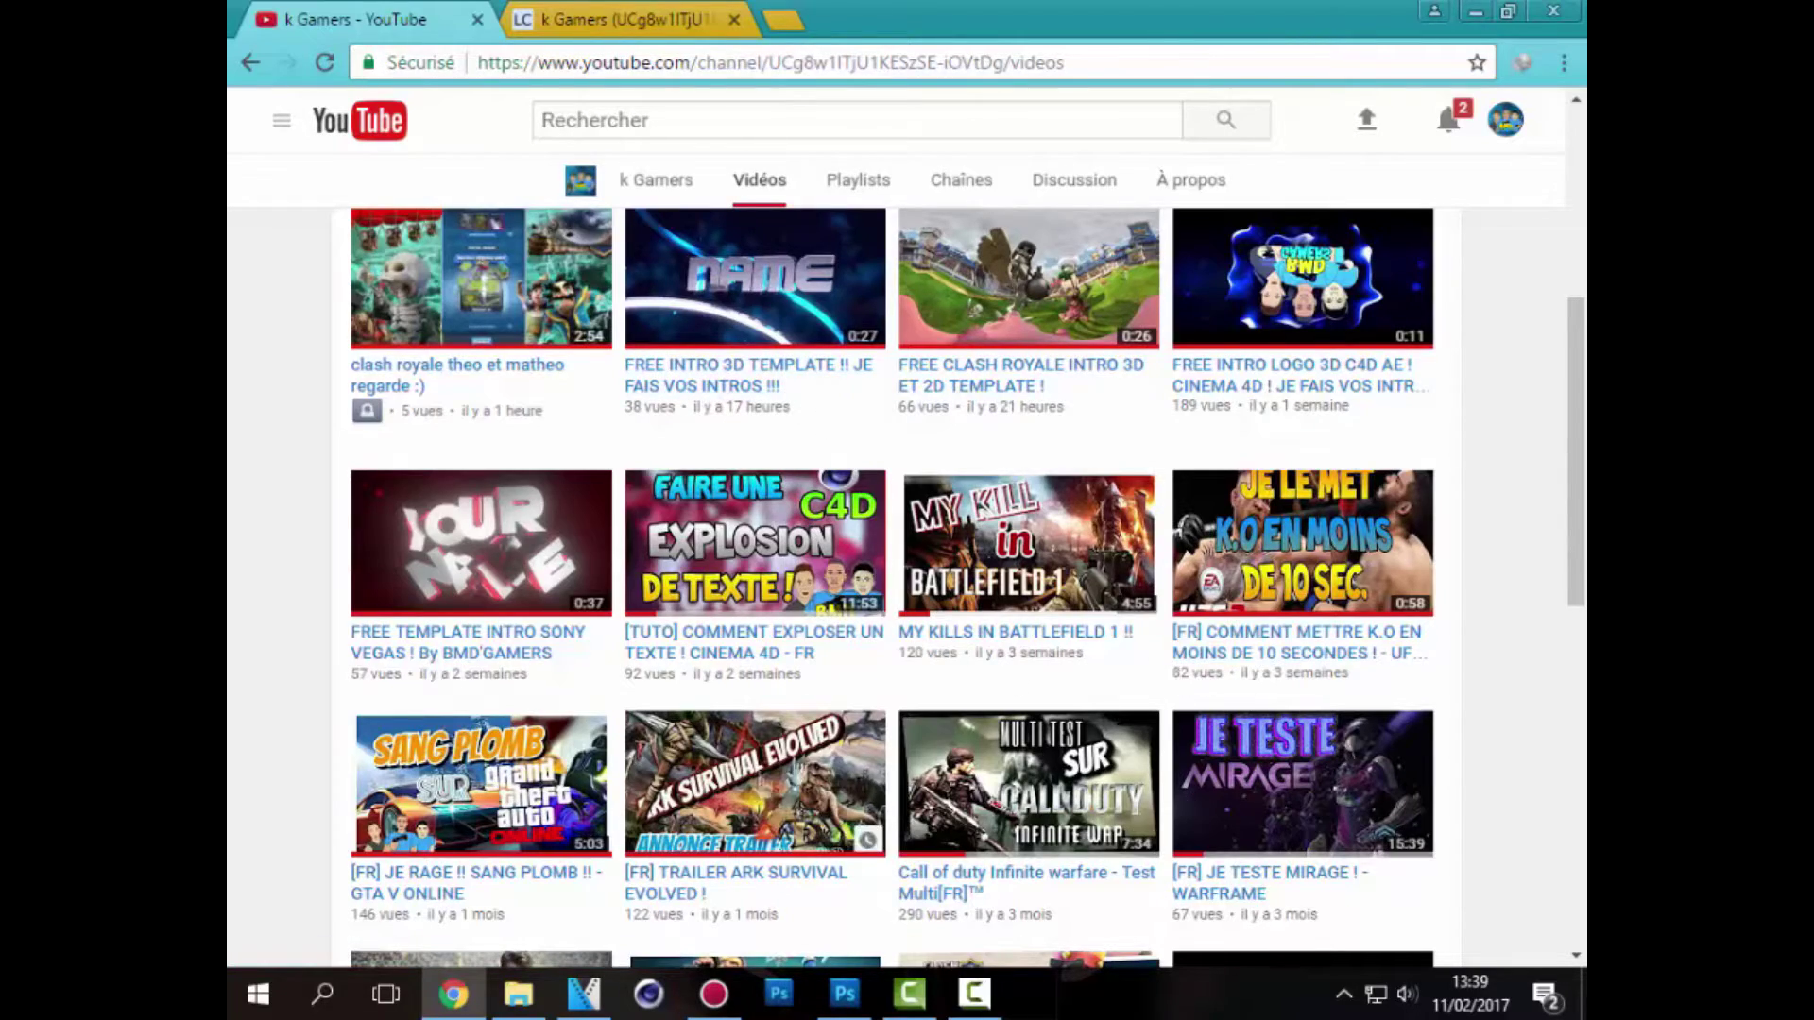
pyautogui.scroll(-7, 645, 565)
pyautogui.scroll(10, 644, 565)
pyautogui.scroll(5, 689, 539)
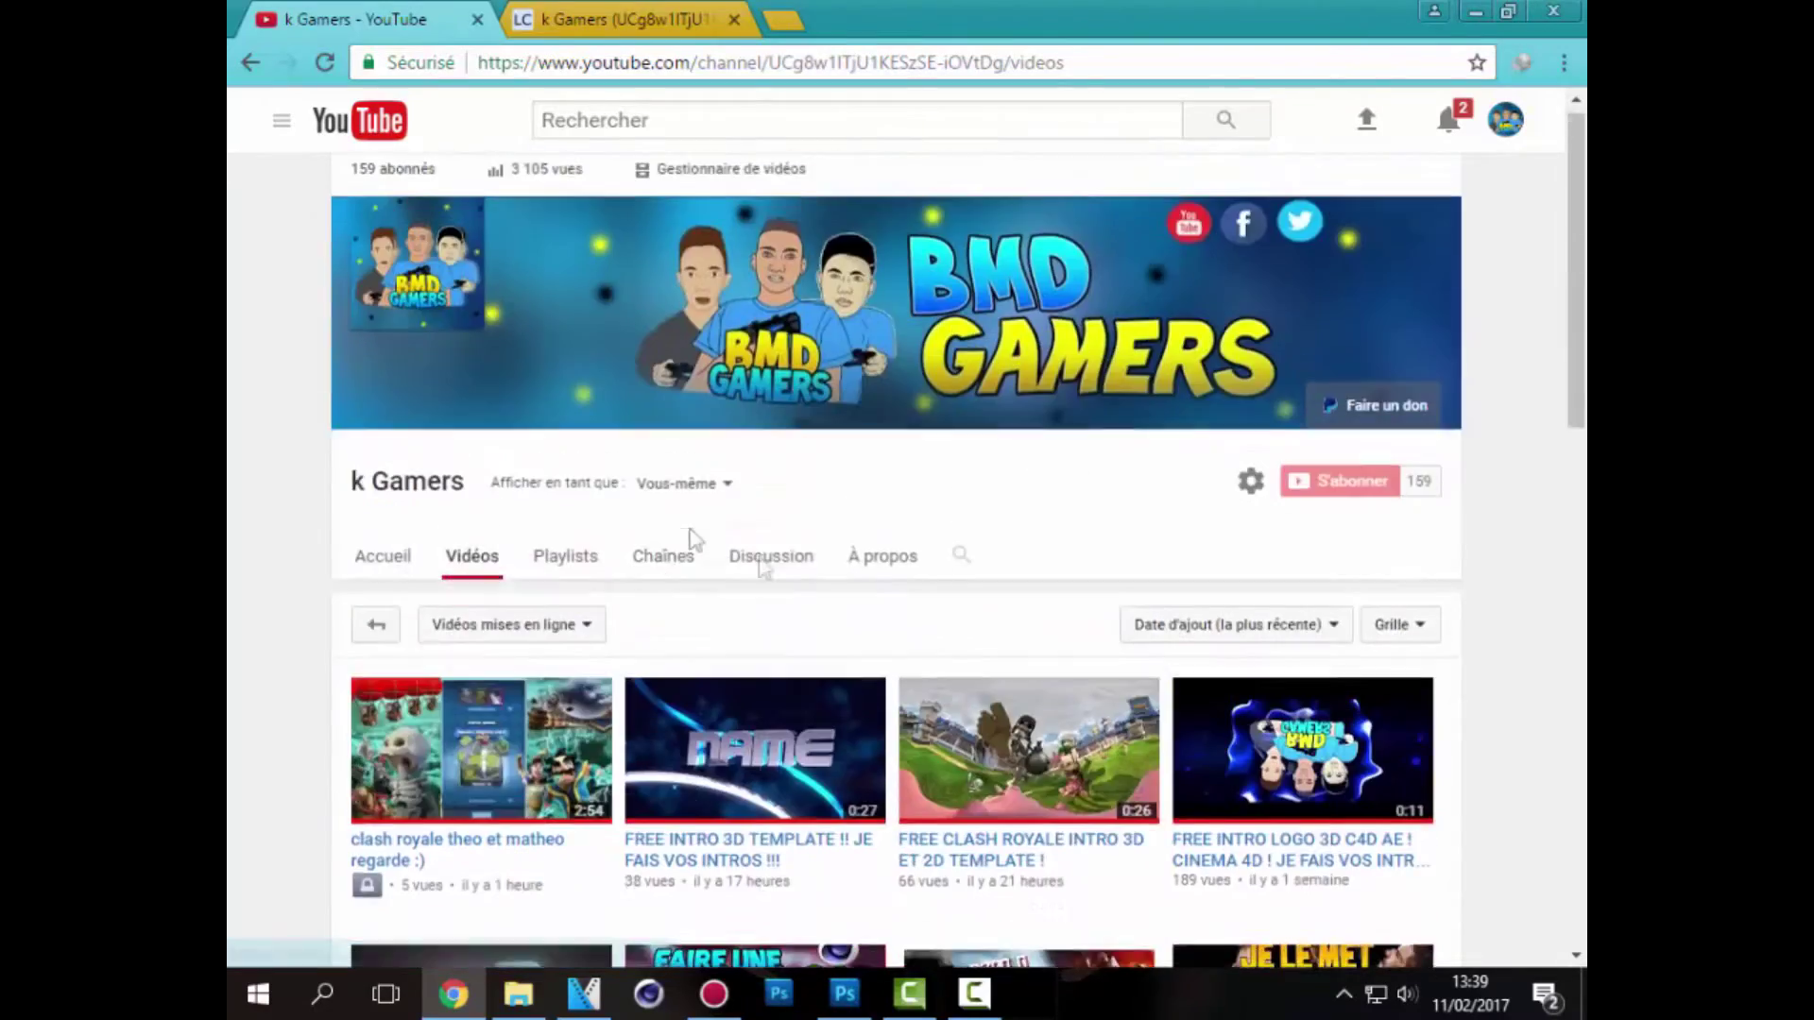
pyautogui.scroll(-5, 1091, 784)
pyautogui.scroll(5, 1078, 761)
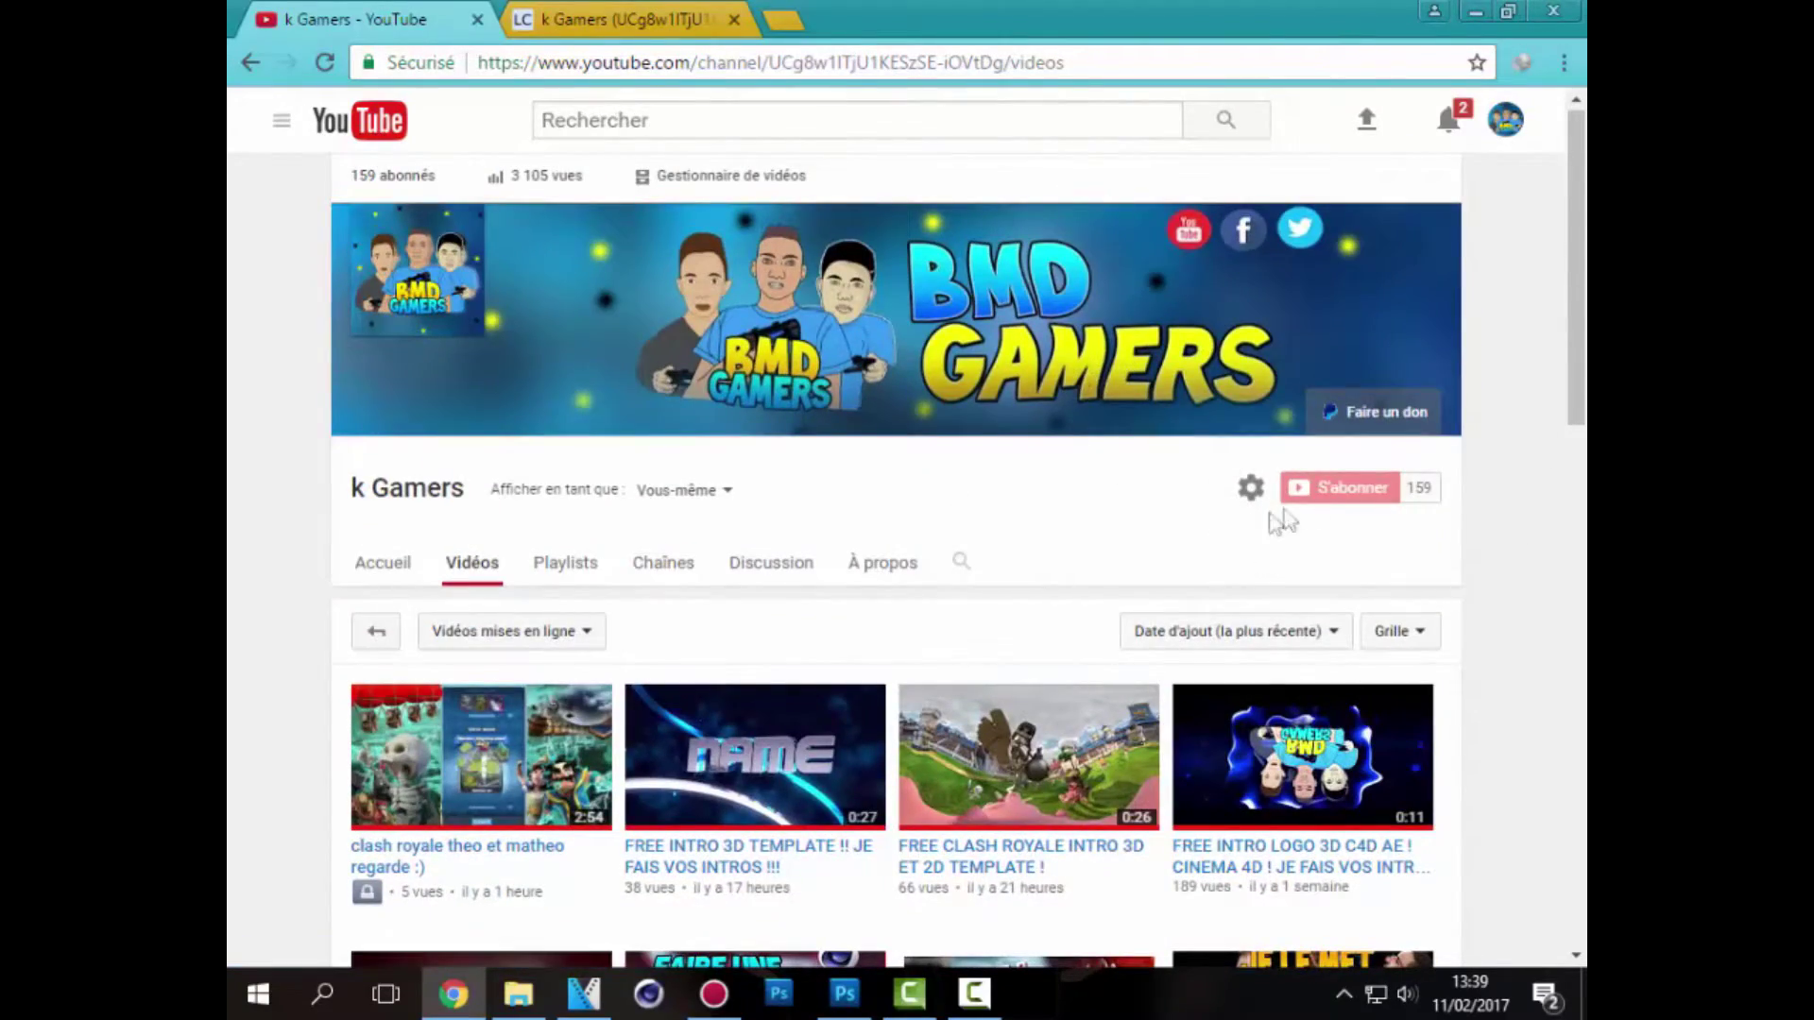
pyautogui.hotkey('ctrl', 'Tab')
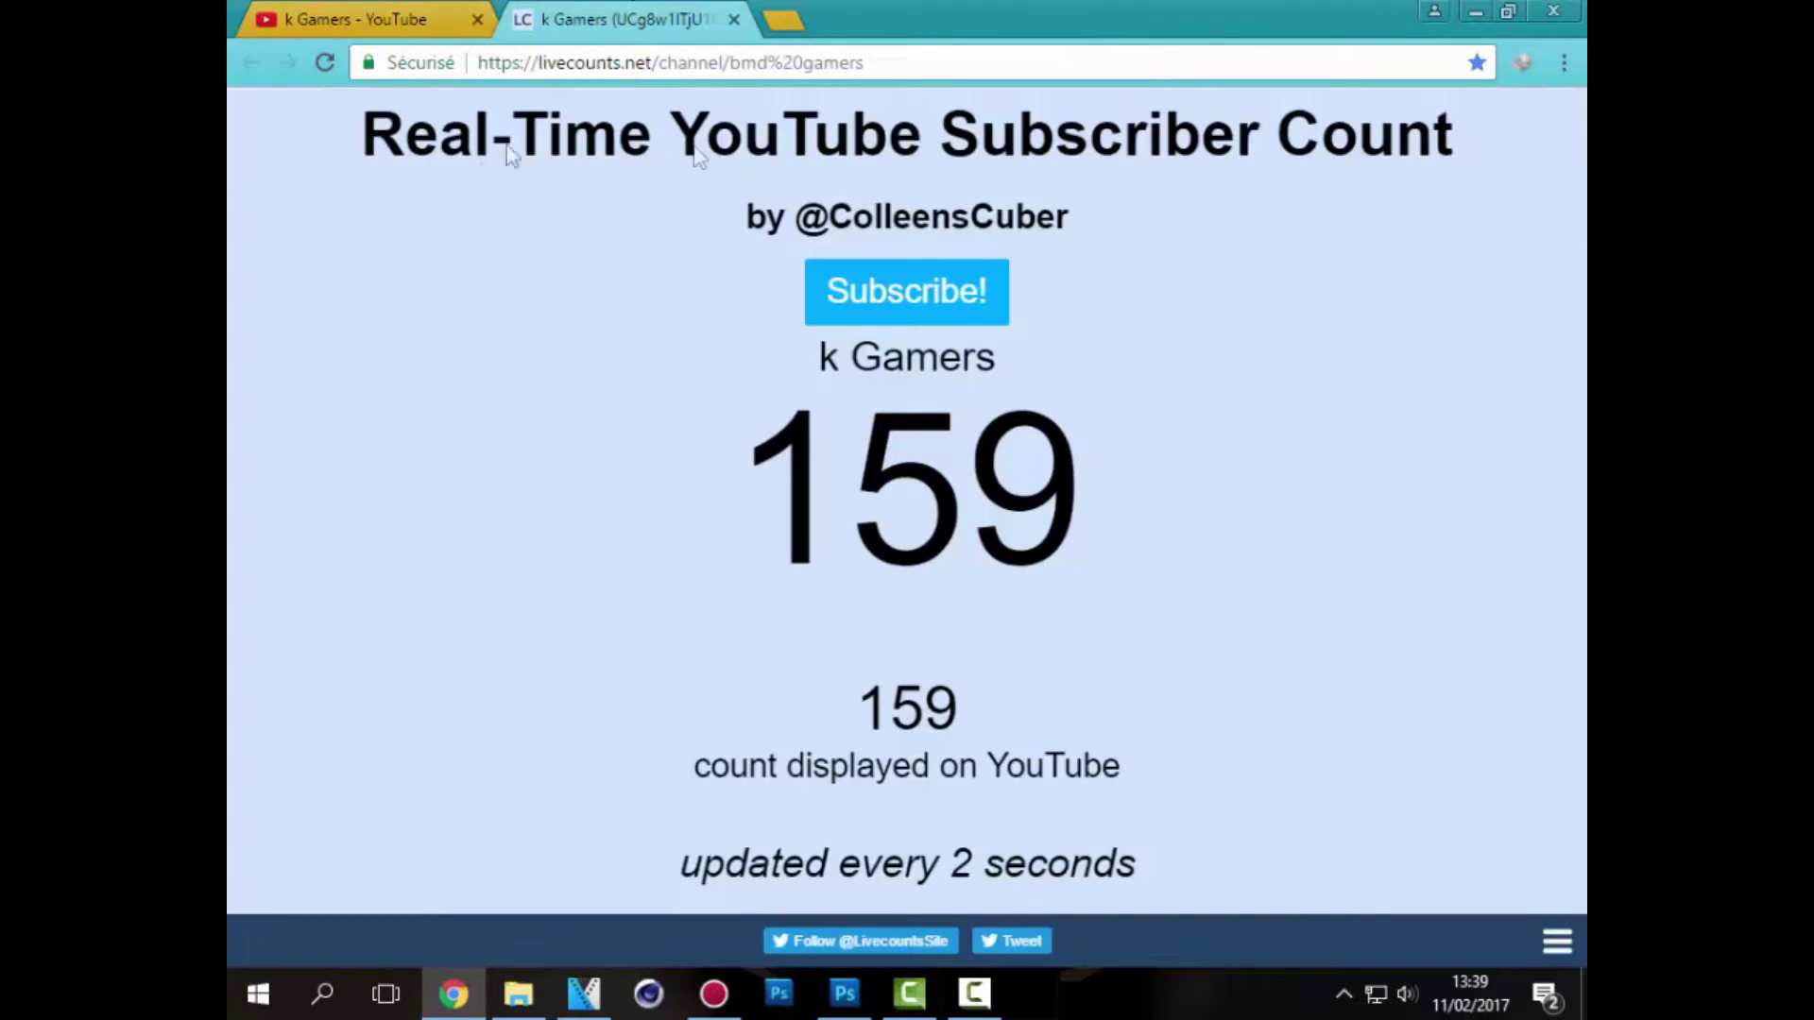
pyautogui.click(320, 13)
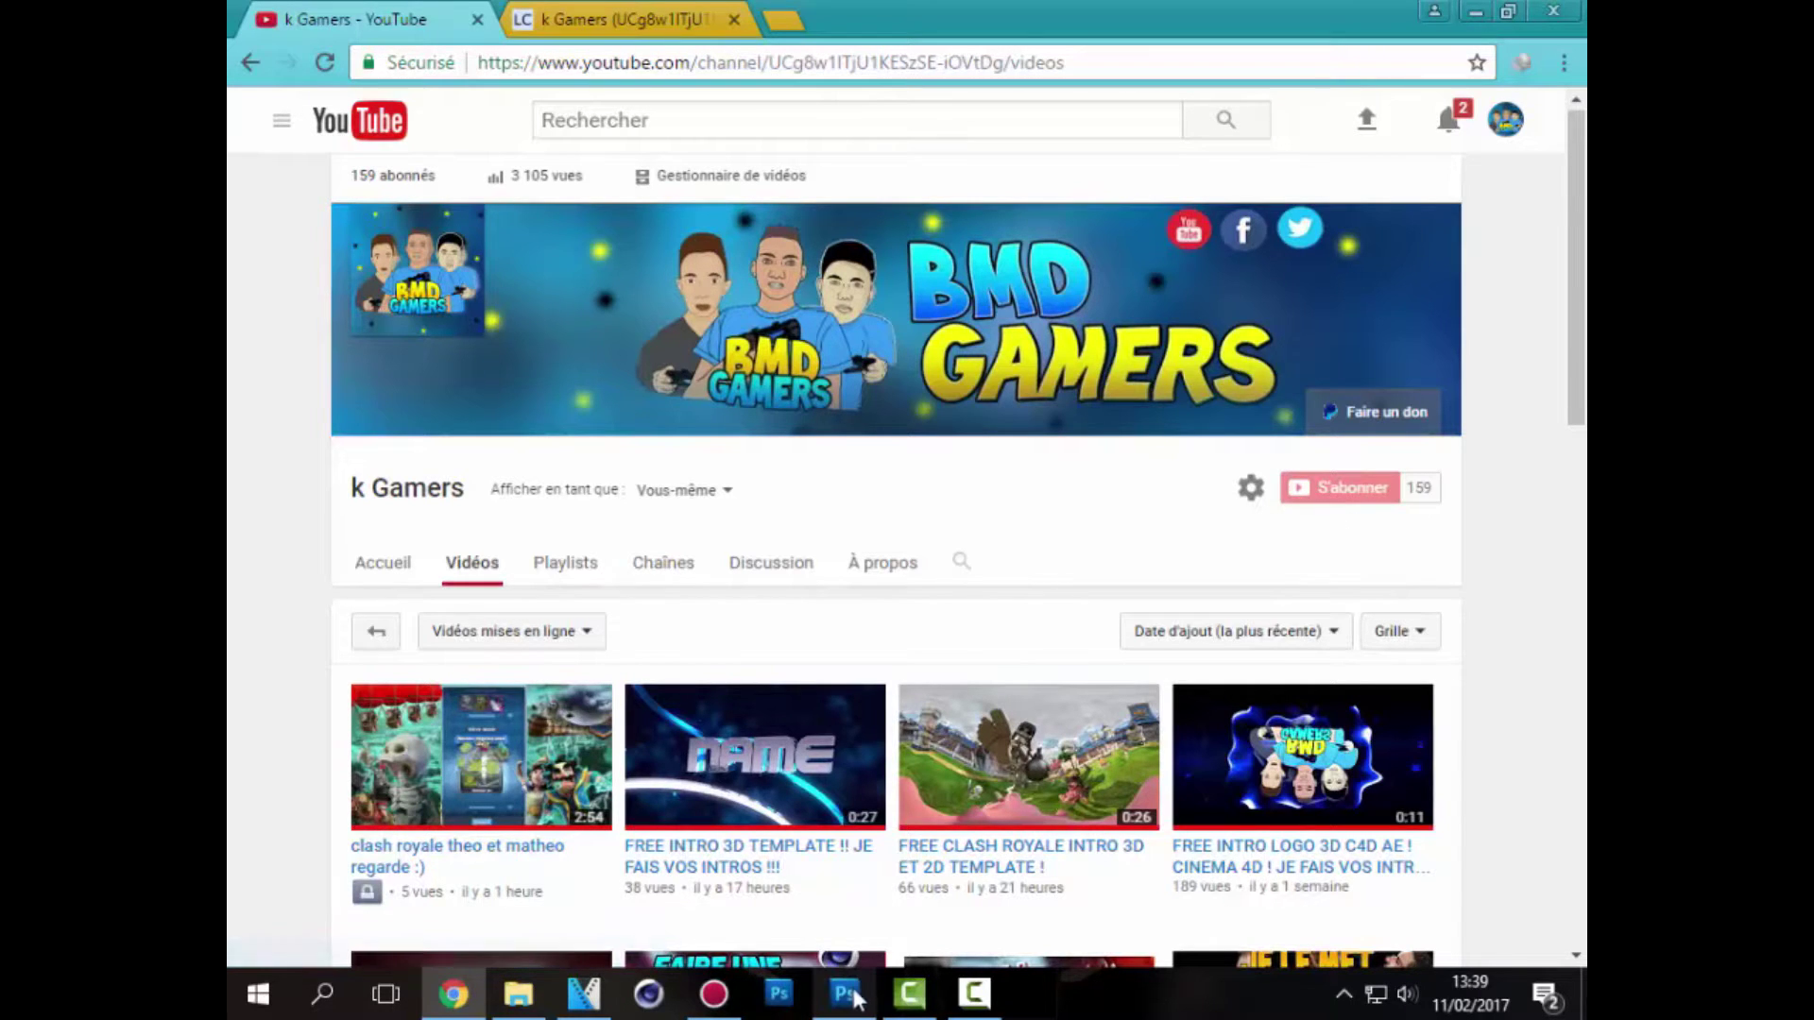
pyautogui.moveTo(856, 1000)
# In Photoshop, create a new 1280×720 document with Transparent background named FOND INTROTUTO 2.
pyautogui.click(846, 994)
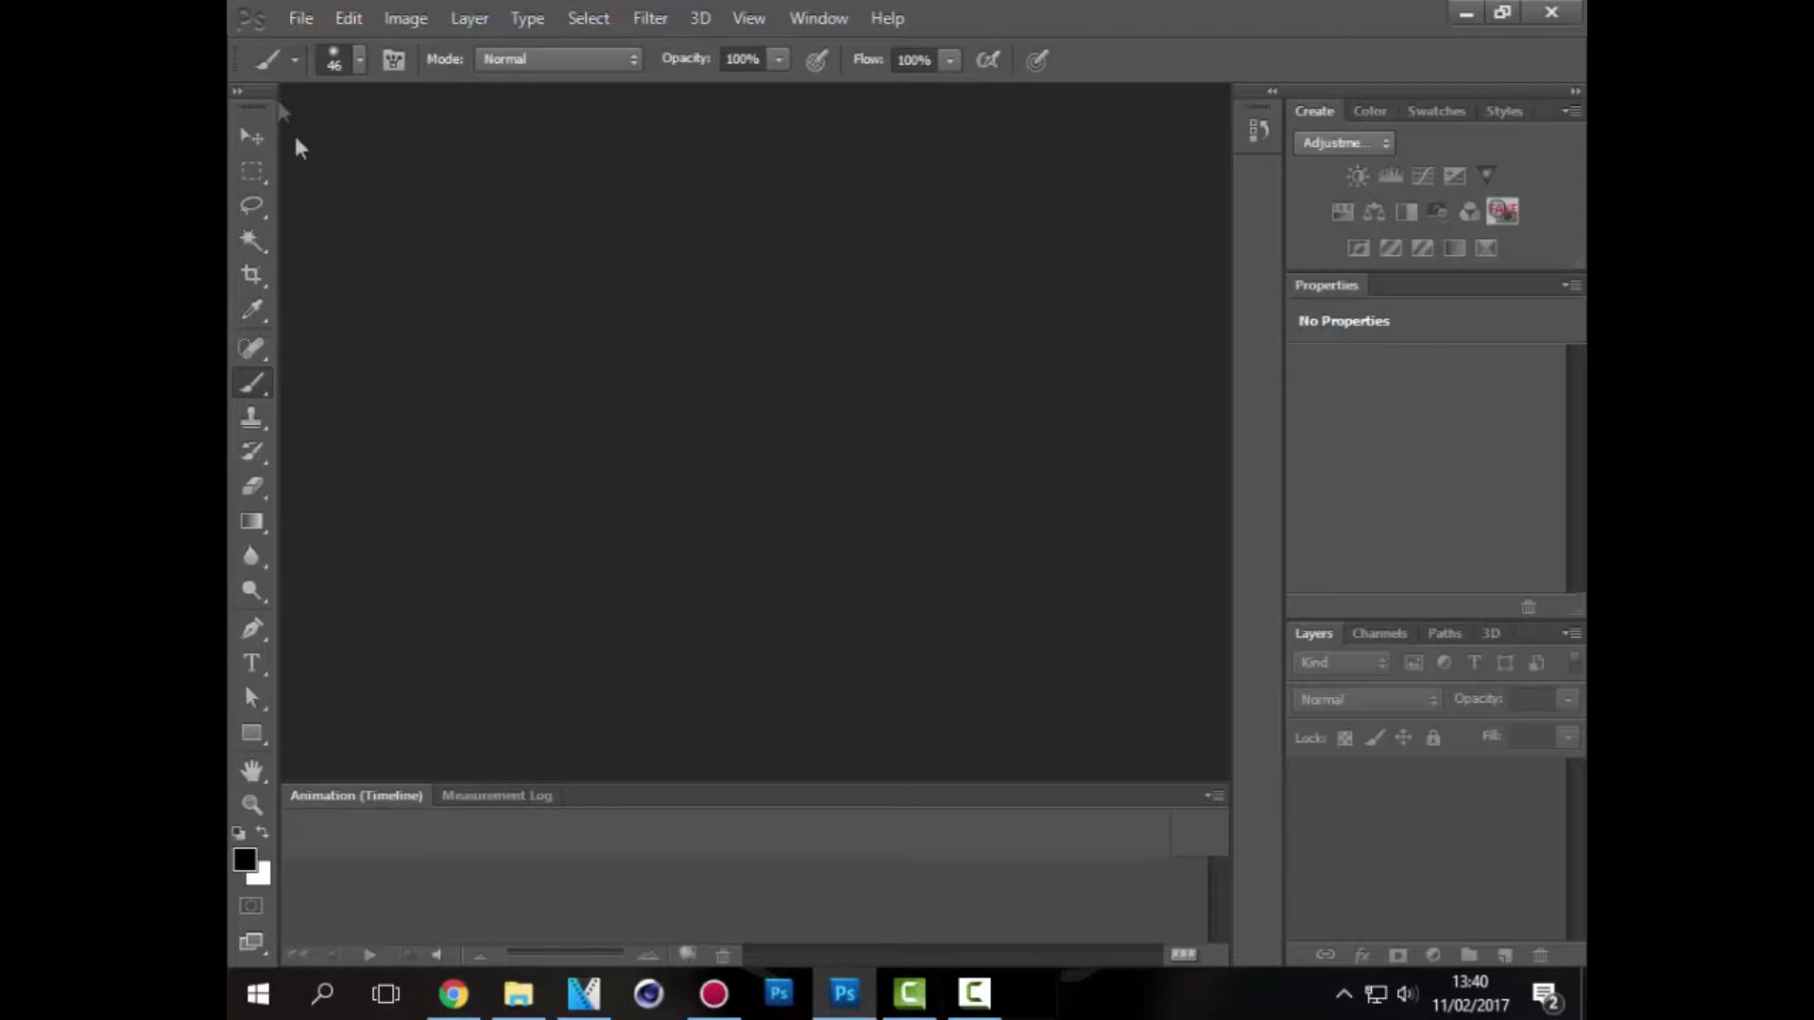
pyautogui.click(300, 17)
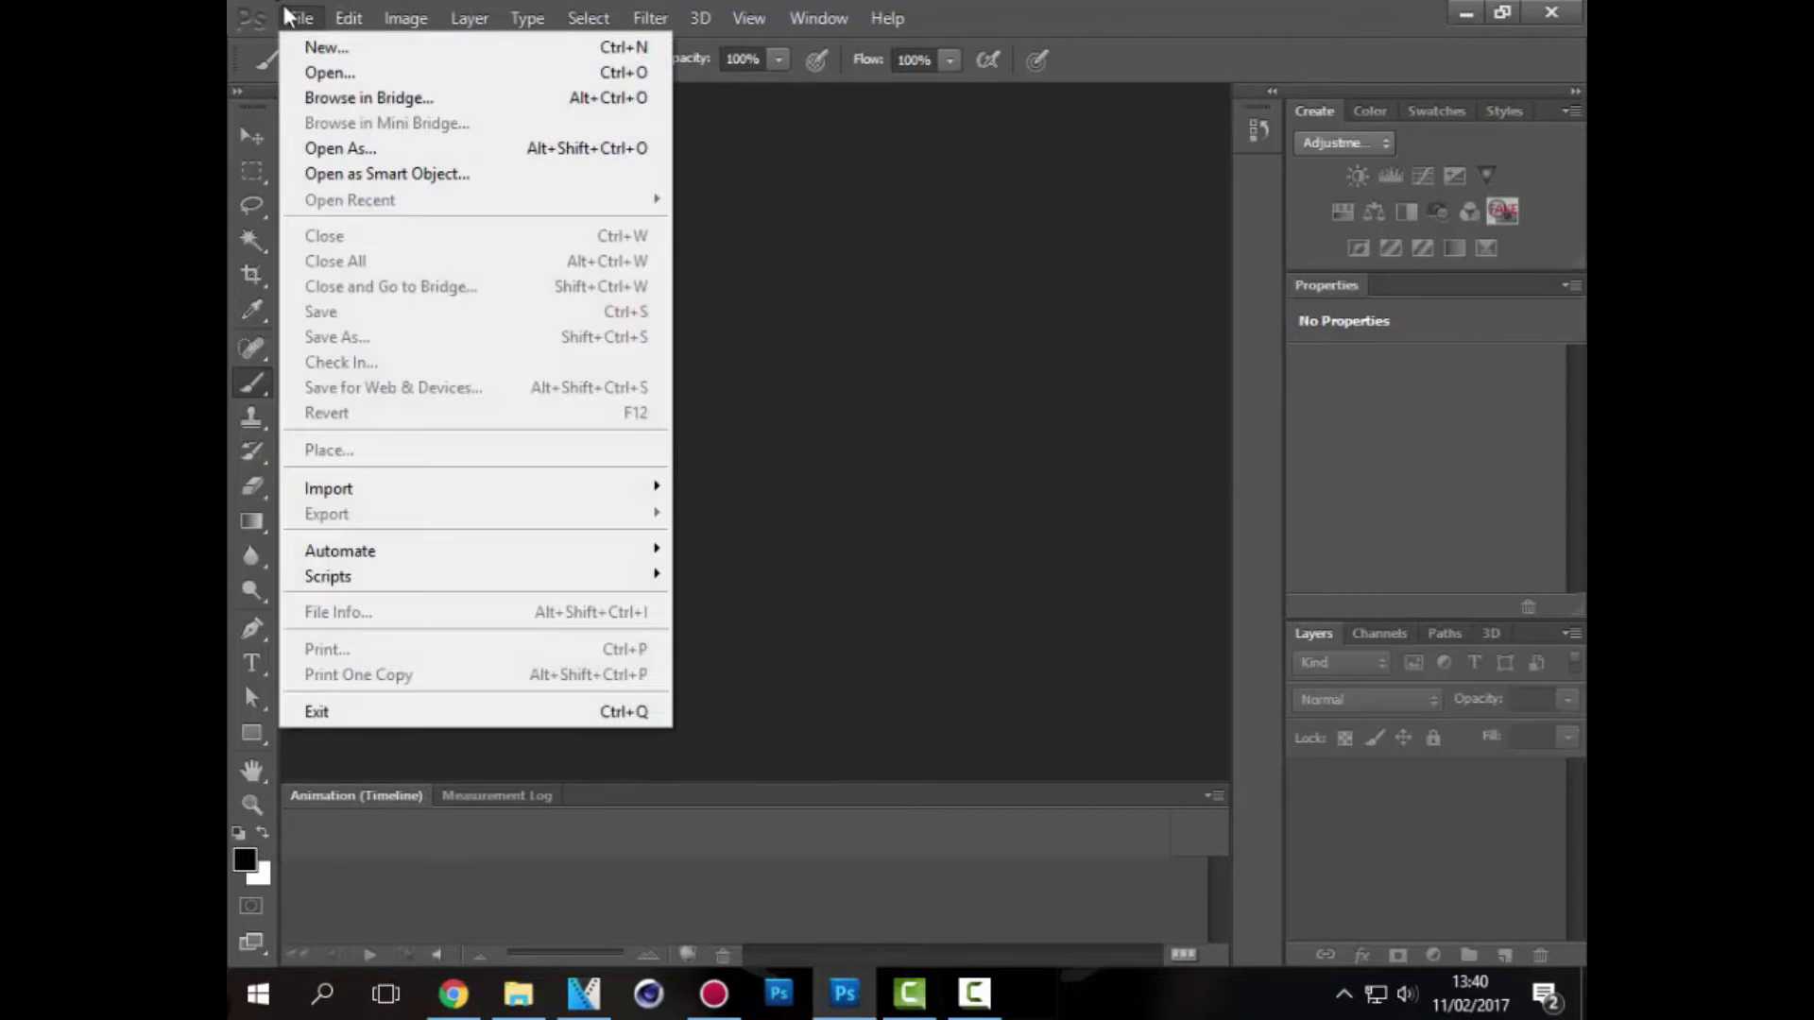
pyautogui.click(326, 48)
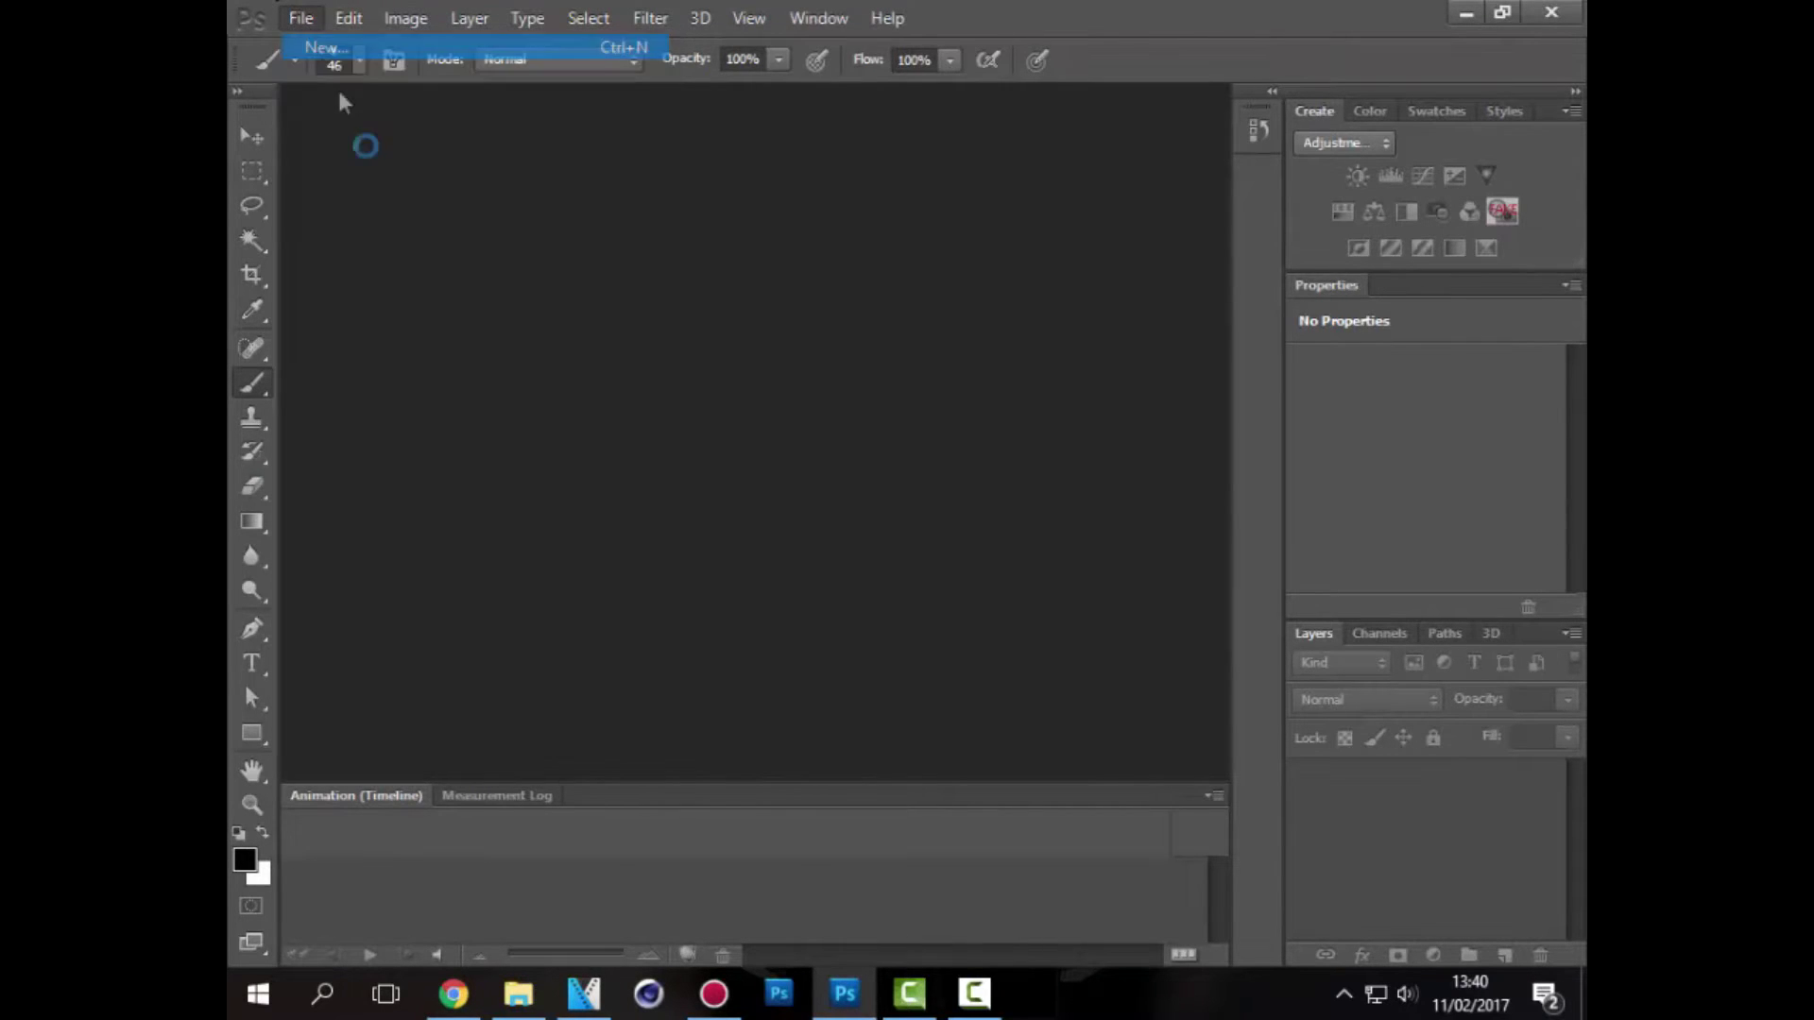
pyautogui.click(671, 346)
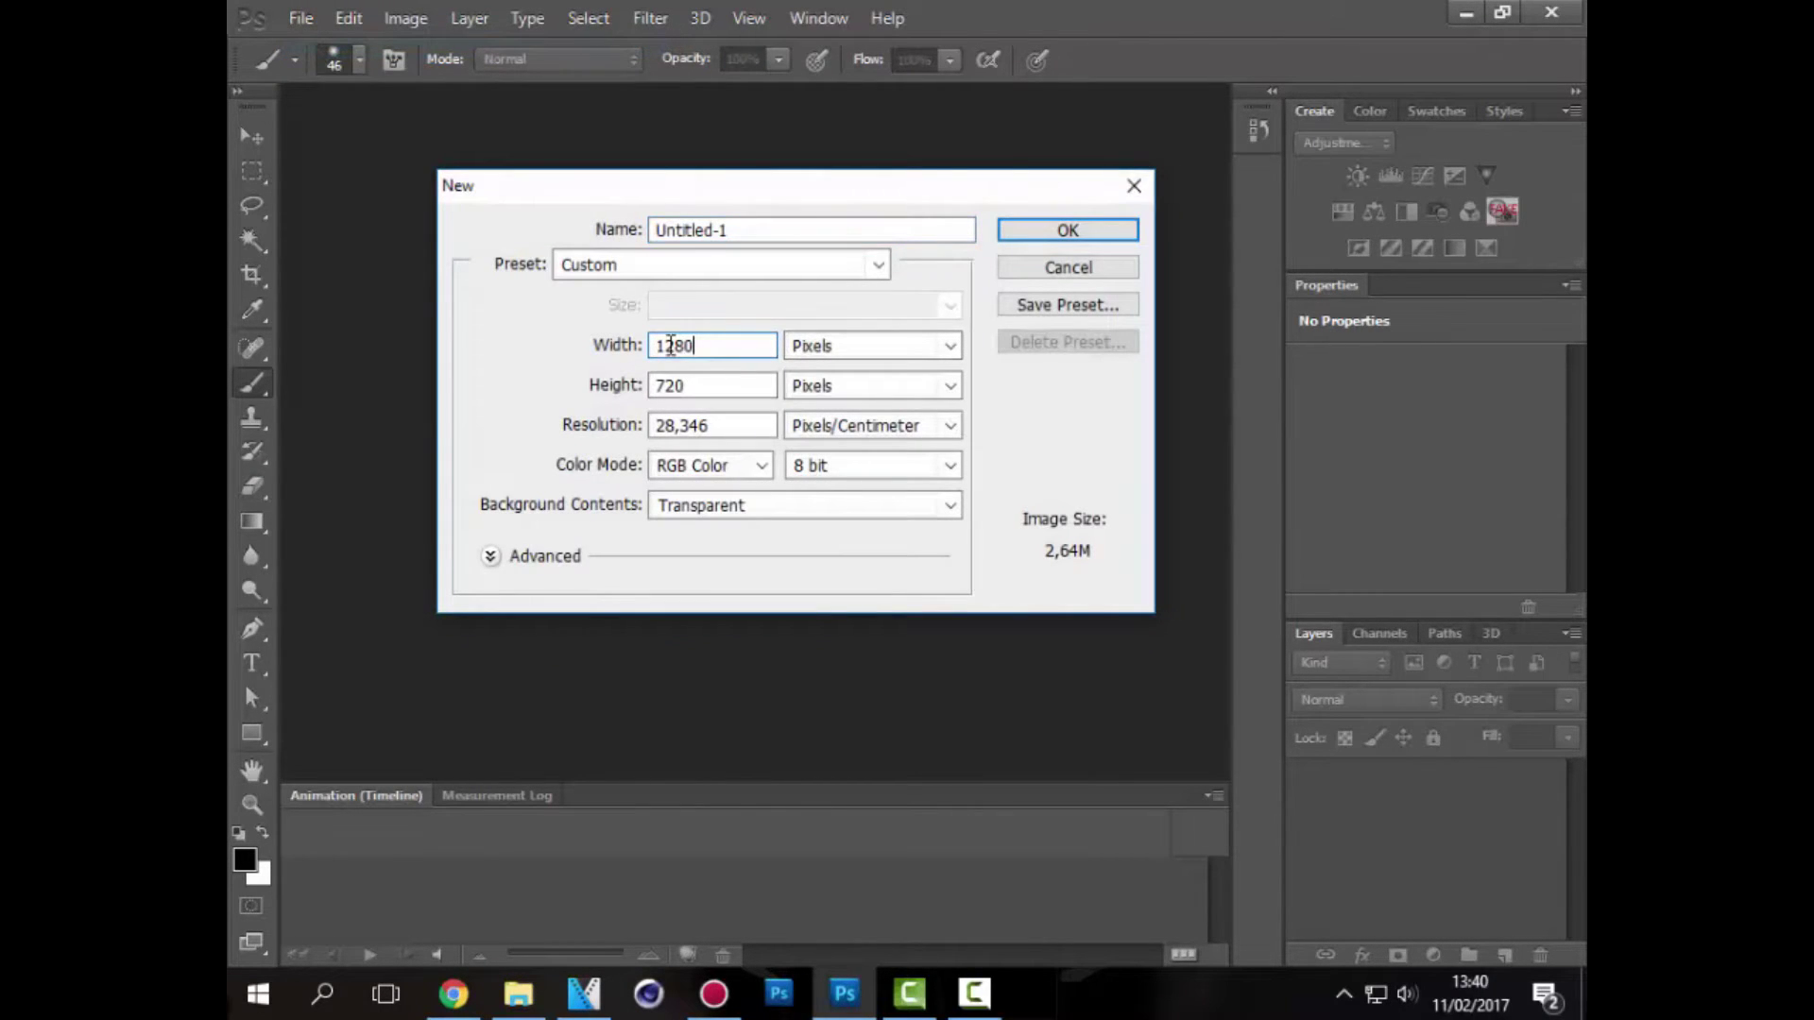
pyautogui.press('Tab')
pyautogui.hotkey('shift', 'Tab')
pyautogui.click(947, 507)
pyautogui.click(948, 507)
pyautogui.click(948, 508)
pyautogui.click(947, 507)
pyautogui.click(860, 238)
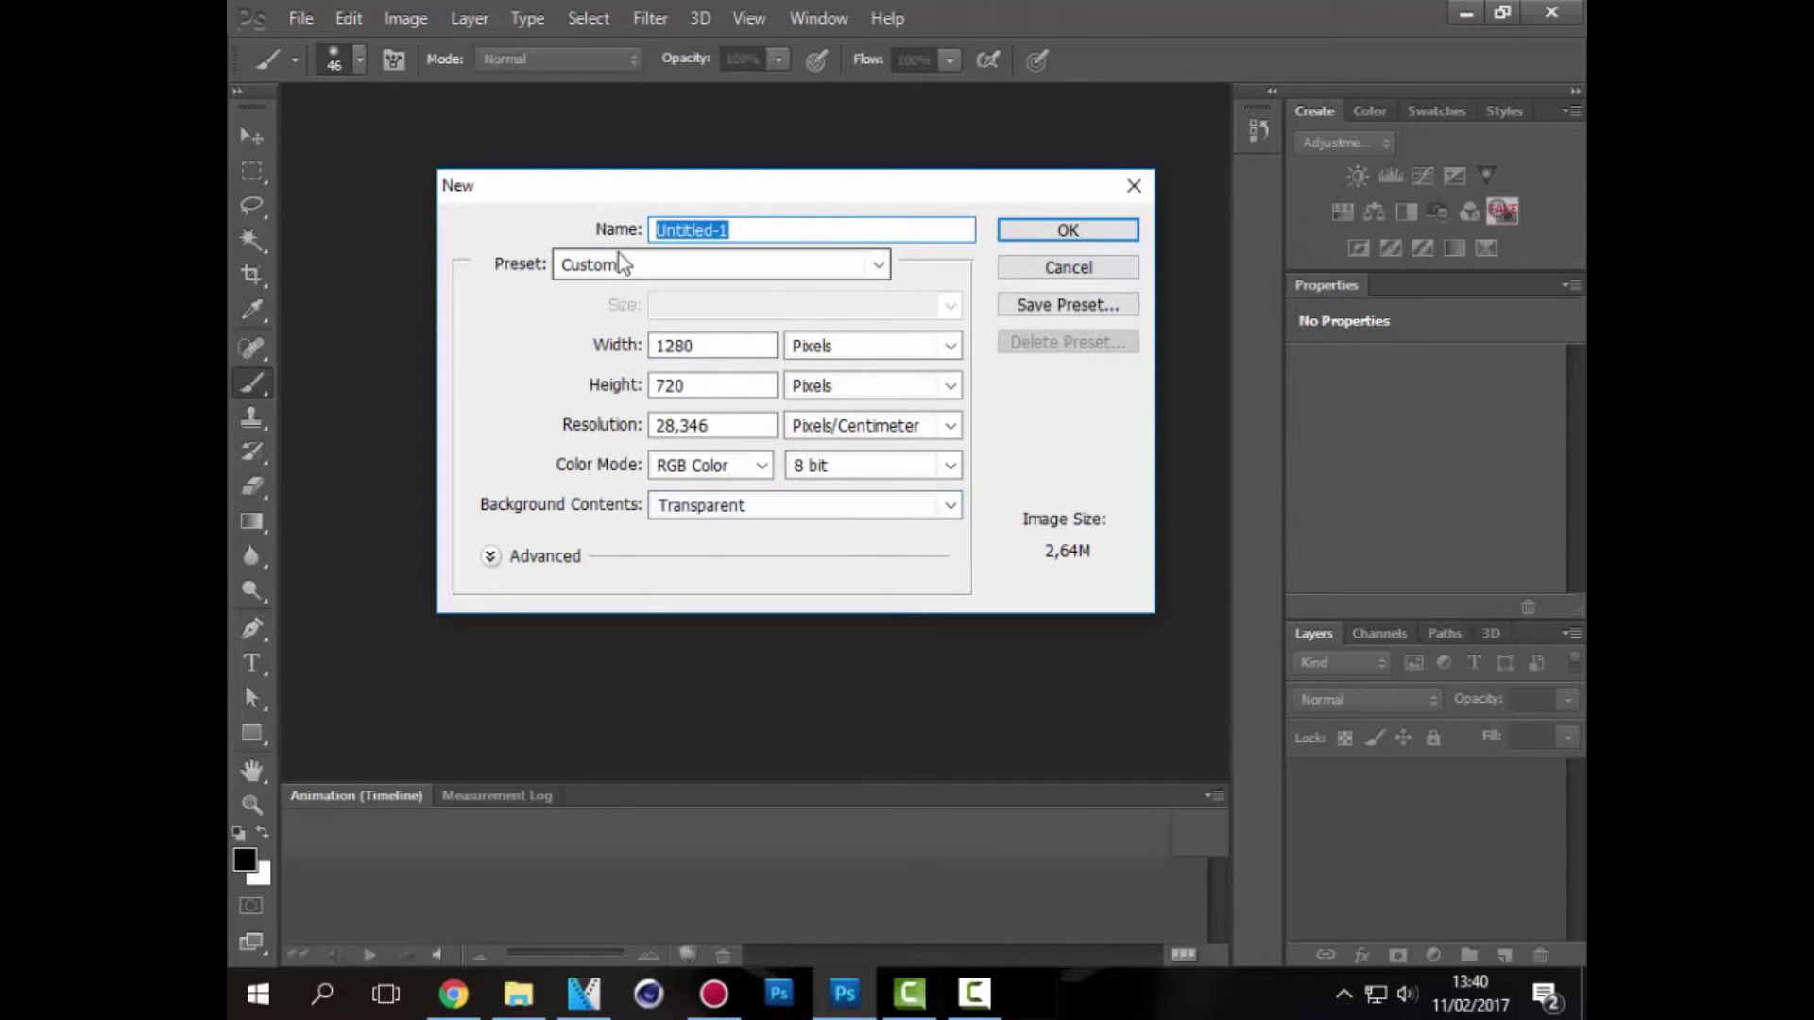
pyautogui.write('FOND INTROTUTO 2')
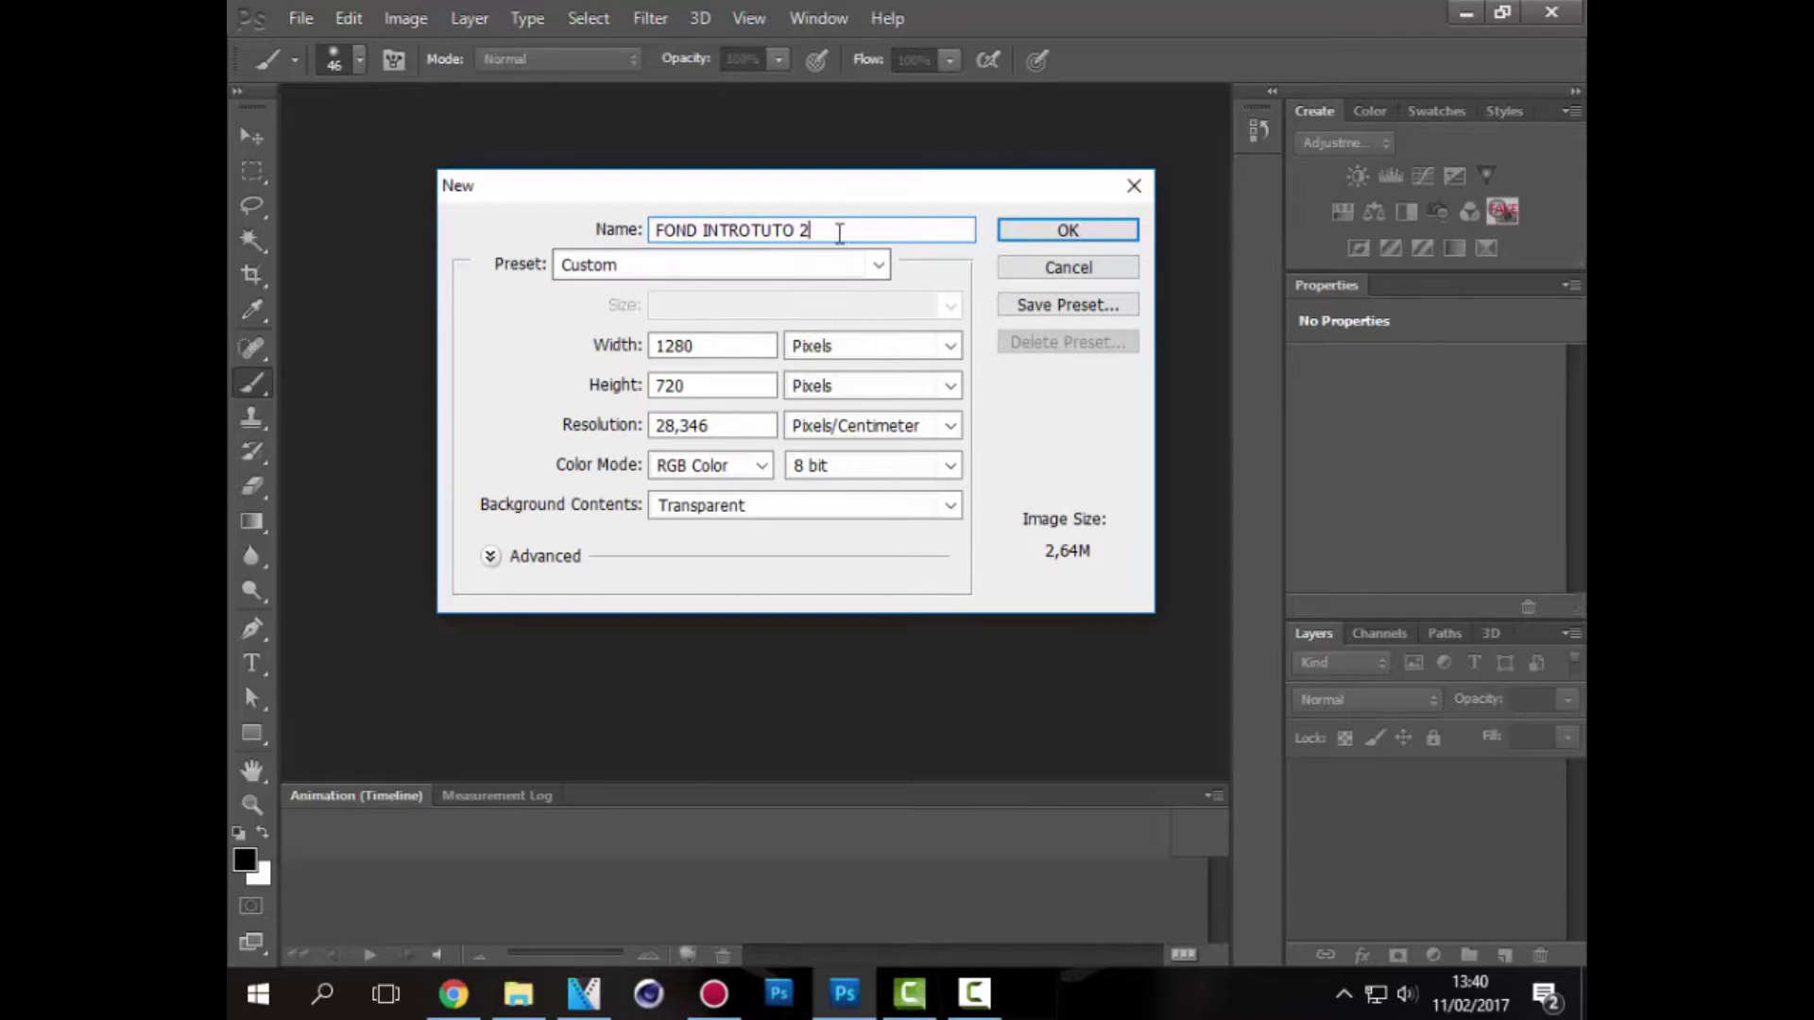
pyautogui.click(1023, 233)
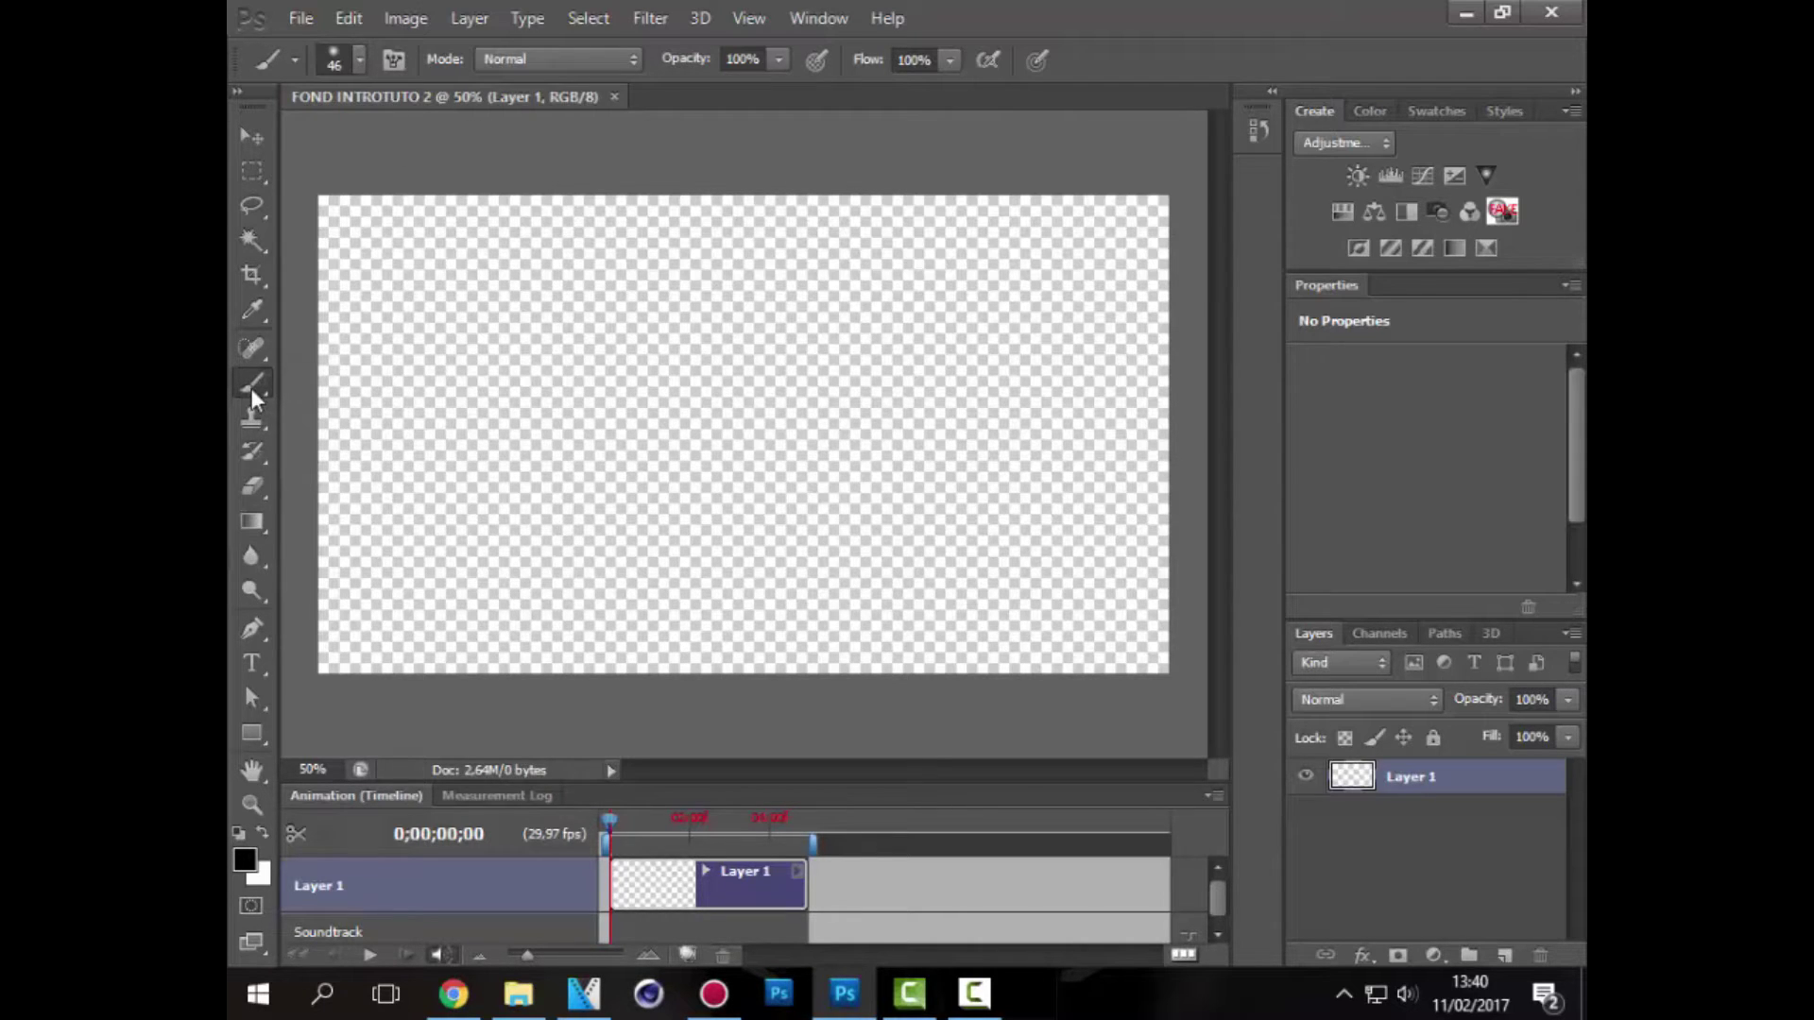
pyautogui.click(362, 64)
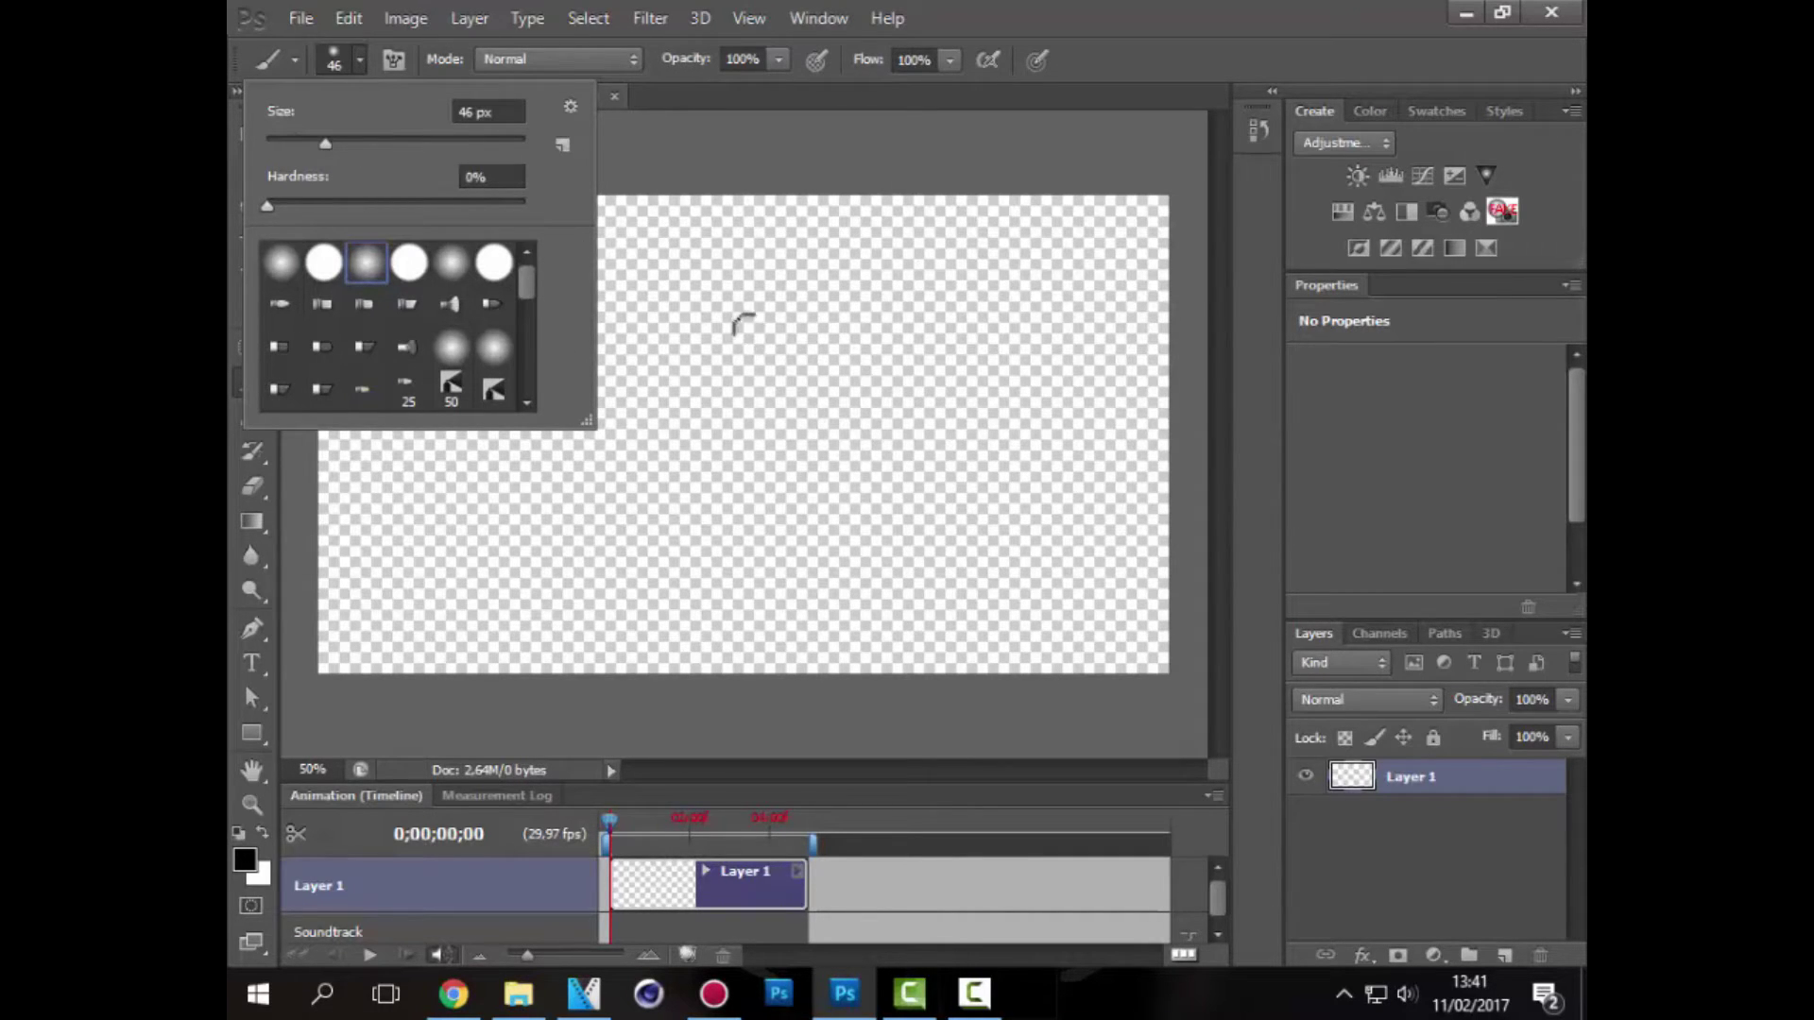
pyautogui.click(420, 142)
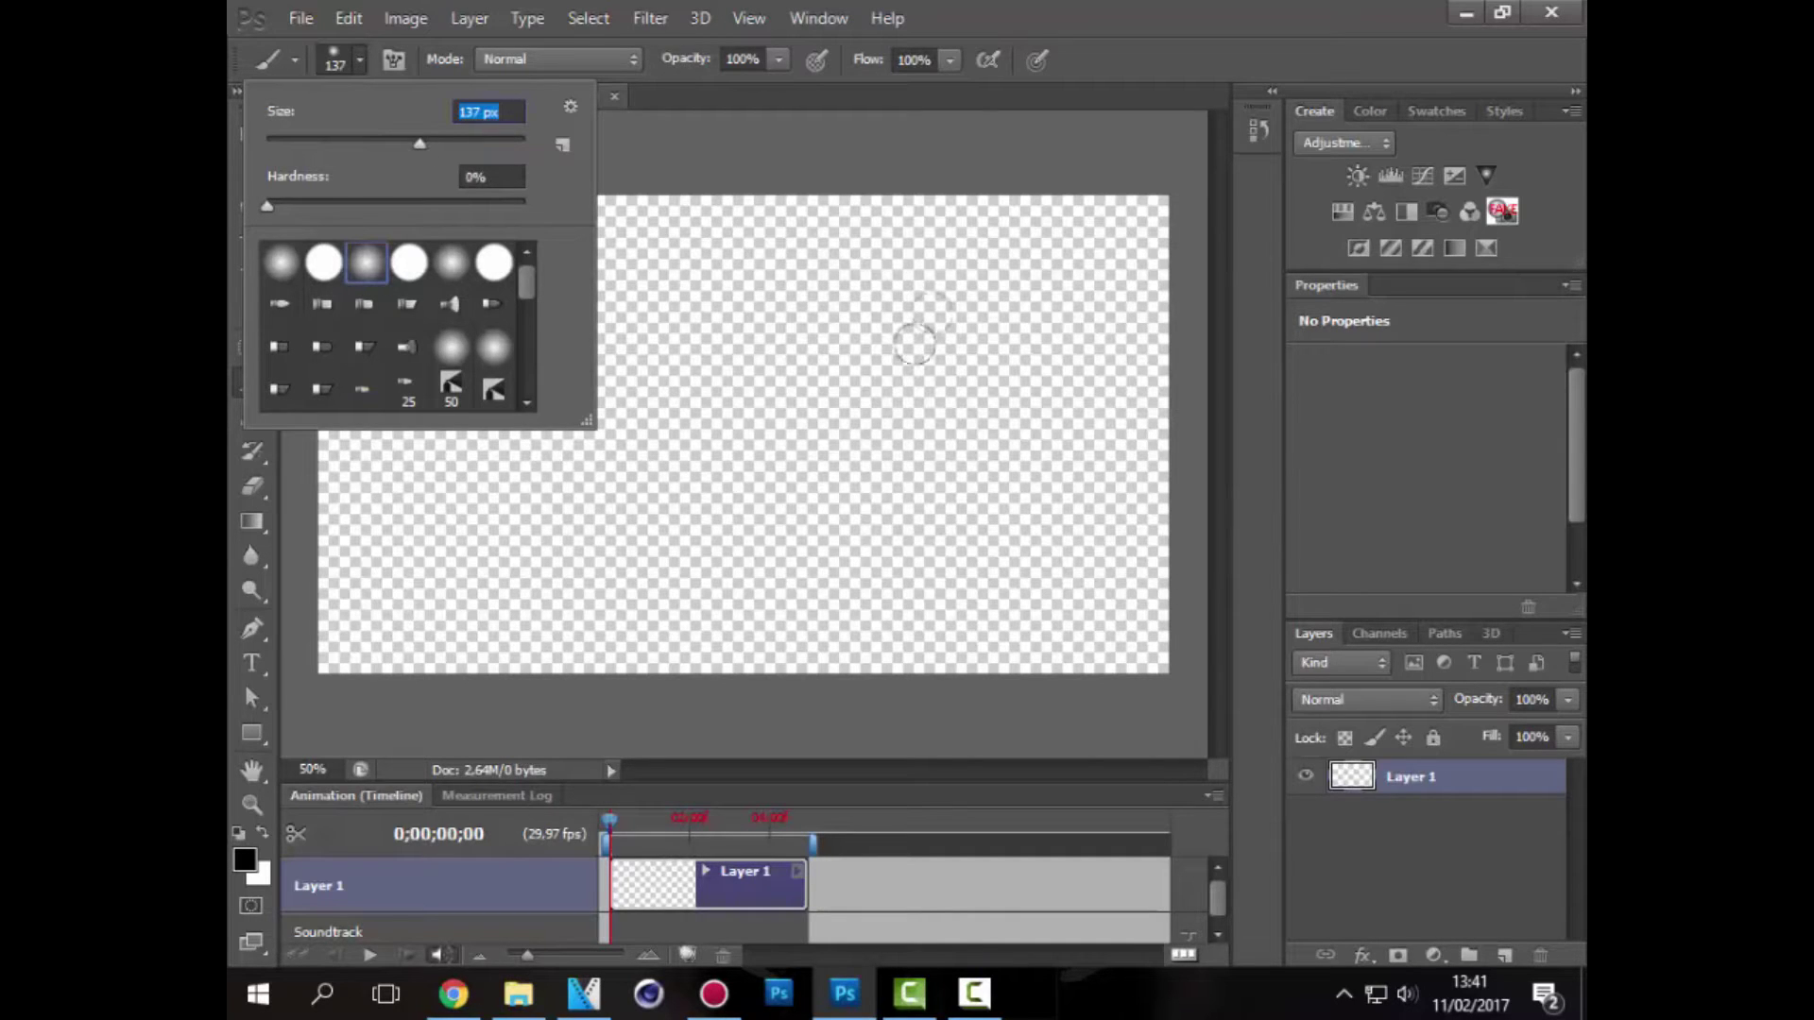
pyautogui.click(297, 143)
pyautogui.click(471, 113)
pyautogui.doubleClick(467, 114)
pyautogui.write('46')
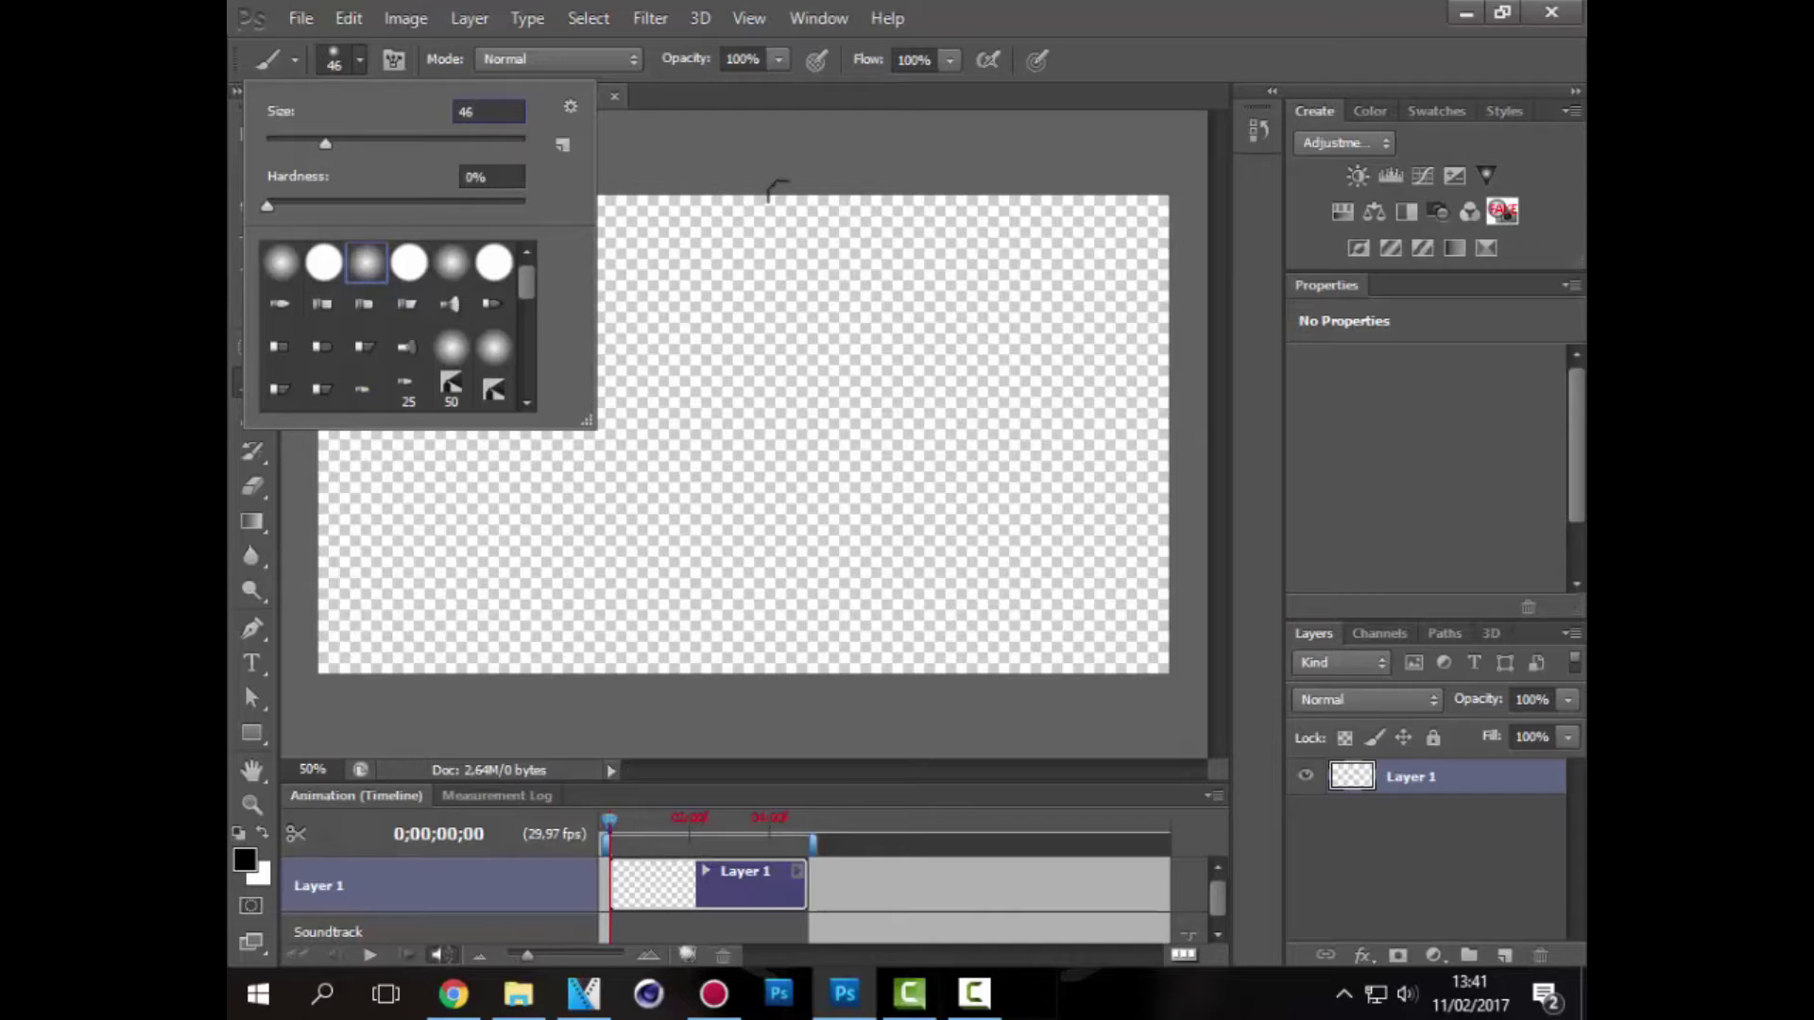
pyautogui.press('Return')
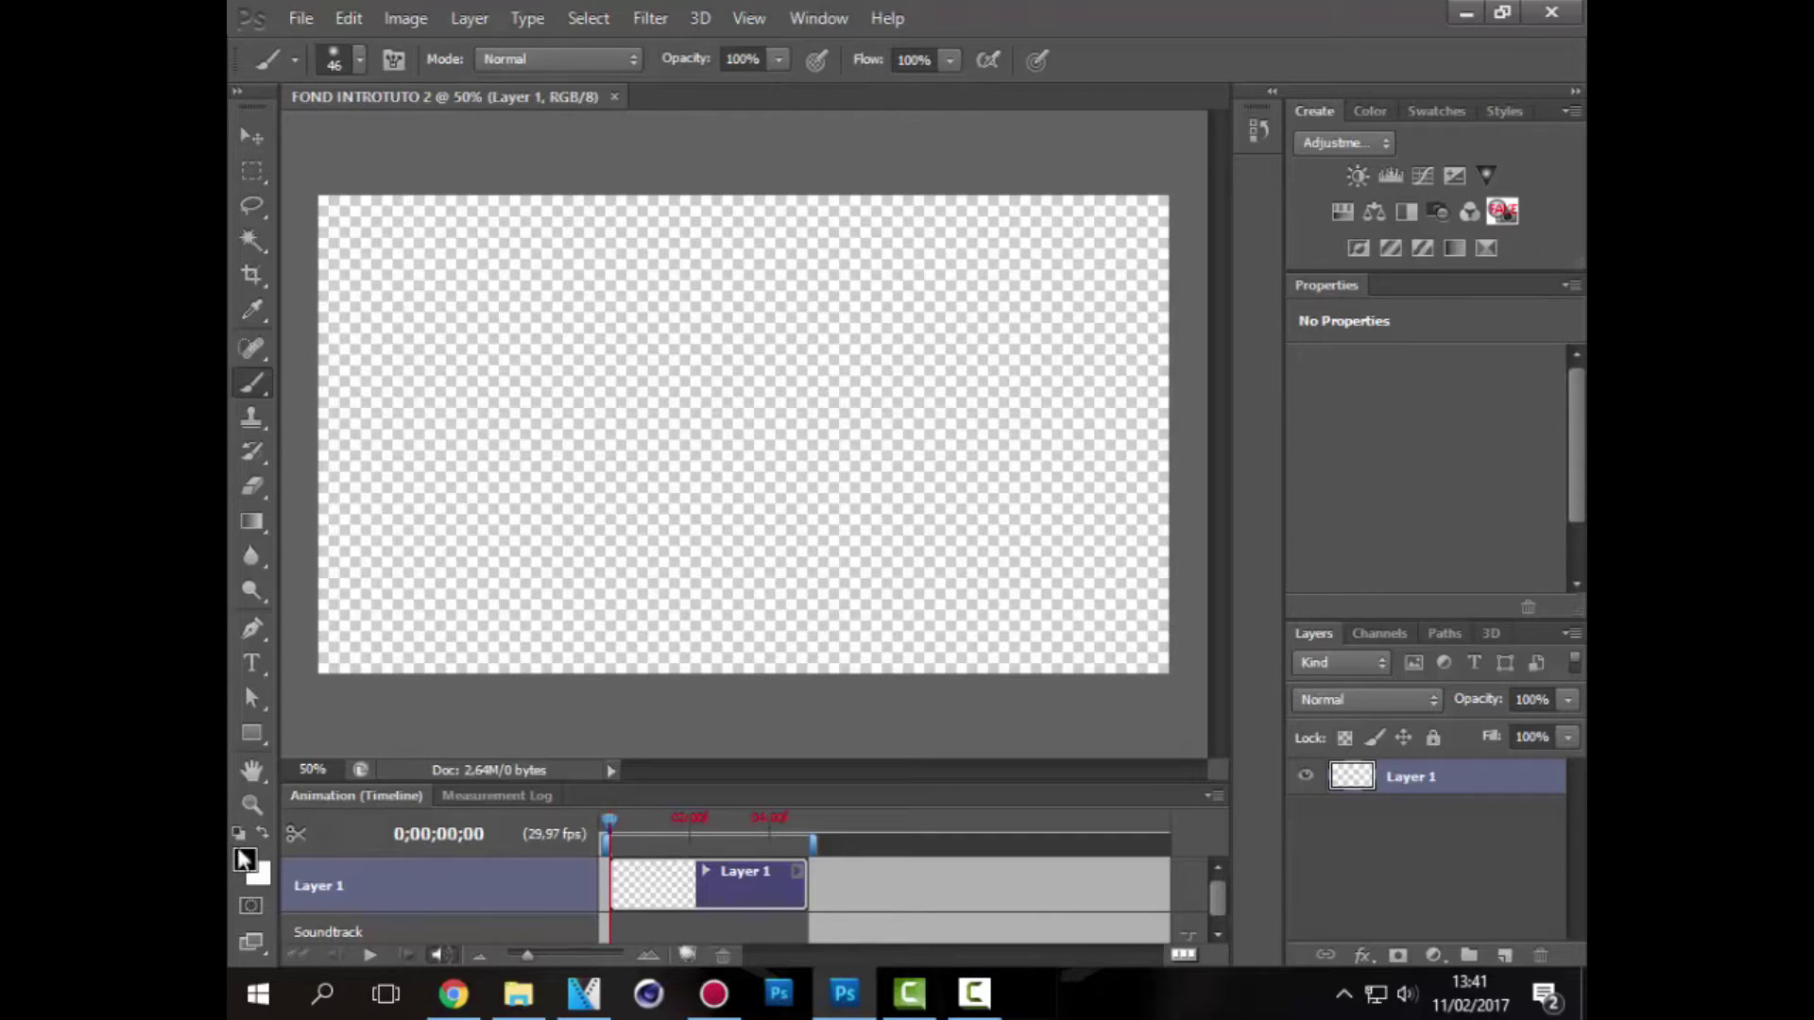
# Set the foreground colour to bright red and paint seven dots around the canvas.
pyautogui.click(242, 855)
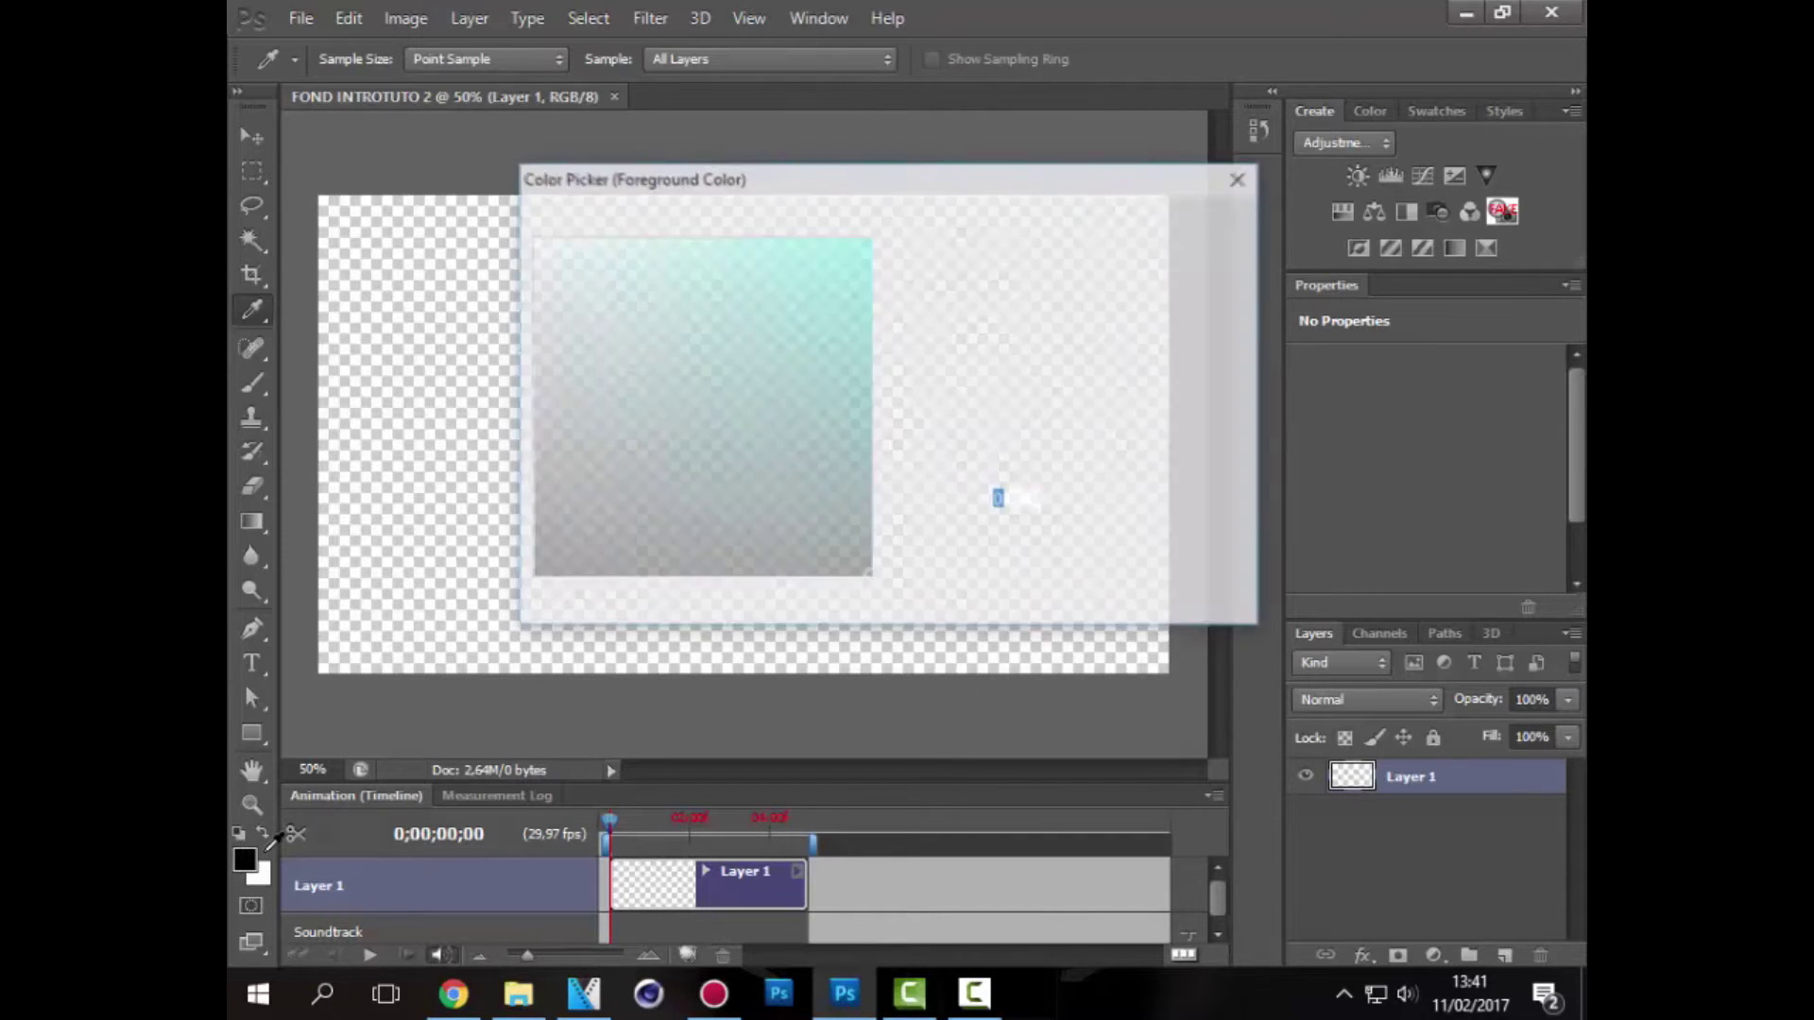
pyautogui.click(903, 572)
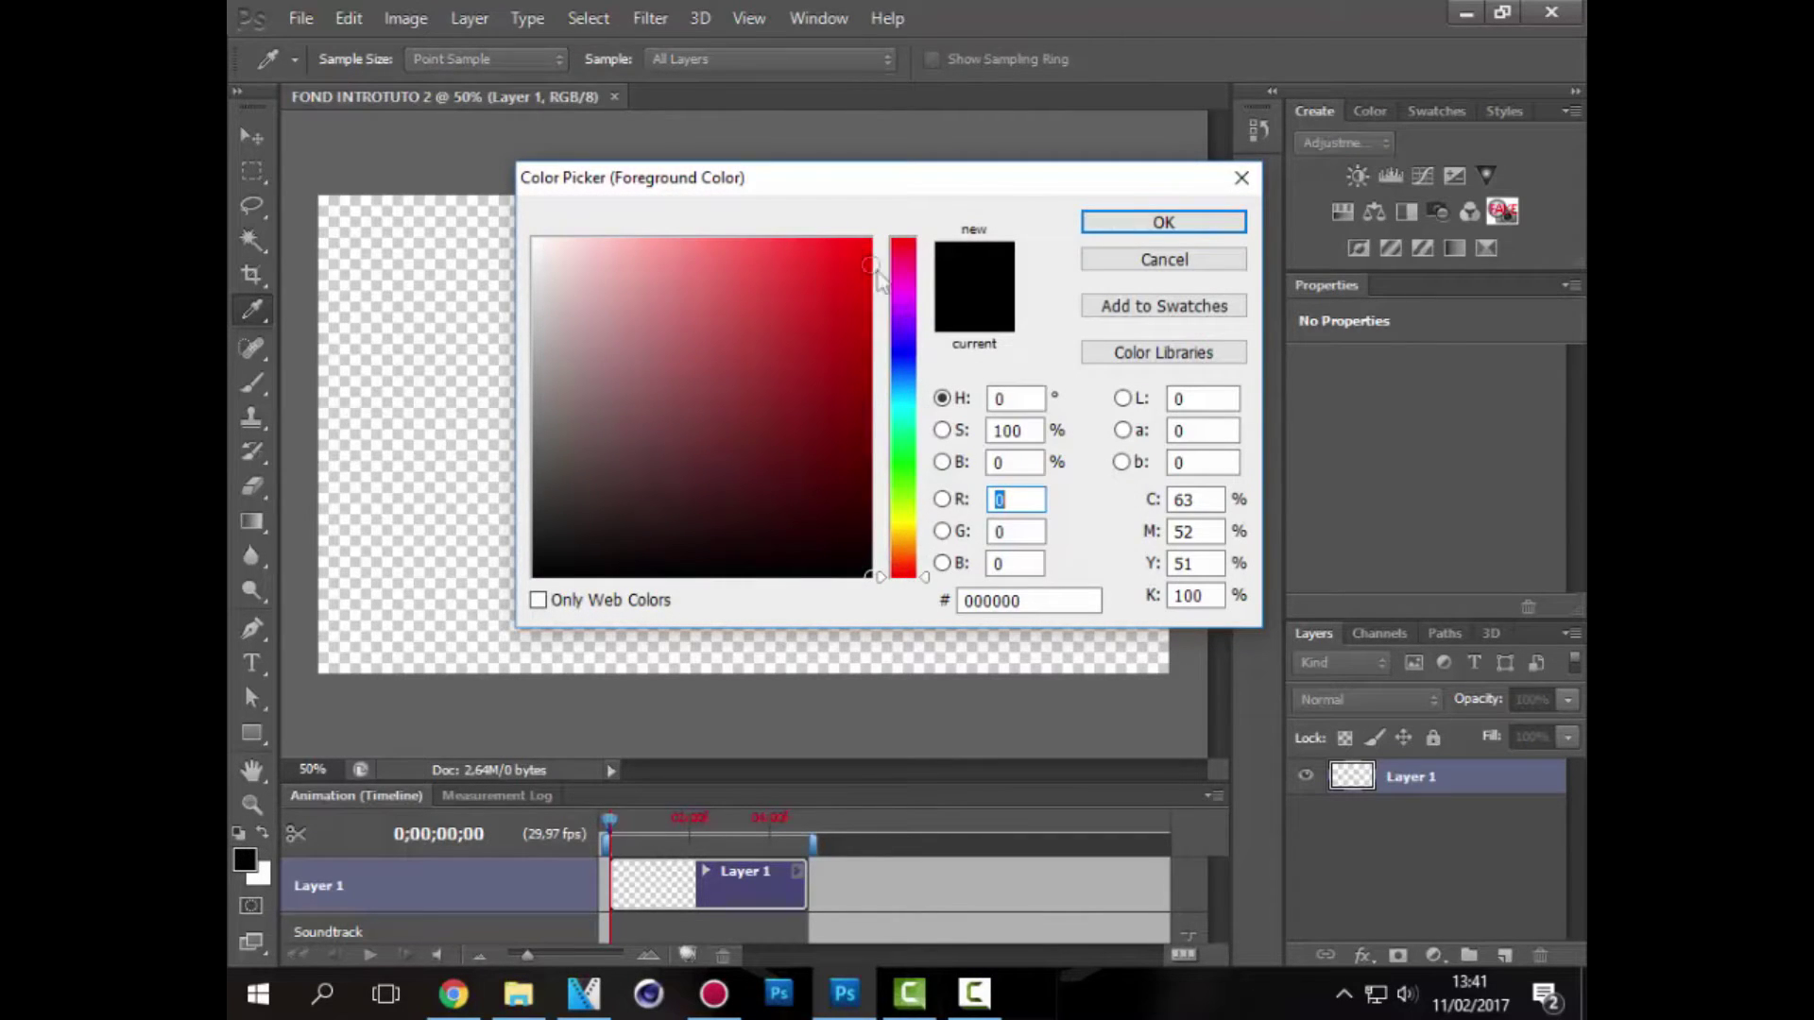
pyautogui.click(850, 267)
pyautogui.moveTo(850, 267); pyautogui.dragTo(839, 282)
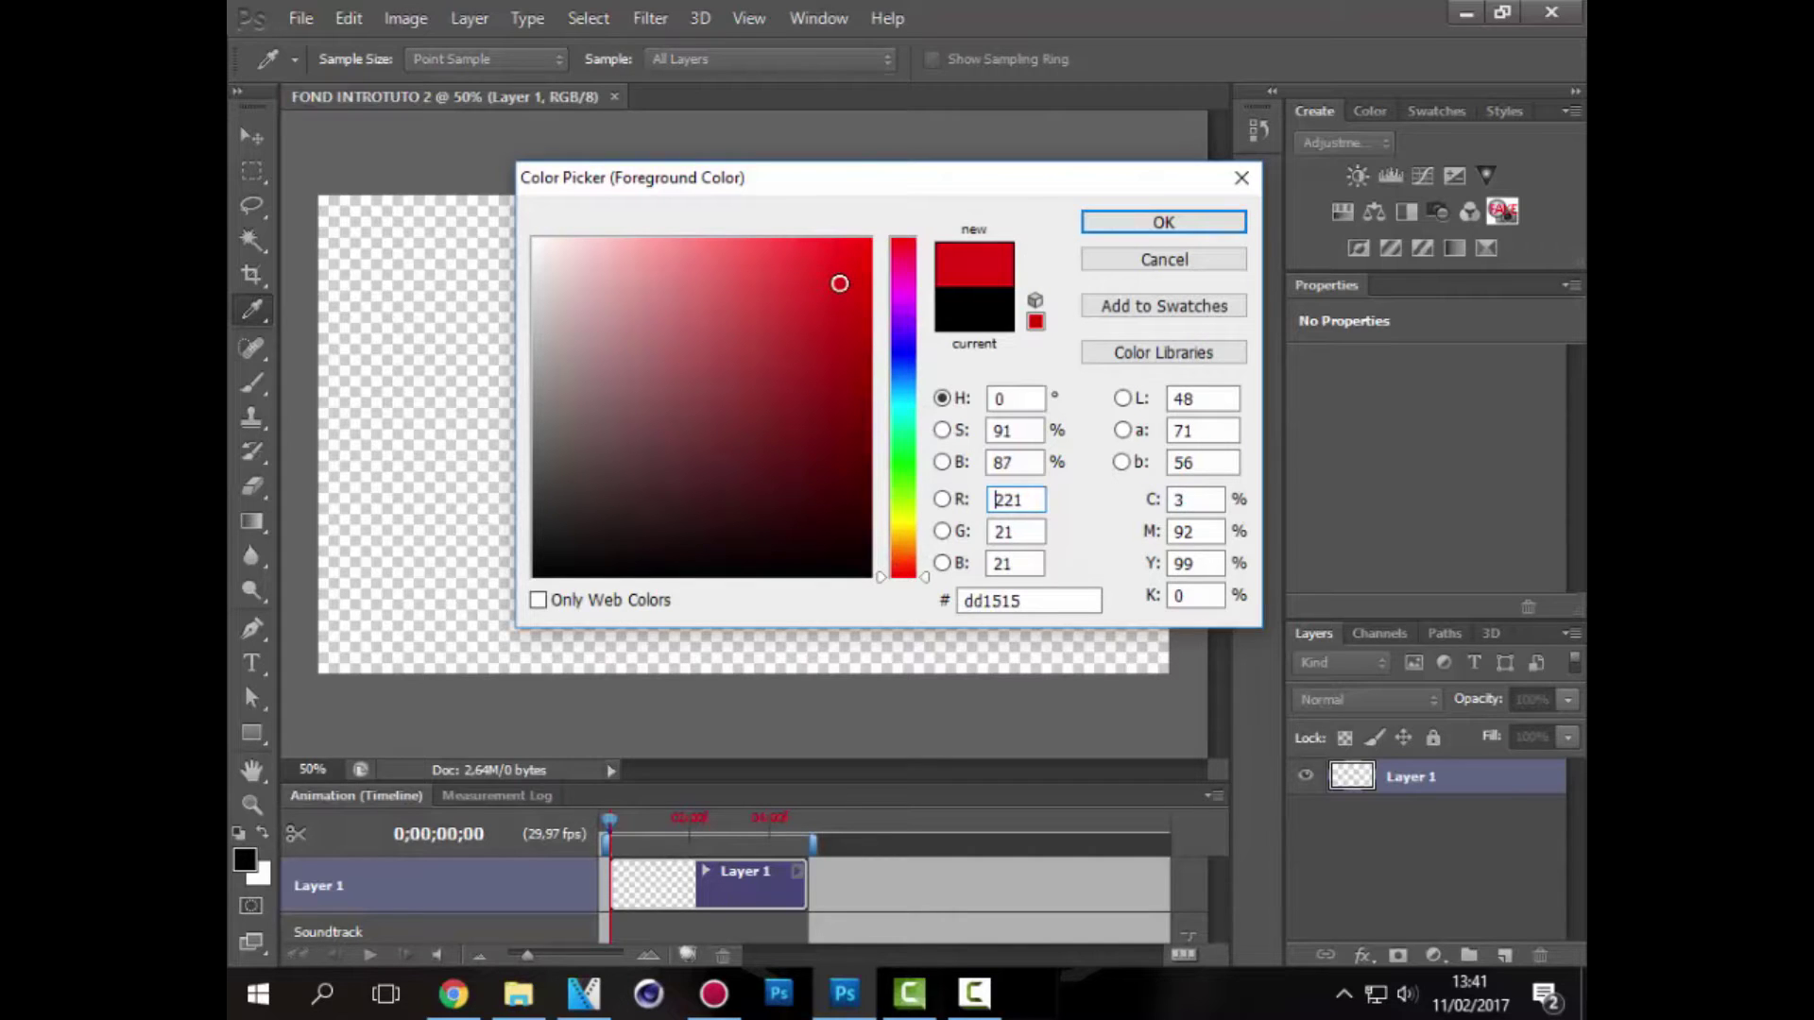
pyautogui.click(1163, 222)
pyautogui.click(354, 221)
pyautogui.click(1084, 232)
pyautogui.click(1095, 601)
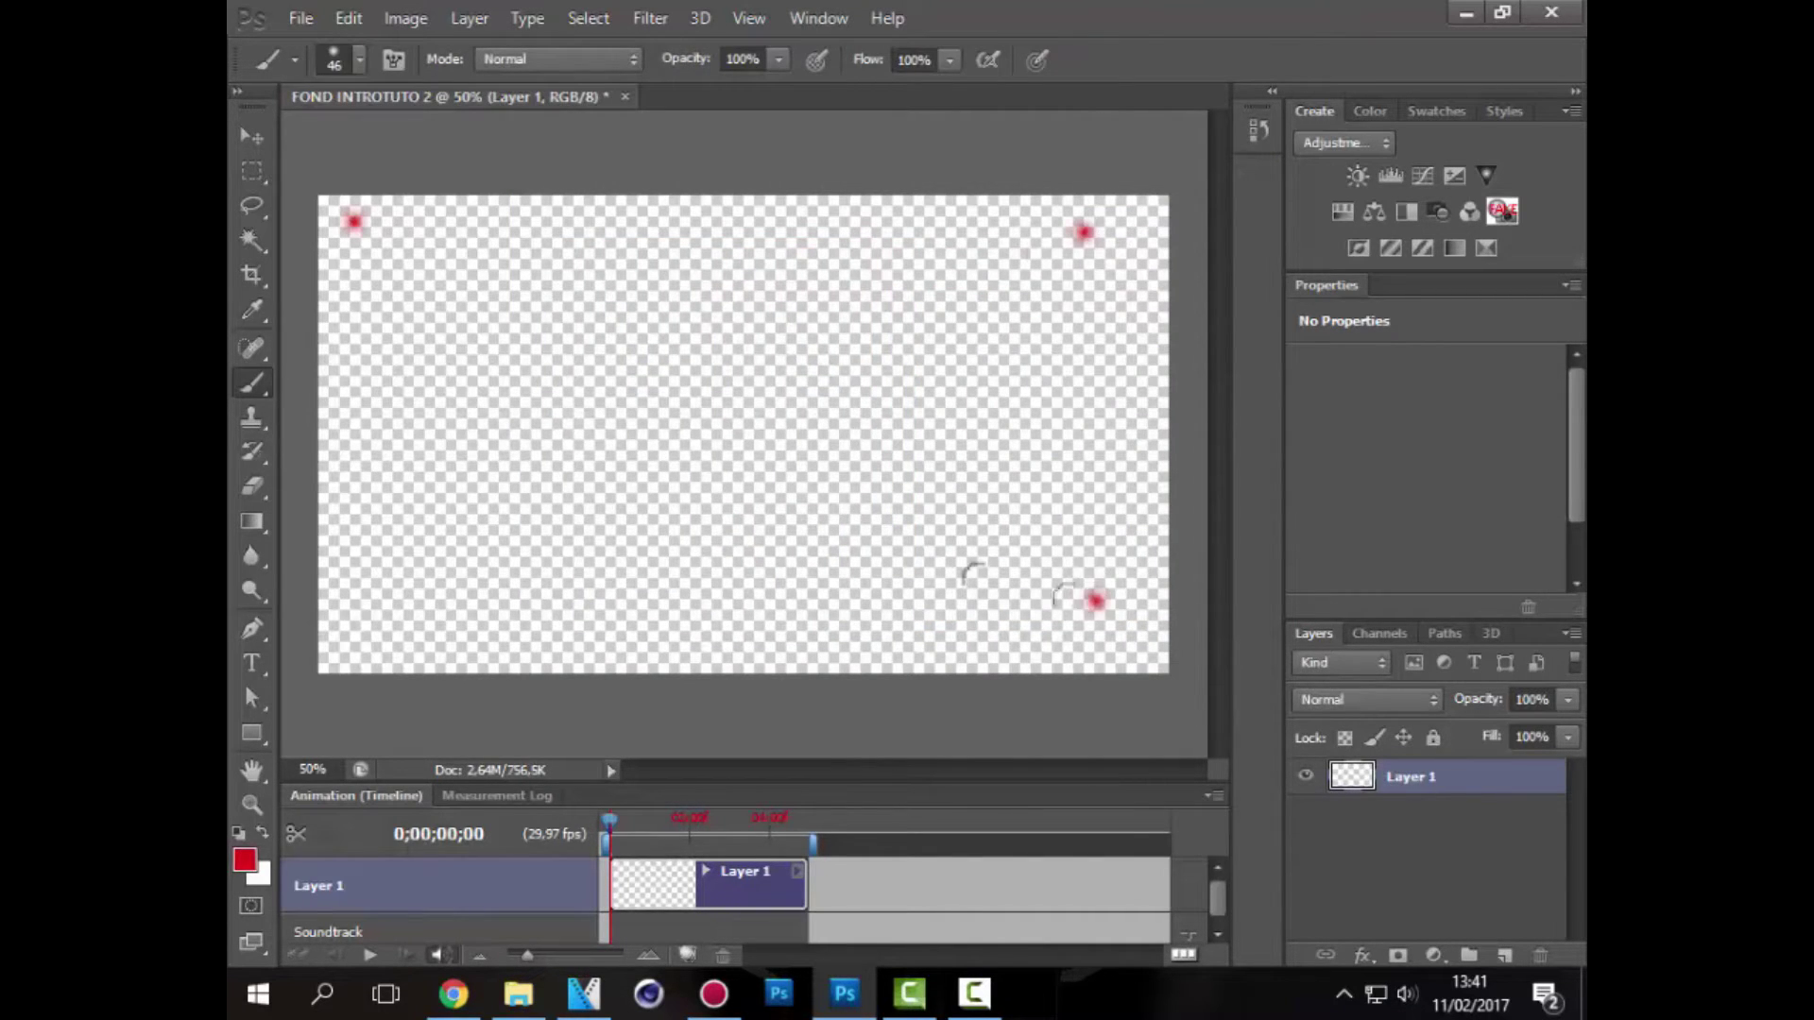
pyautogui.click(424, 607)
pyautogui.click(709, 231)
pyautogui.click(418, 445)
pyautogui.click(1038, 390)
# Switch the foreground colour to cyan and paint two cyan dots.
pyautogui.click(244, 859)
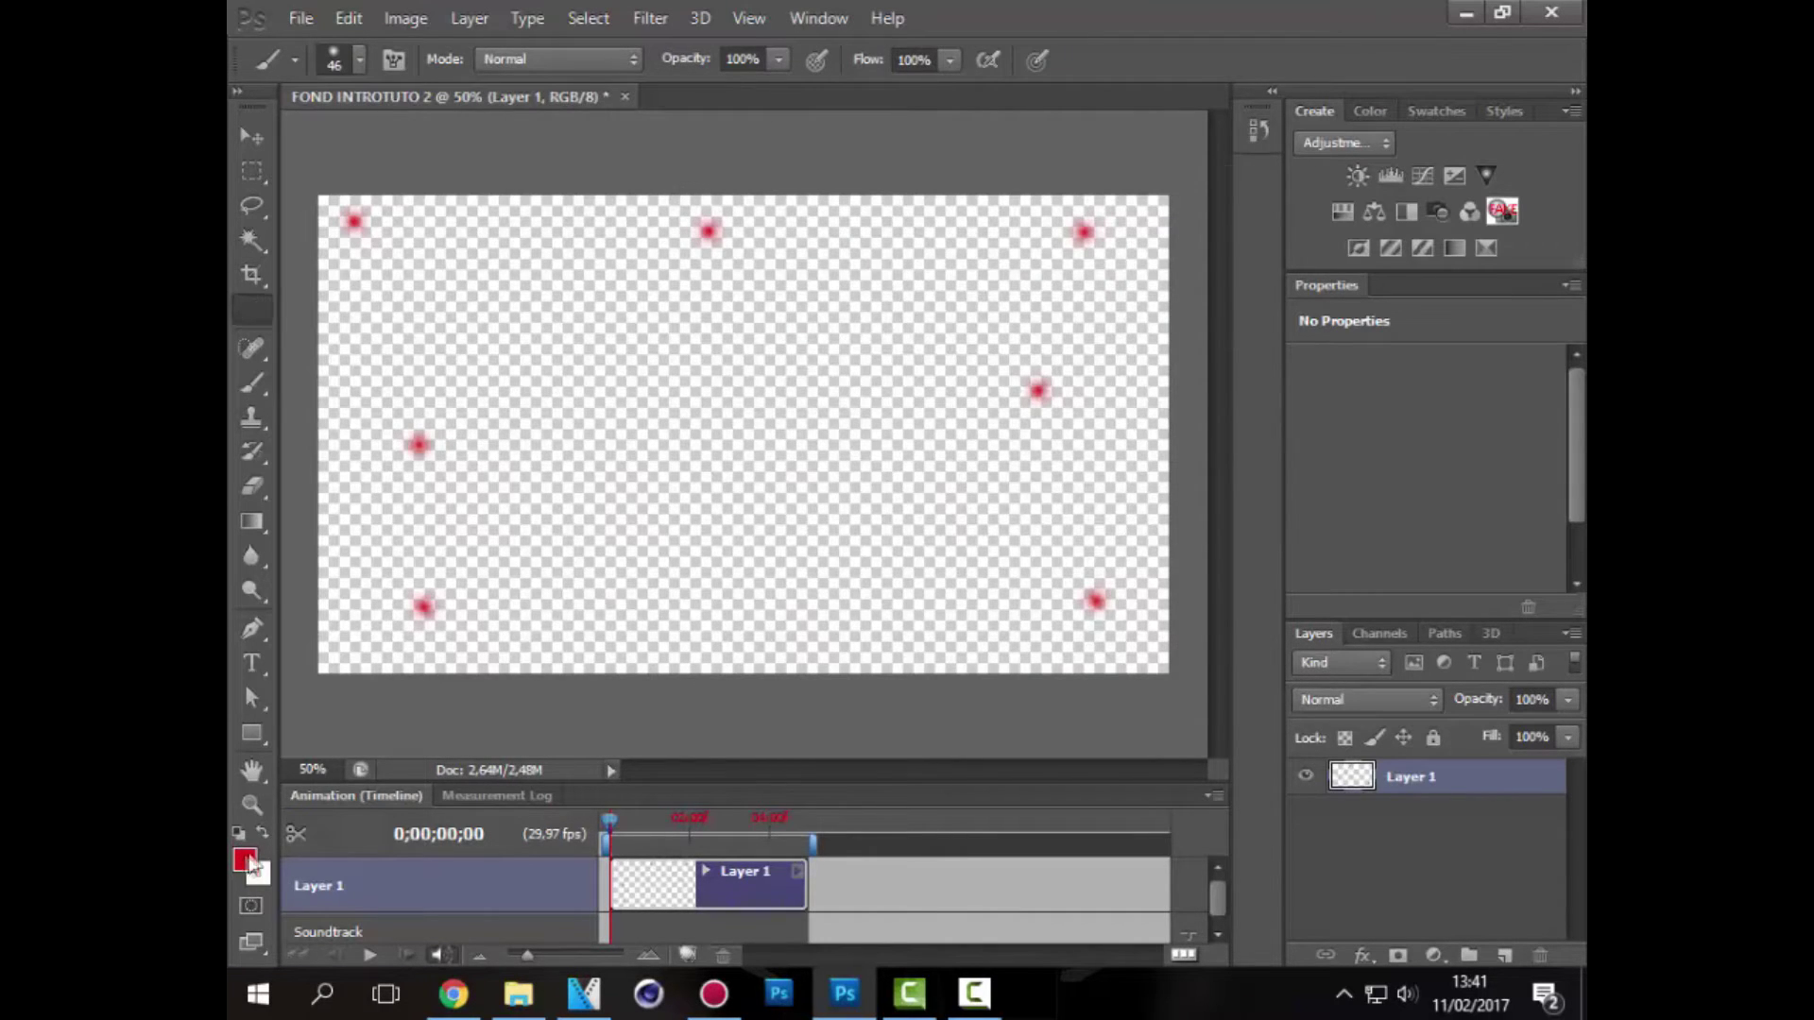
pyautogui.click(907, 404)
pyautogui.moveTo(840, 284); pyautogui.dragTo(846, 286)
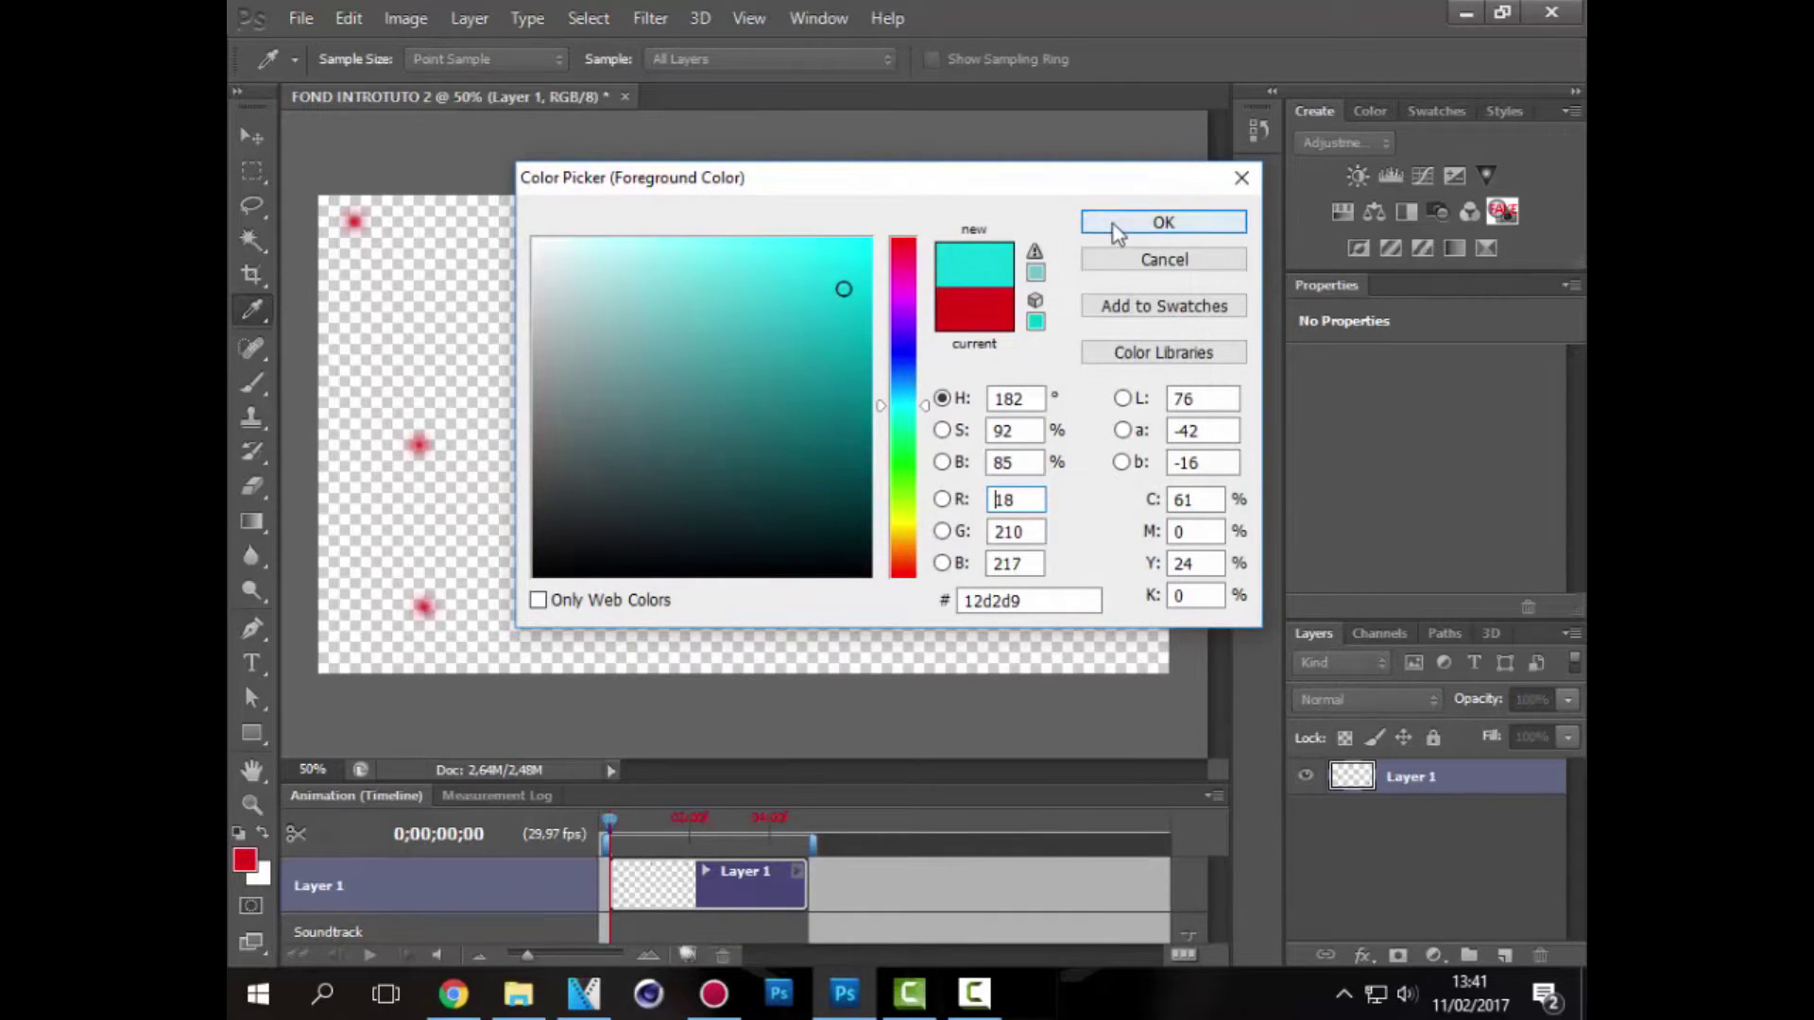
pyautogui.click(1164, 223)
pyautogui.click(530, 226)
pyautogui.click(942, 590)
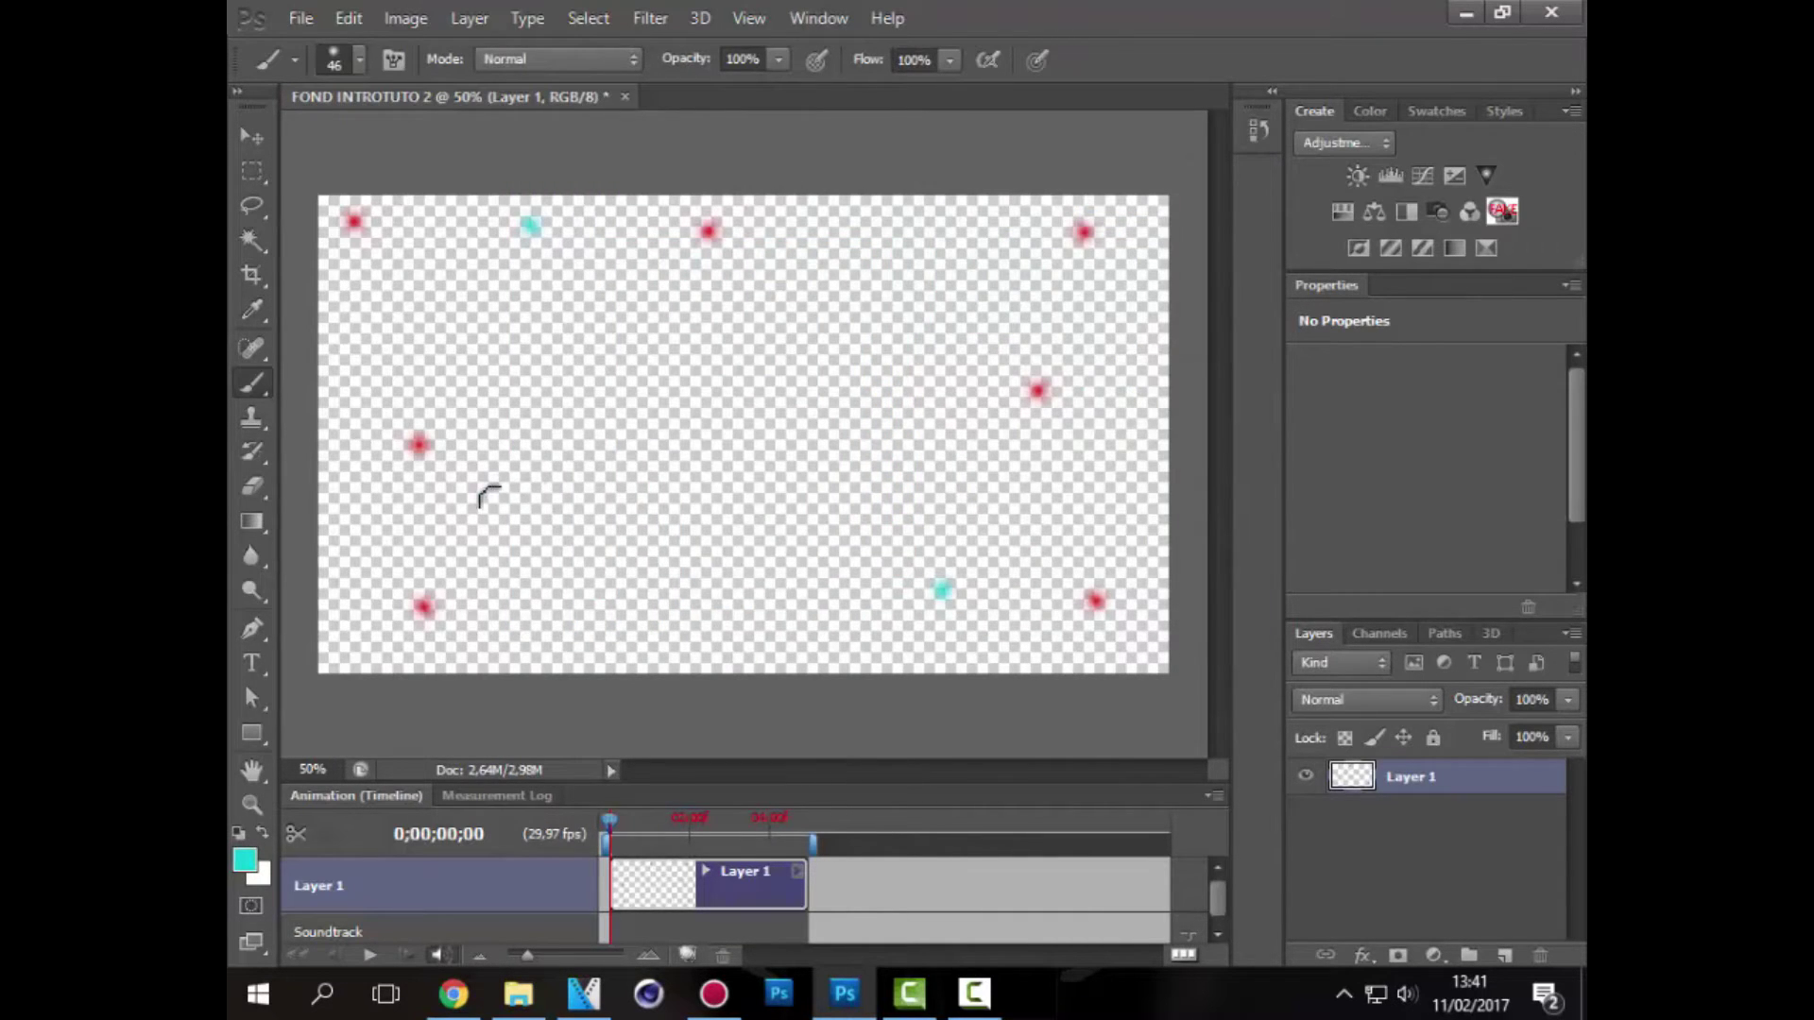
# Switch the foreground colour to black and paint three black dots.
pyautogui.click(244, 860)
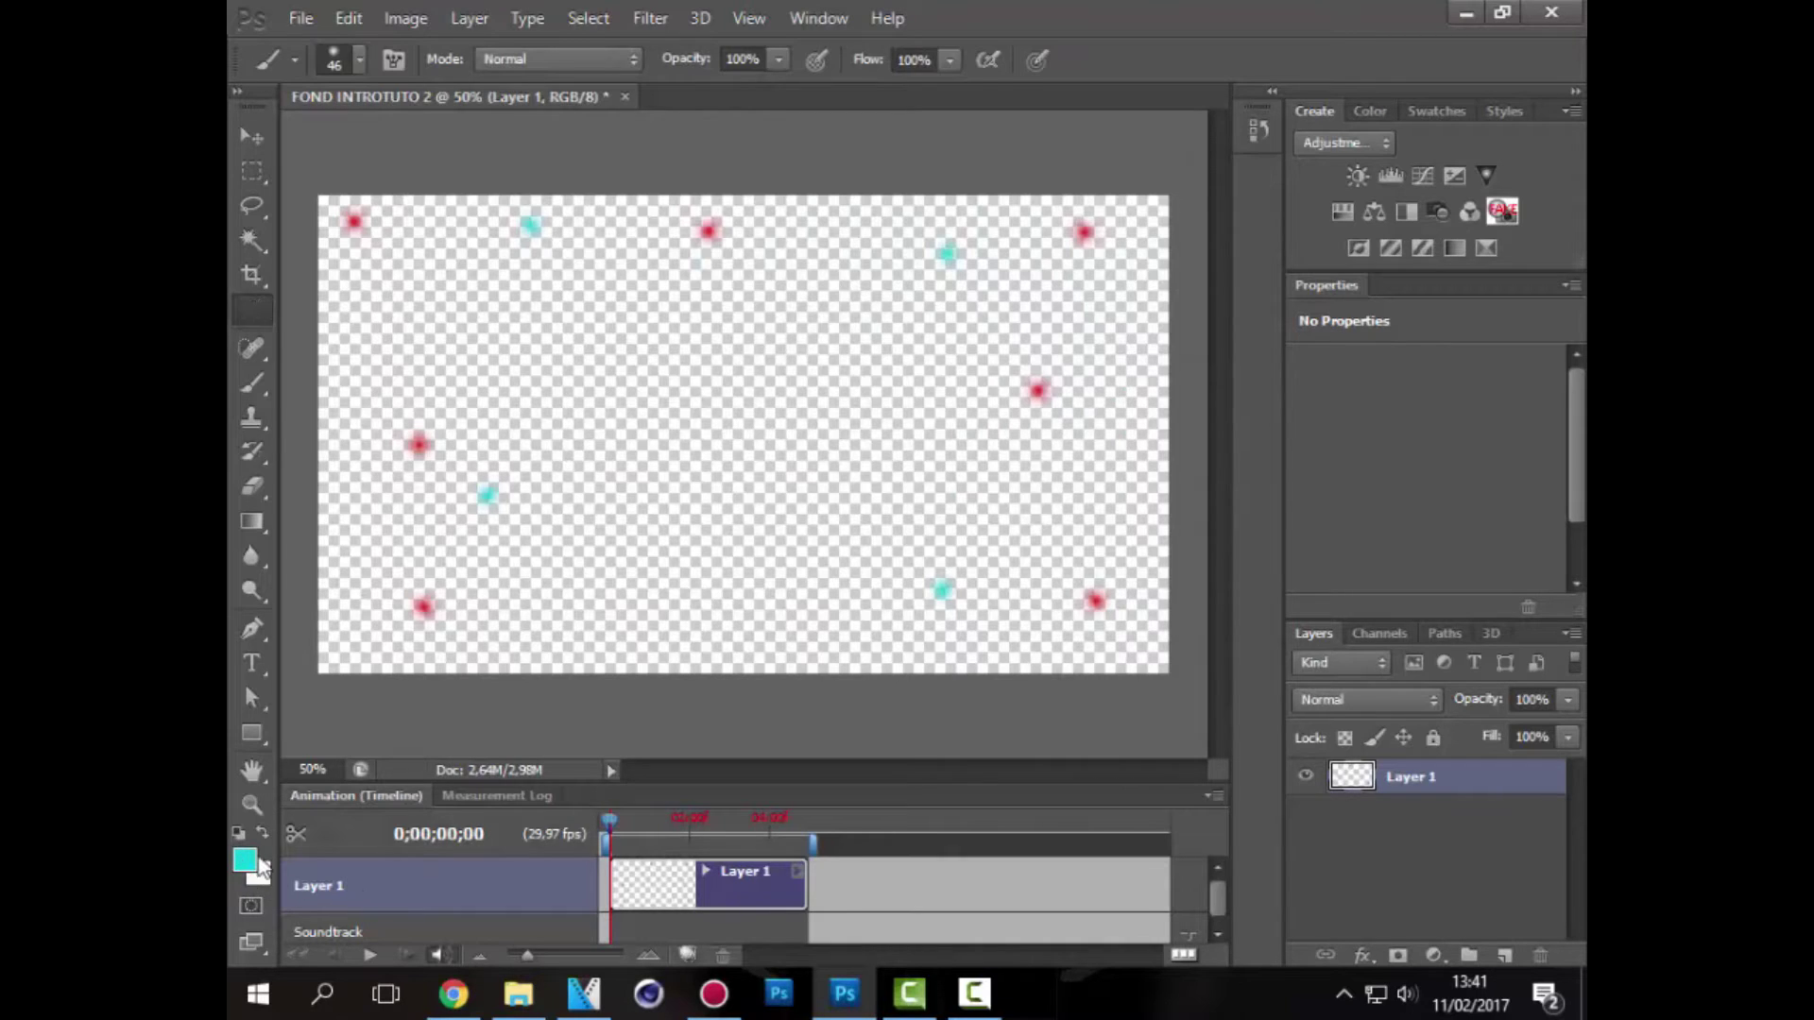
pyautogui.click(850, 575)
pyautogui.click(1139, 224)
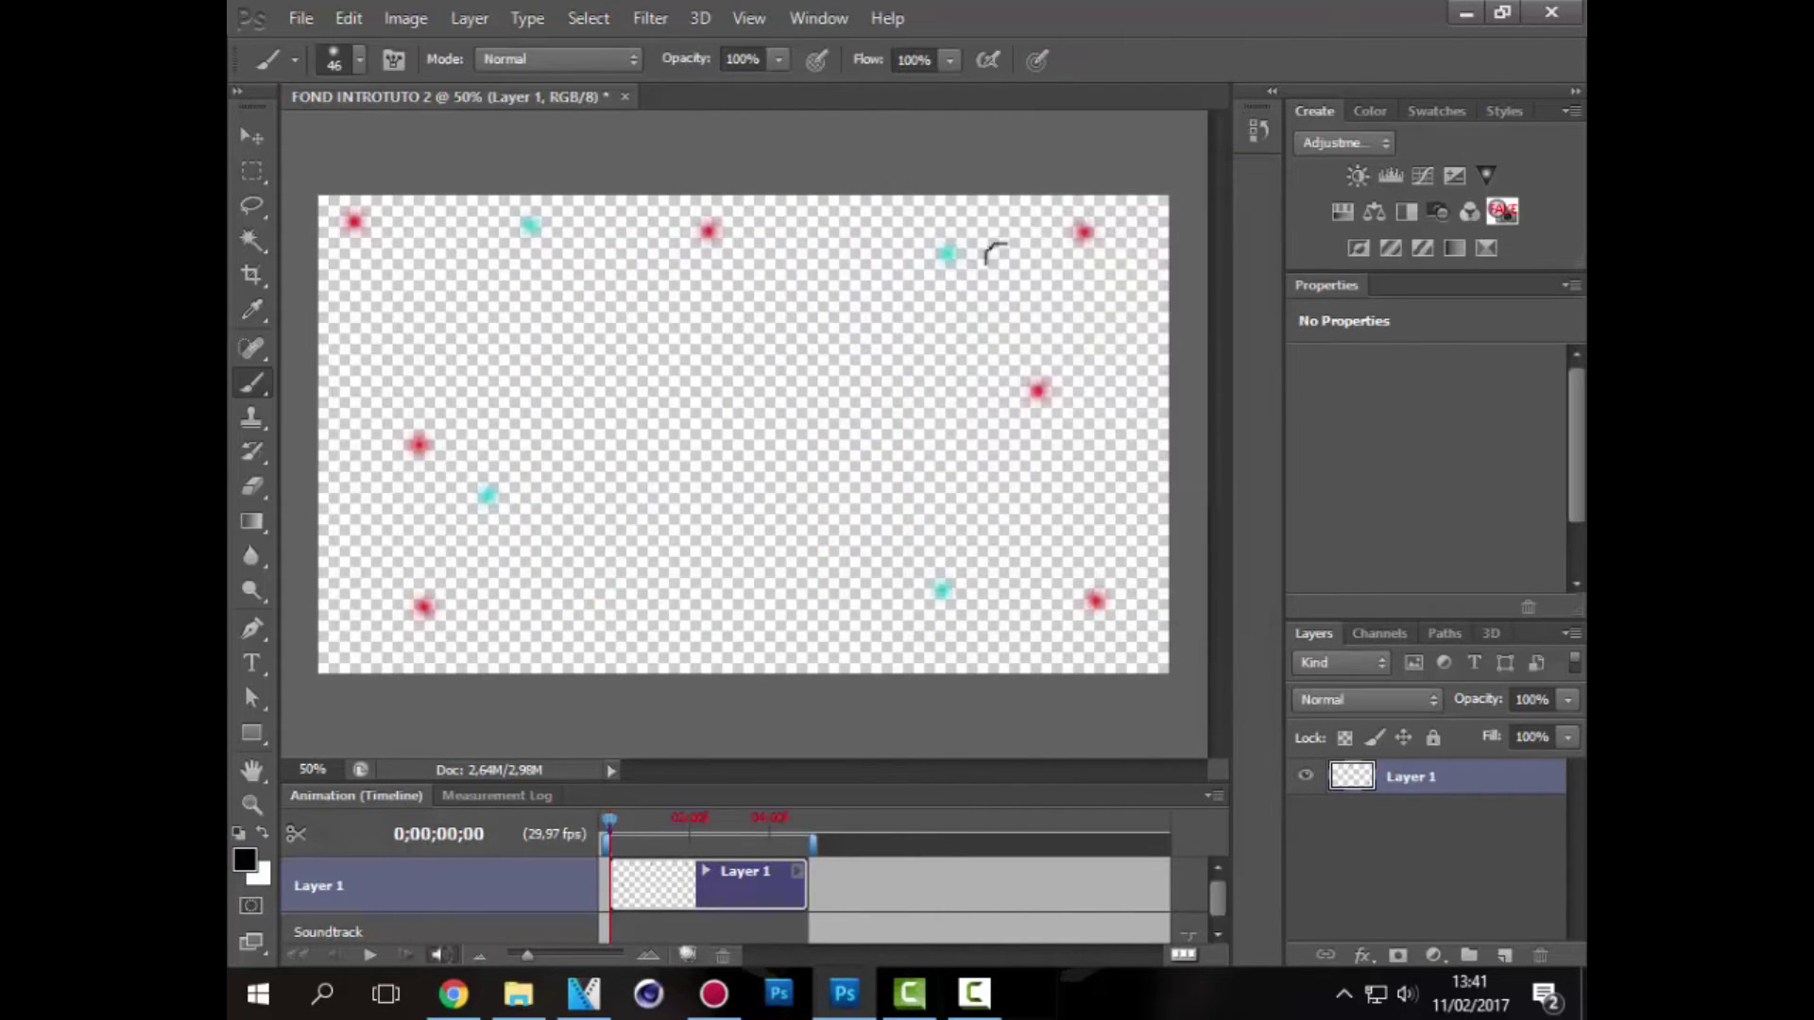
pyautogui.click(620, 642)
pyautogui.click(408, 340)
pyautogui.click(1101, 503)
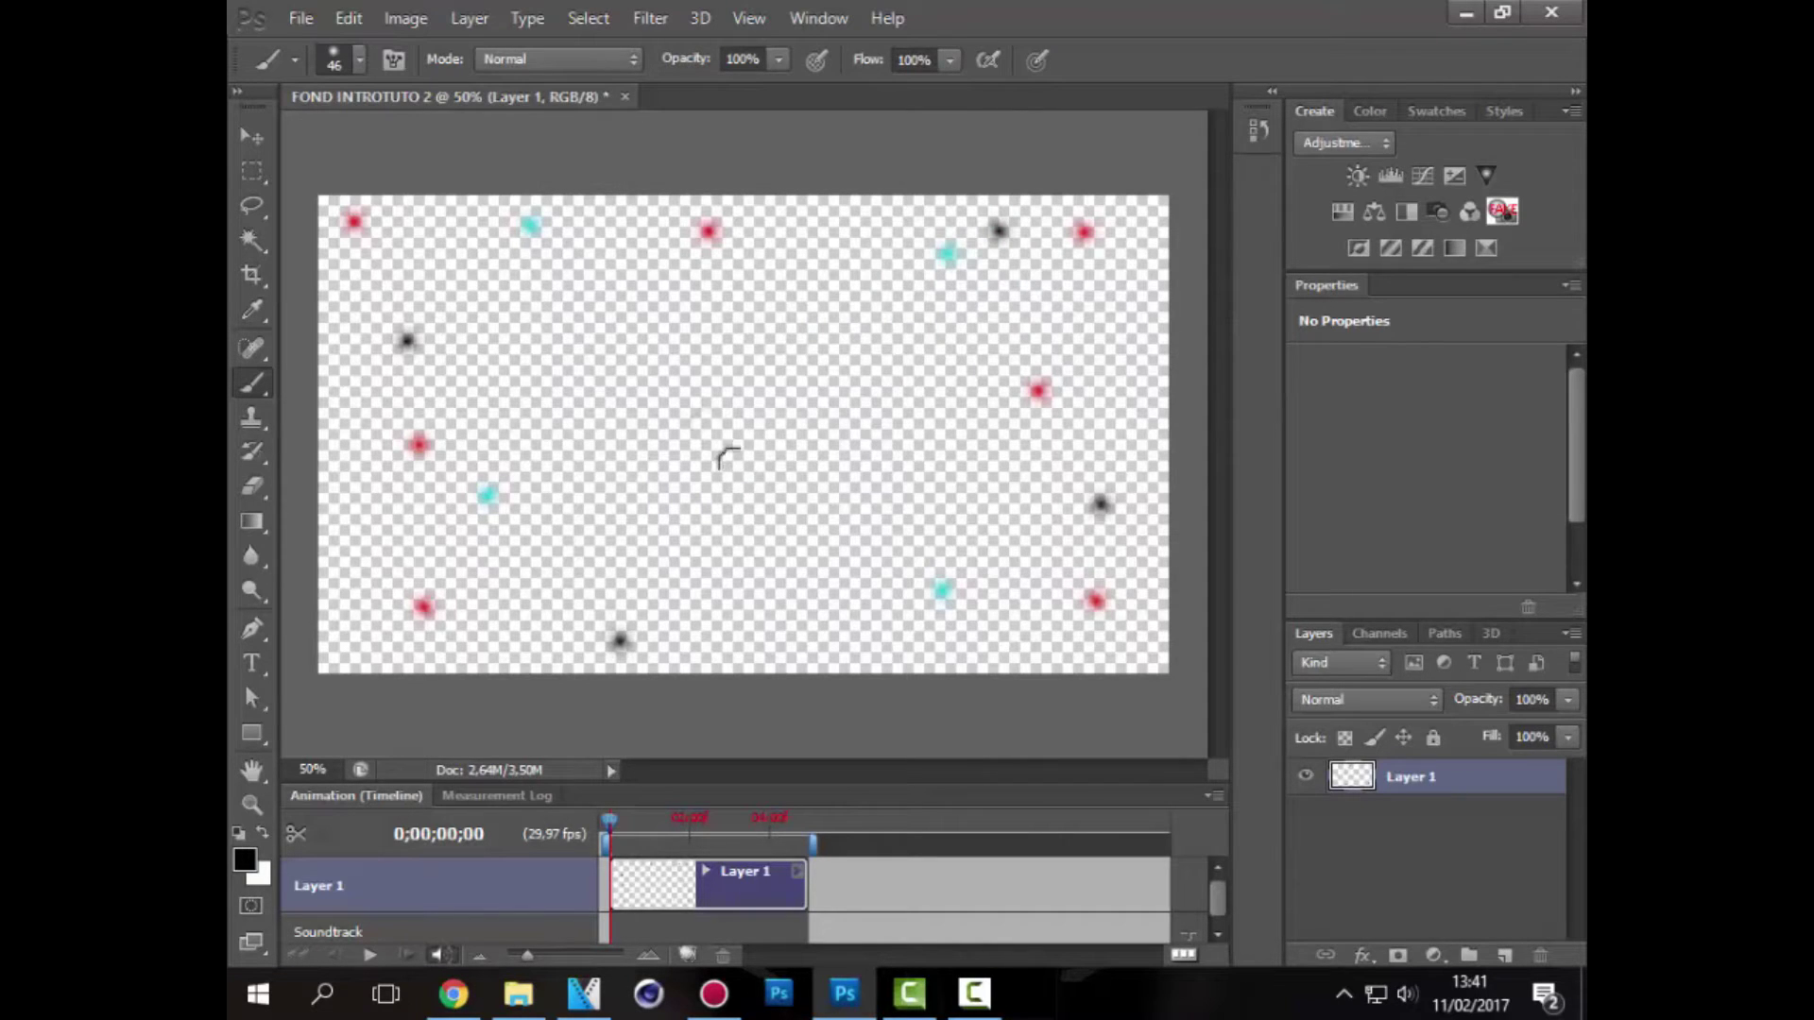
# Save As PNG format into Documents as FOND INTROTUTO 2.png, accepting the default PNG options.
pyautogui.click(301, 18)
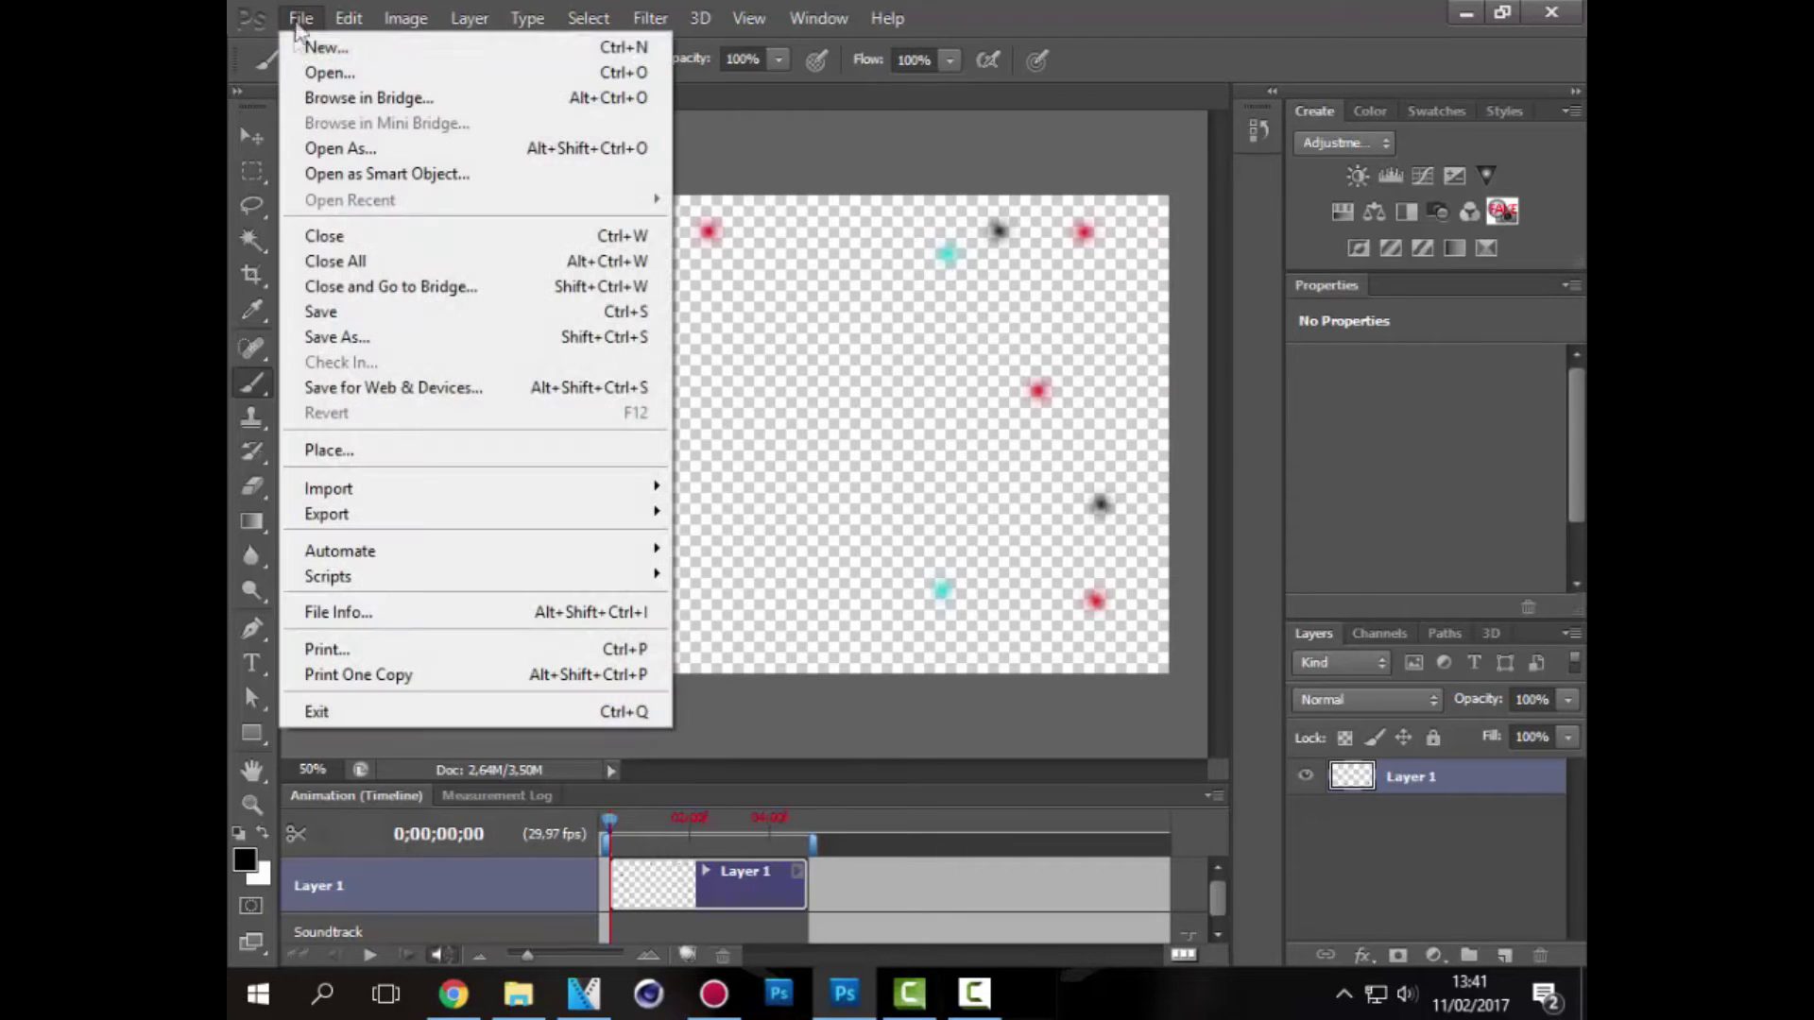
pyautogui.click(381, 338)
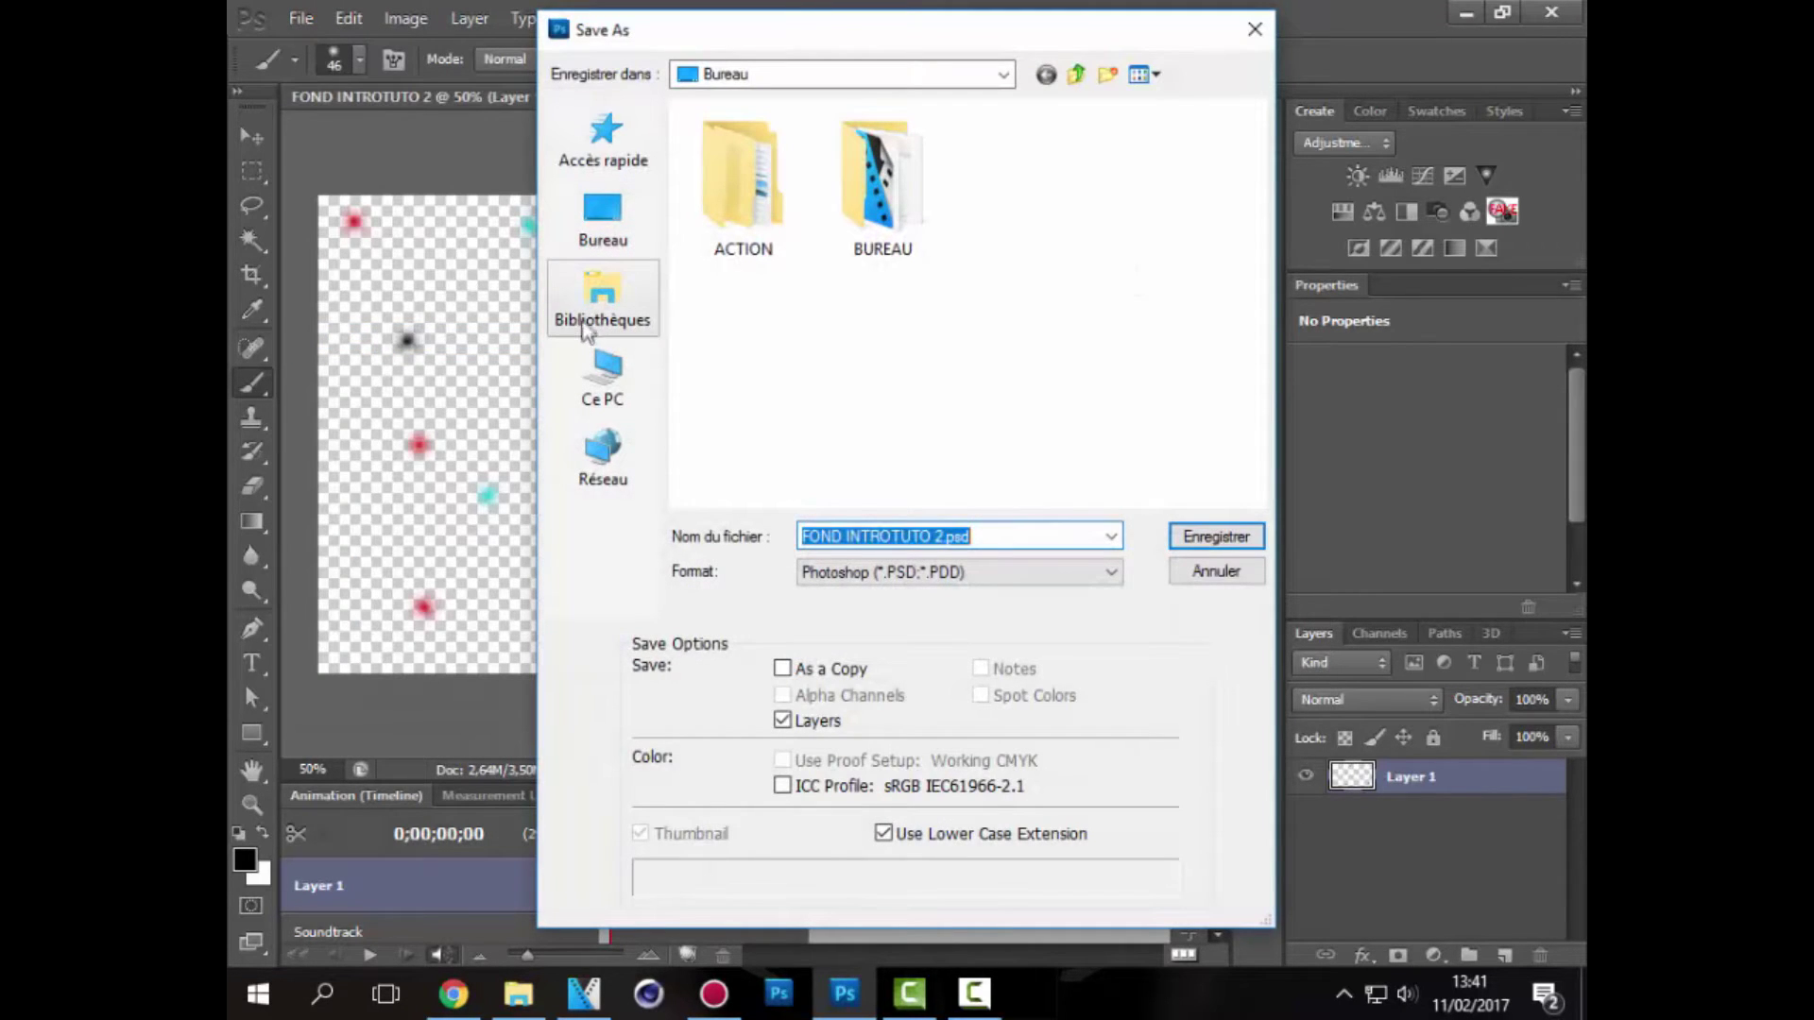
pyautogui.click(605, 312)
pyautogui.doubleClick(765, 138)
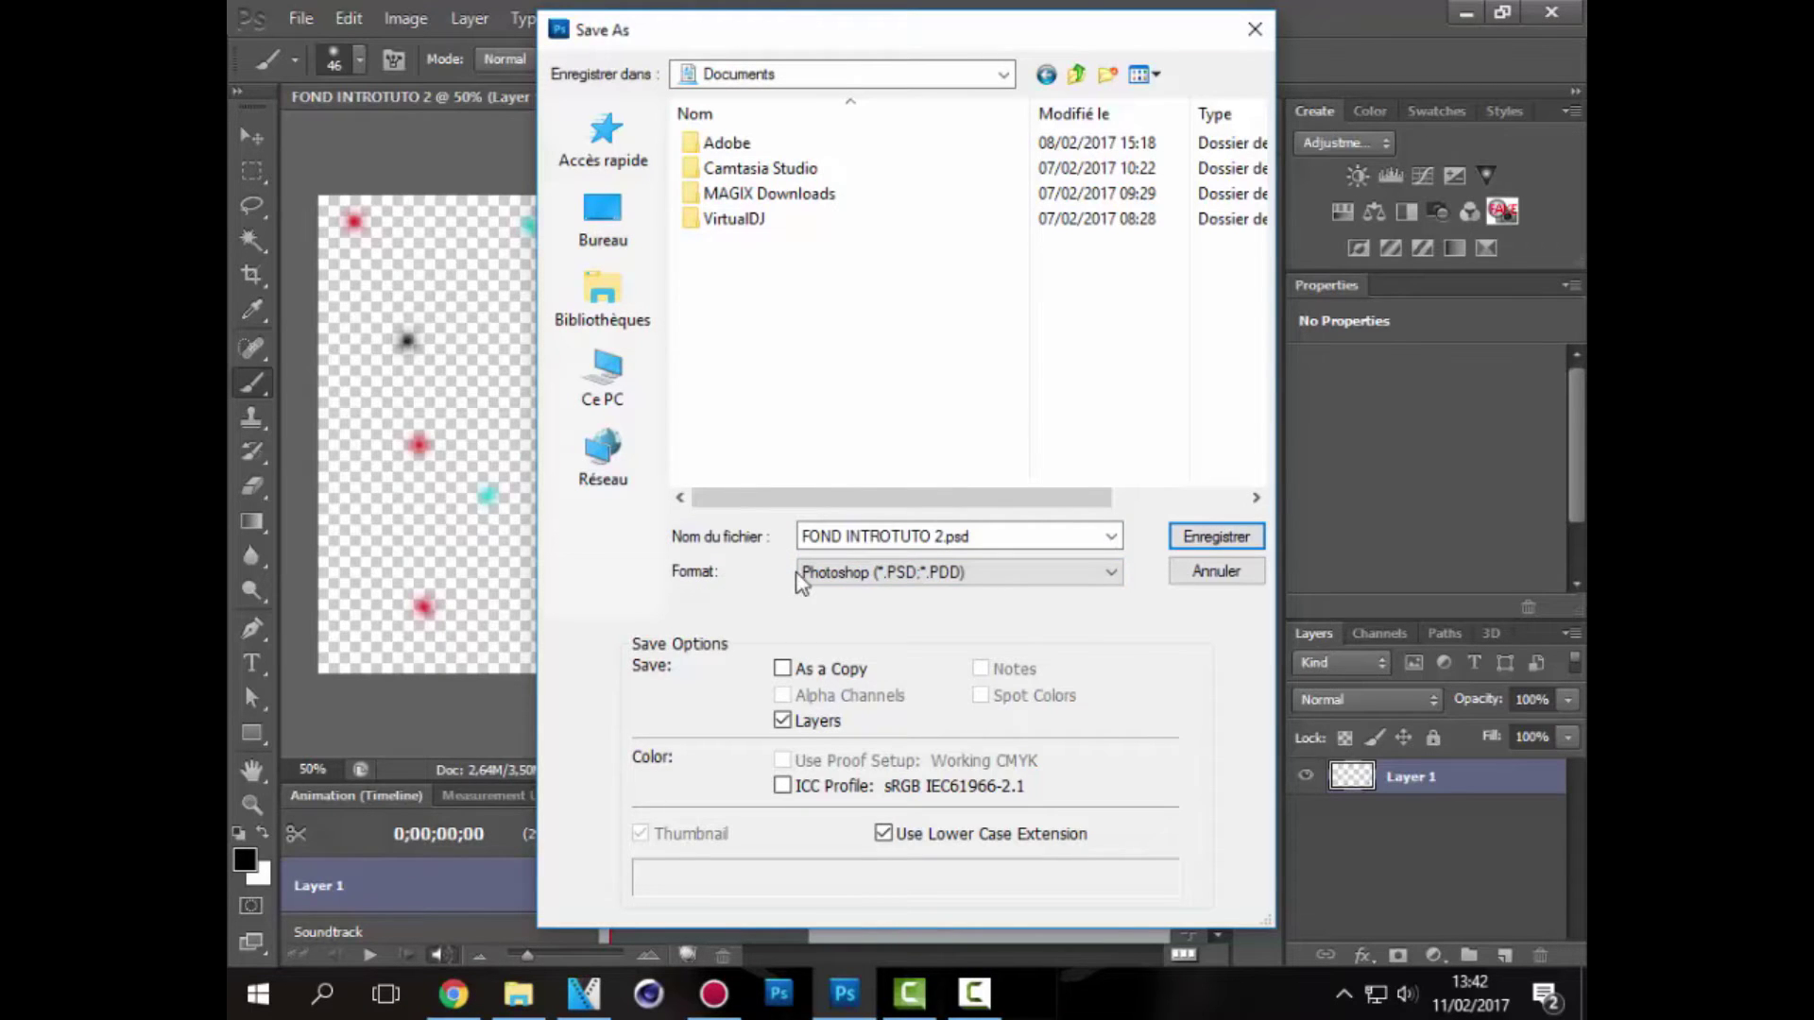
pyautogui.click(911, 573)
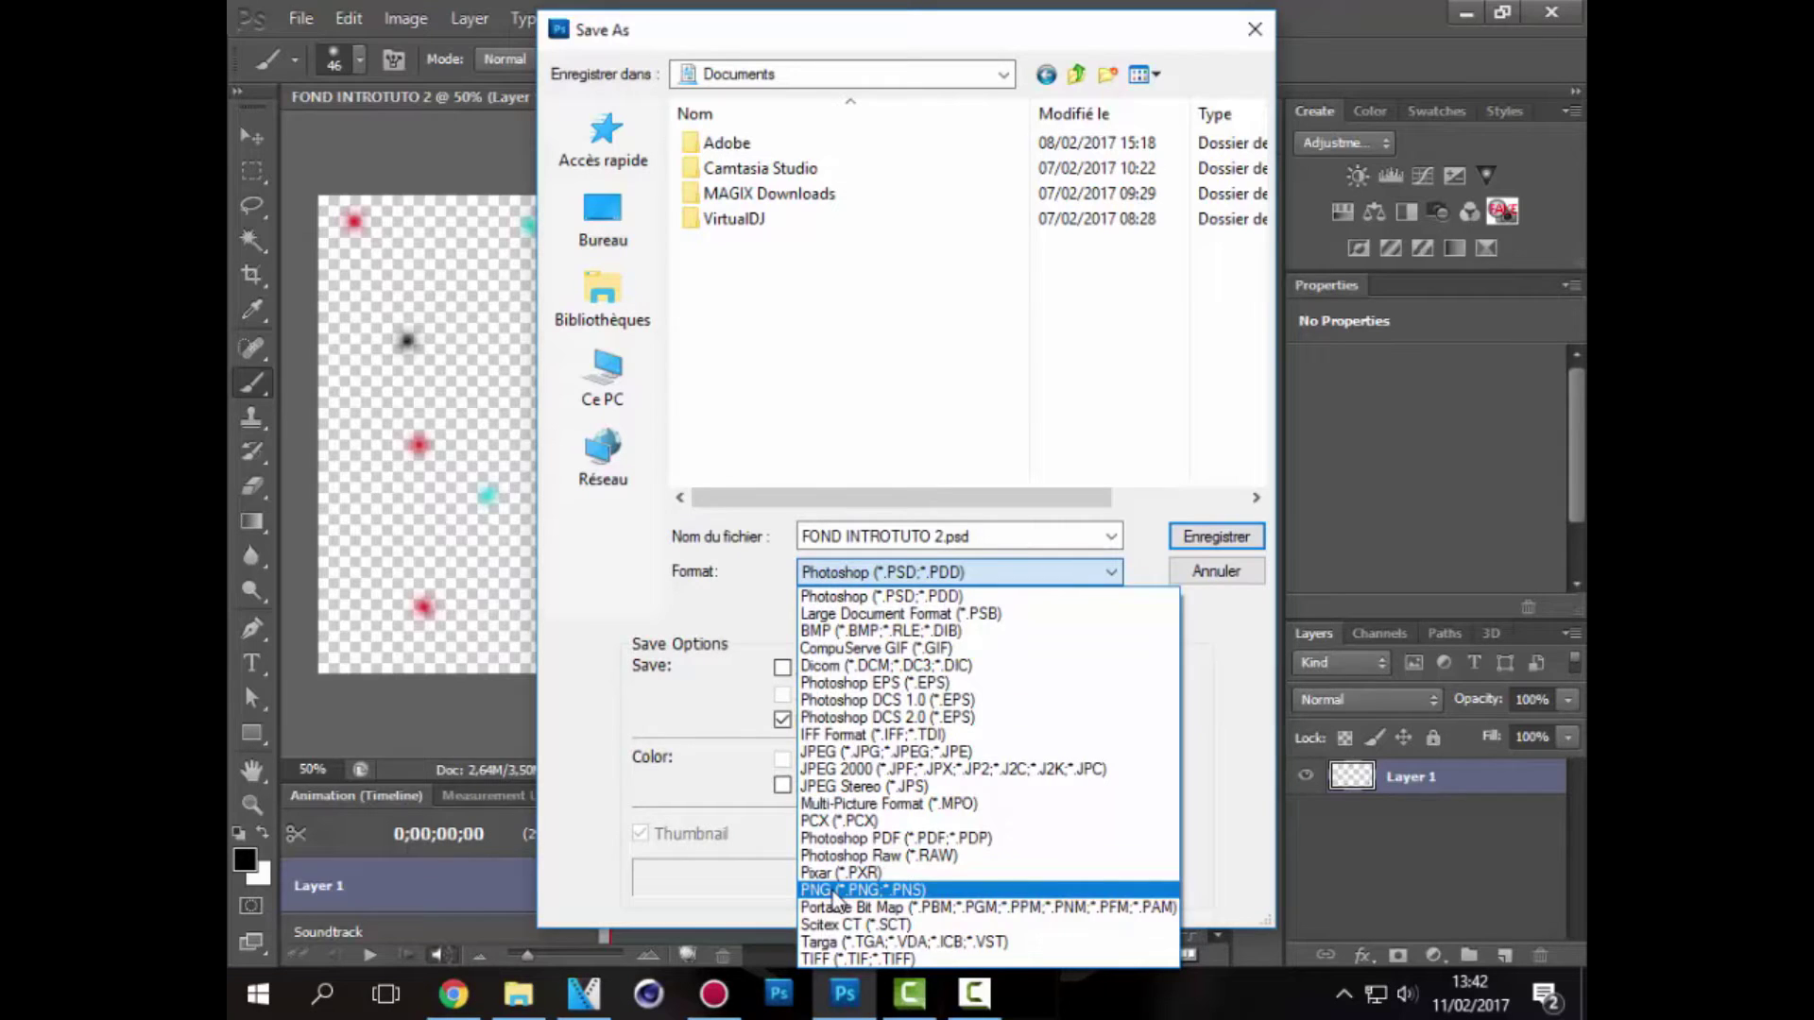
pyautogui.click(834, 891)
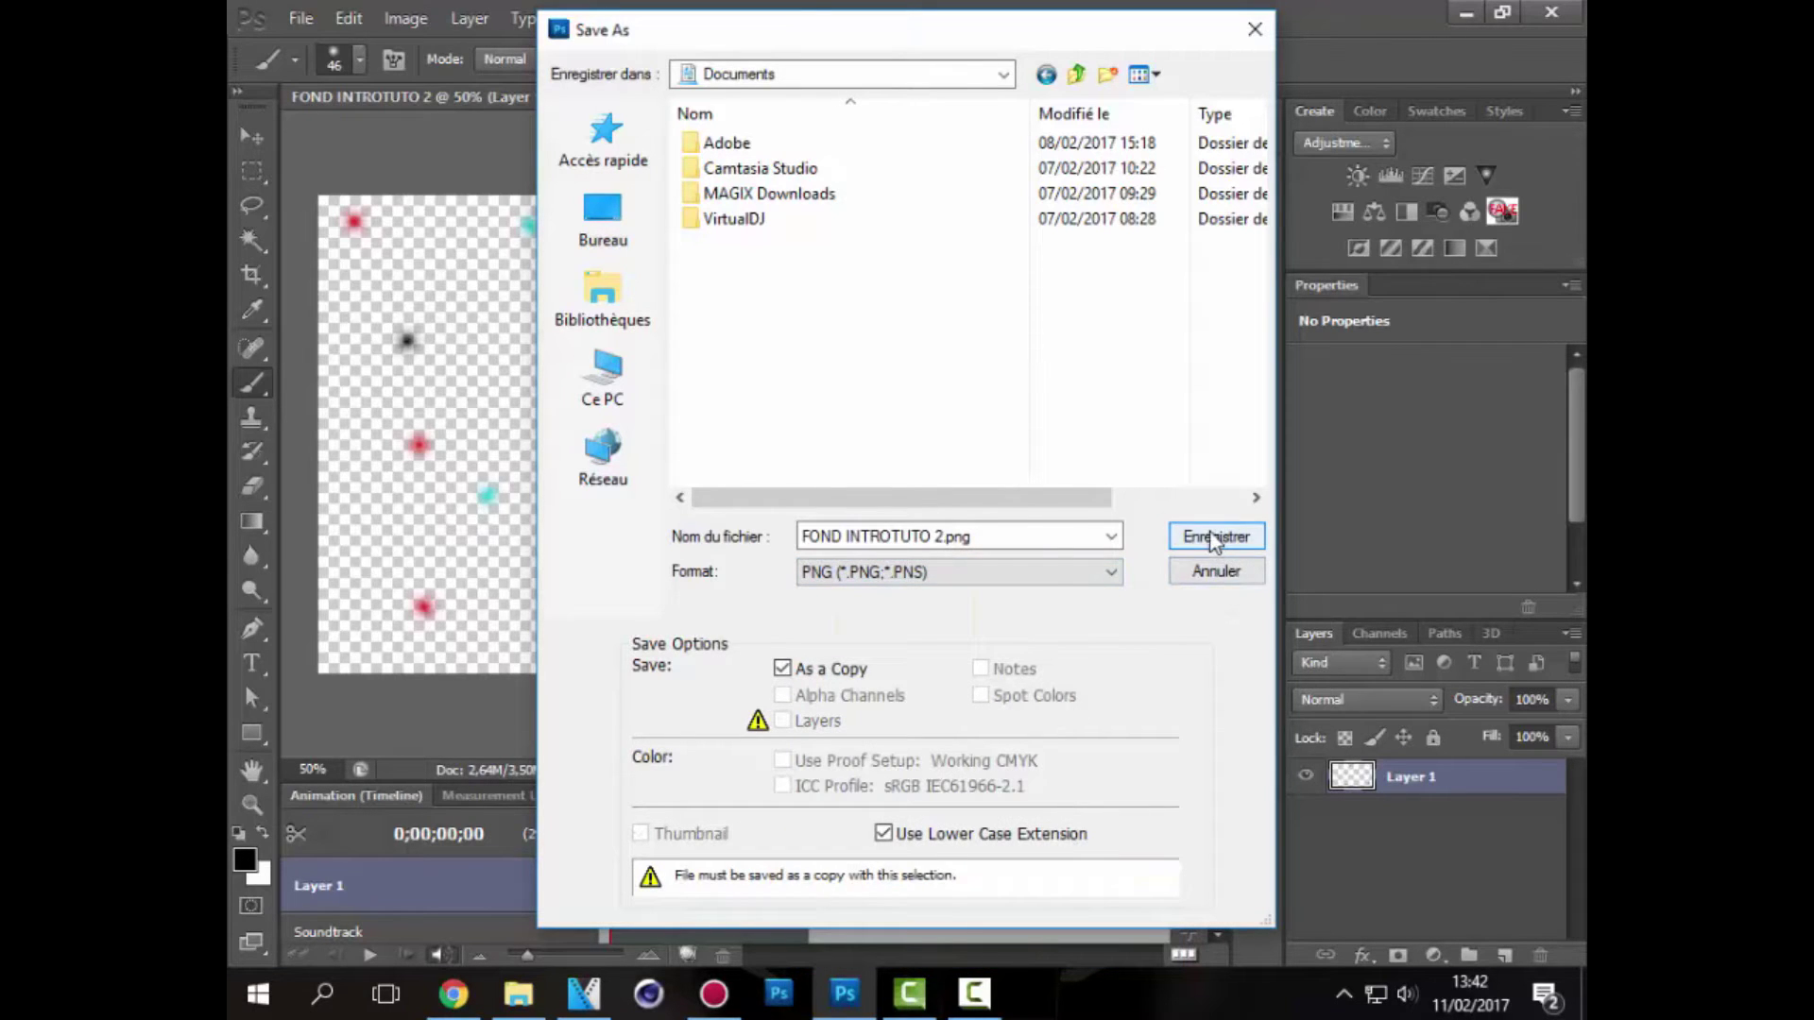
pyautogui.click(1216, 536)
pyautogui.click(979, 312)
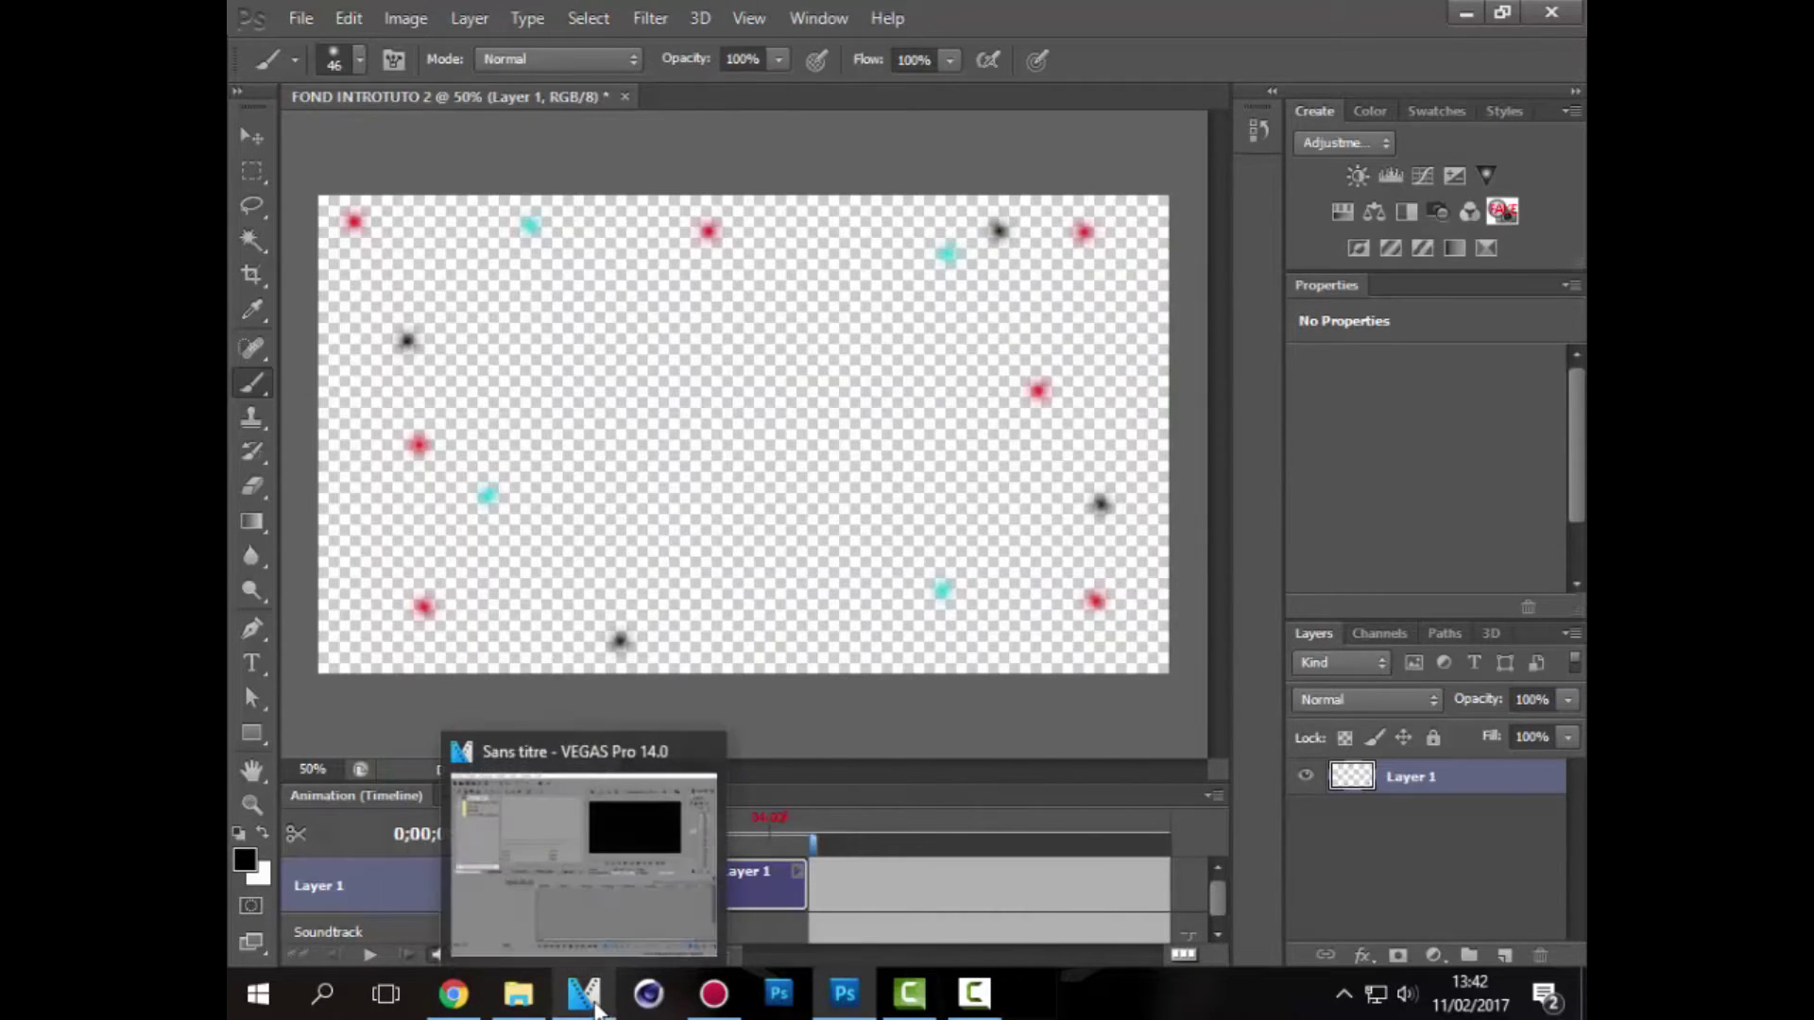
# In VEGAS, import FOND INTROTUTO 2.png from the Documents folder.
pyautogui.click(583, 992)
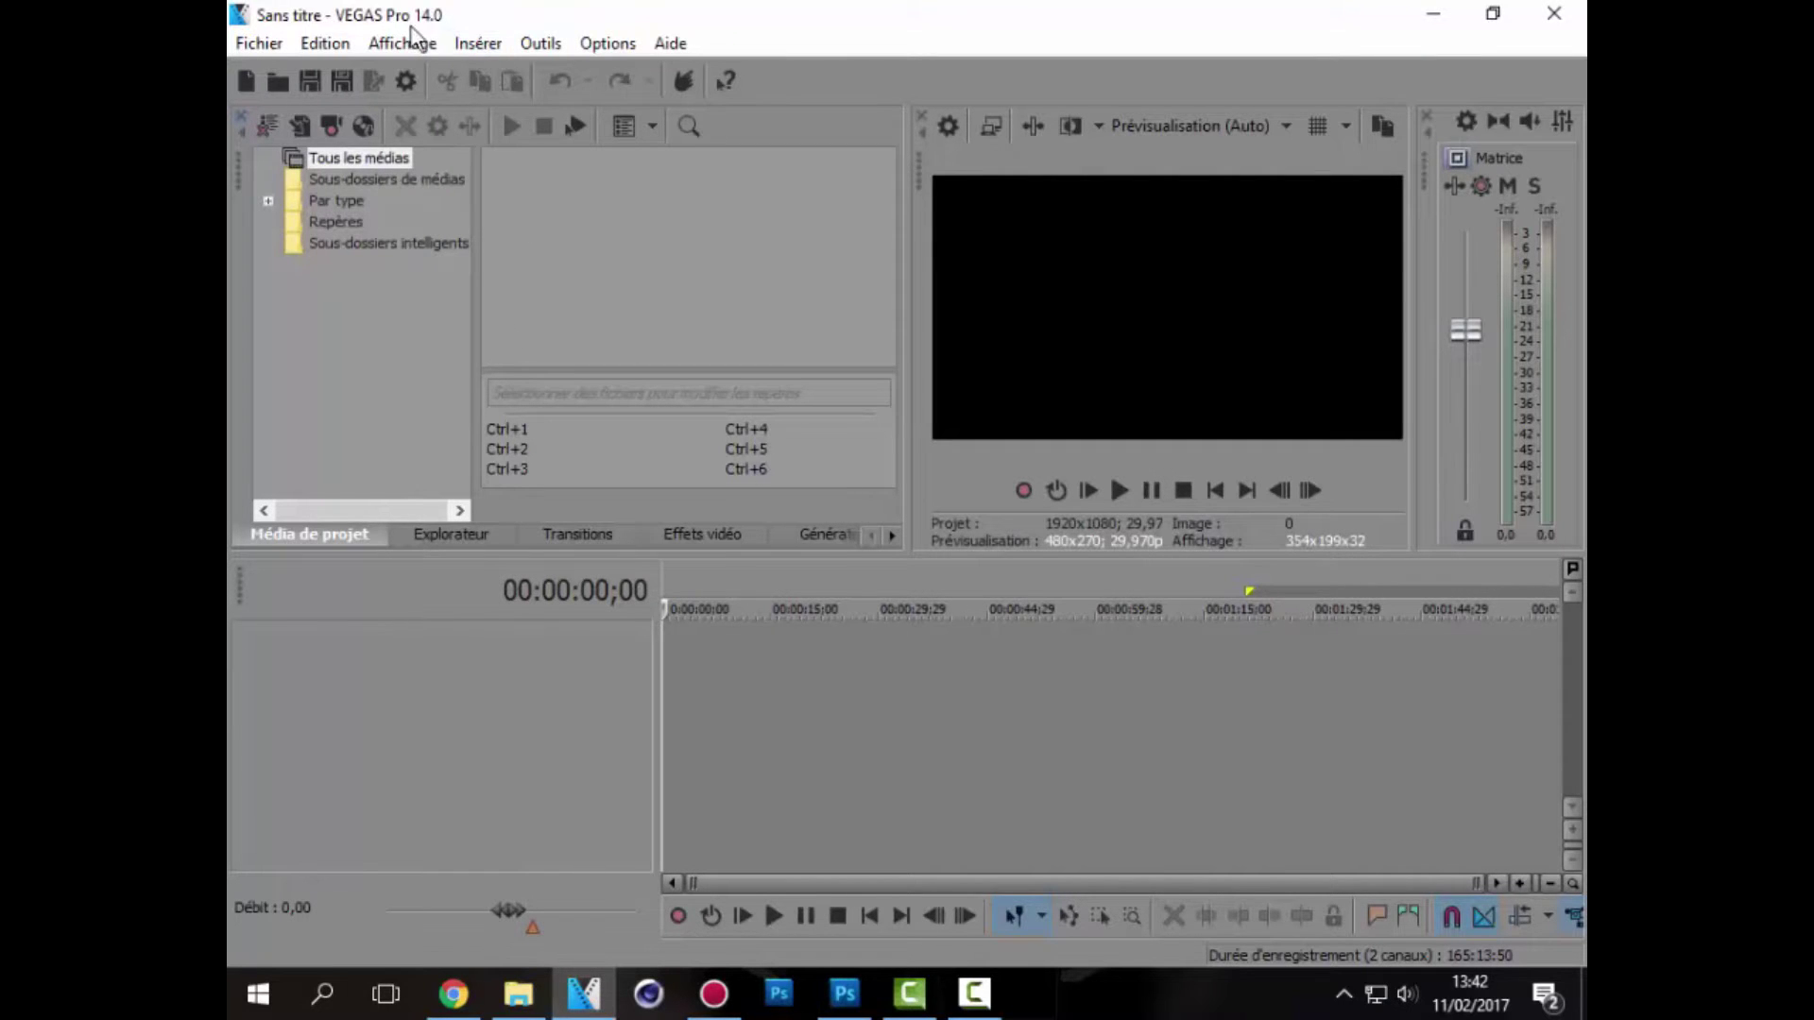
pyautogui.click(303, 131)
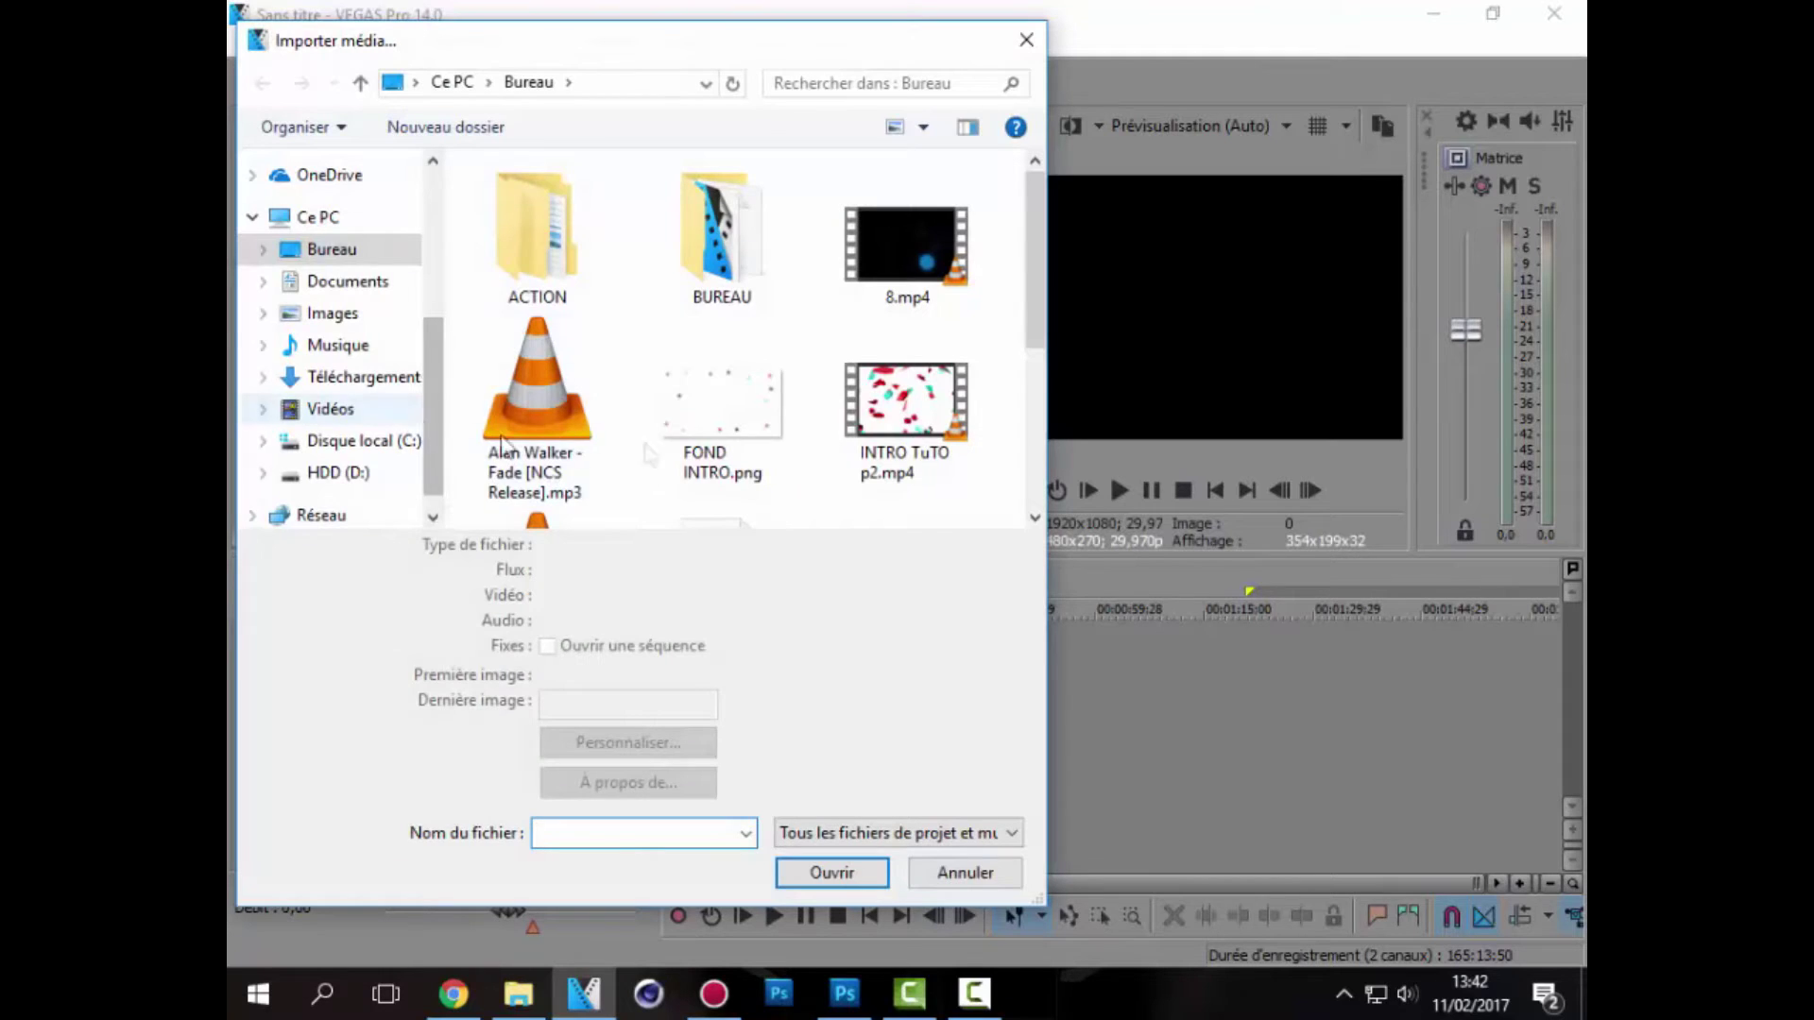
pyautogui.click(336, 281)
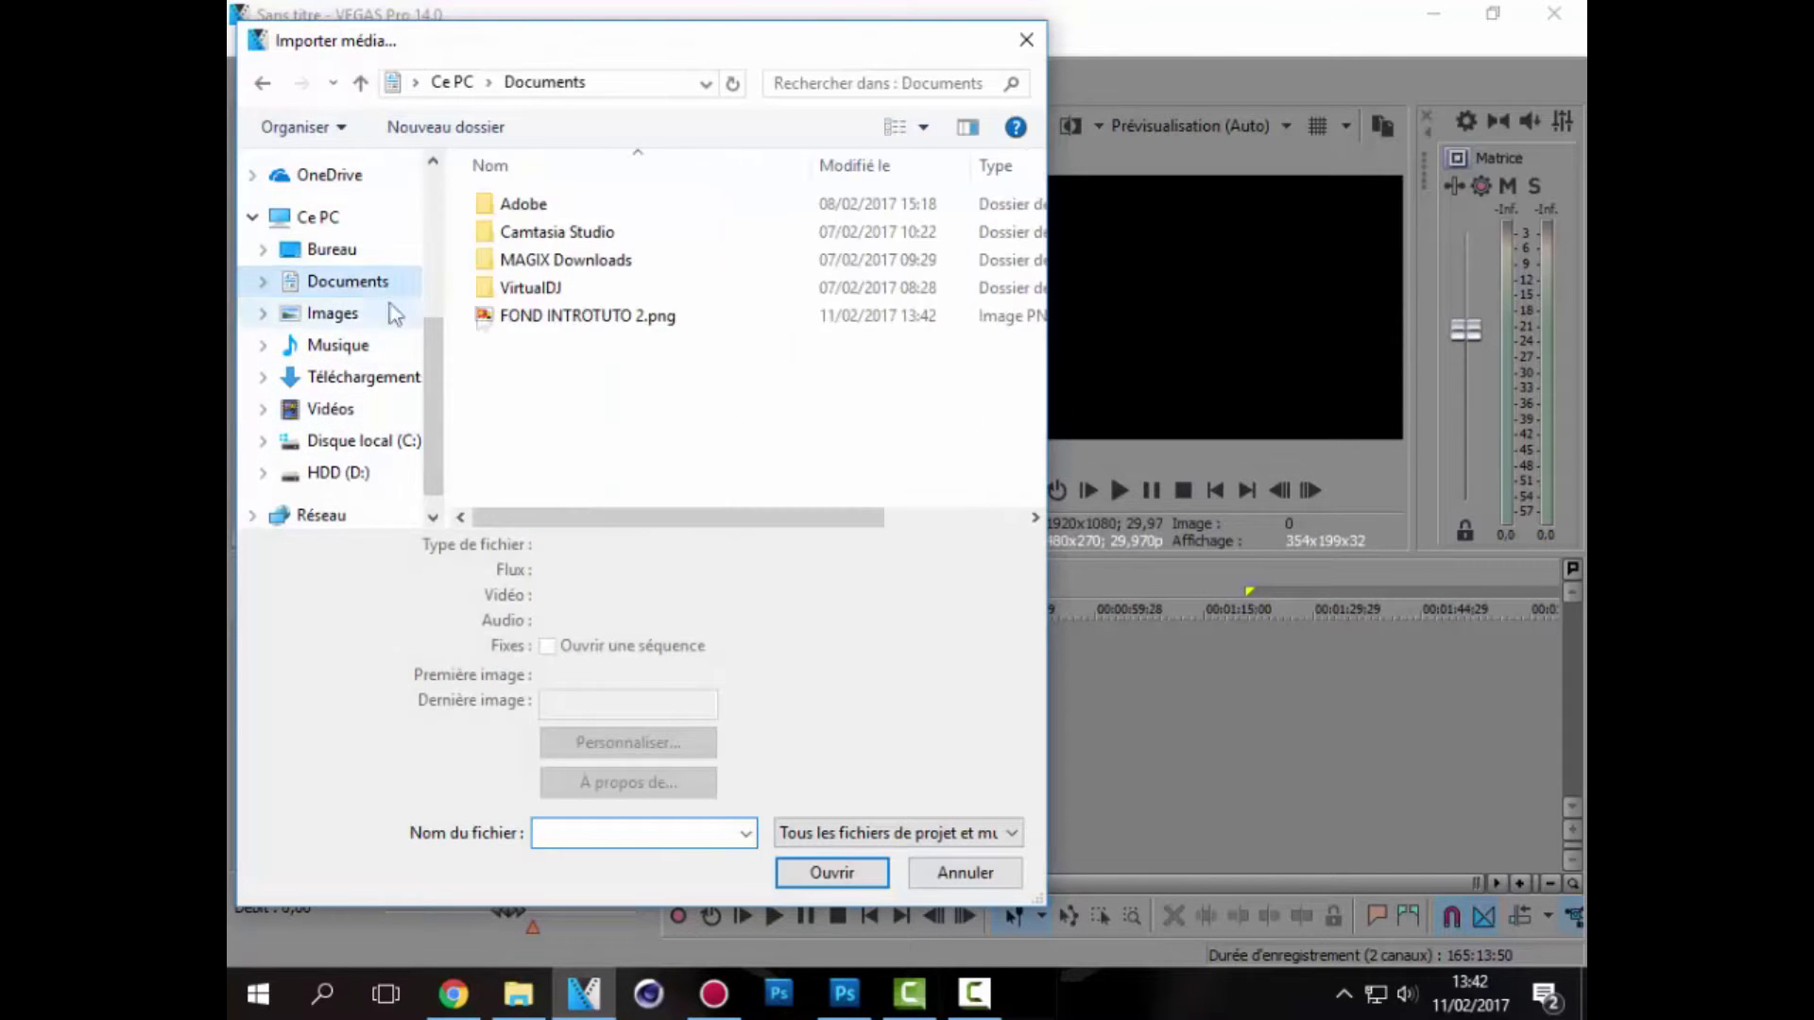
pyautogui.doubleClick(571, 317)
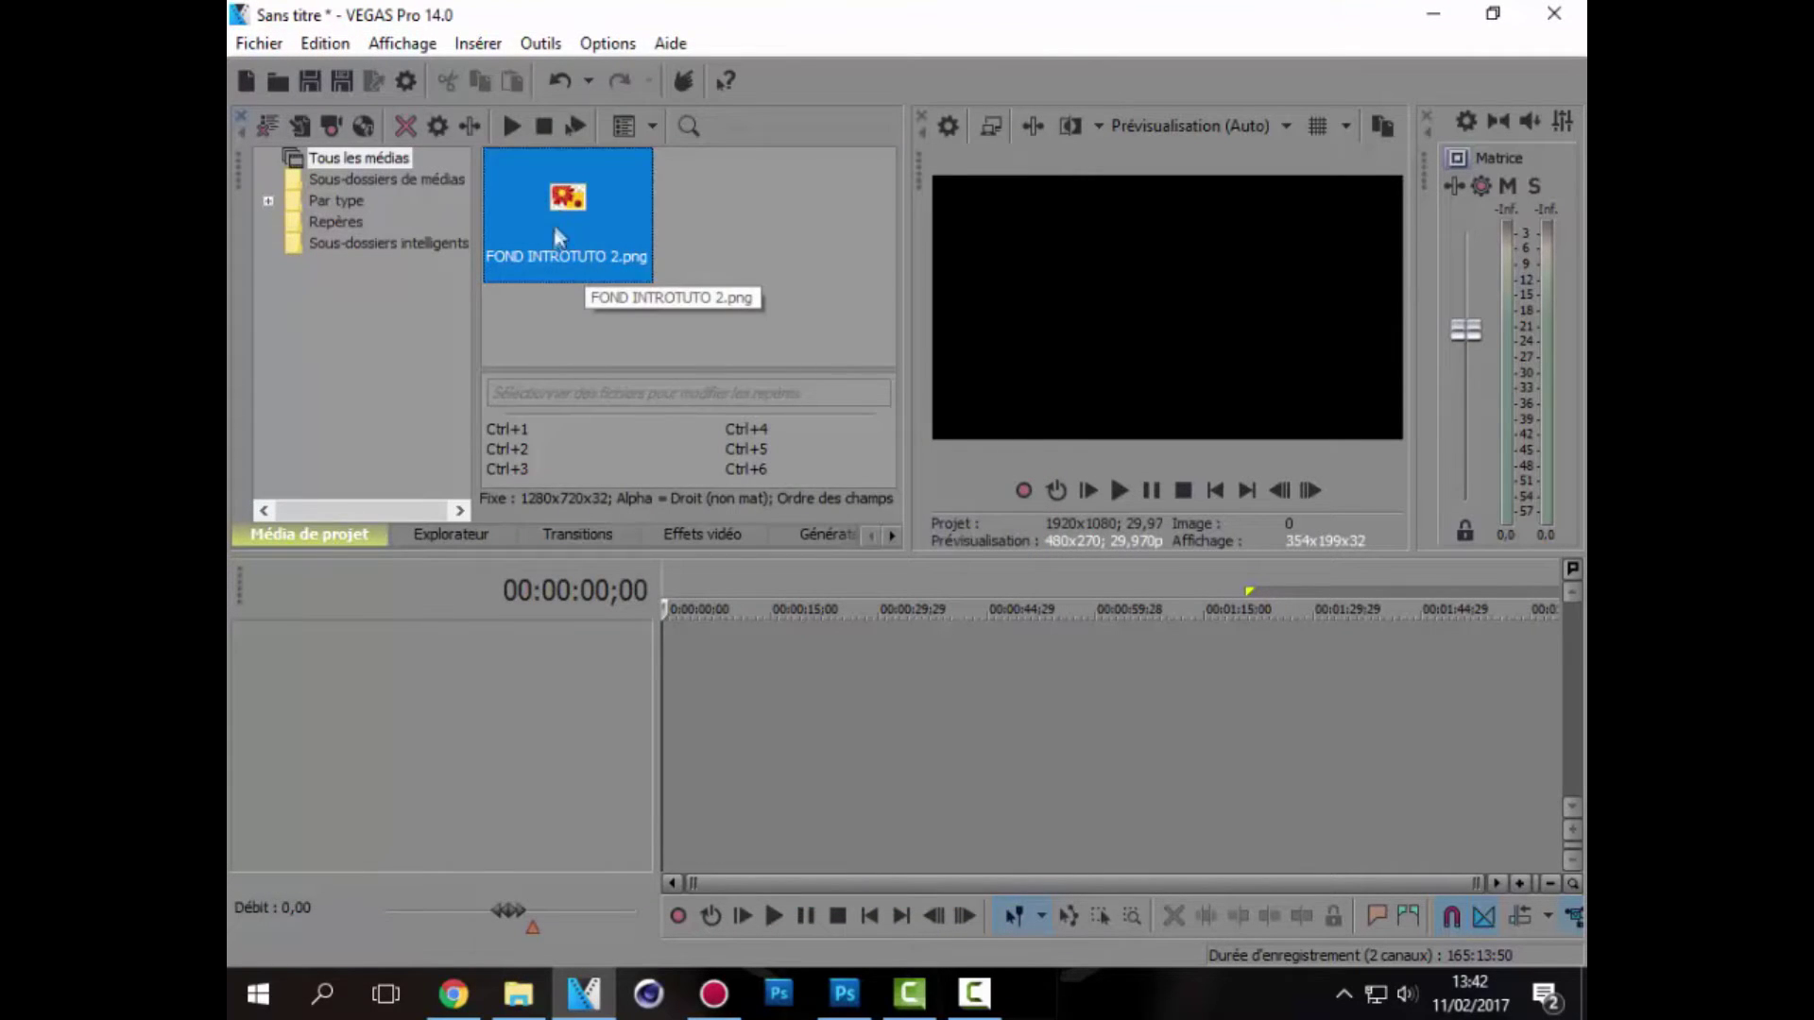
# Import tuto test.avi from the Bureau (desktop) folder.
pyautogui.click(289, 126)
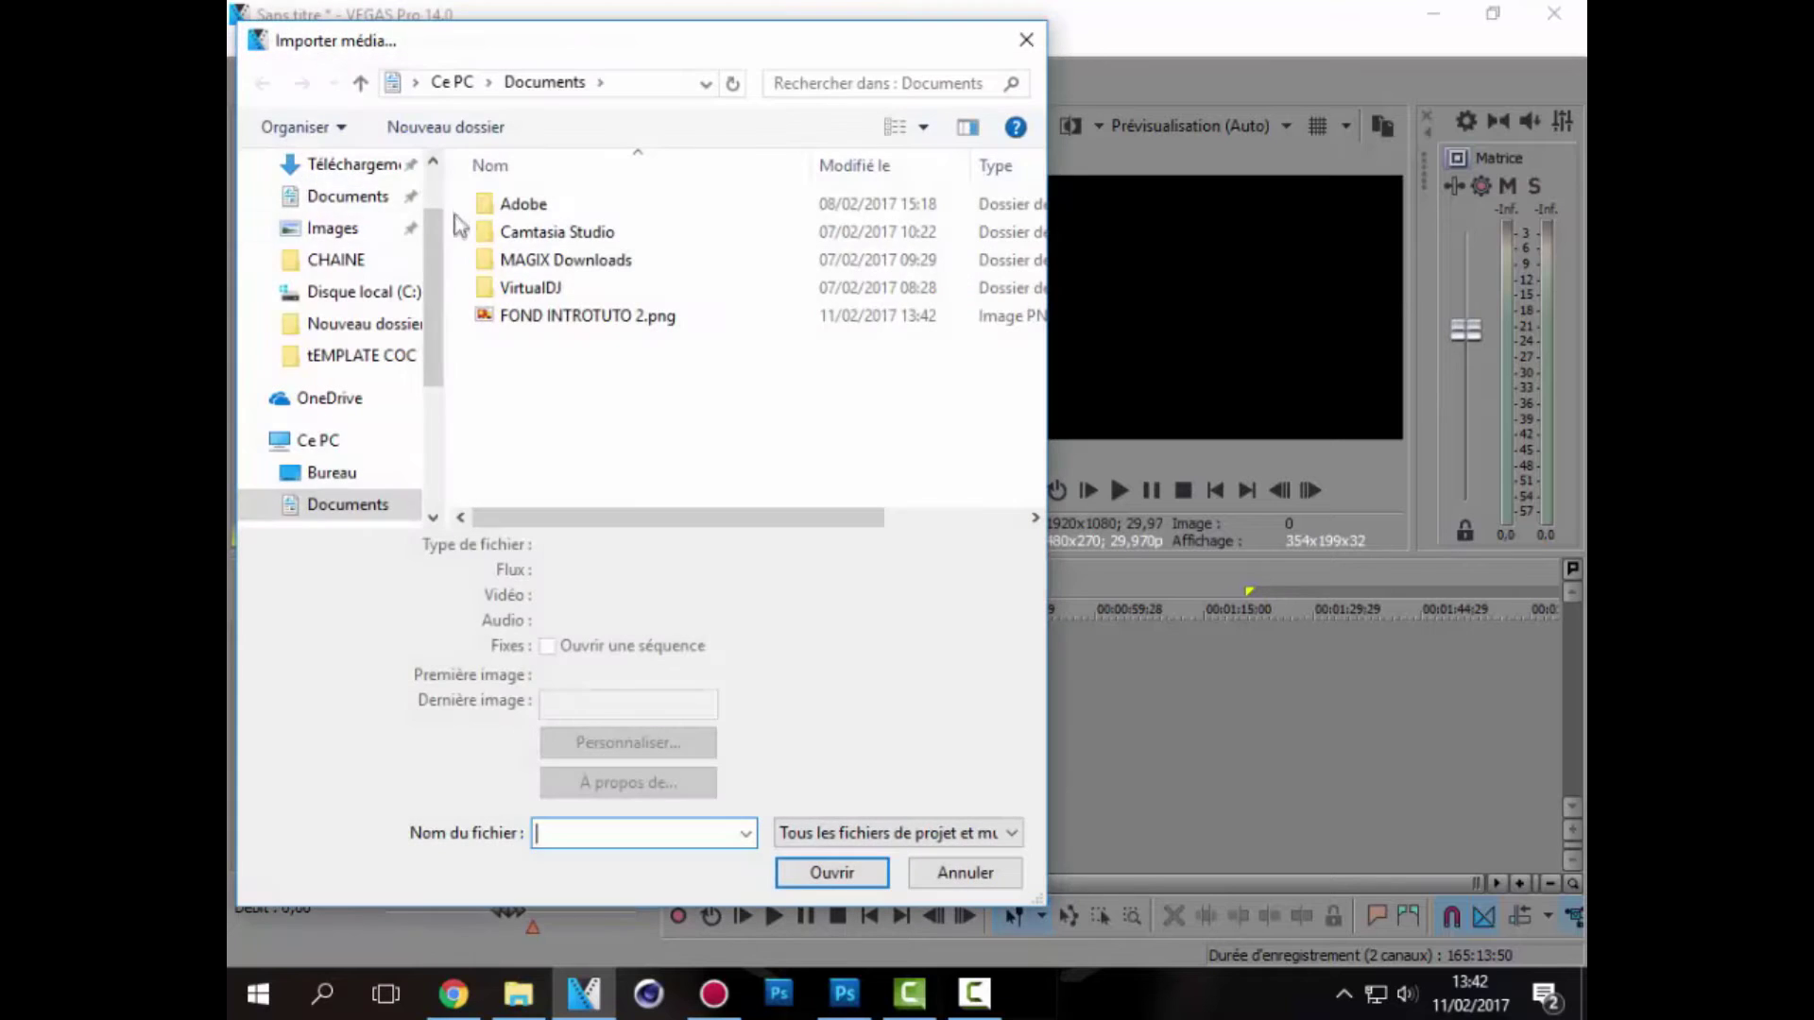
pyautogui.scroll(2, 326, 222)
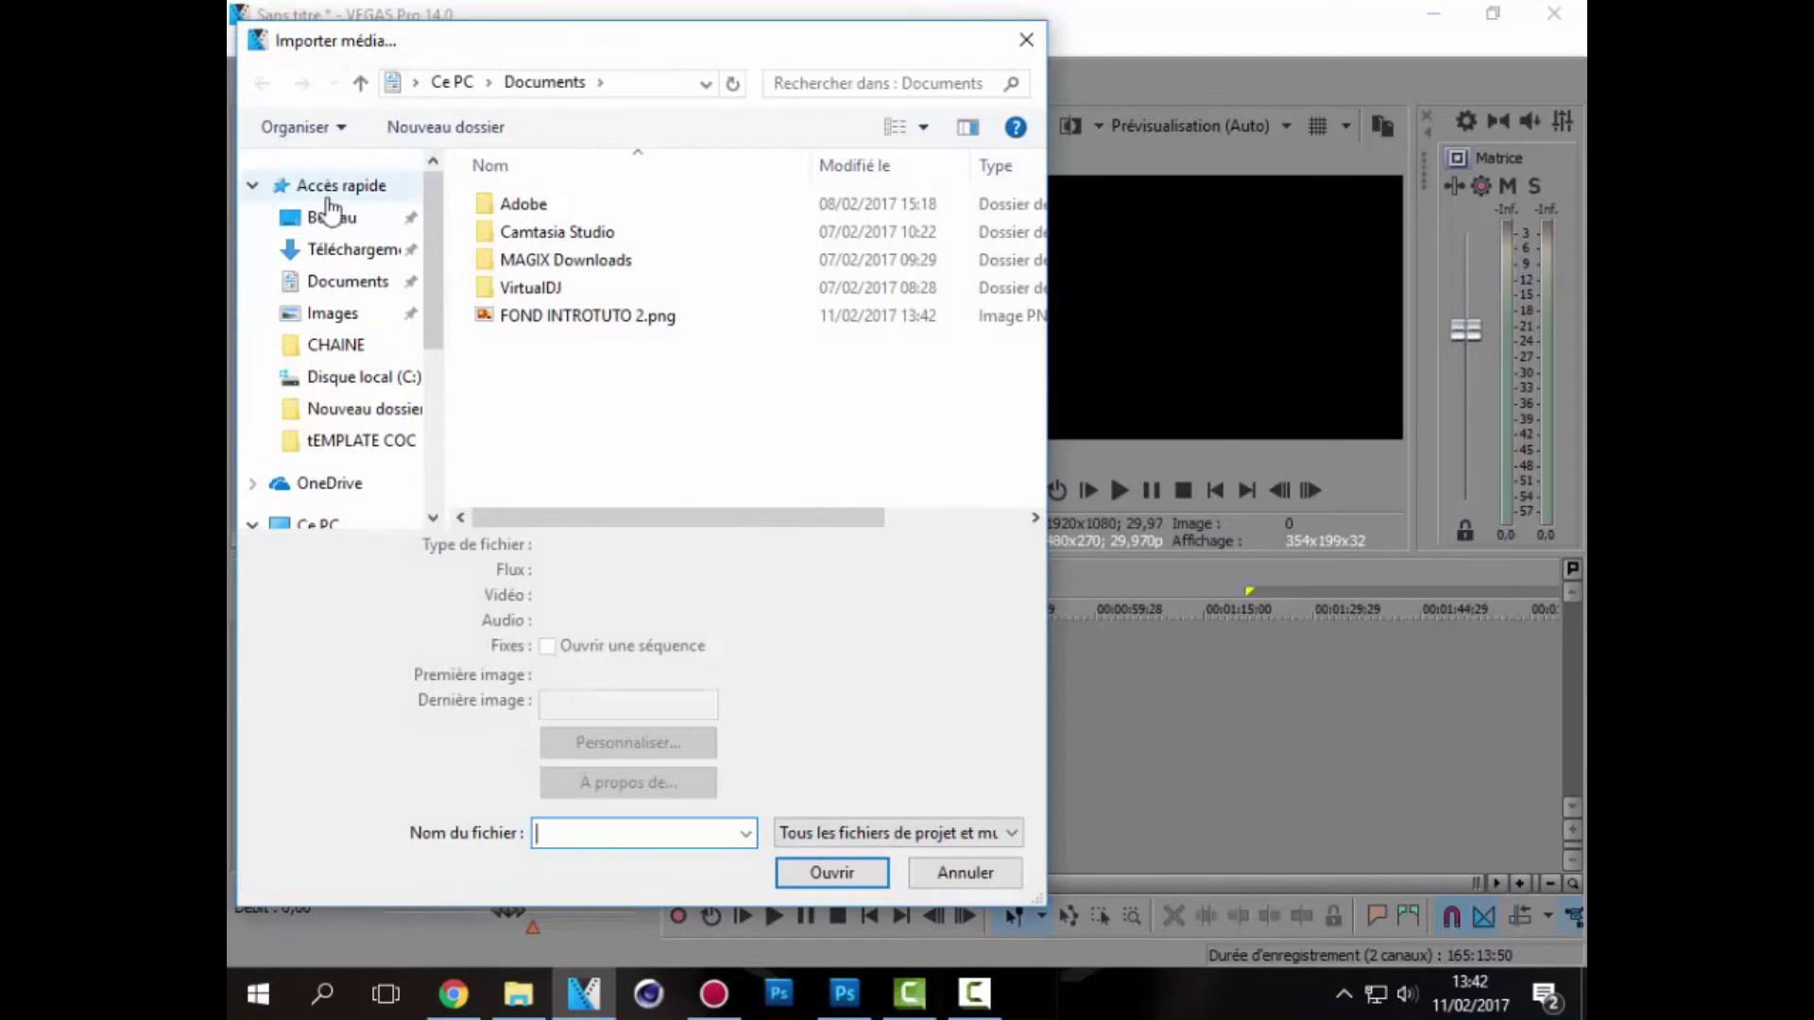
pyautogui.click(326, 221)
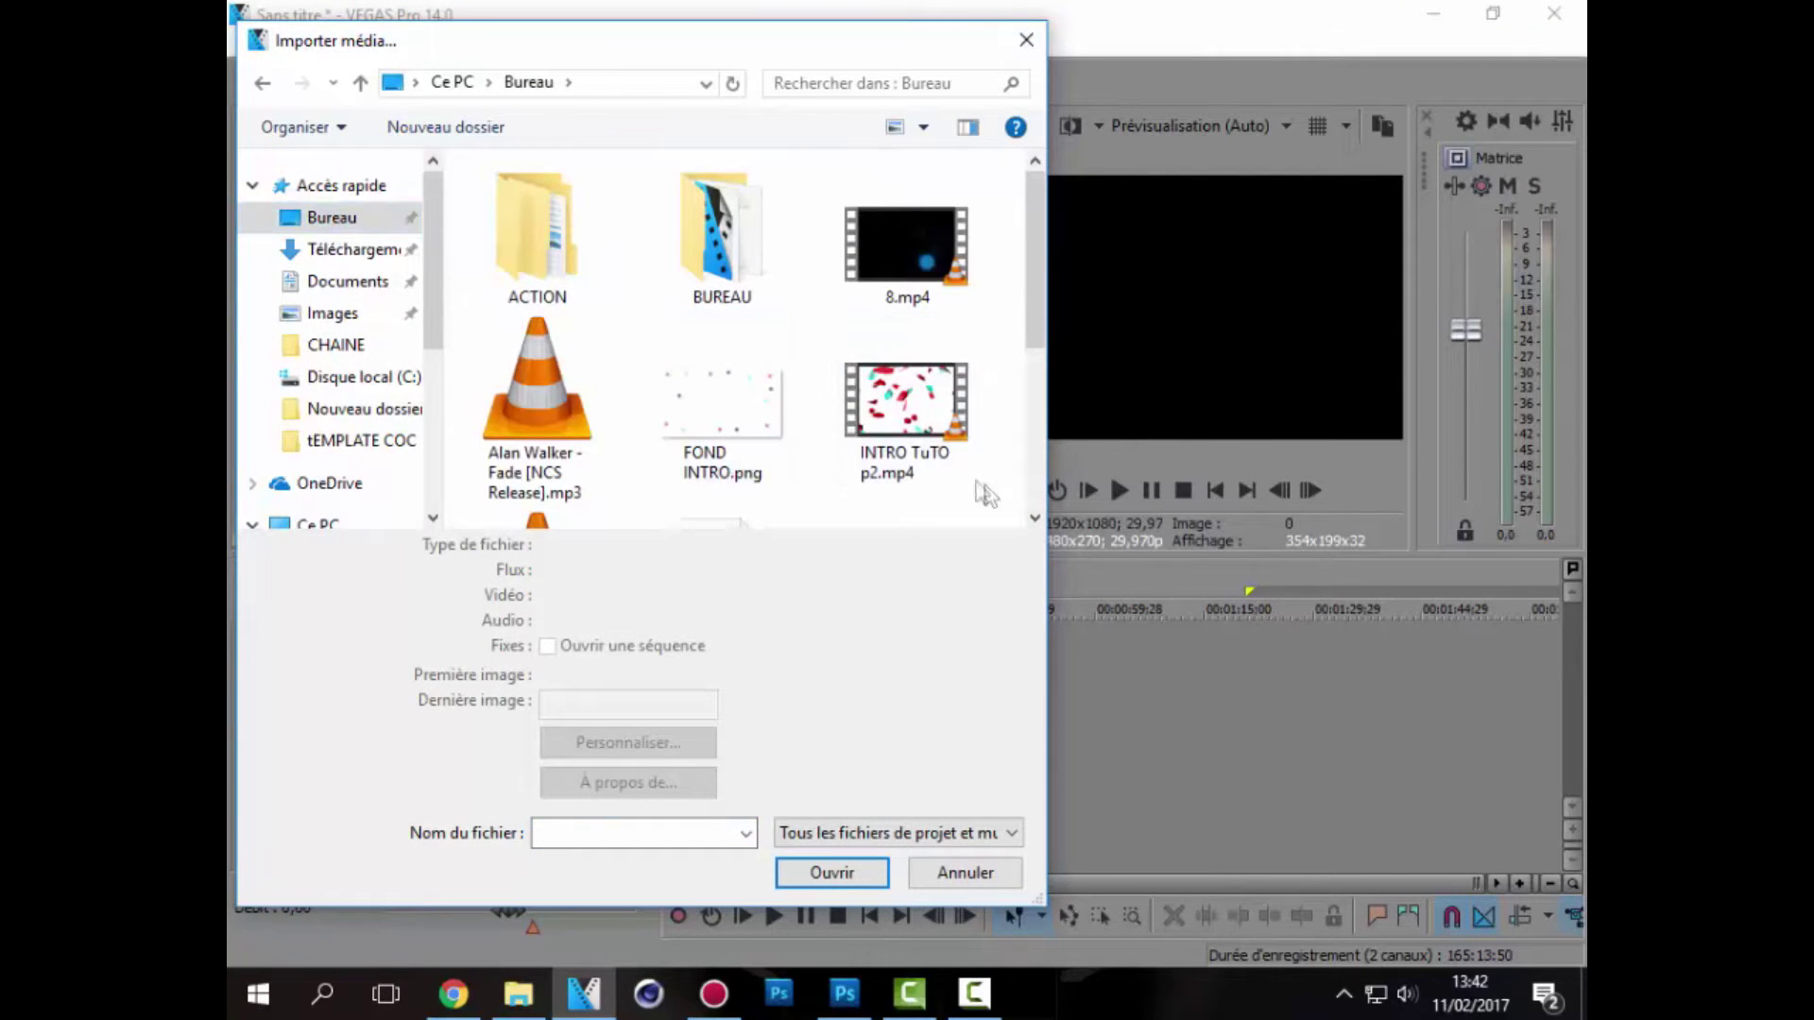
pyautogui.scroll(-3, 910, 376)
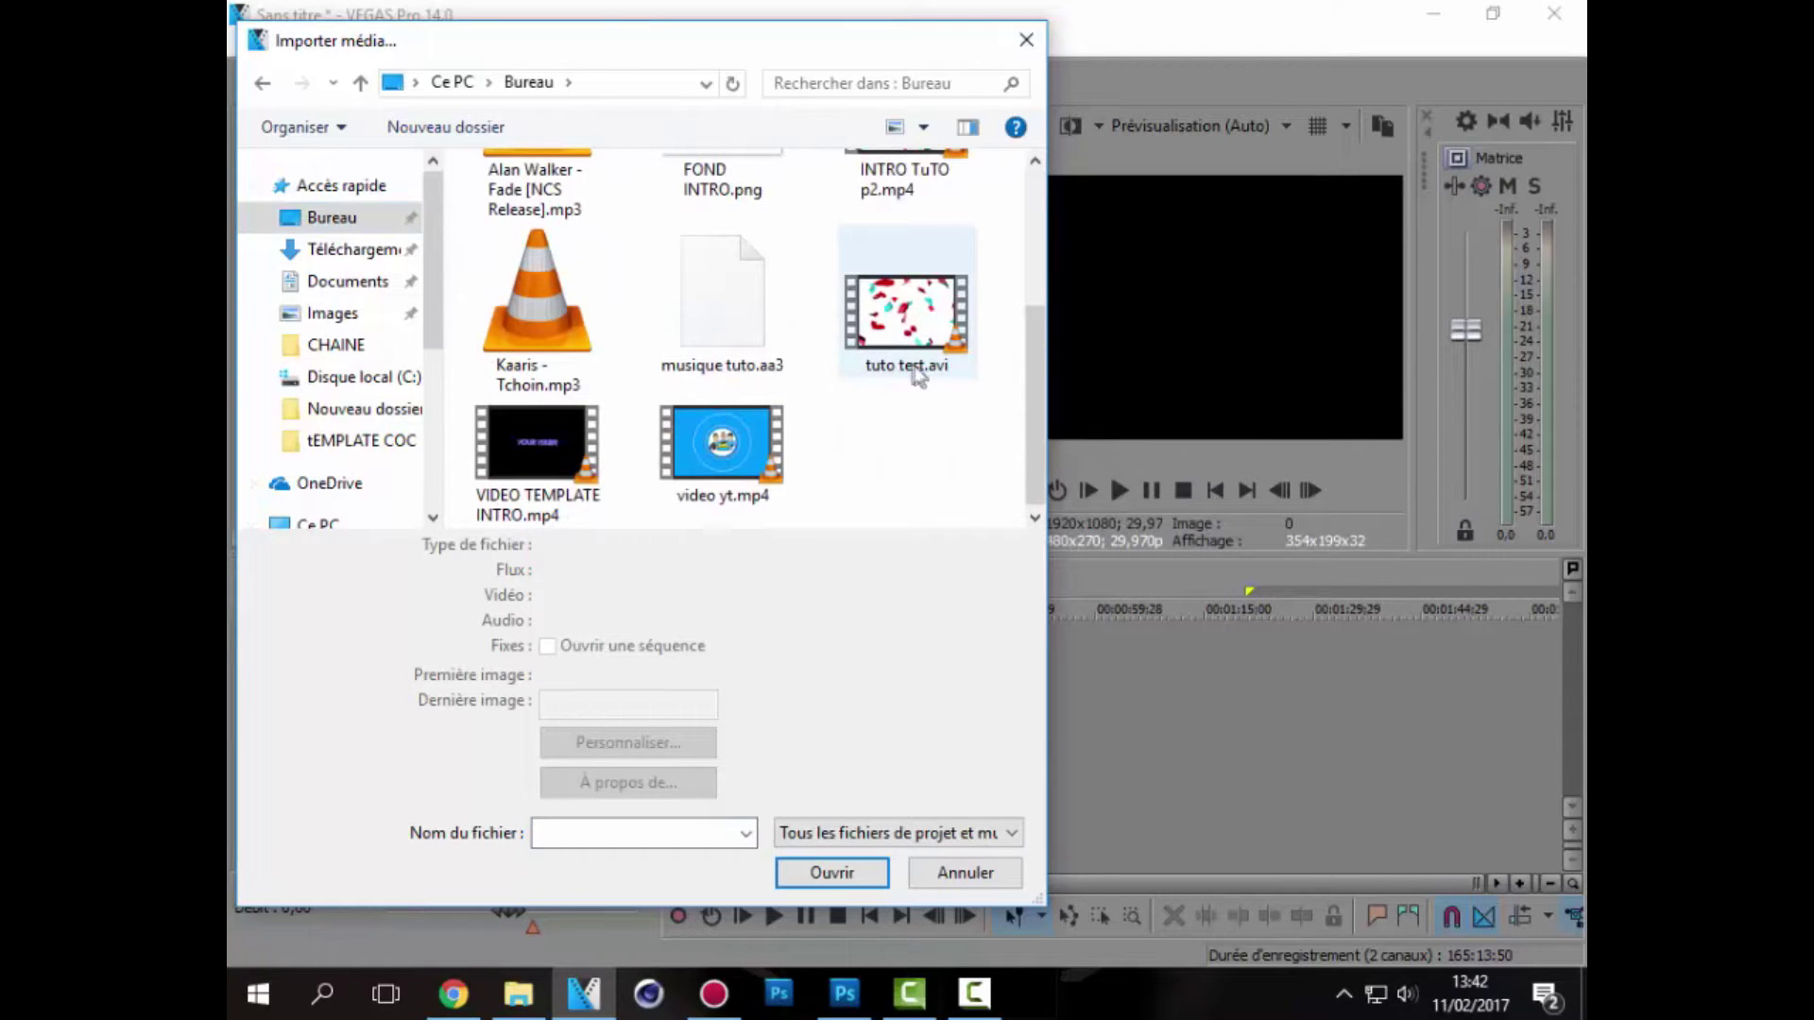
pyautogui.moveTo(886, 345)
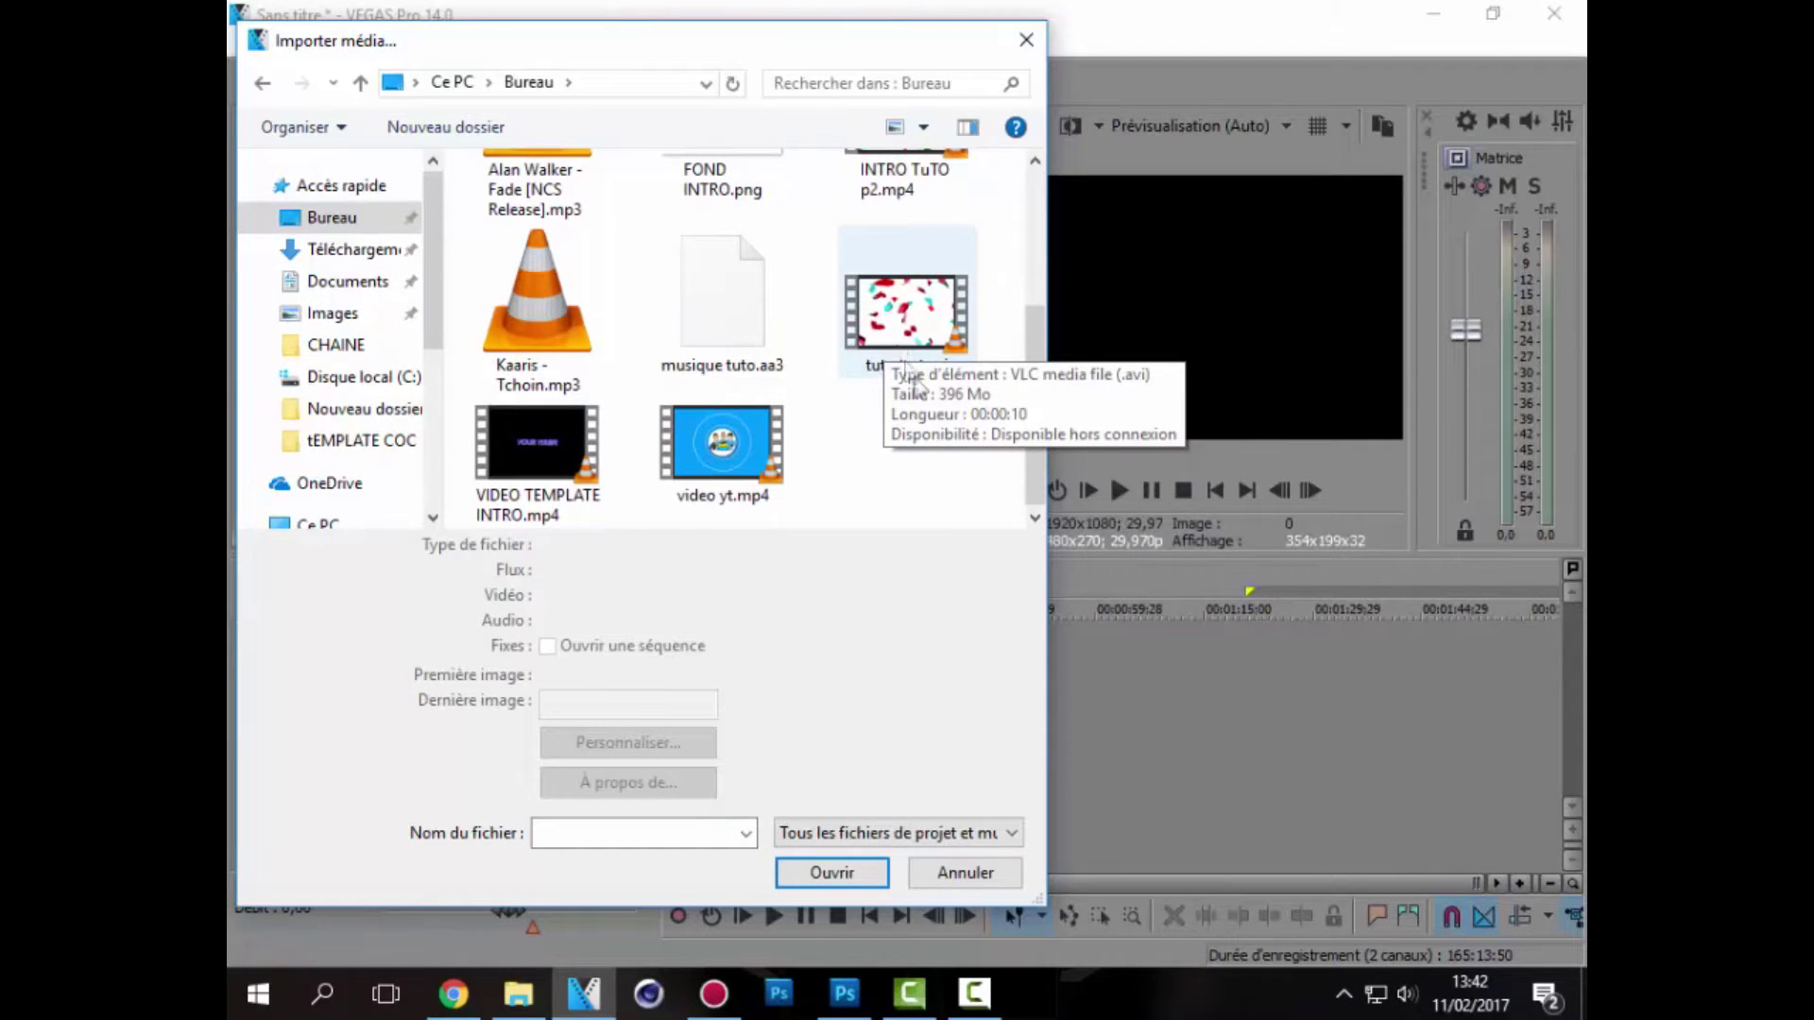
pyautogui.scroll(1, 907, 378)
pyautogui.scroll(-1, 962, 404)
pyautogui.doubleClick(907, 302)
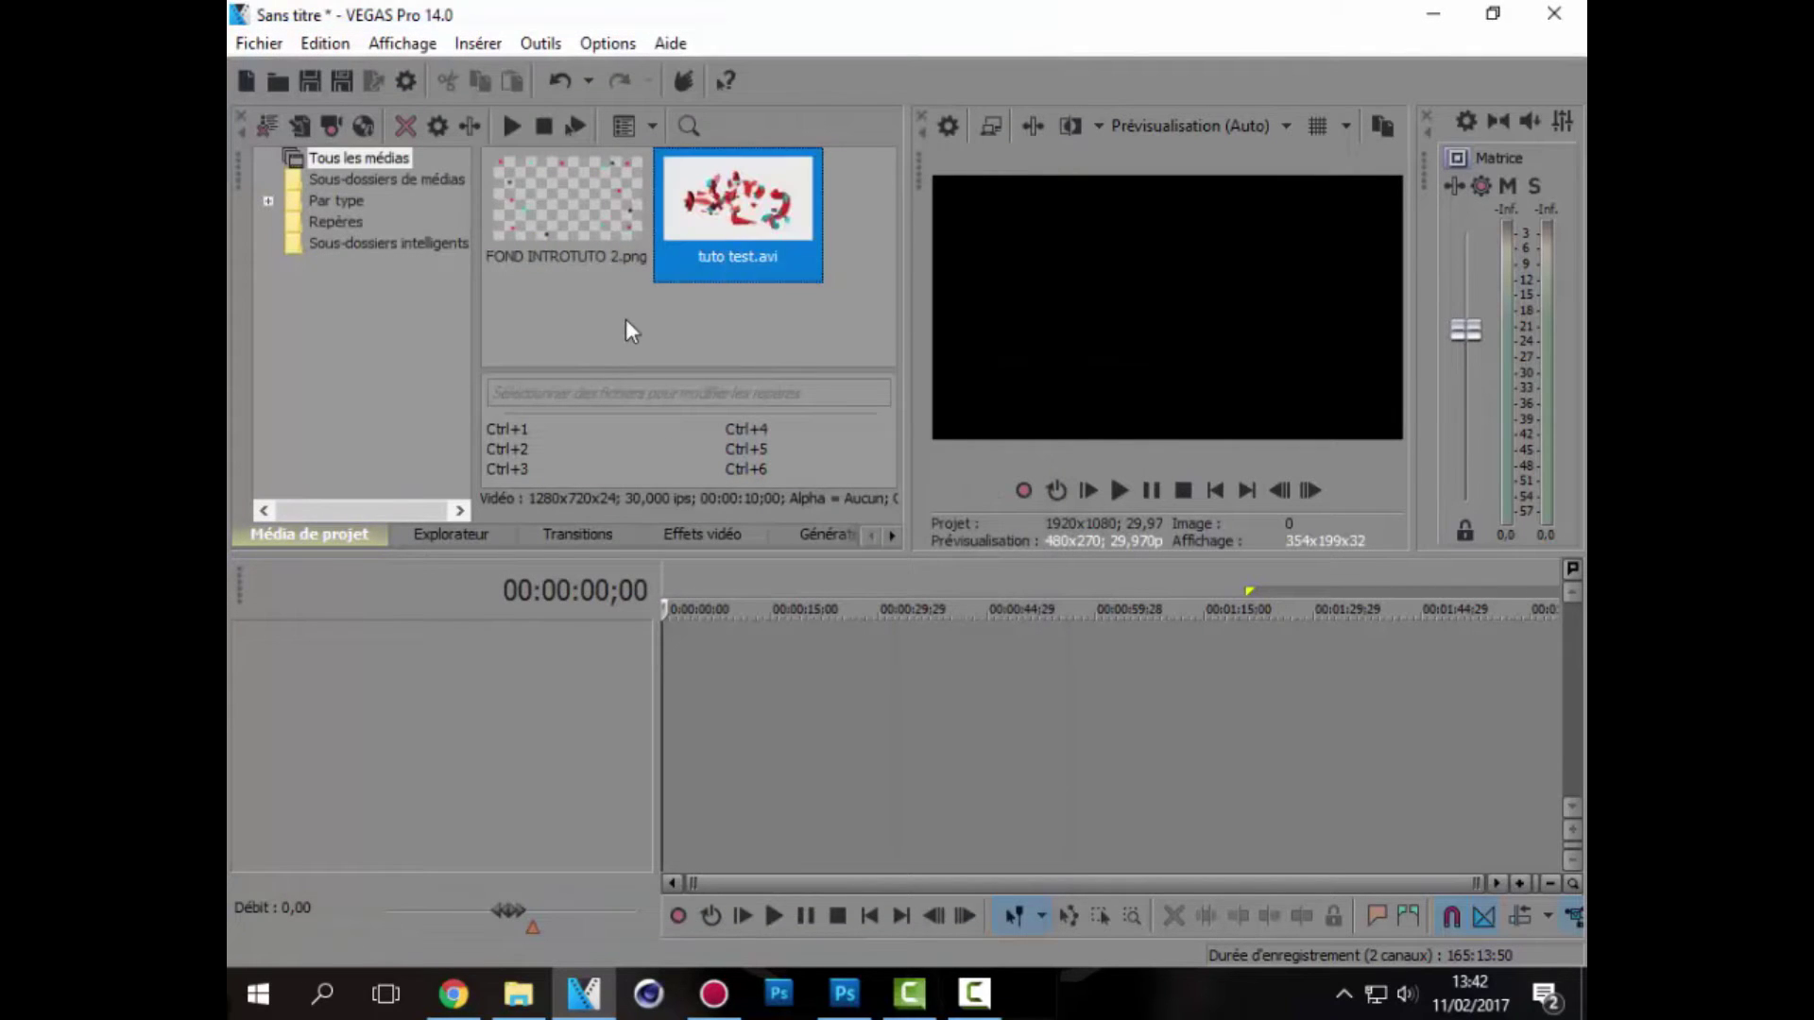
pyautogui.click(626, 319)
# Drag the PNG and tuto test.avi onto the timeline and match project settings to the video.
pyautogui.click(557, 198)
pyautogui.moveTo(555, 245); pyautogui.dragTo(753, 668)
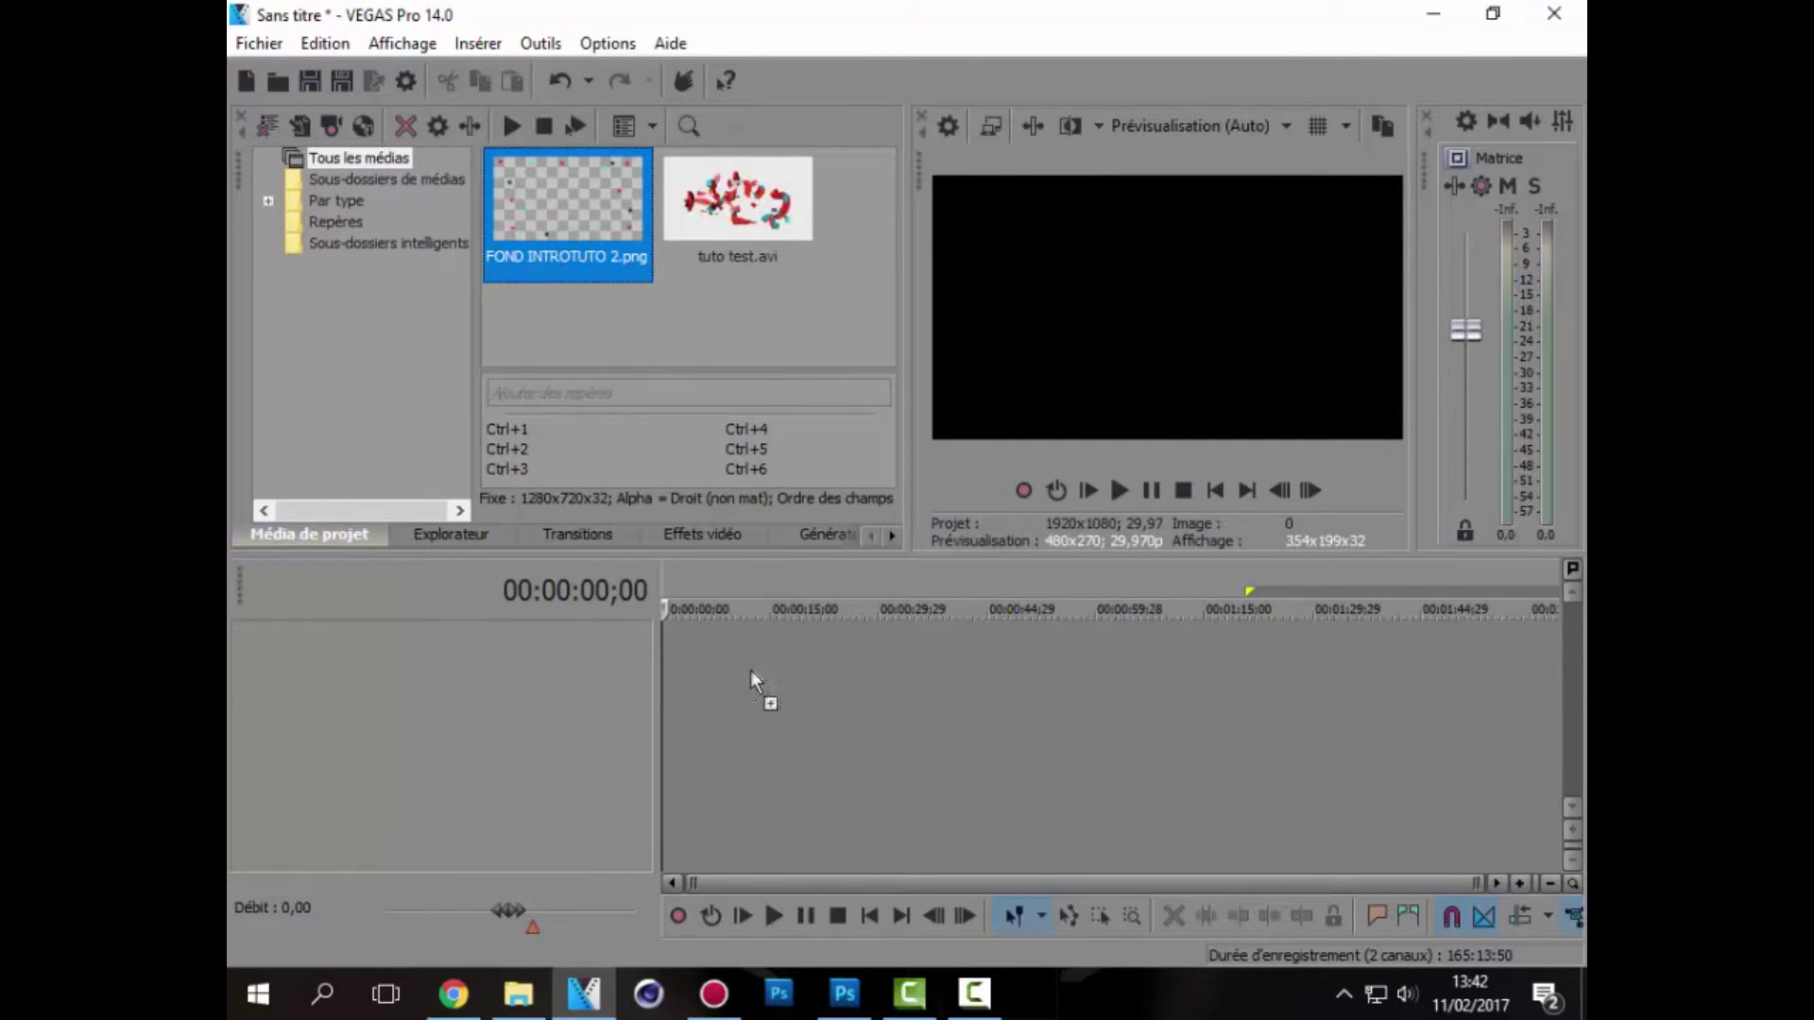
pyautogui.moveTo(650, 688); pyautogui.dragTo(662, 694)
pyautogui.click(747, 327)
pyautogui.moveTo(694, 214)
pyautogui.mouseDown()
pyautogui.moveTo(746, 206)
pyautogui.moveTo(838, 307)
pyautogui.mouseUp()
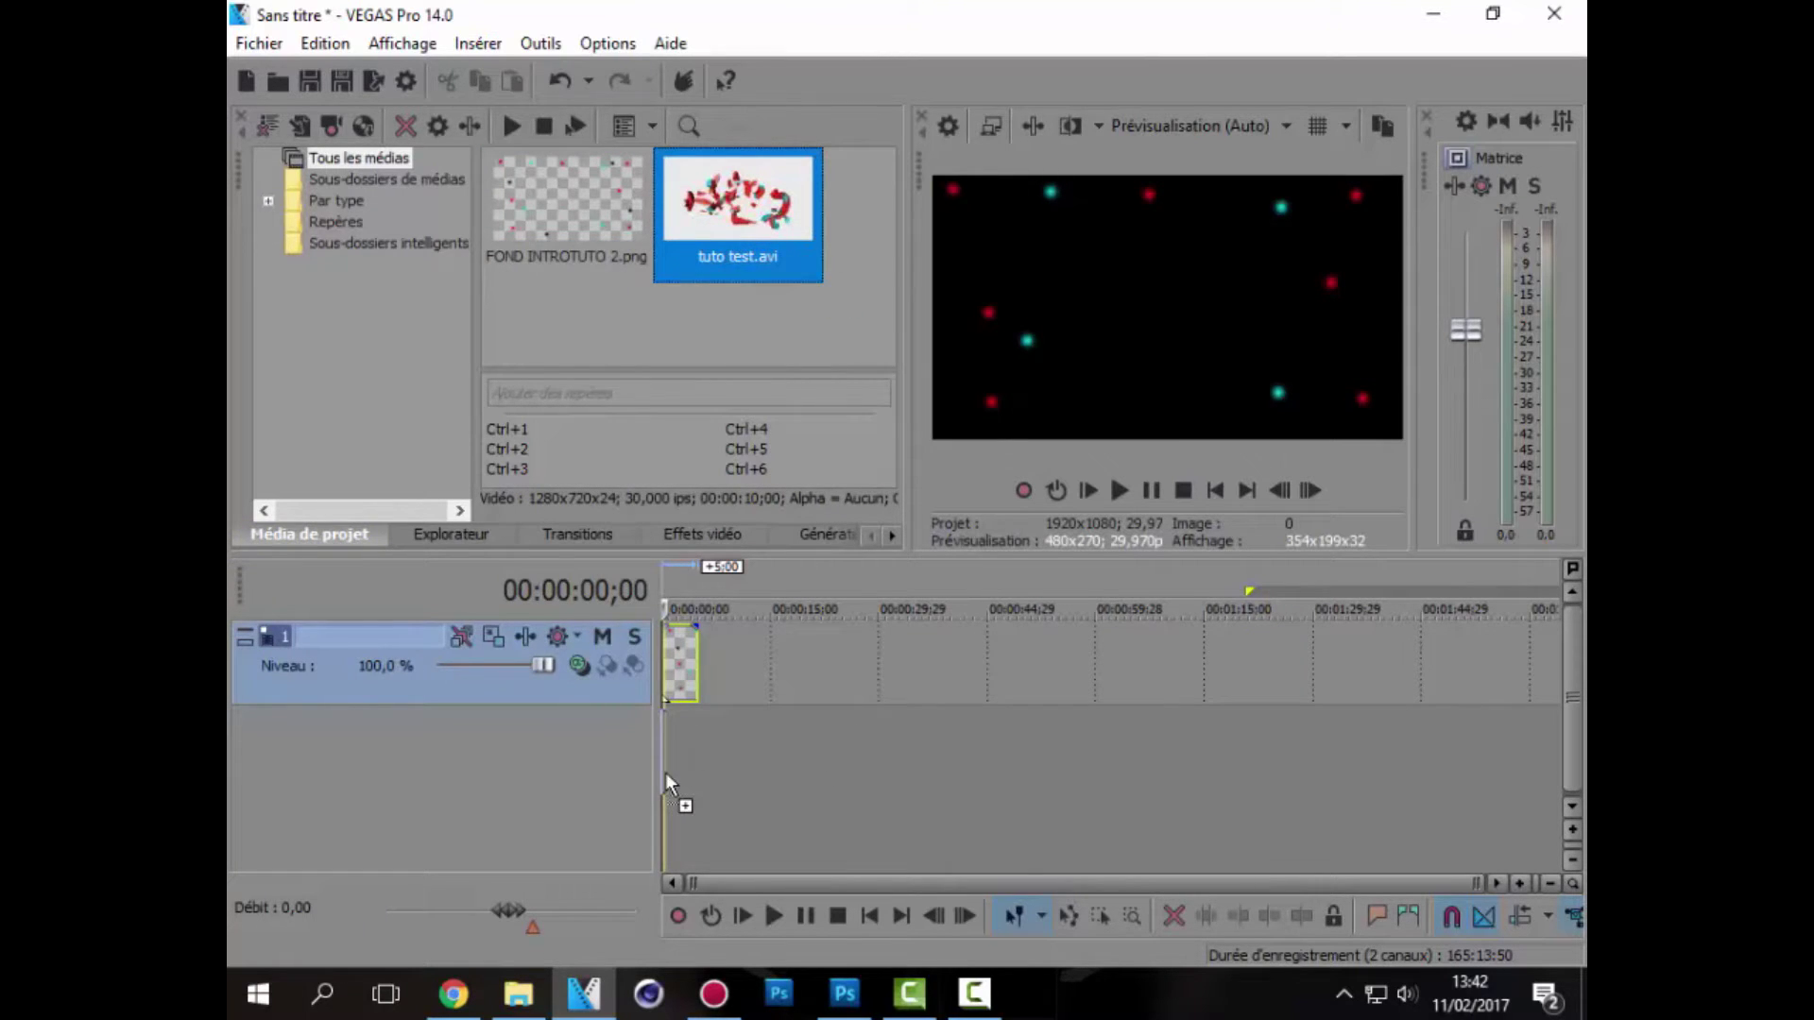
pyautogui.moveTo(665, 773); pyautogui.dragTo(665, 773)
pyautogui.click(1134, 416)
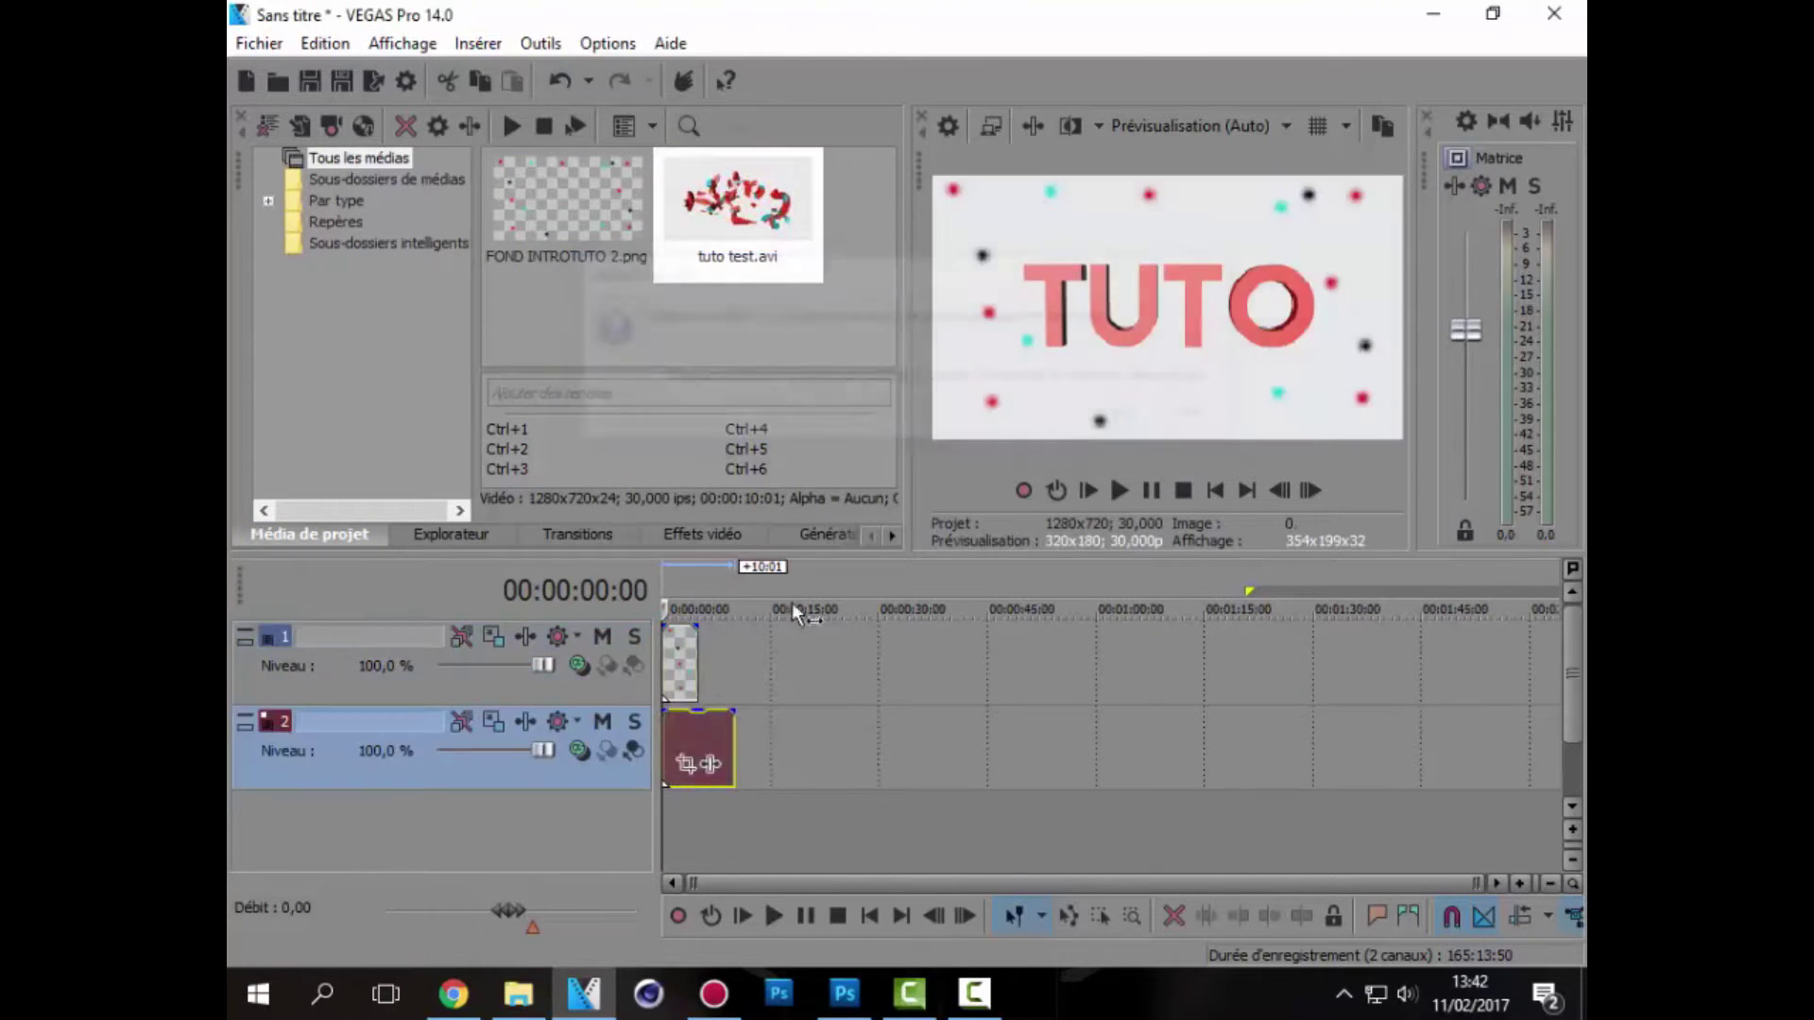
# Stretch the background clip to the video's length and move it to the top track.
pyautogui.moveTo(697, 666); pyautogui.dragTo(735, 672)
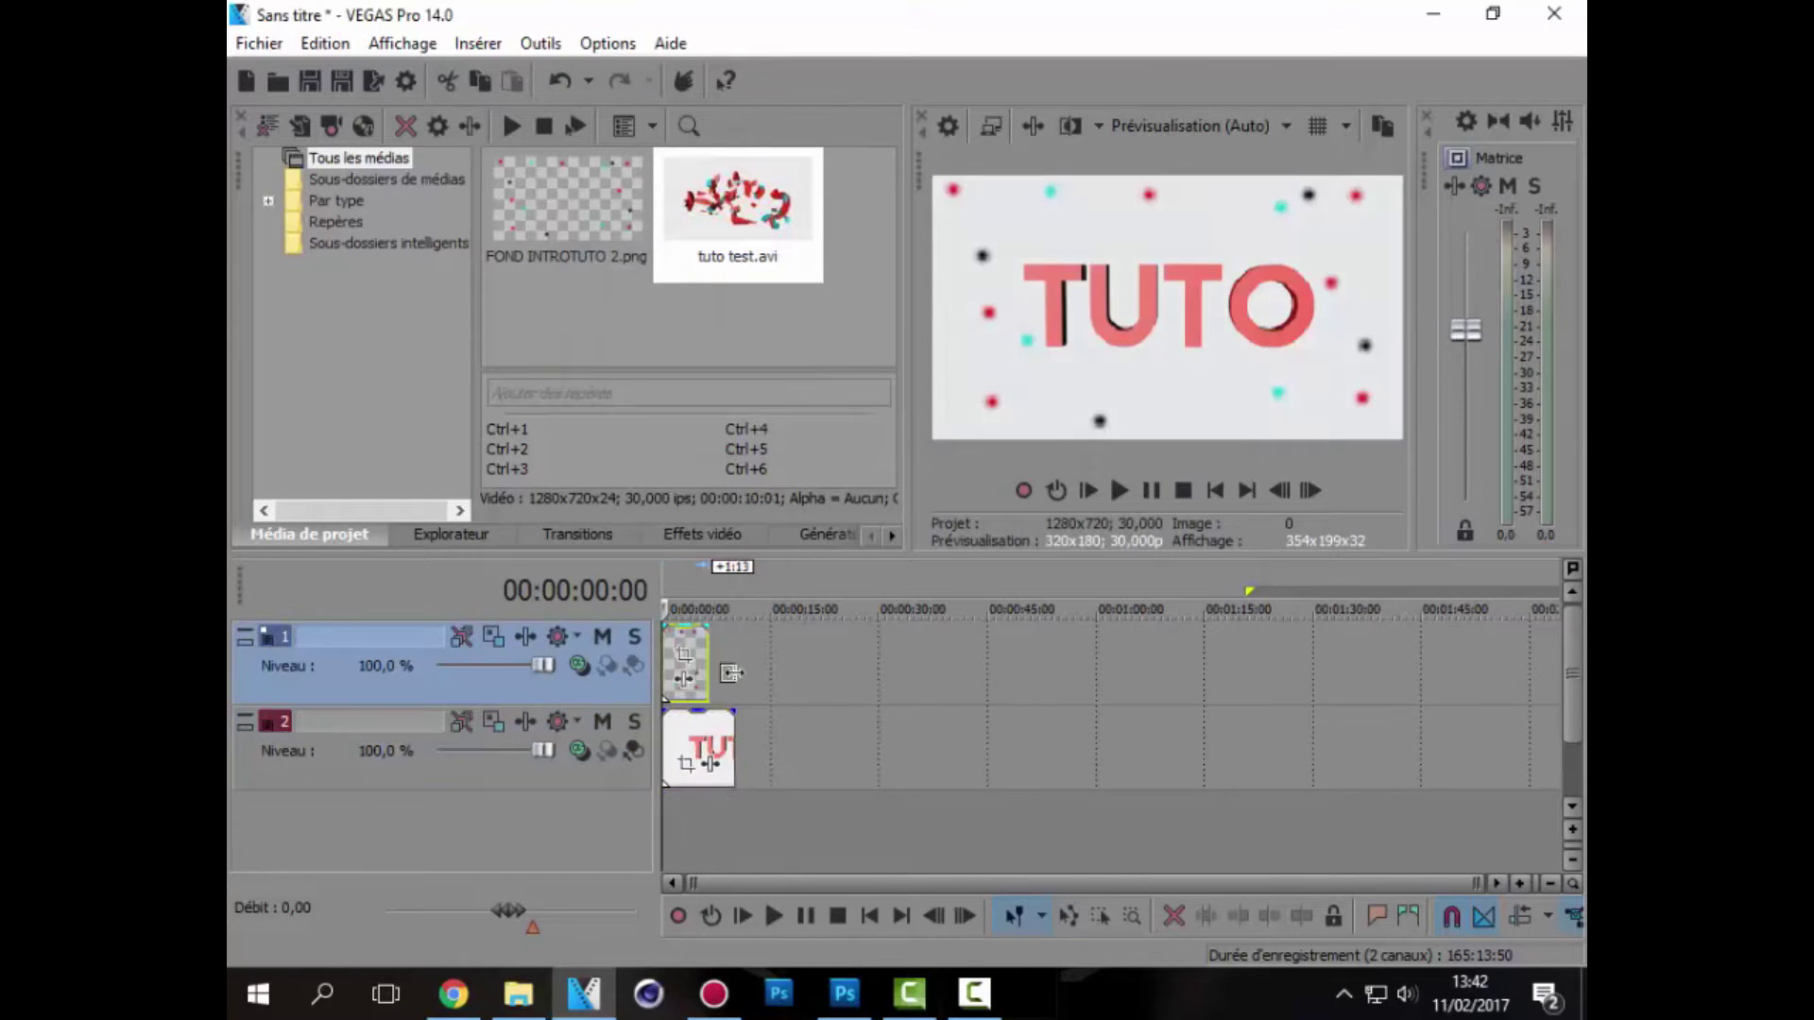
pyautogui.doubleClick(686, 643)
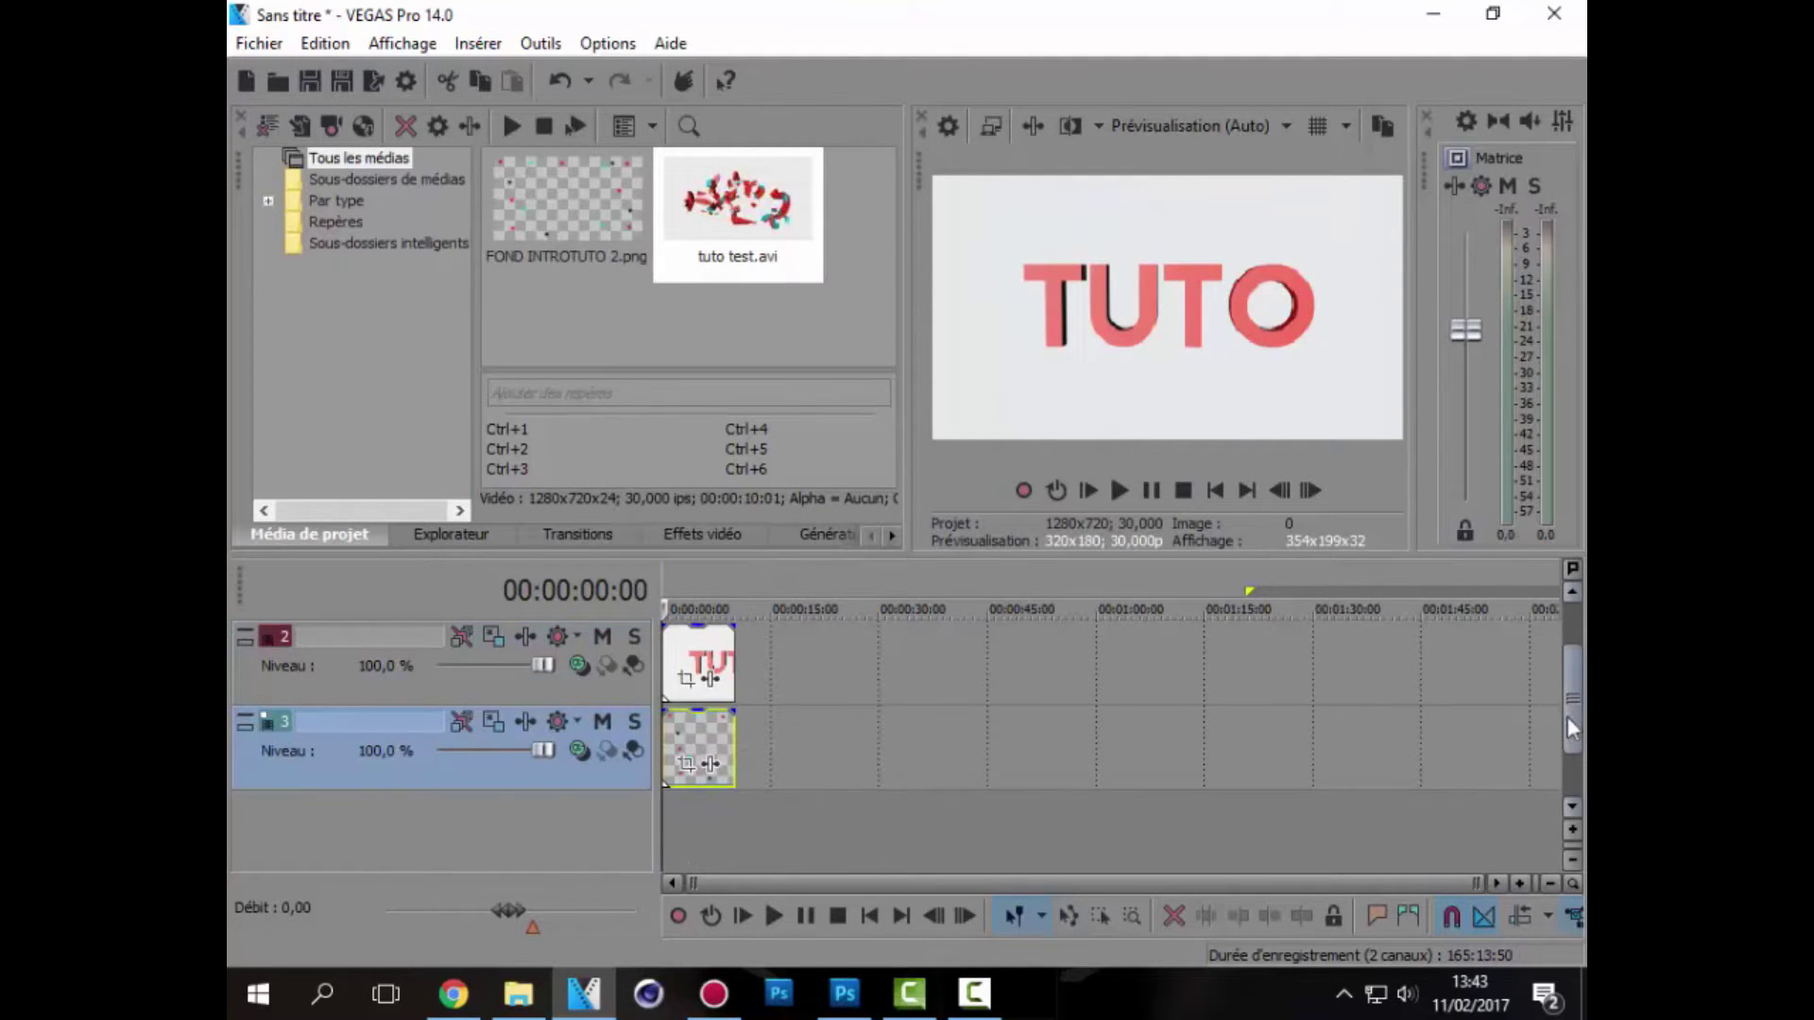
pyautogui.moveTo(1568, 727); pyautogui.dragTo(1569, 687)
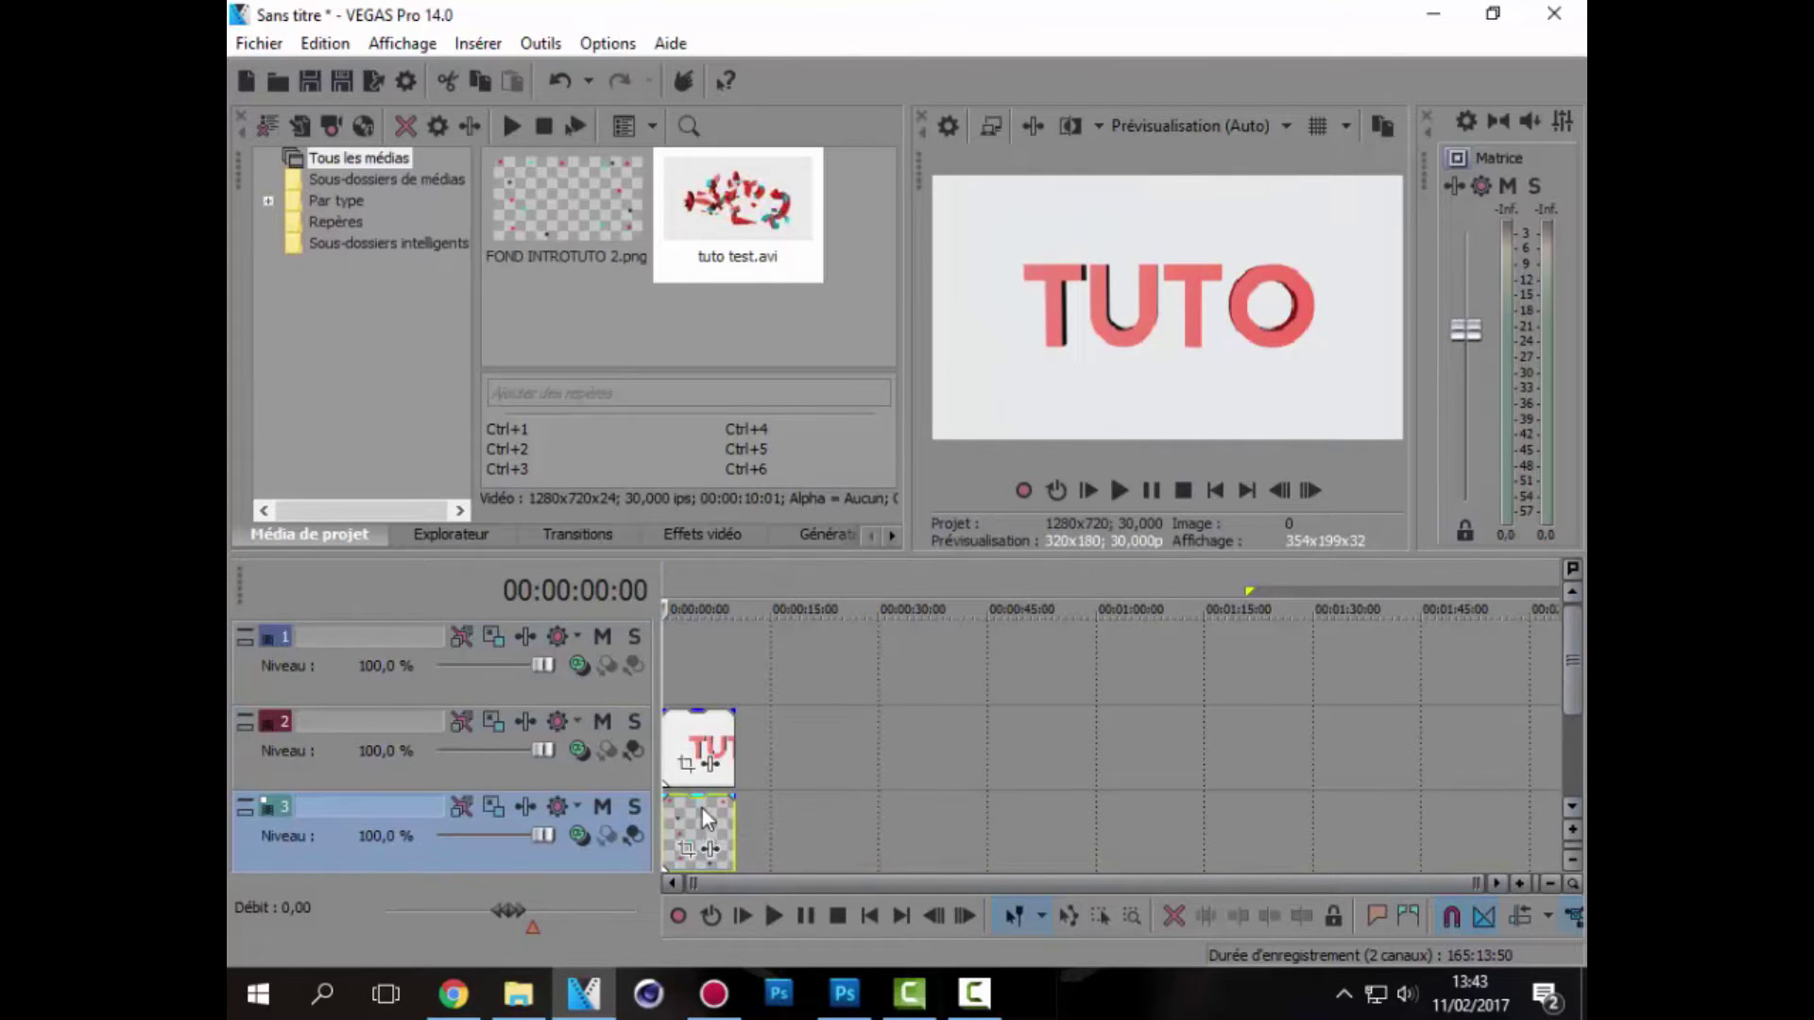
pyautogui.moveTo(701, 809); pyautogui.dragTo(728, 655)
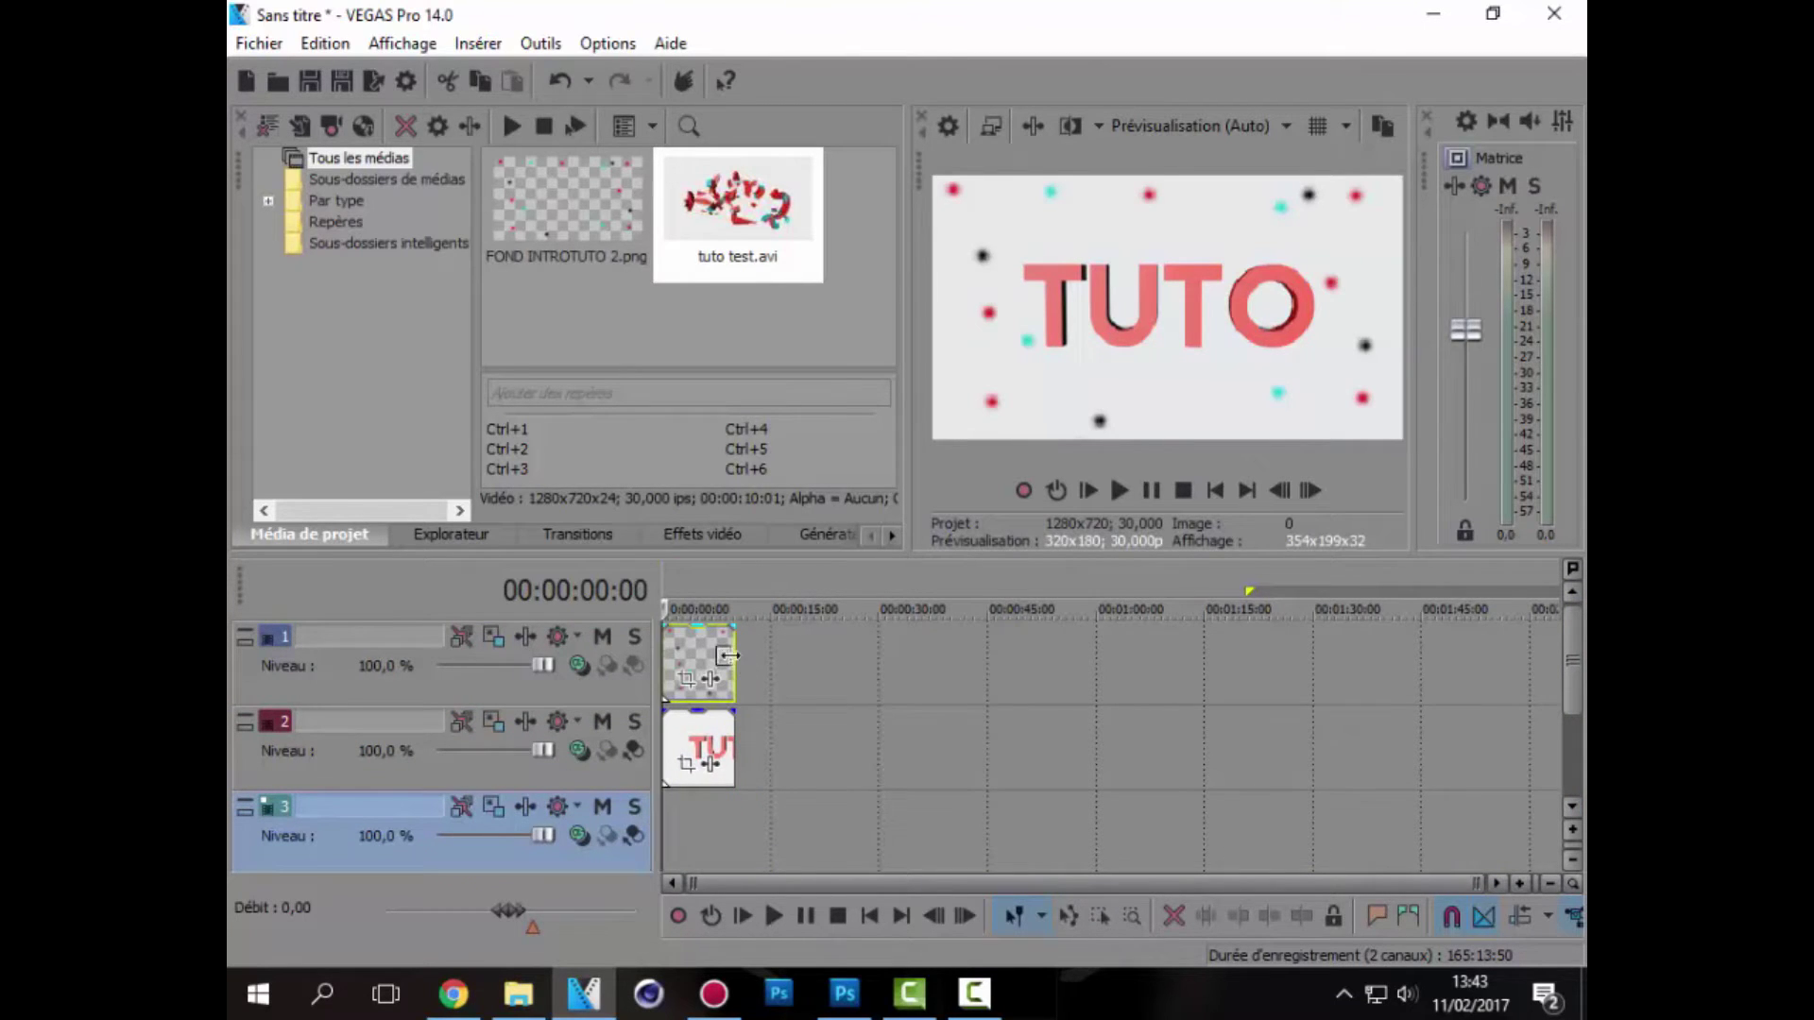
pyautogui.scroll(2, 728, 655)
pyautogui.scroll(2, 727, 654)
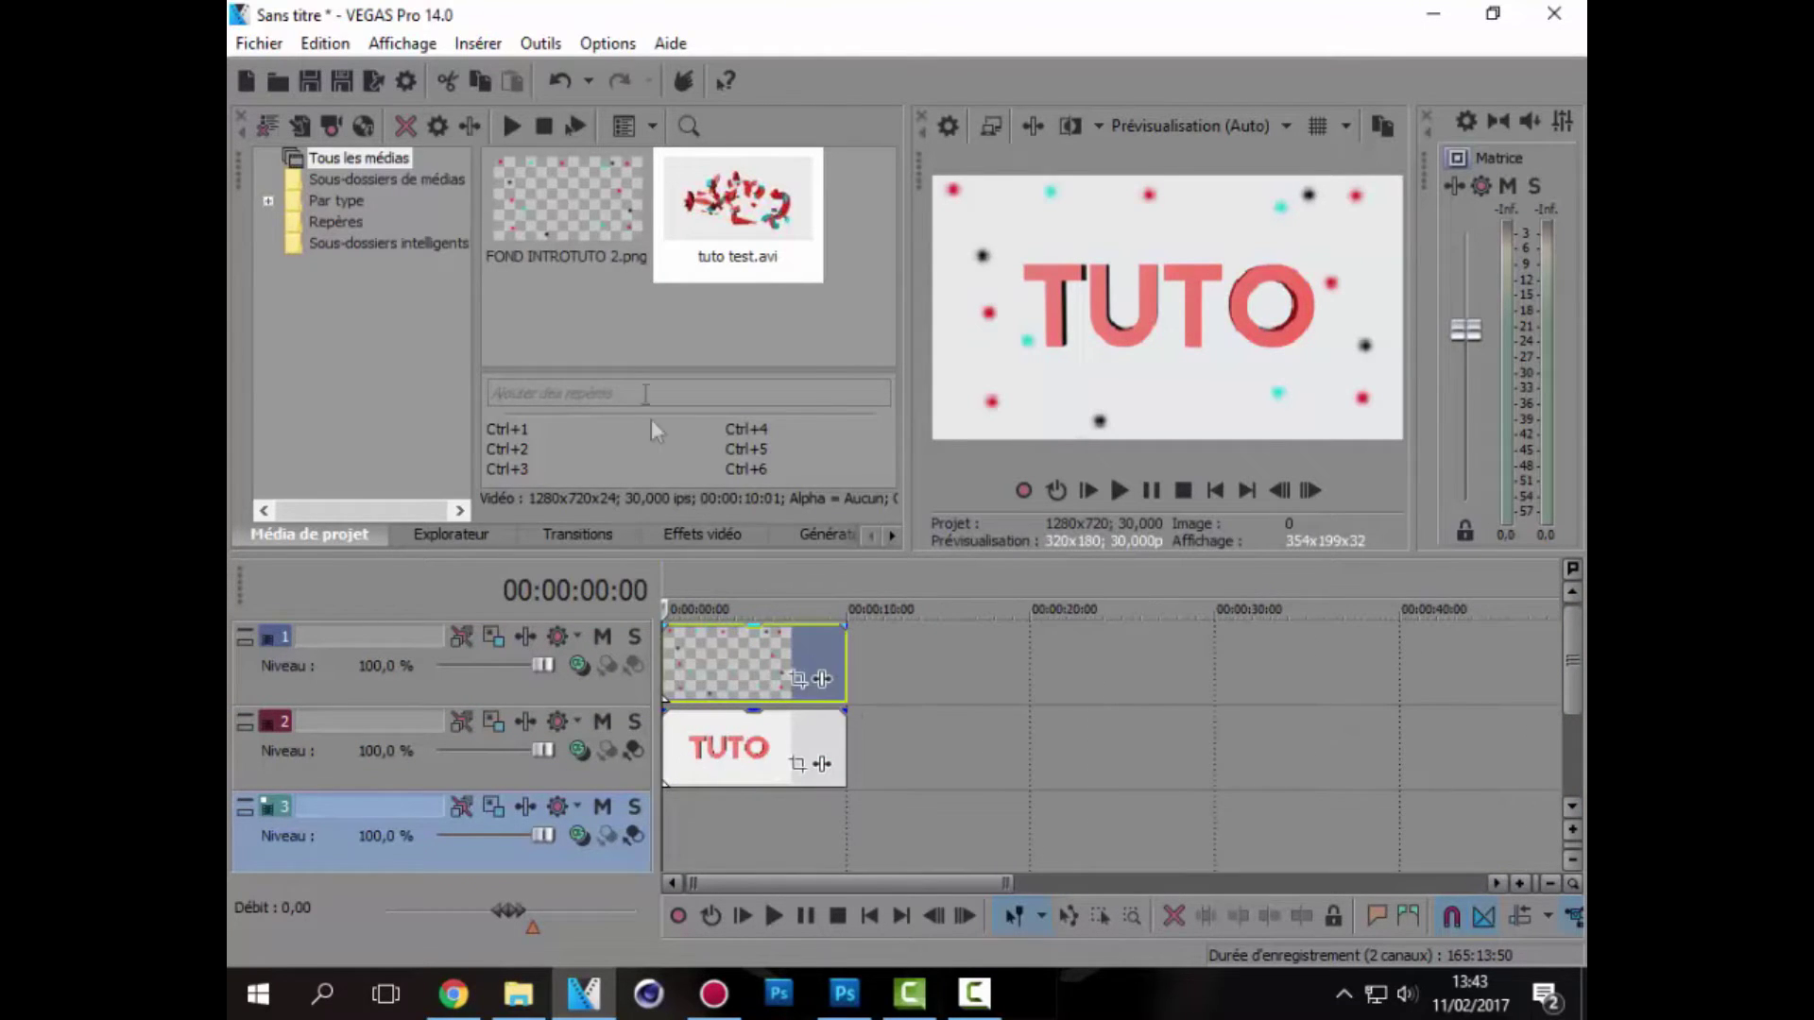
pyautogui.click(641, 315)
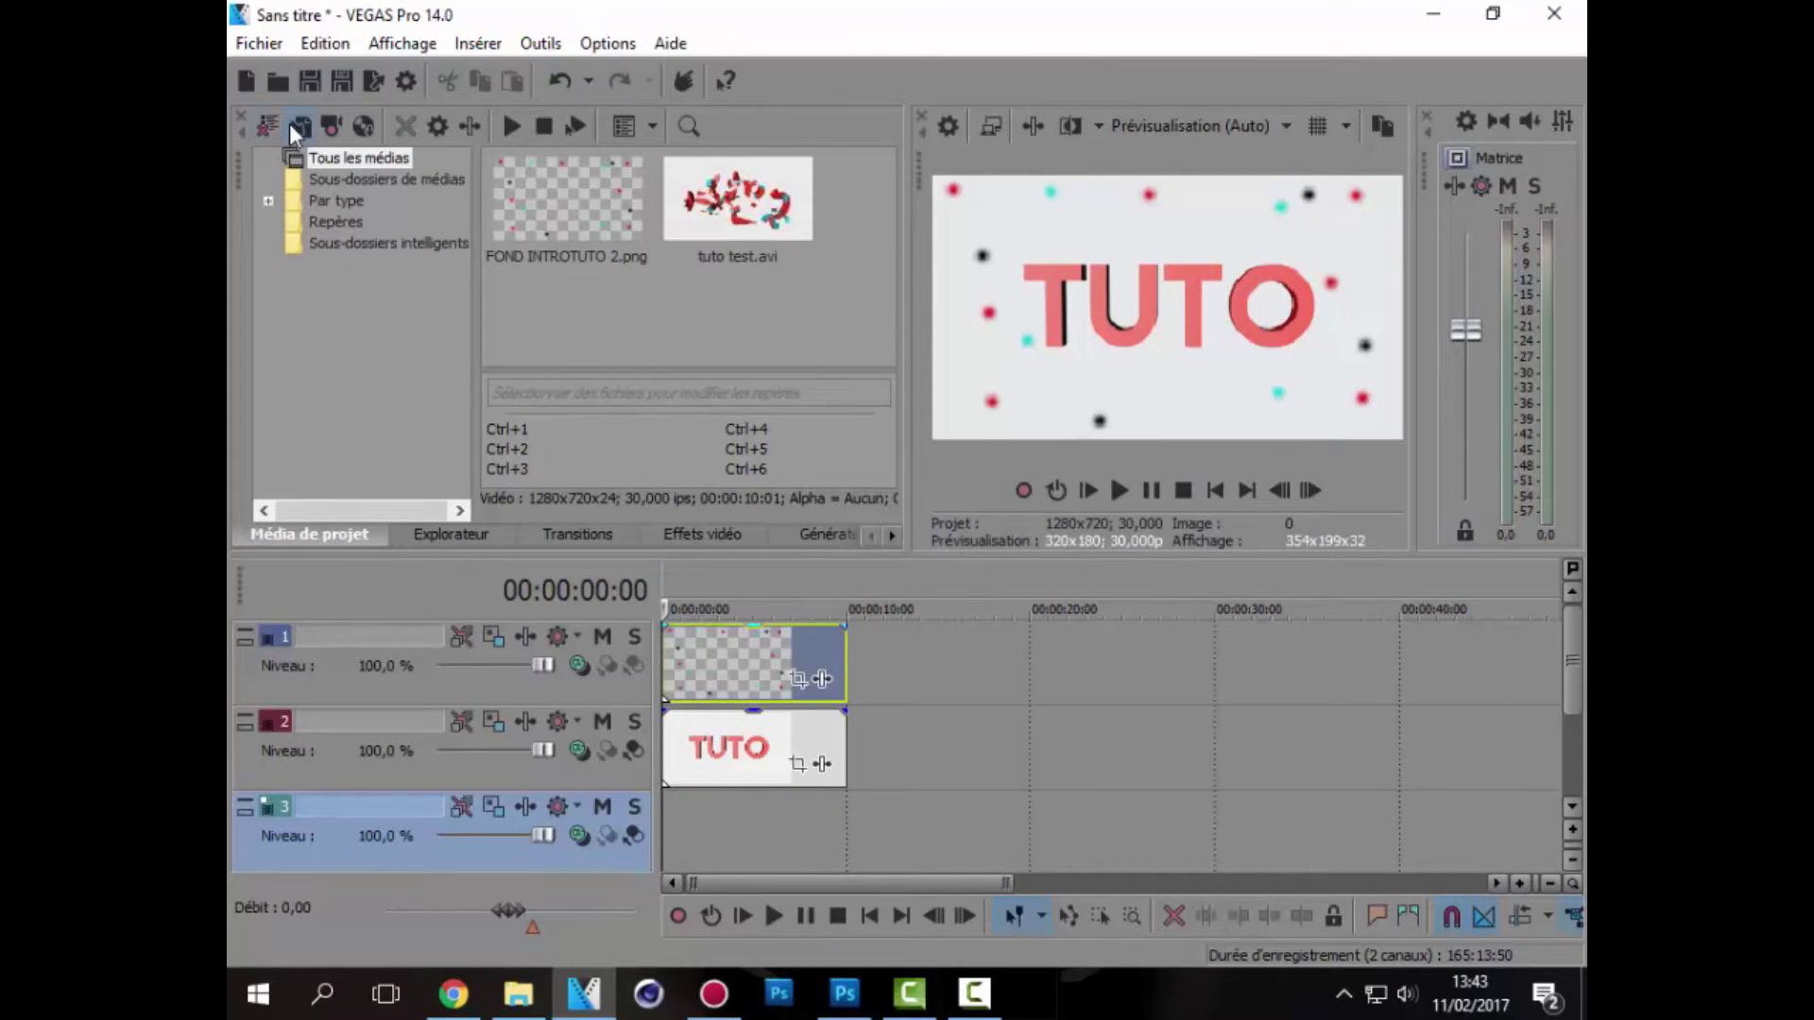
pyautogui.click(283, 124)
pyautogui.scroll(-2, 515, 435)
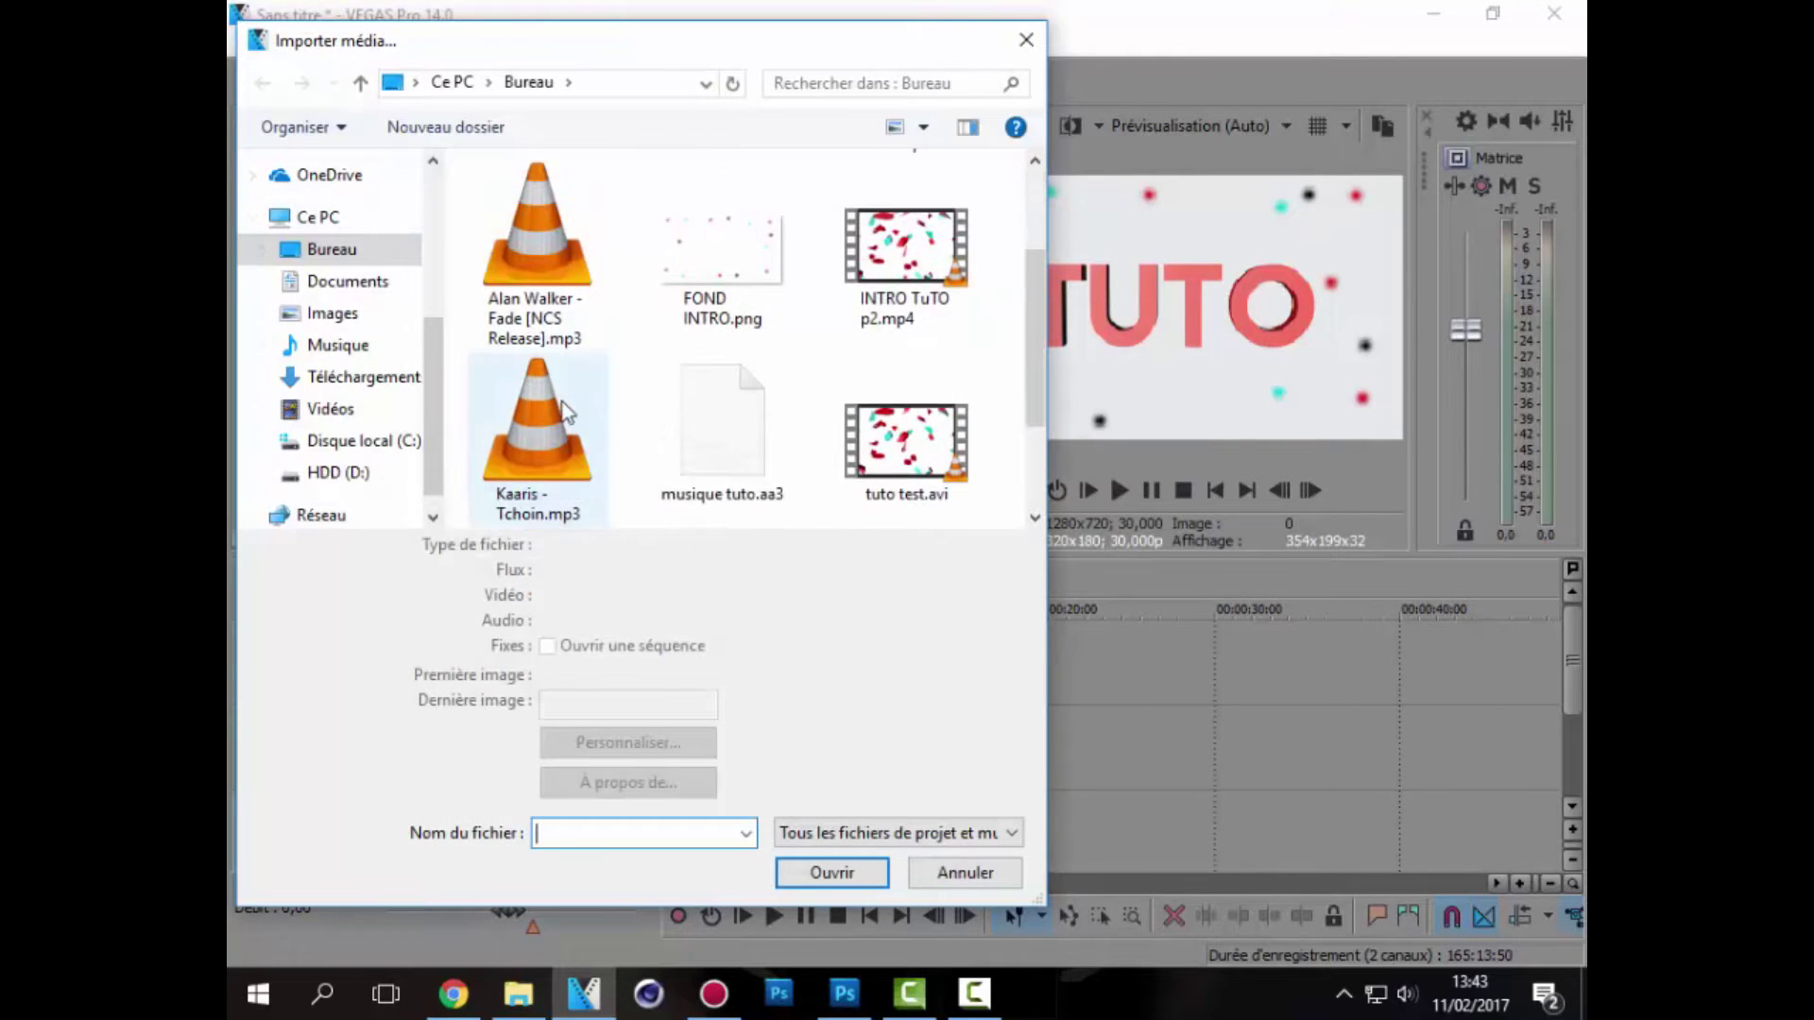
pyautogui.scroll(-2, 515, 435)
pyautogui.scroll(5, 612, 416)
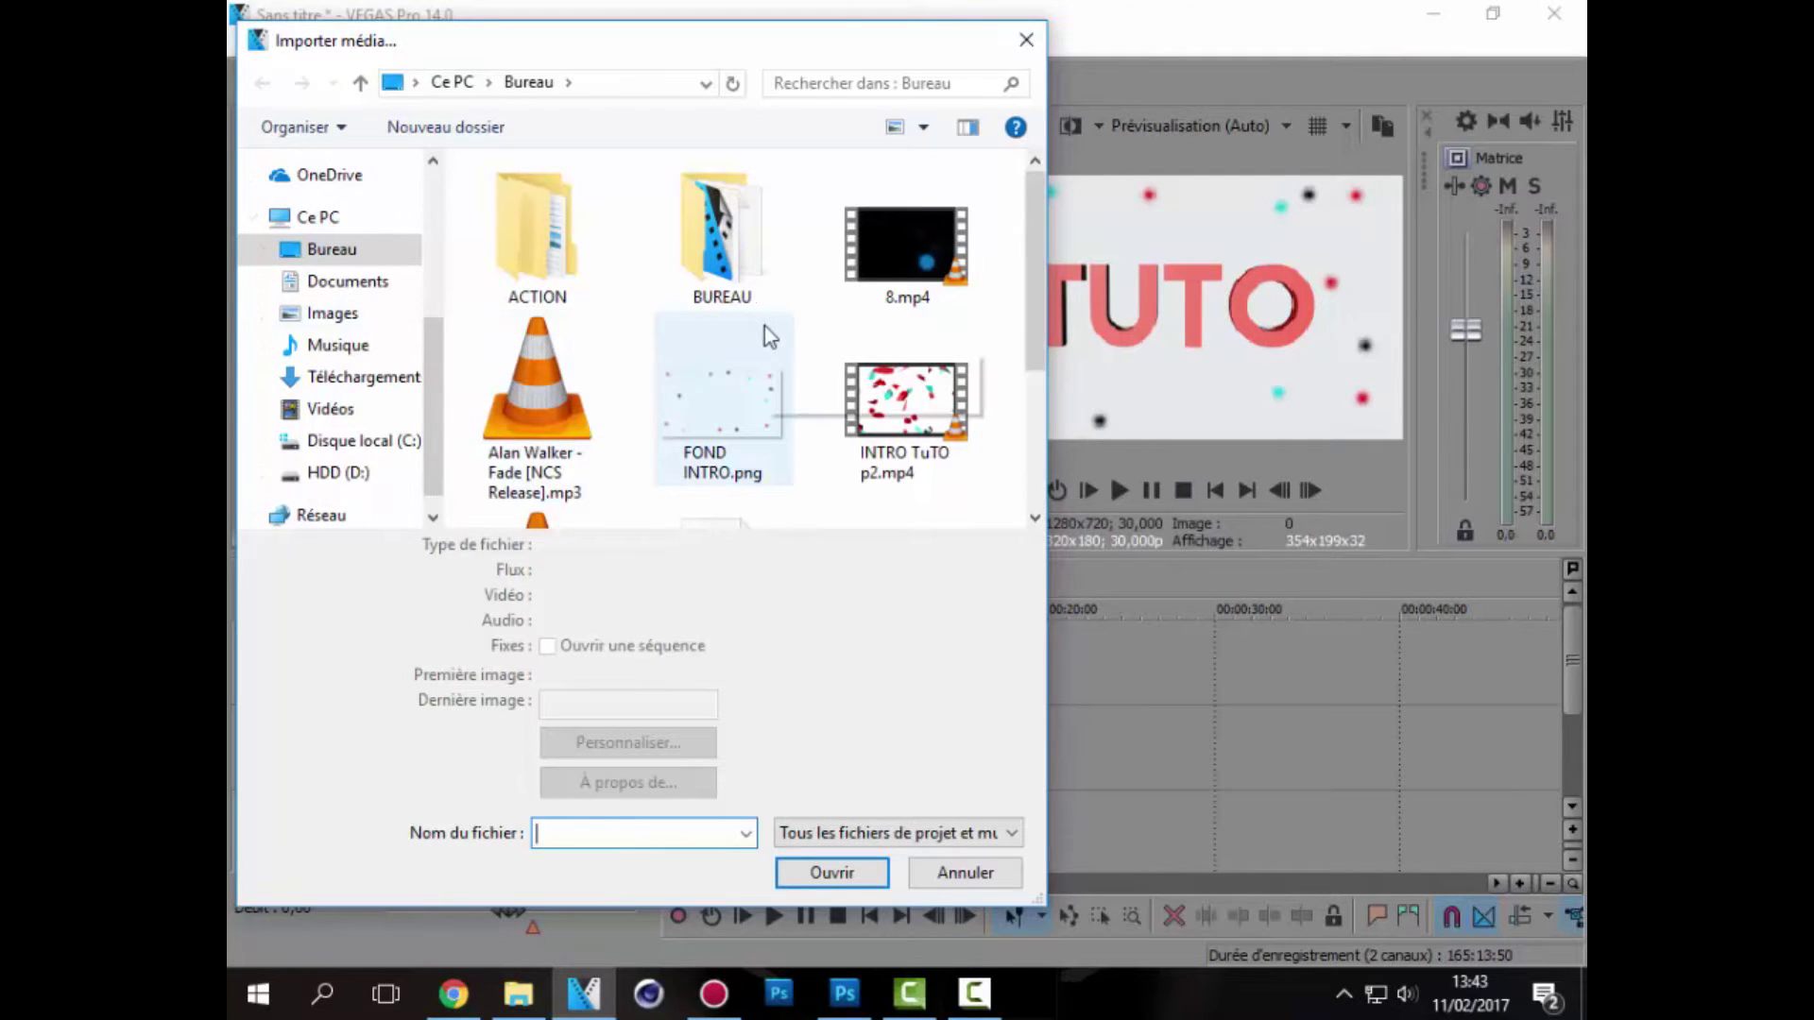
pyautogui.scroll(-3, 757, 326)
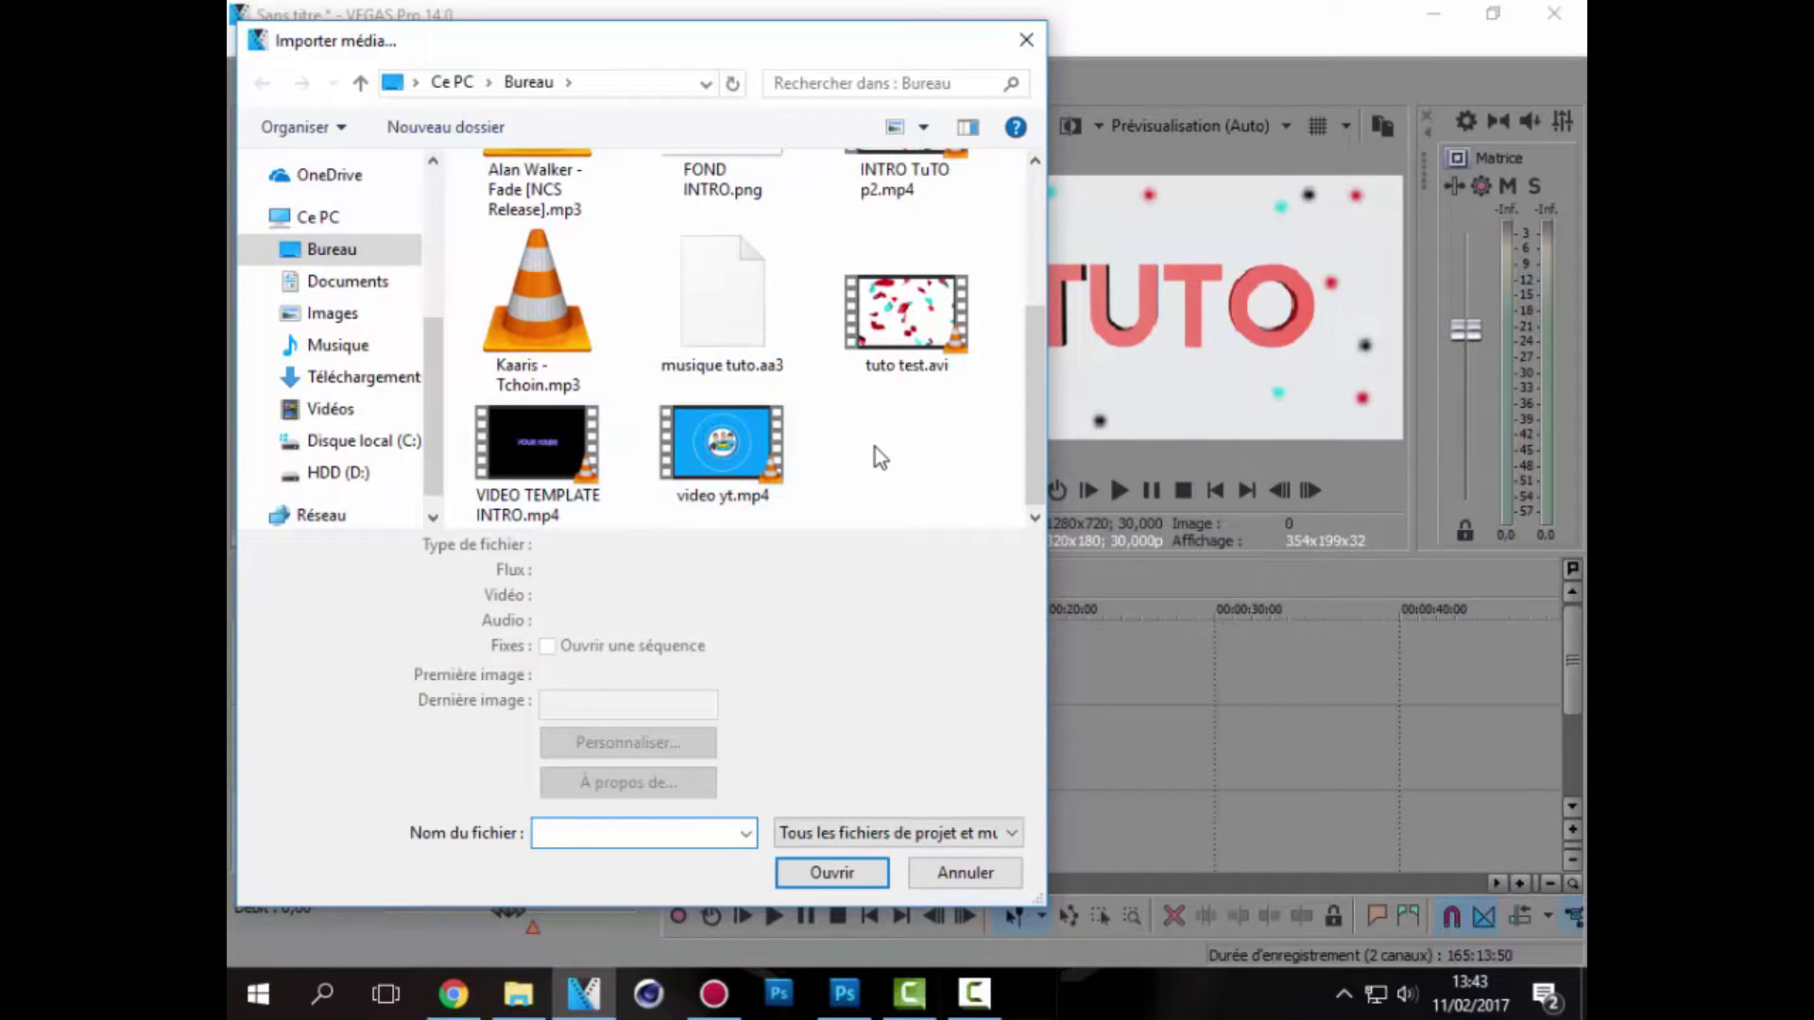
pyautogui.scroll(3, 865, 451)
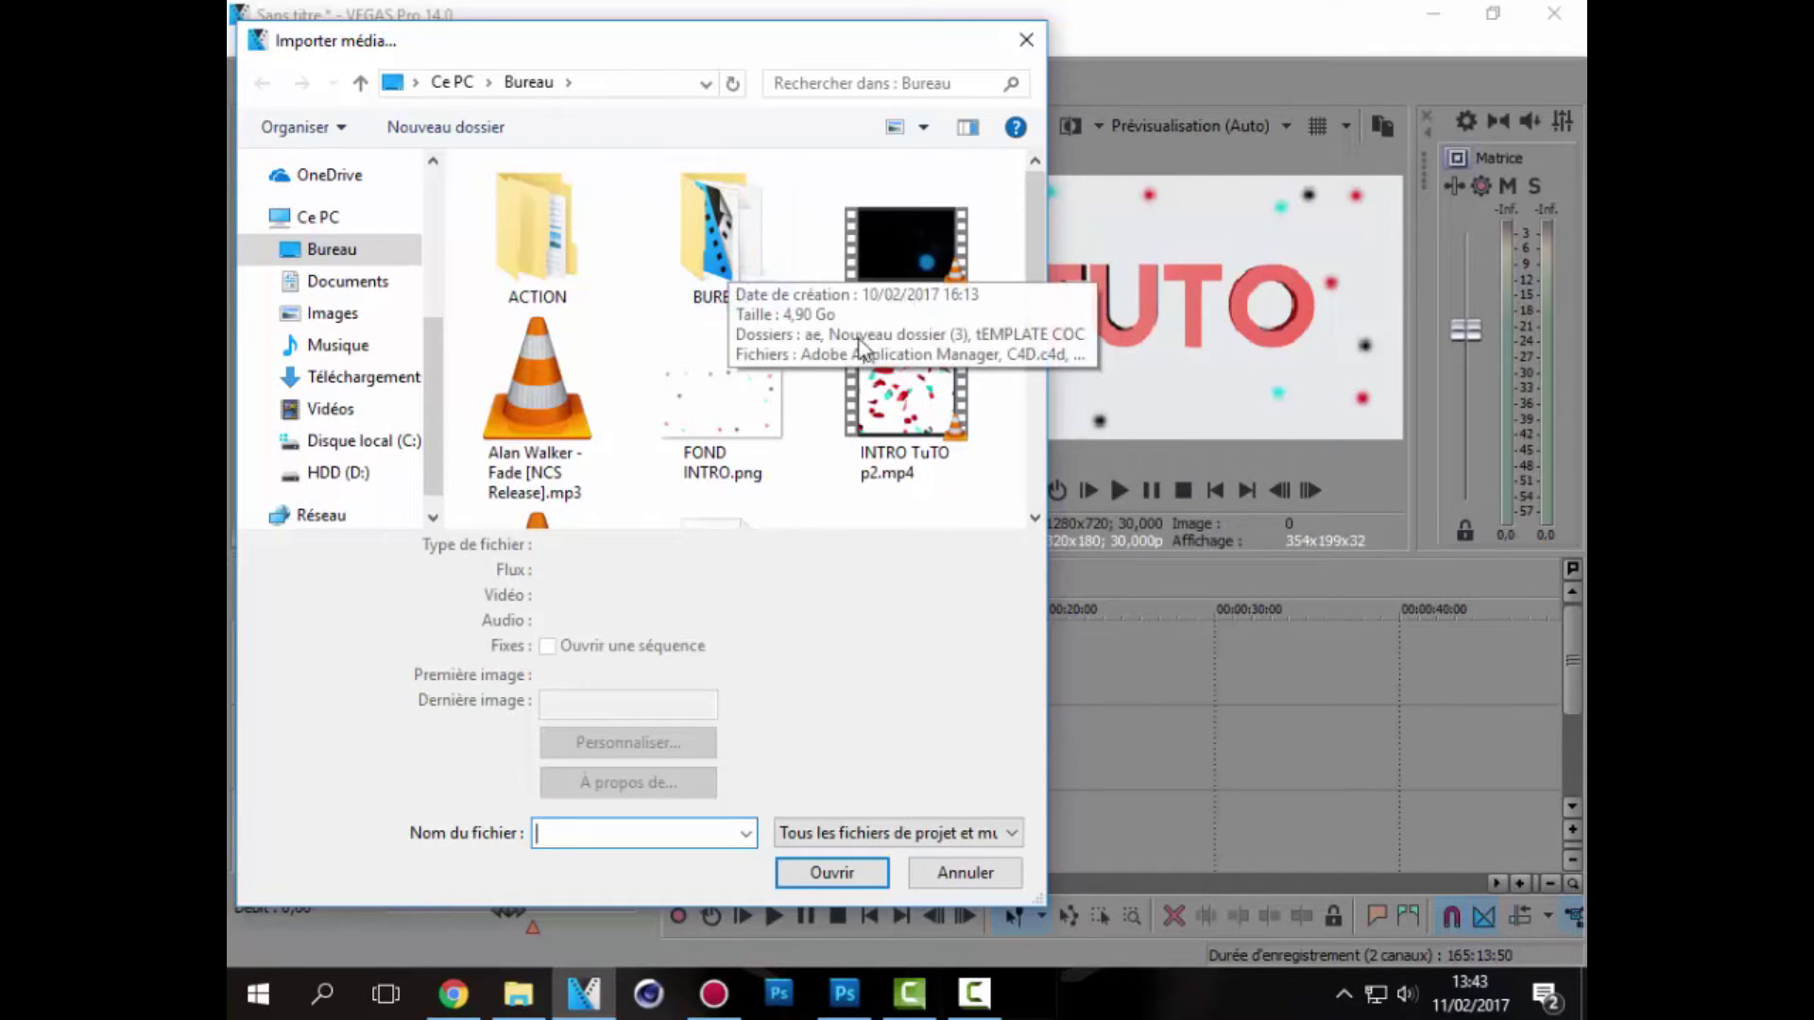
pyautogui.scroll(-3, 610, 472)
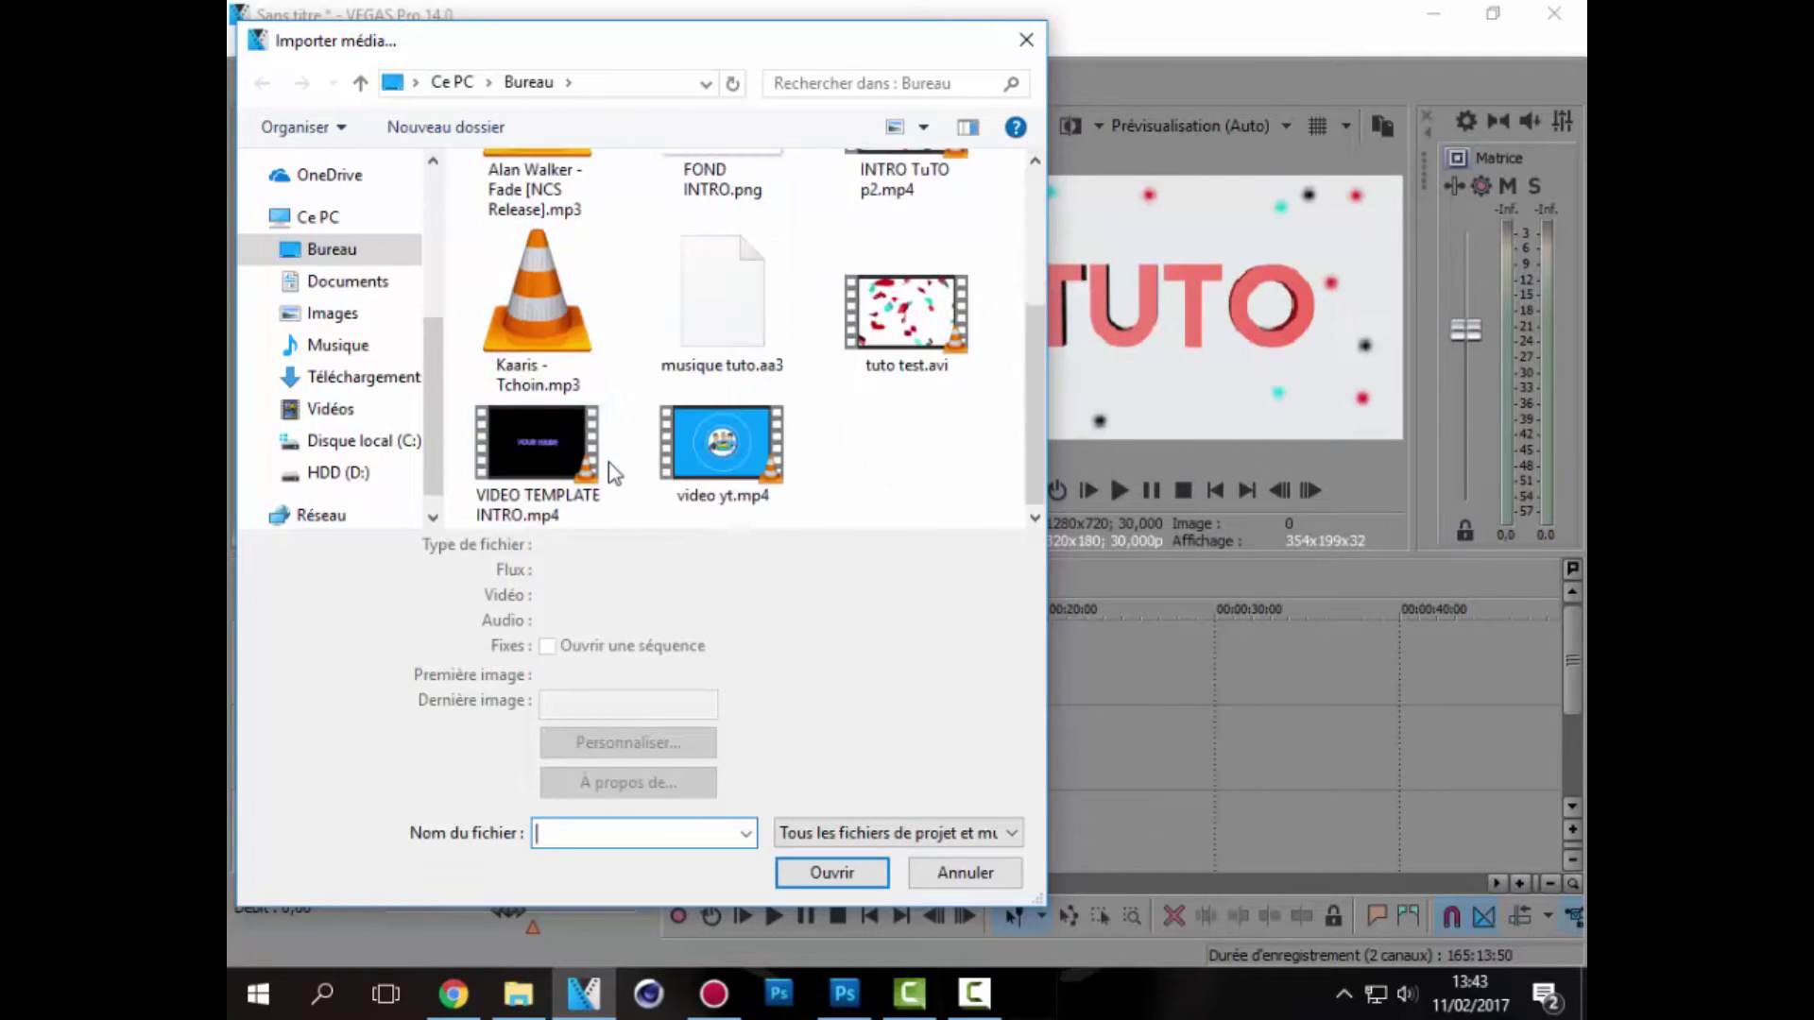
pyautogui.click(307, 281)
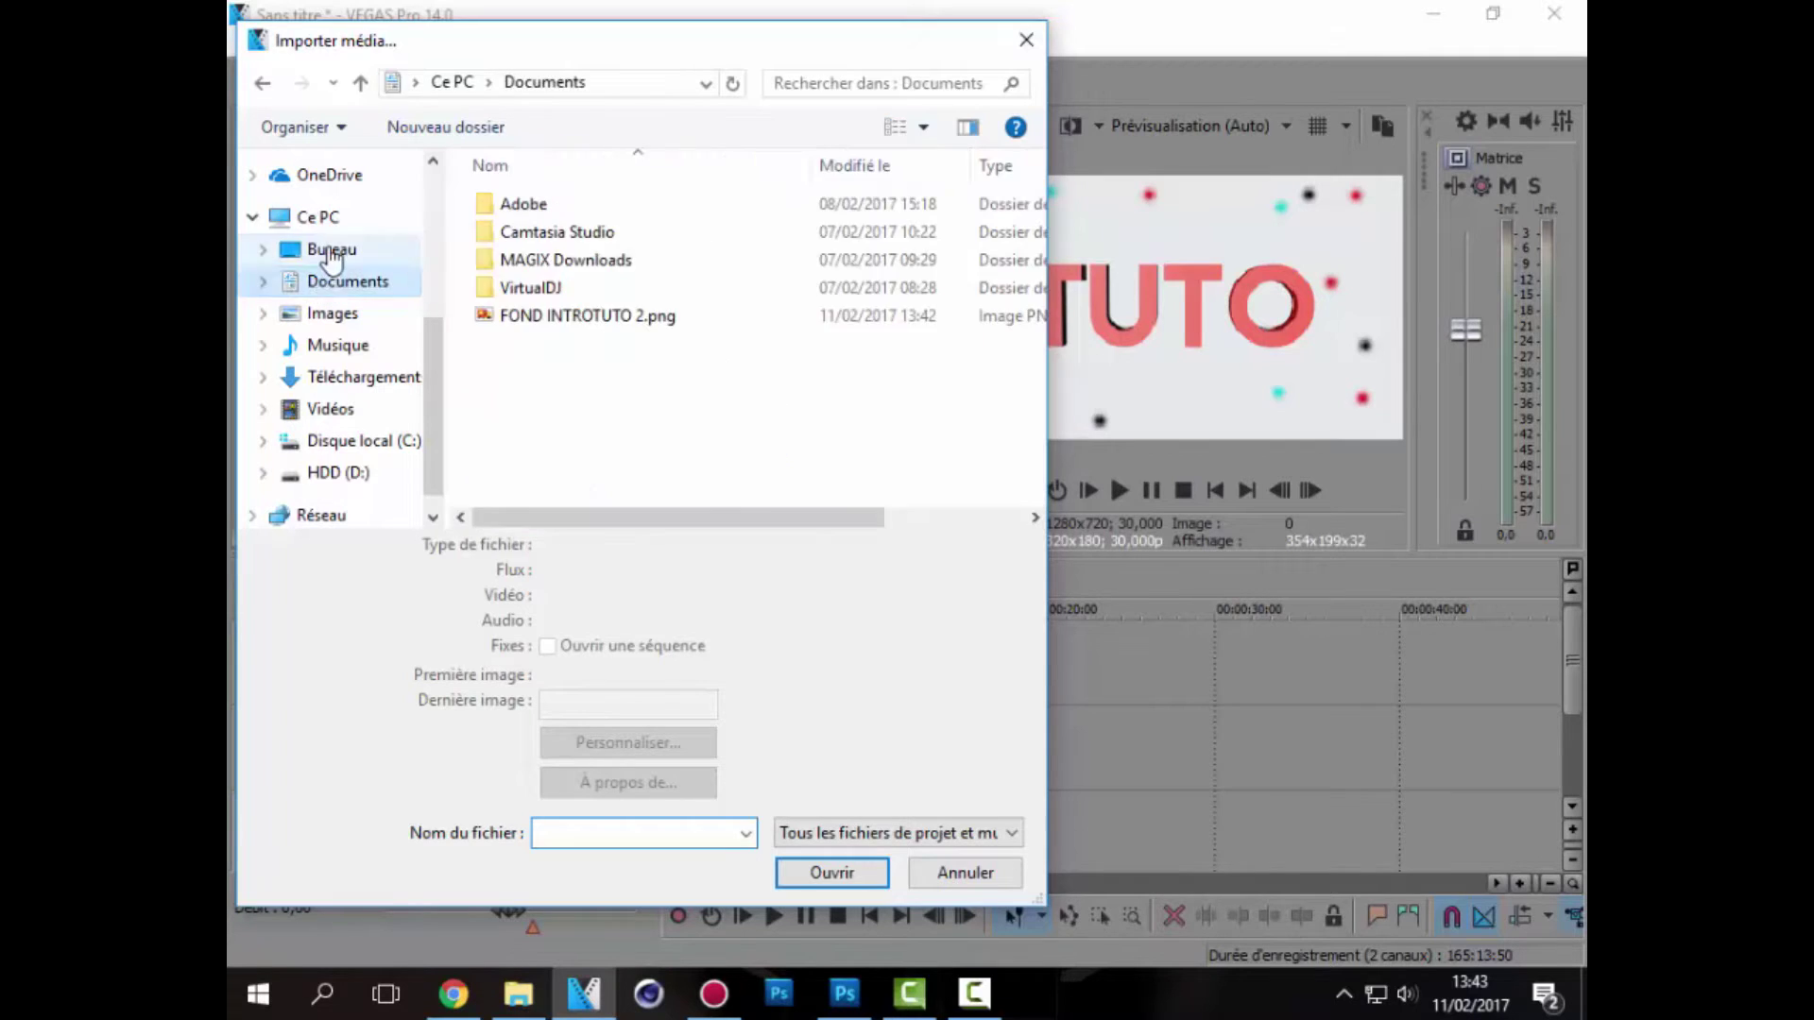
pyautogui.click(335, 250)
pyautogui.scroll(-3, 772, 395)
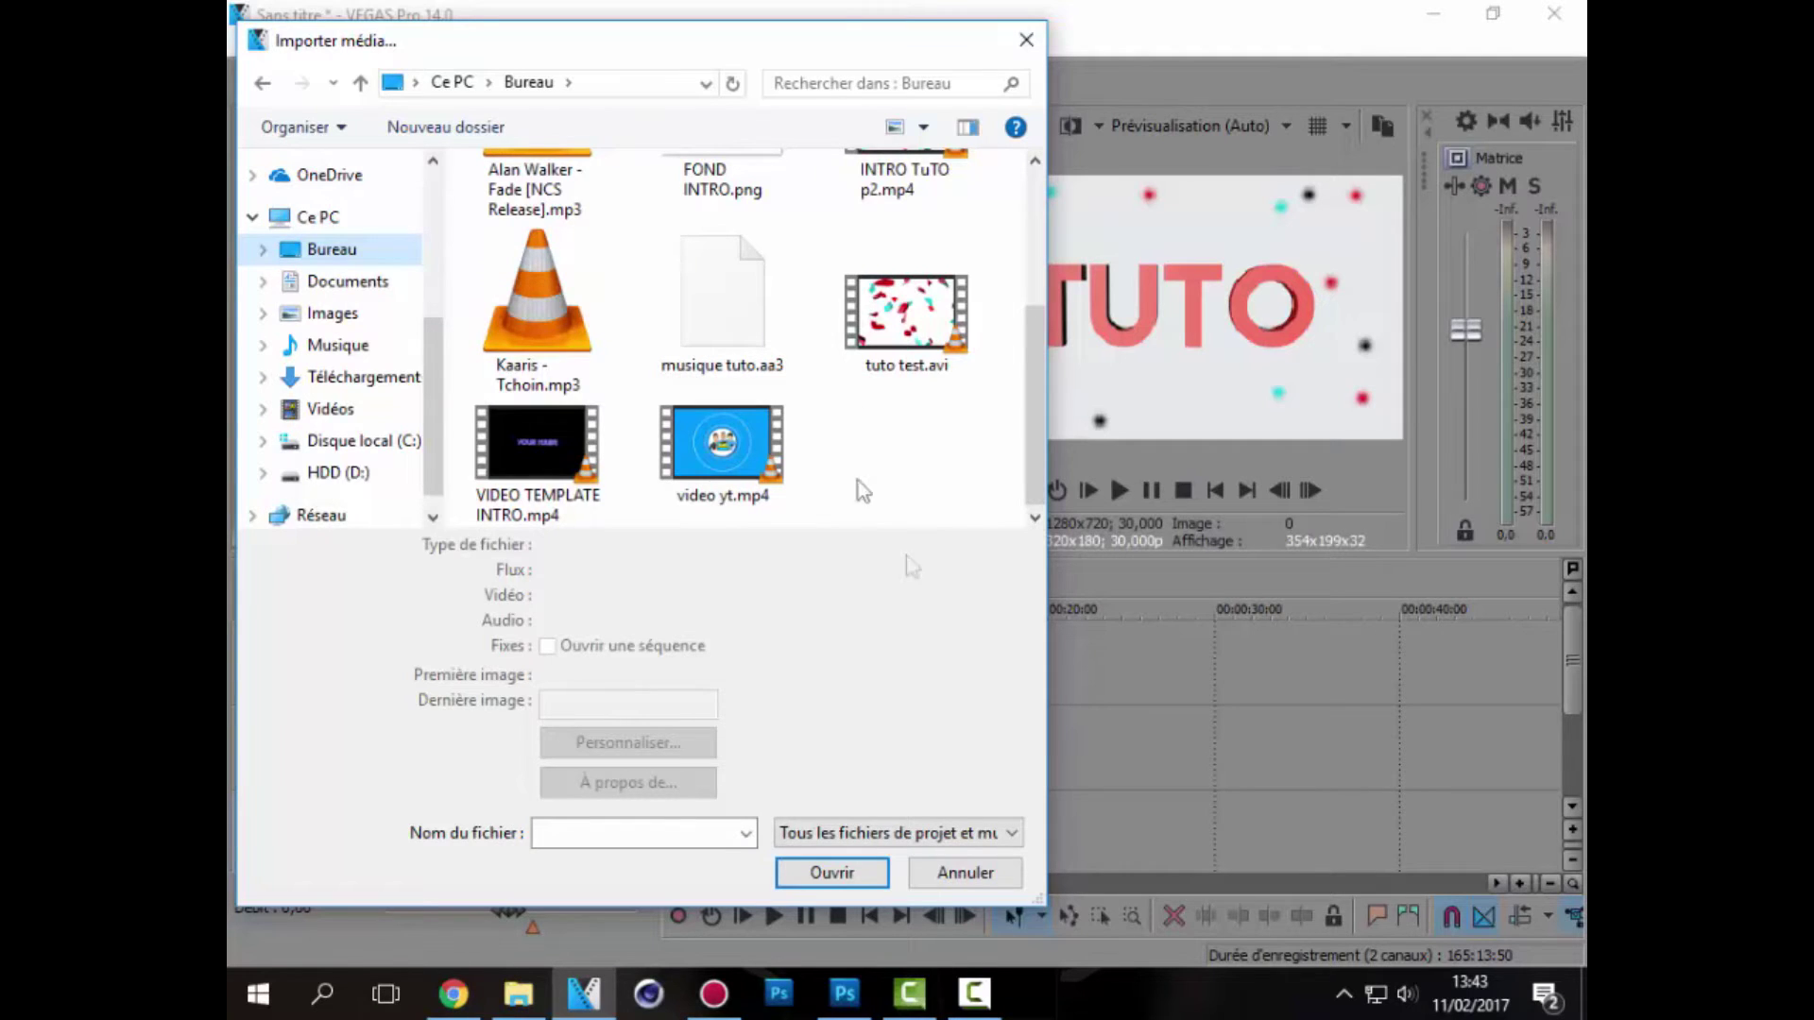
pyautogui.moveTo(974, 992)
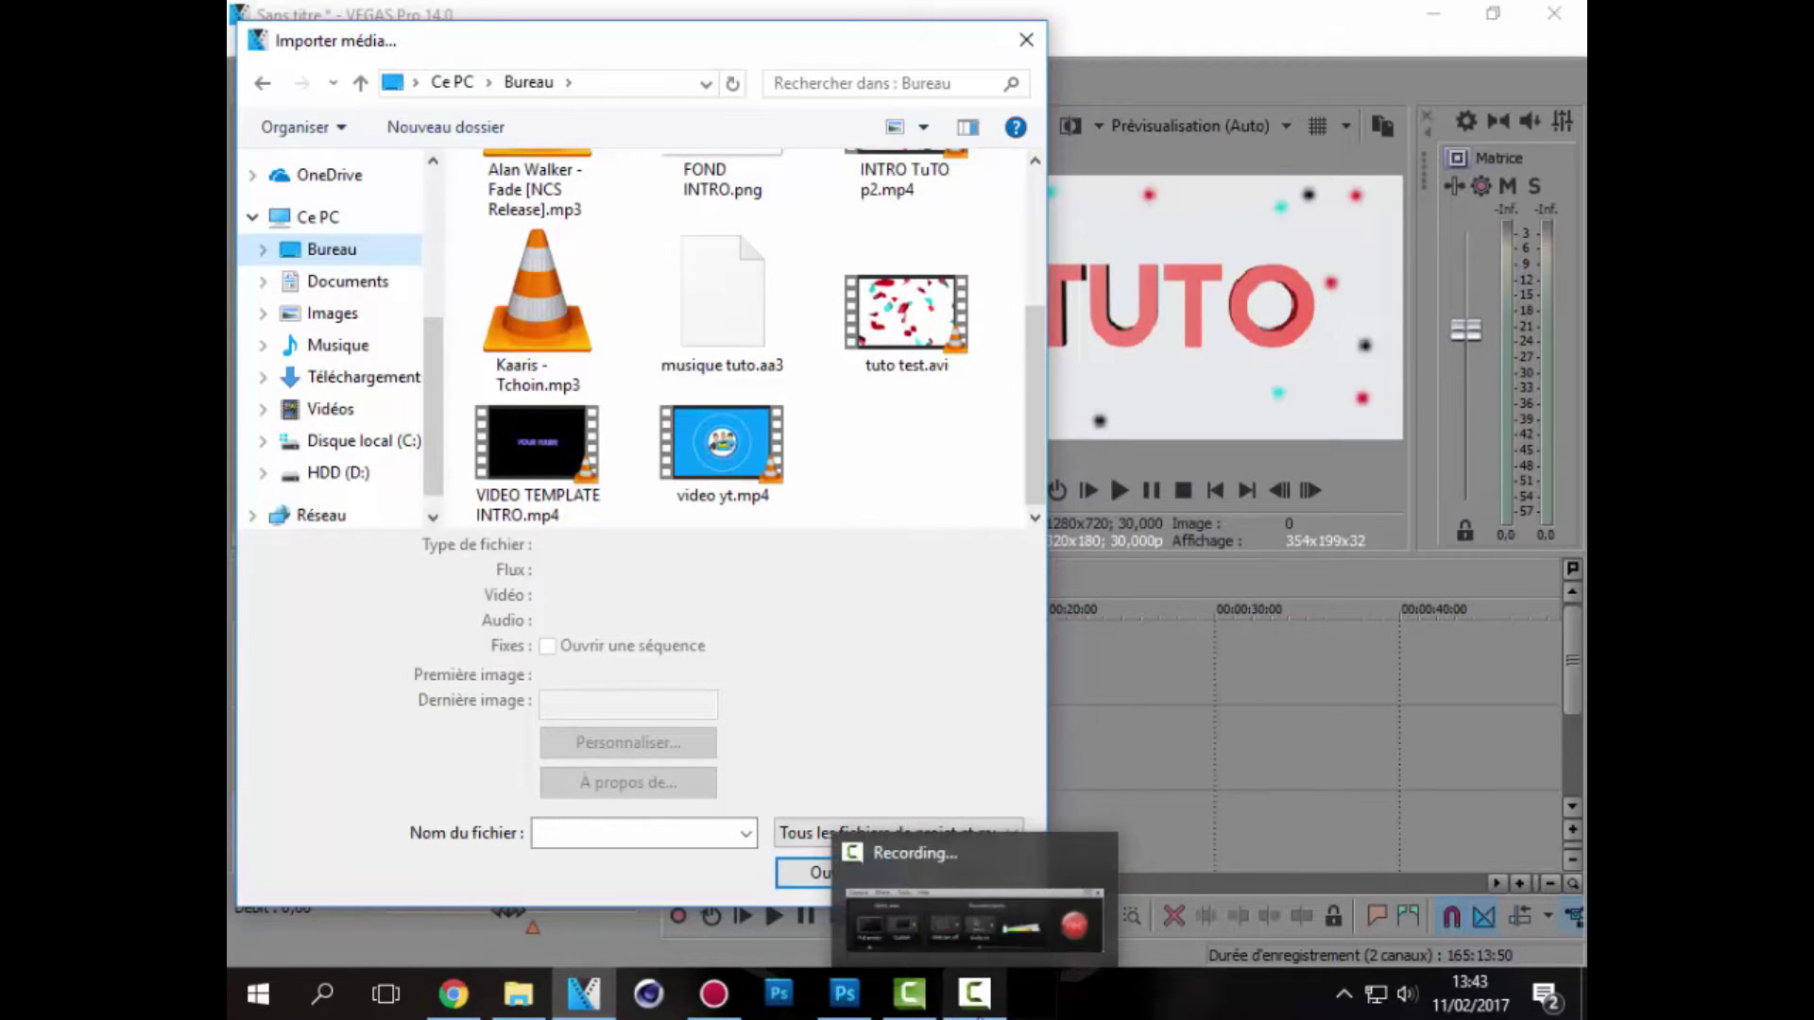
pyautogui.click(973, 922)
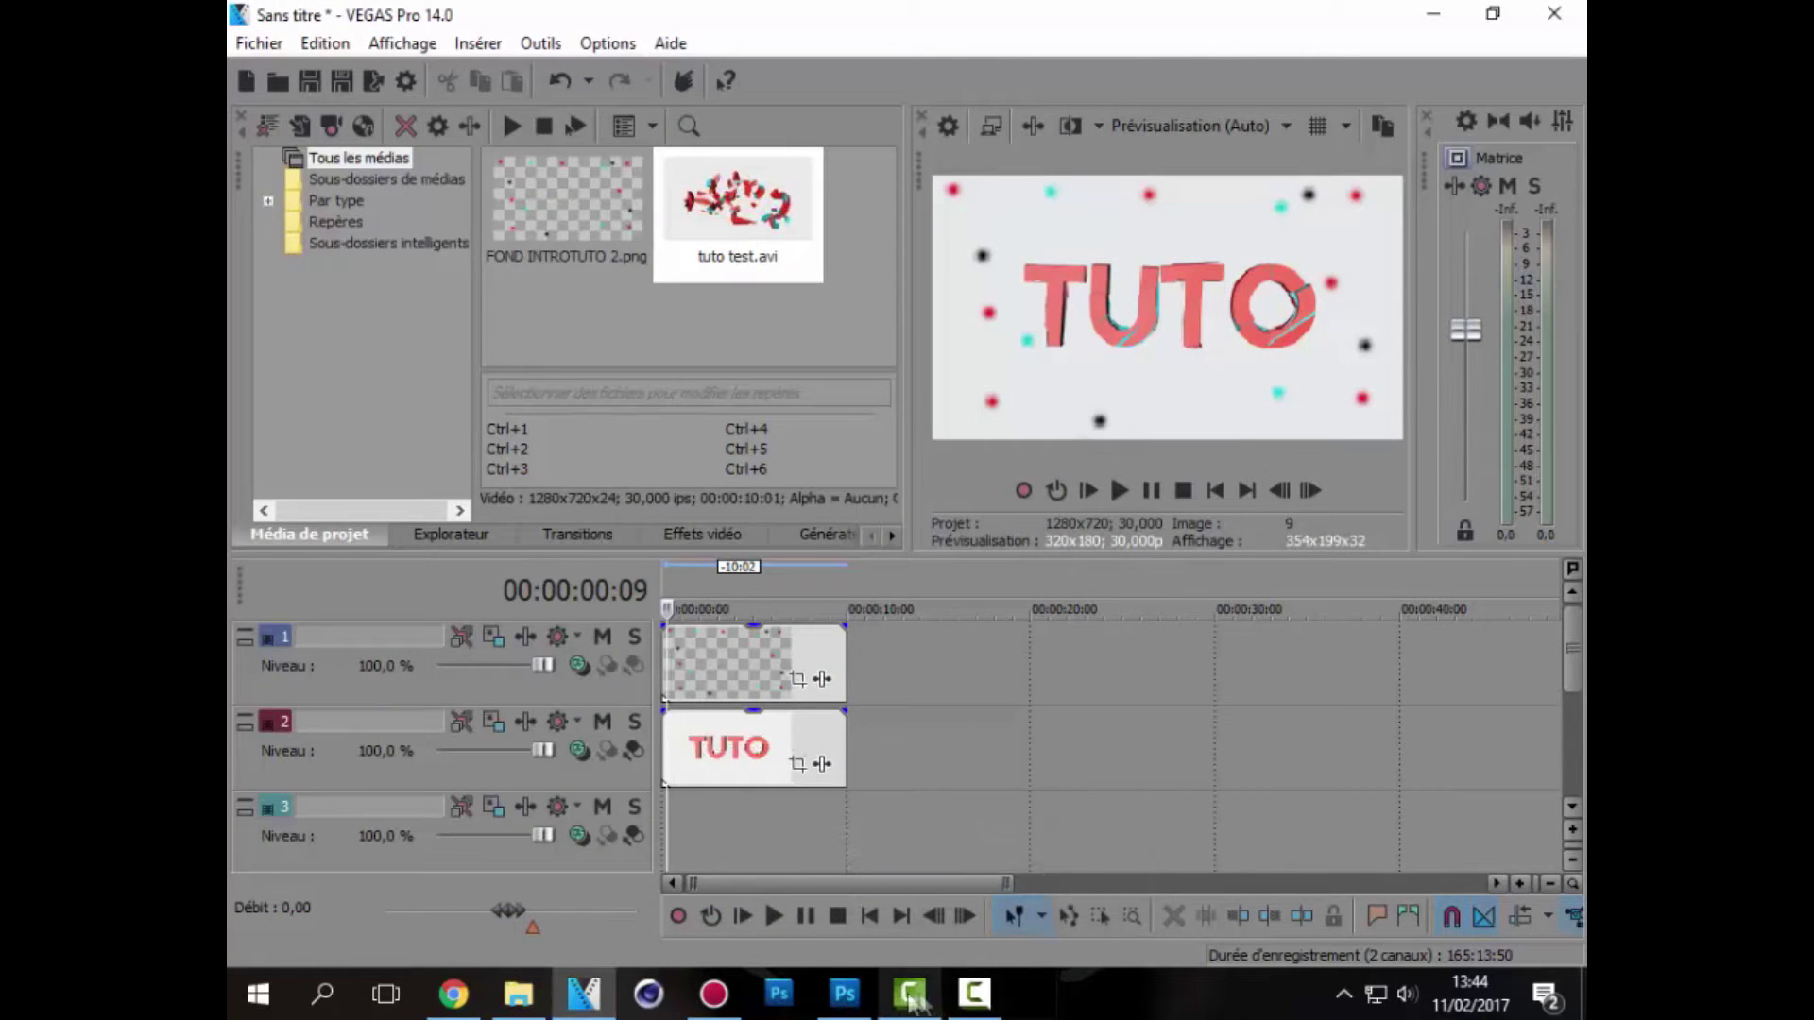
# Hide the Camtasia Recorder and import musique tuto.mp3 from the desktop as an audio track.
pyautogui.click(956, 999)
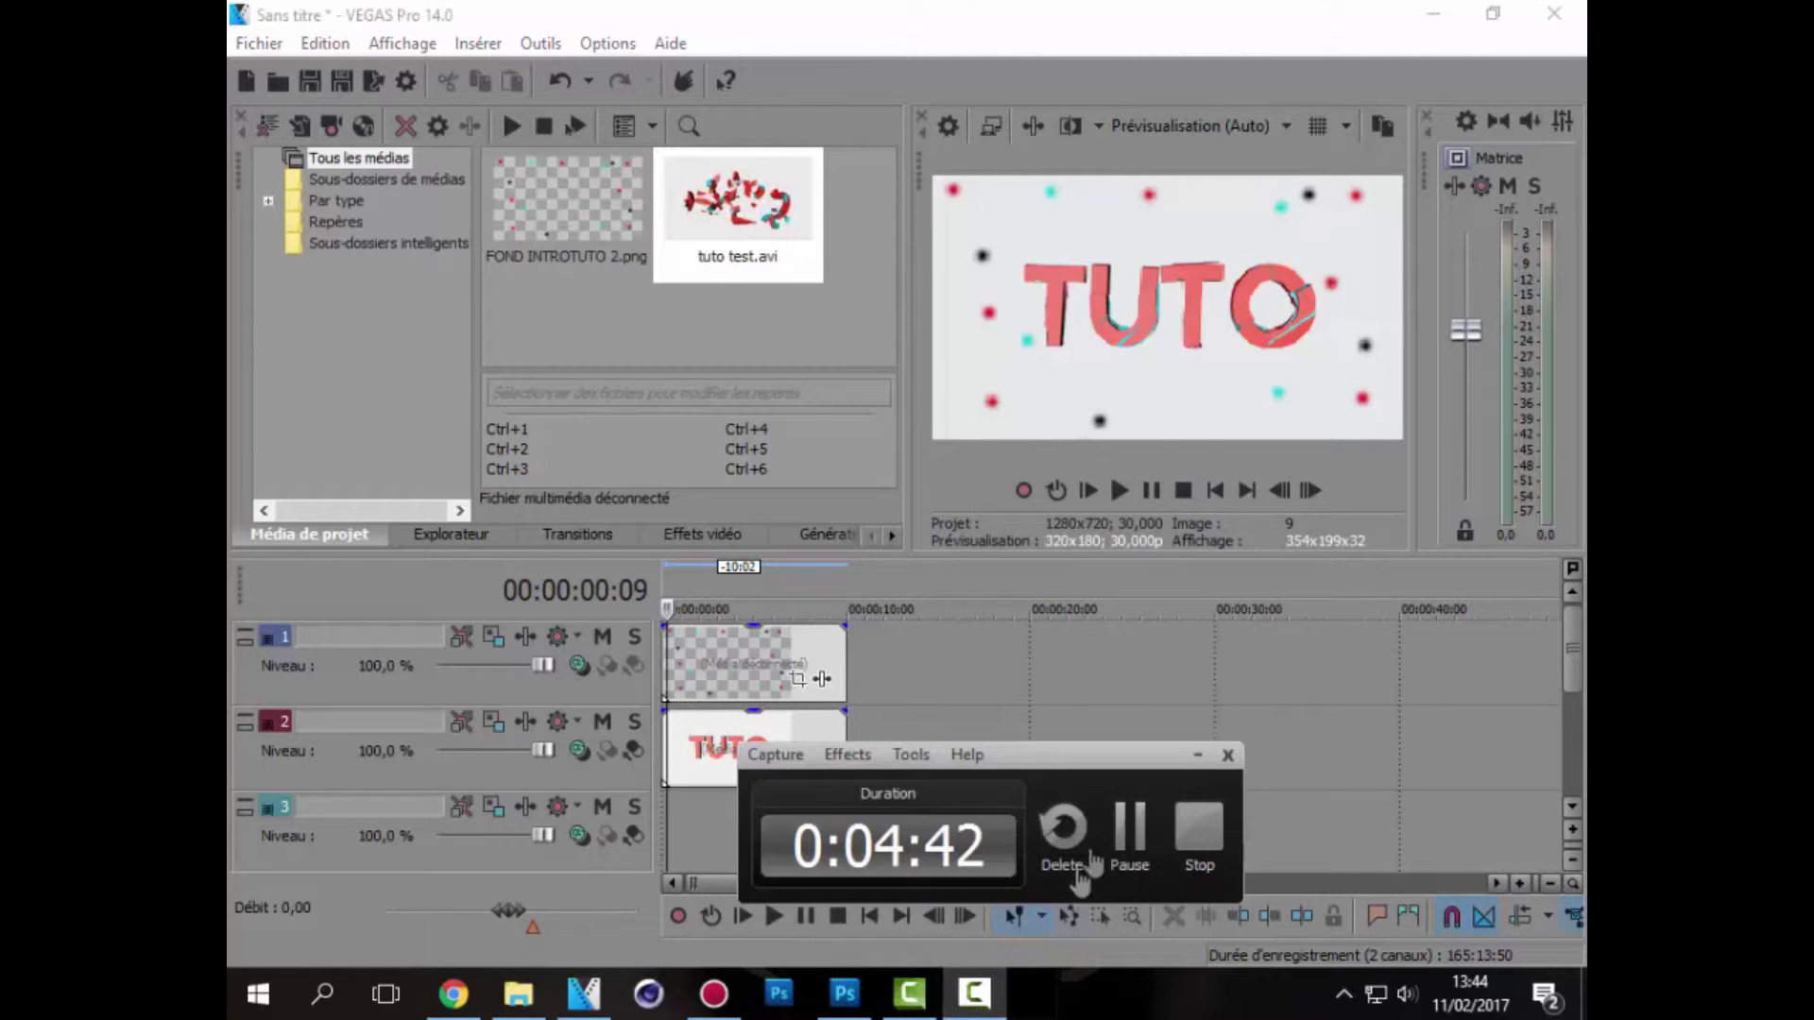
pyautogui.click(1195, 756)
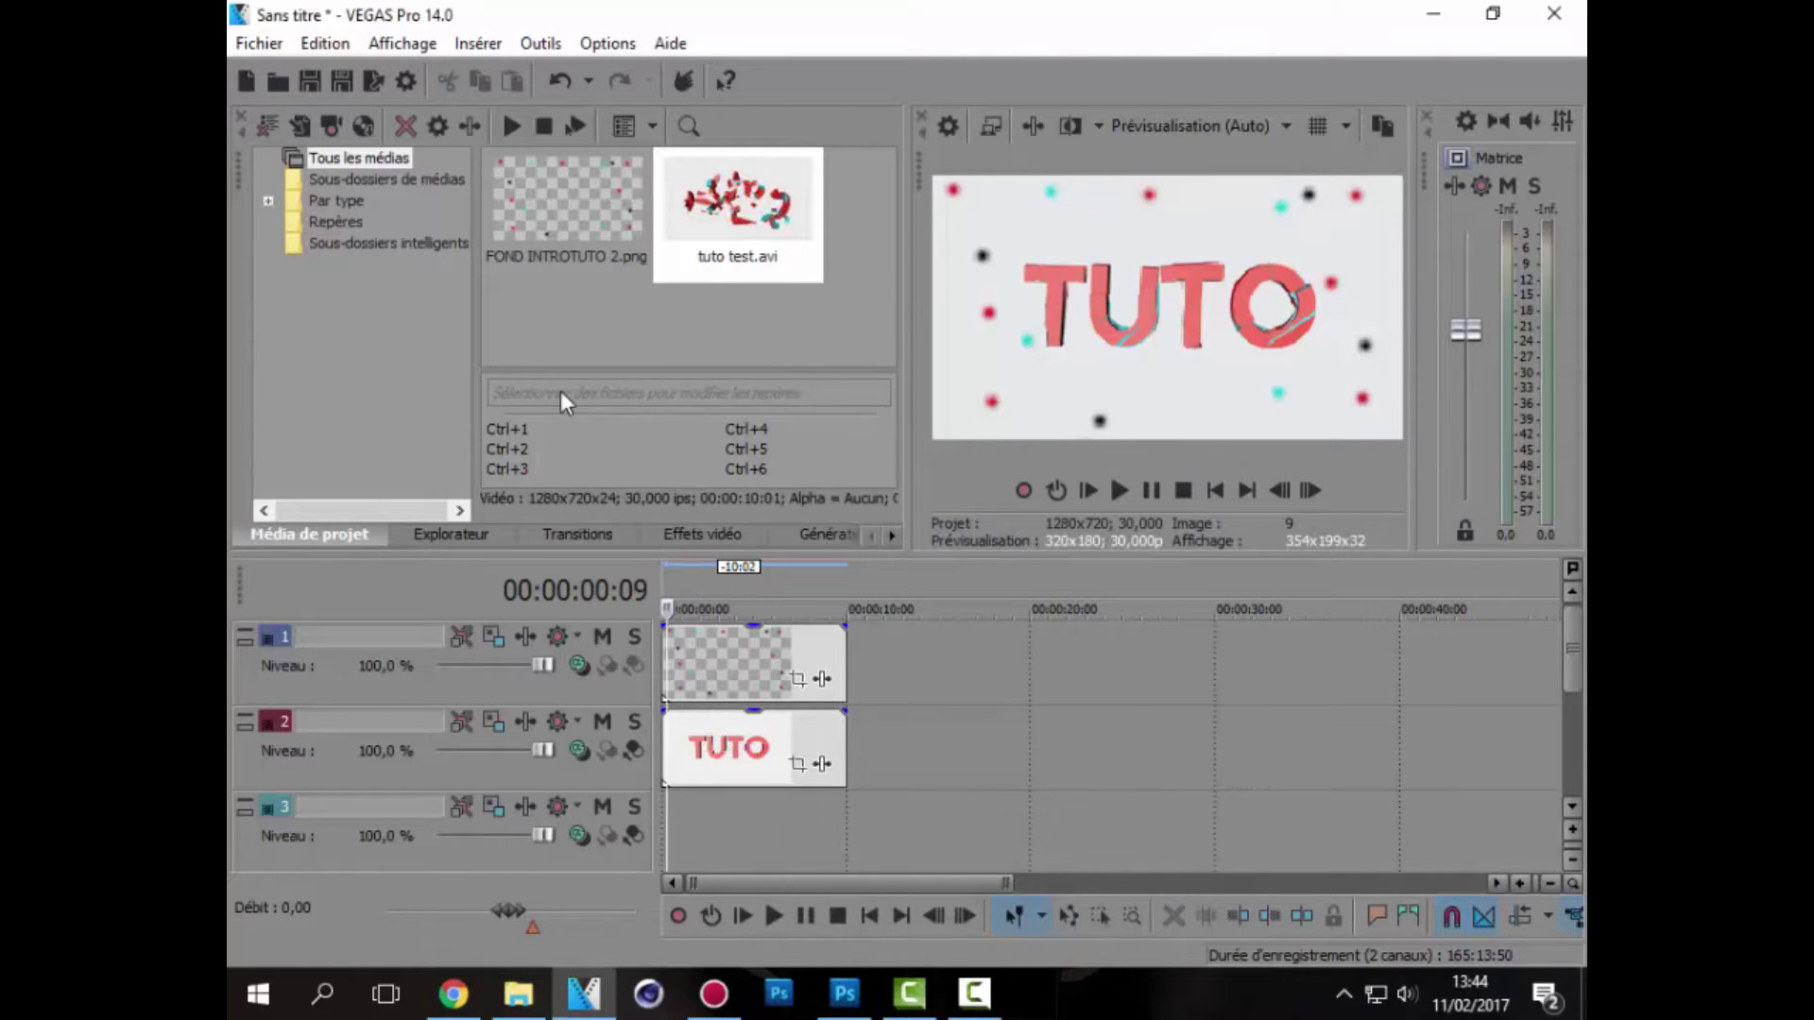
pyautogui.click(319, 133)
pyautogui.scroll(-3, 782, 452)
pyautogui.doubleClick(716, 322)
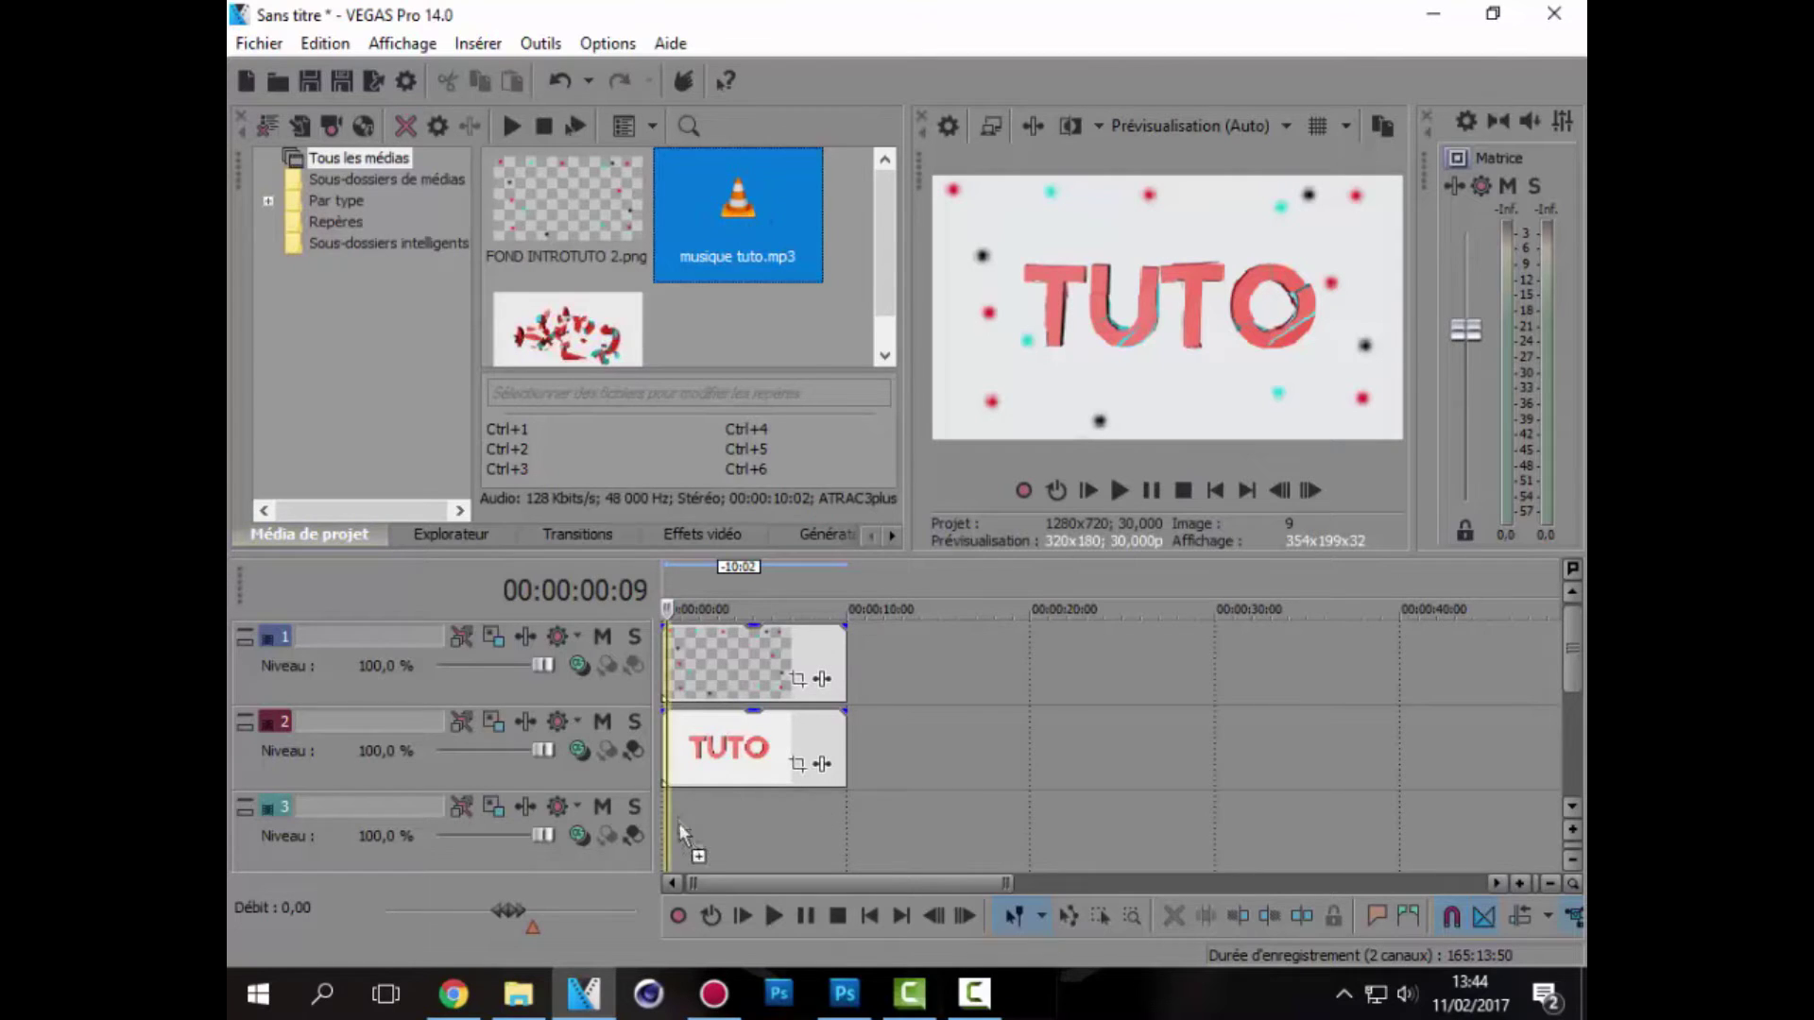
pyautogui.moveTo(677, 817); pyautogui.dragTo(675, 826)
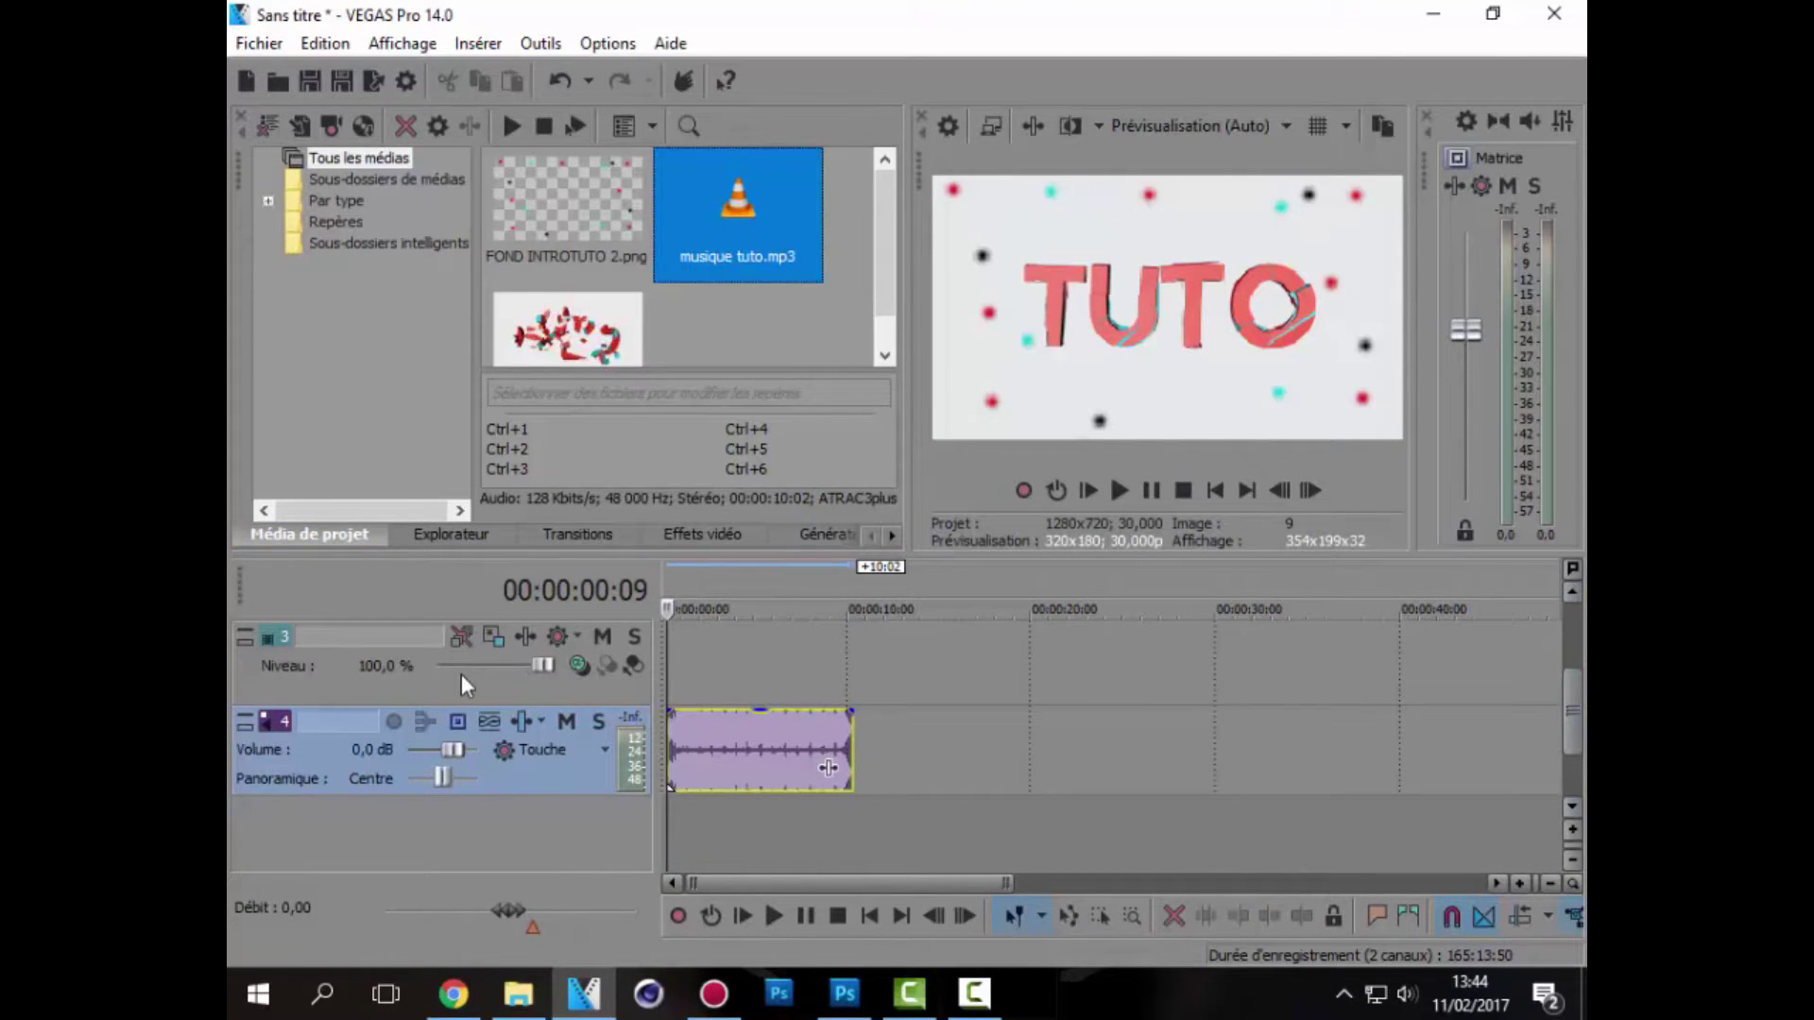
# Delete empty track 3 with Supprimer la piste, then play the intro from the start.
pyautogui.rightClick(416, 677)
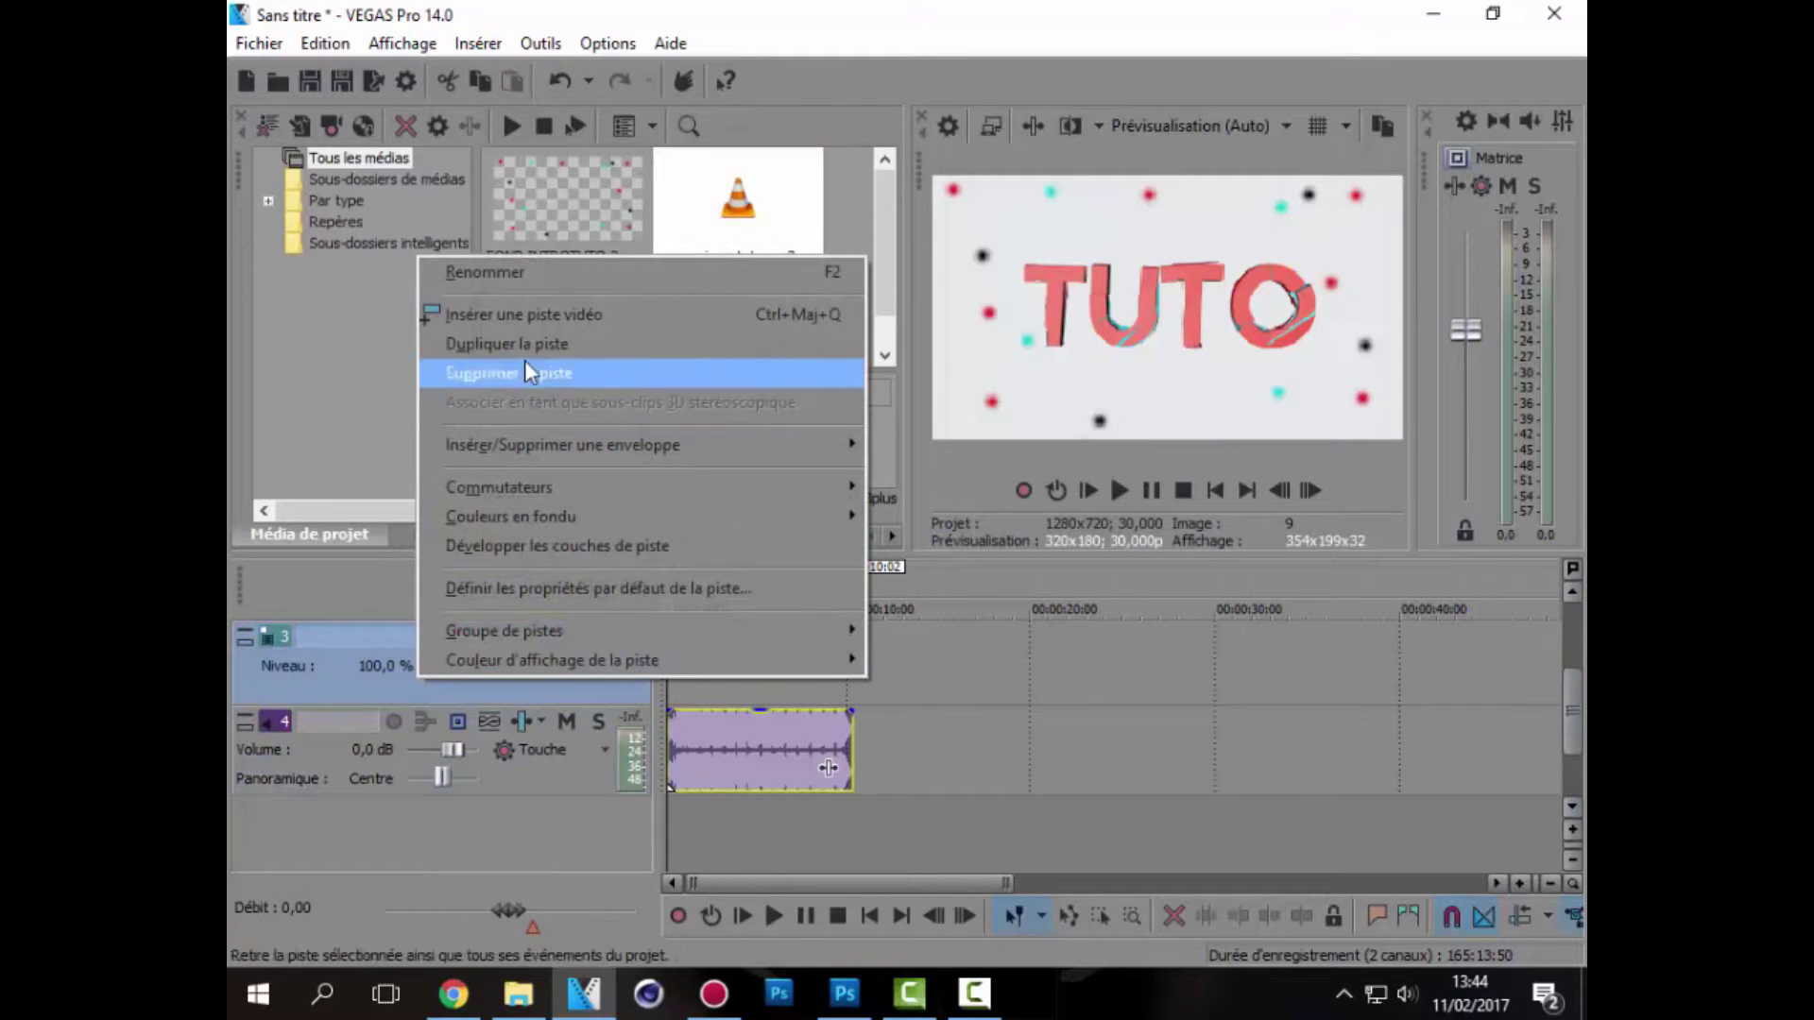
pyautogui.click(526, 371)
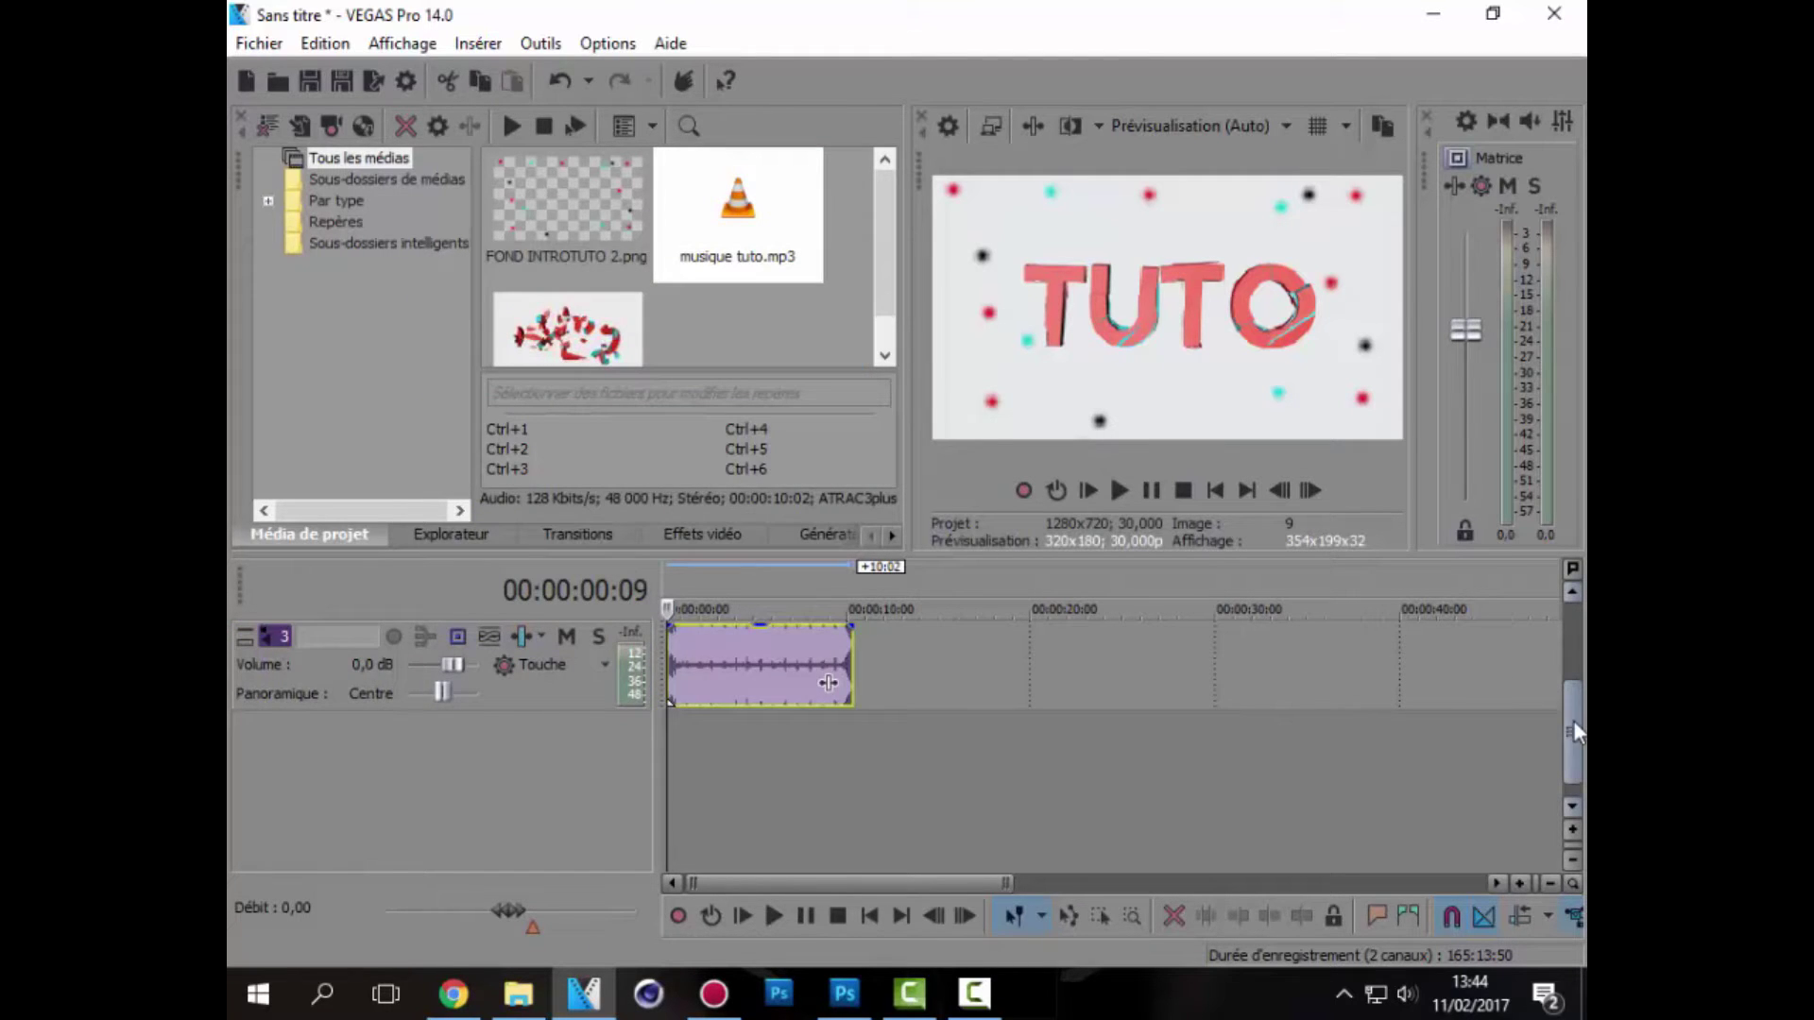
pyautogui.moveTo(1573, 727); pyautogui.dragTo(1557, 648)
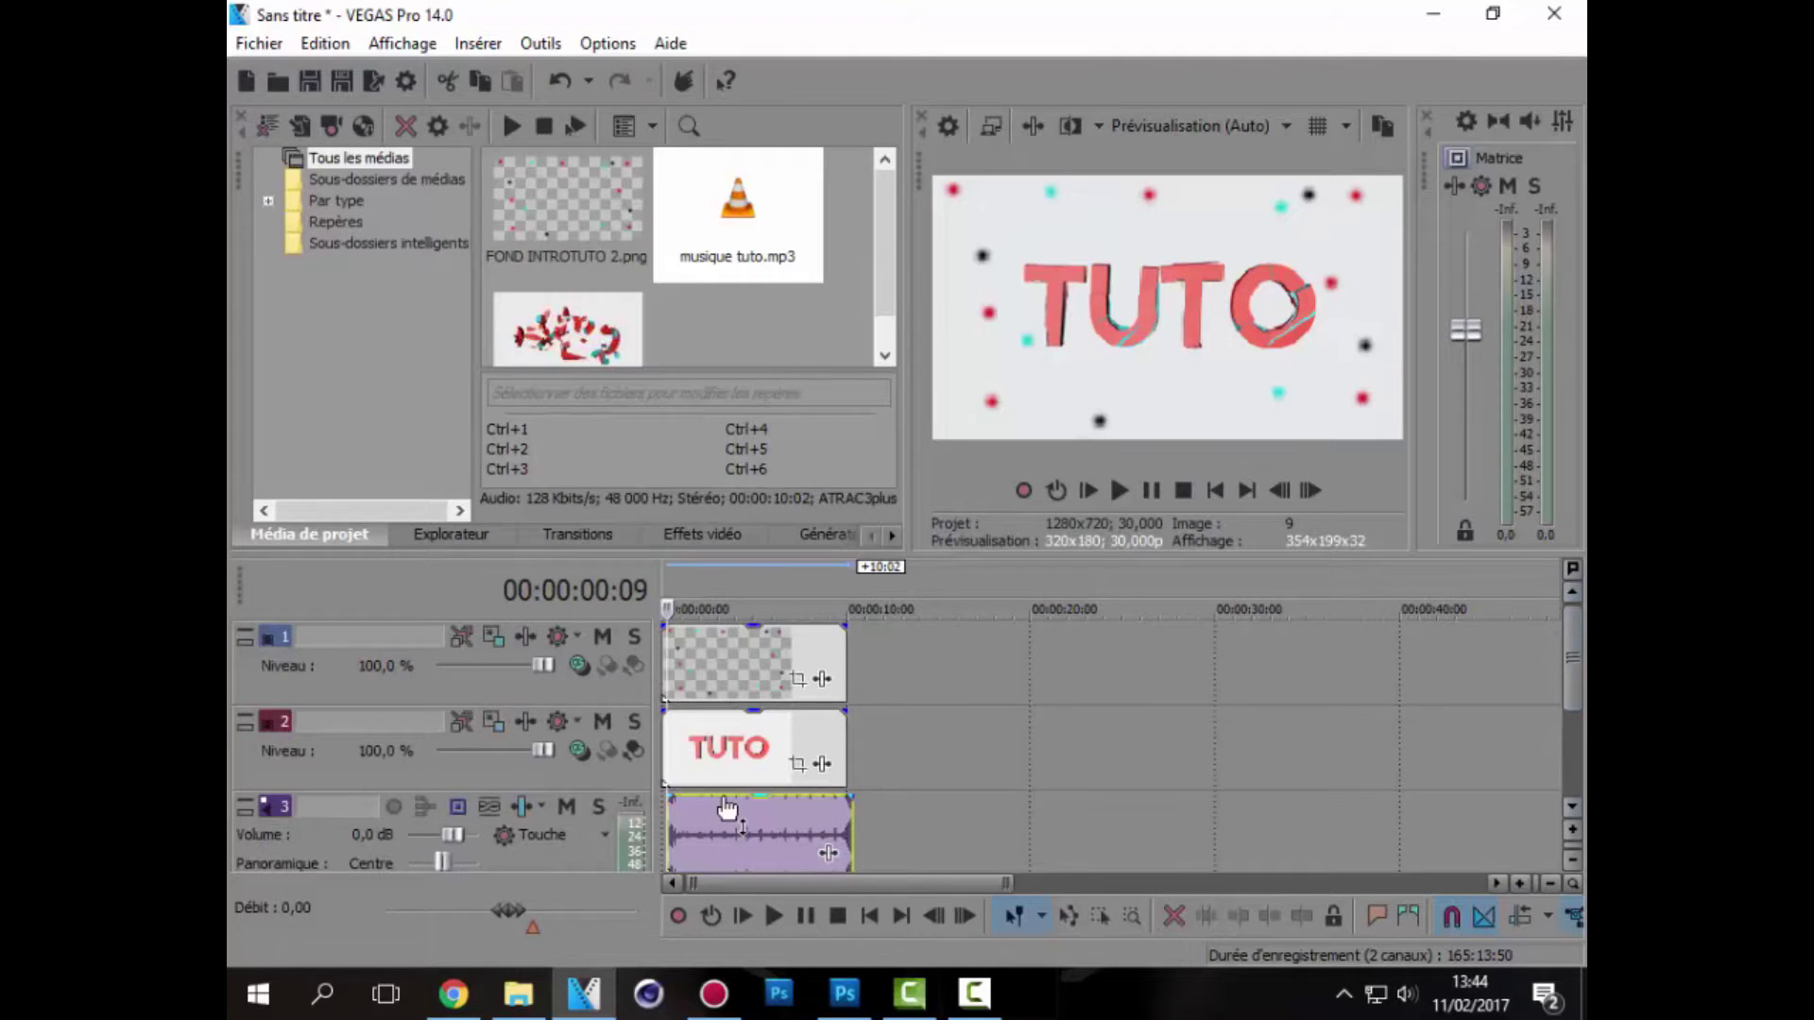
pyautogui.click(661, 609)
pyautogui.press('space')
pyautogui.press('space')
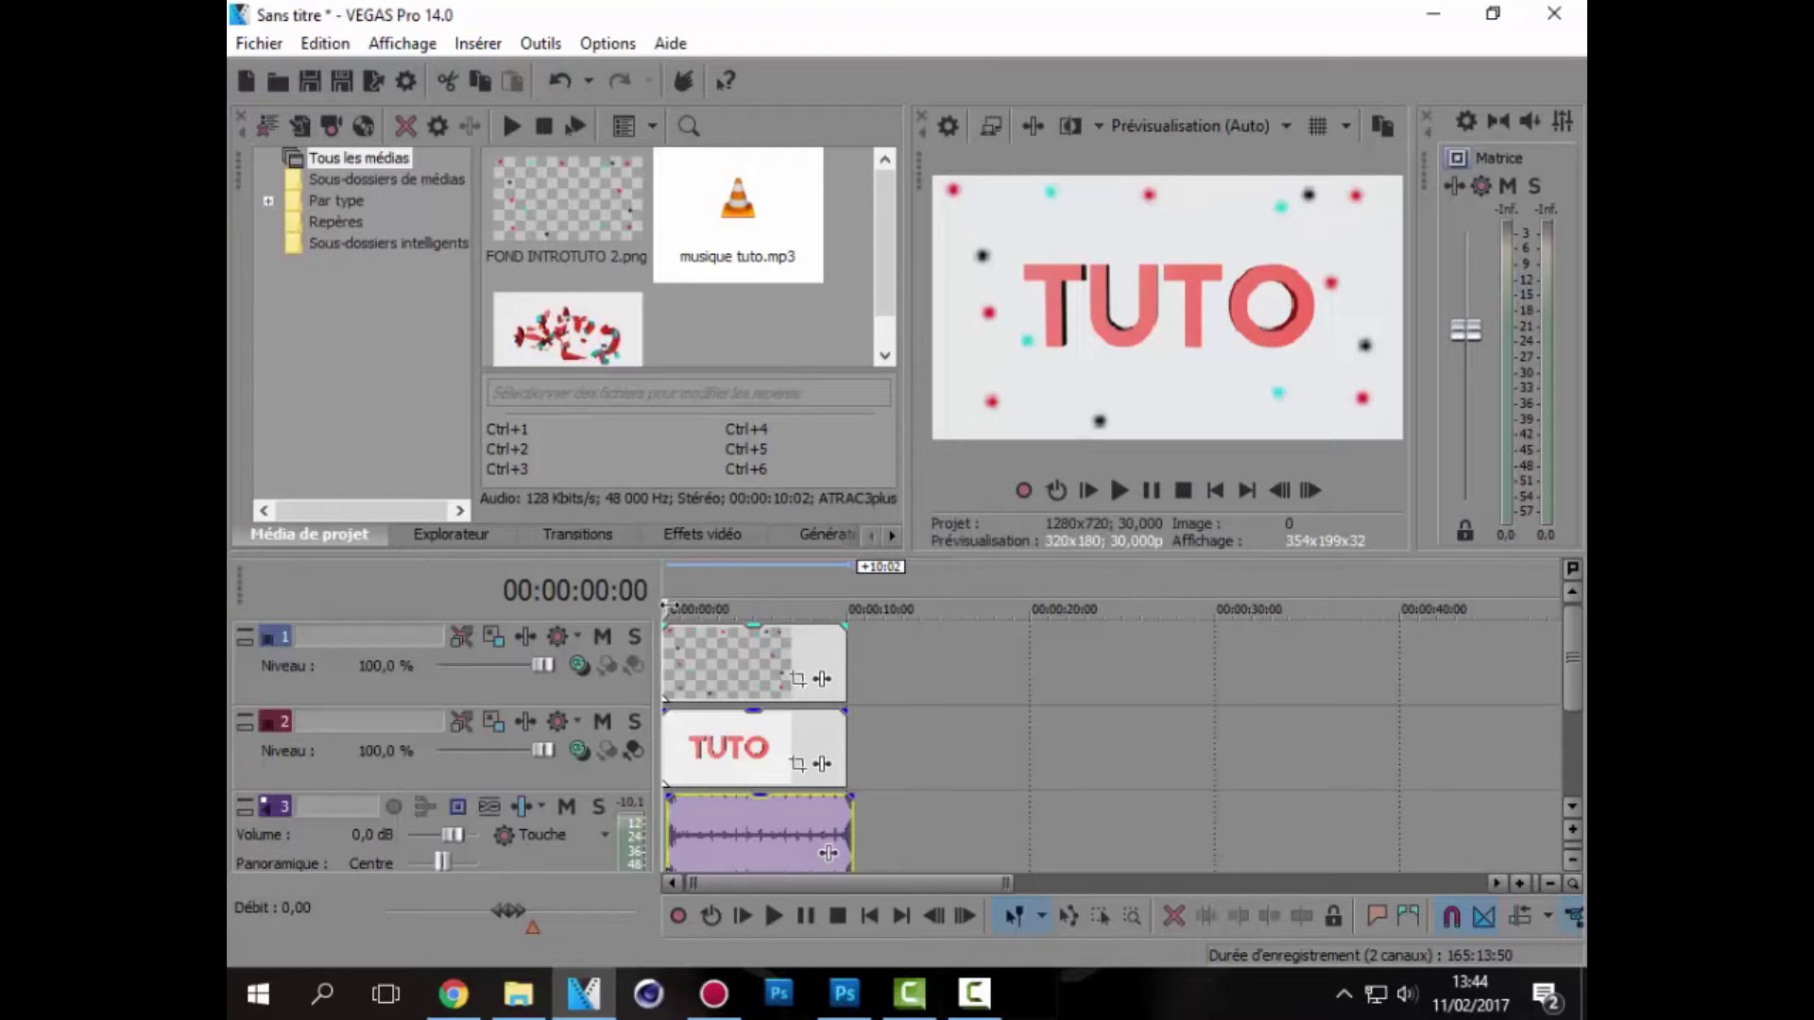
pyautogui.click(1098, 490)
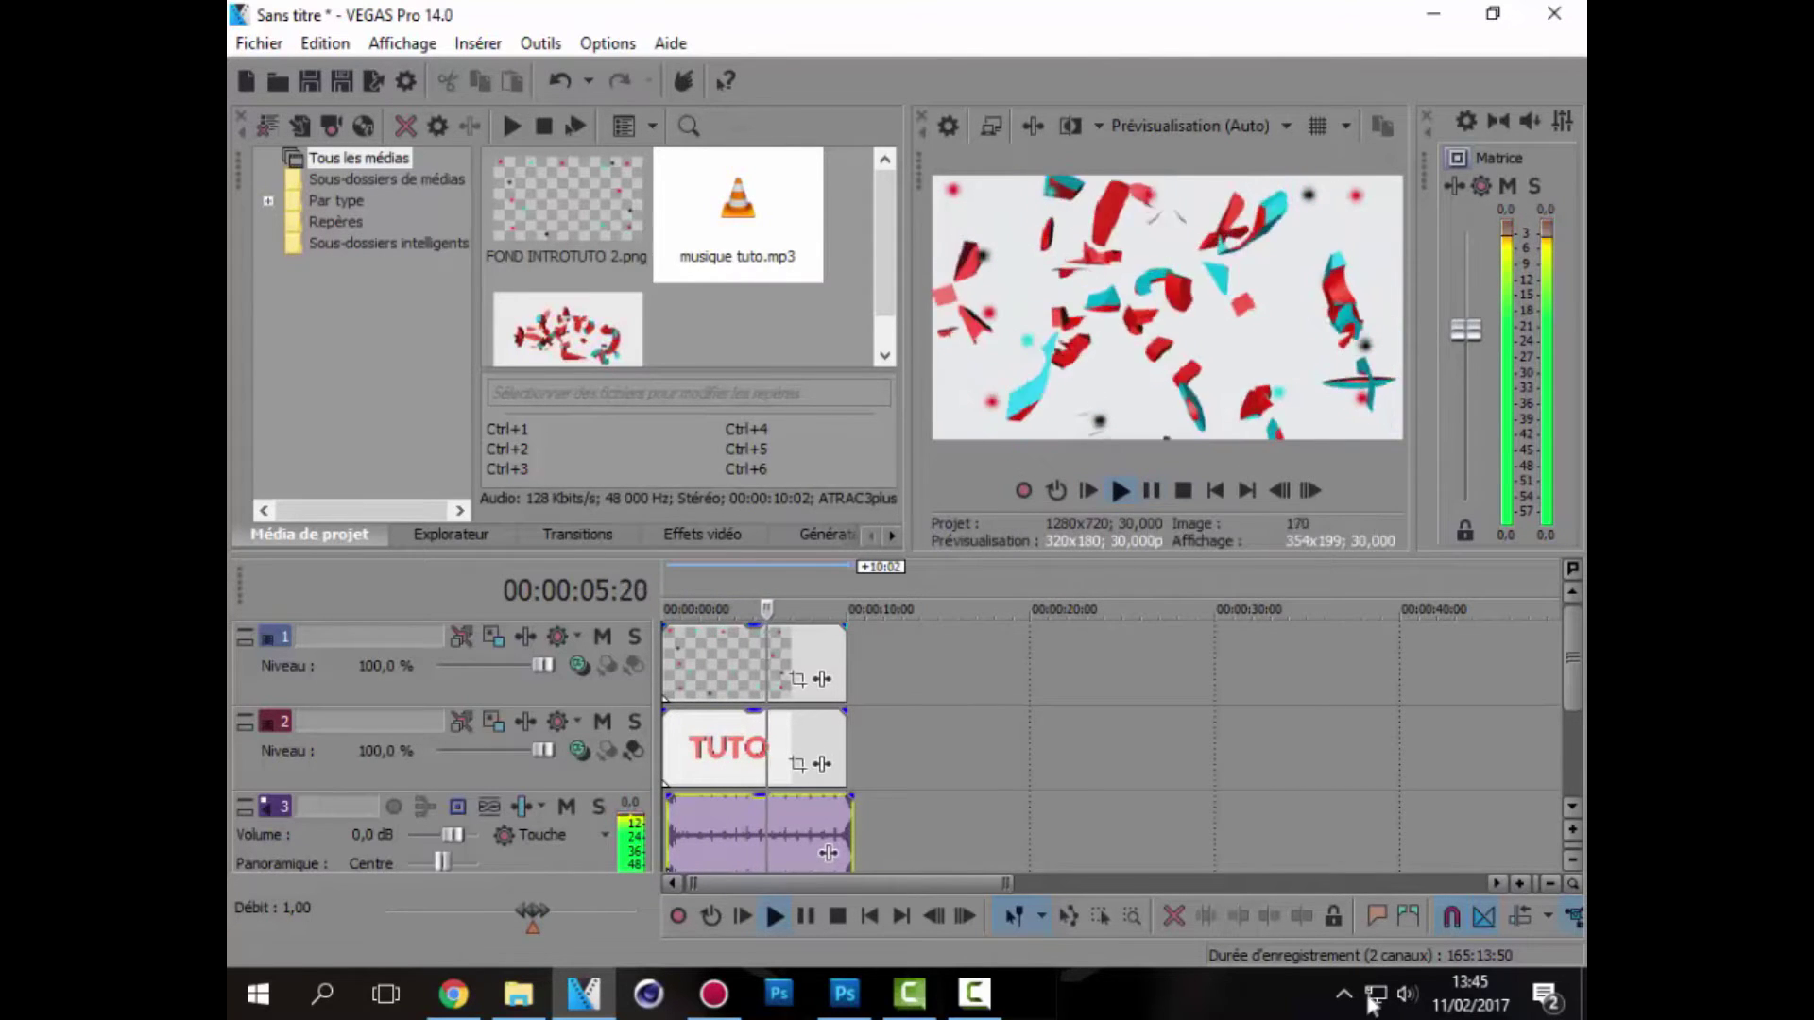
# Lower the Windows system volume to 18 and open Pan/Crop for the background clip.
pyautogui.click(1407, 994)
pyautogui.moveTo(1280, 931); pyautogui.dragTo(1255, 933)
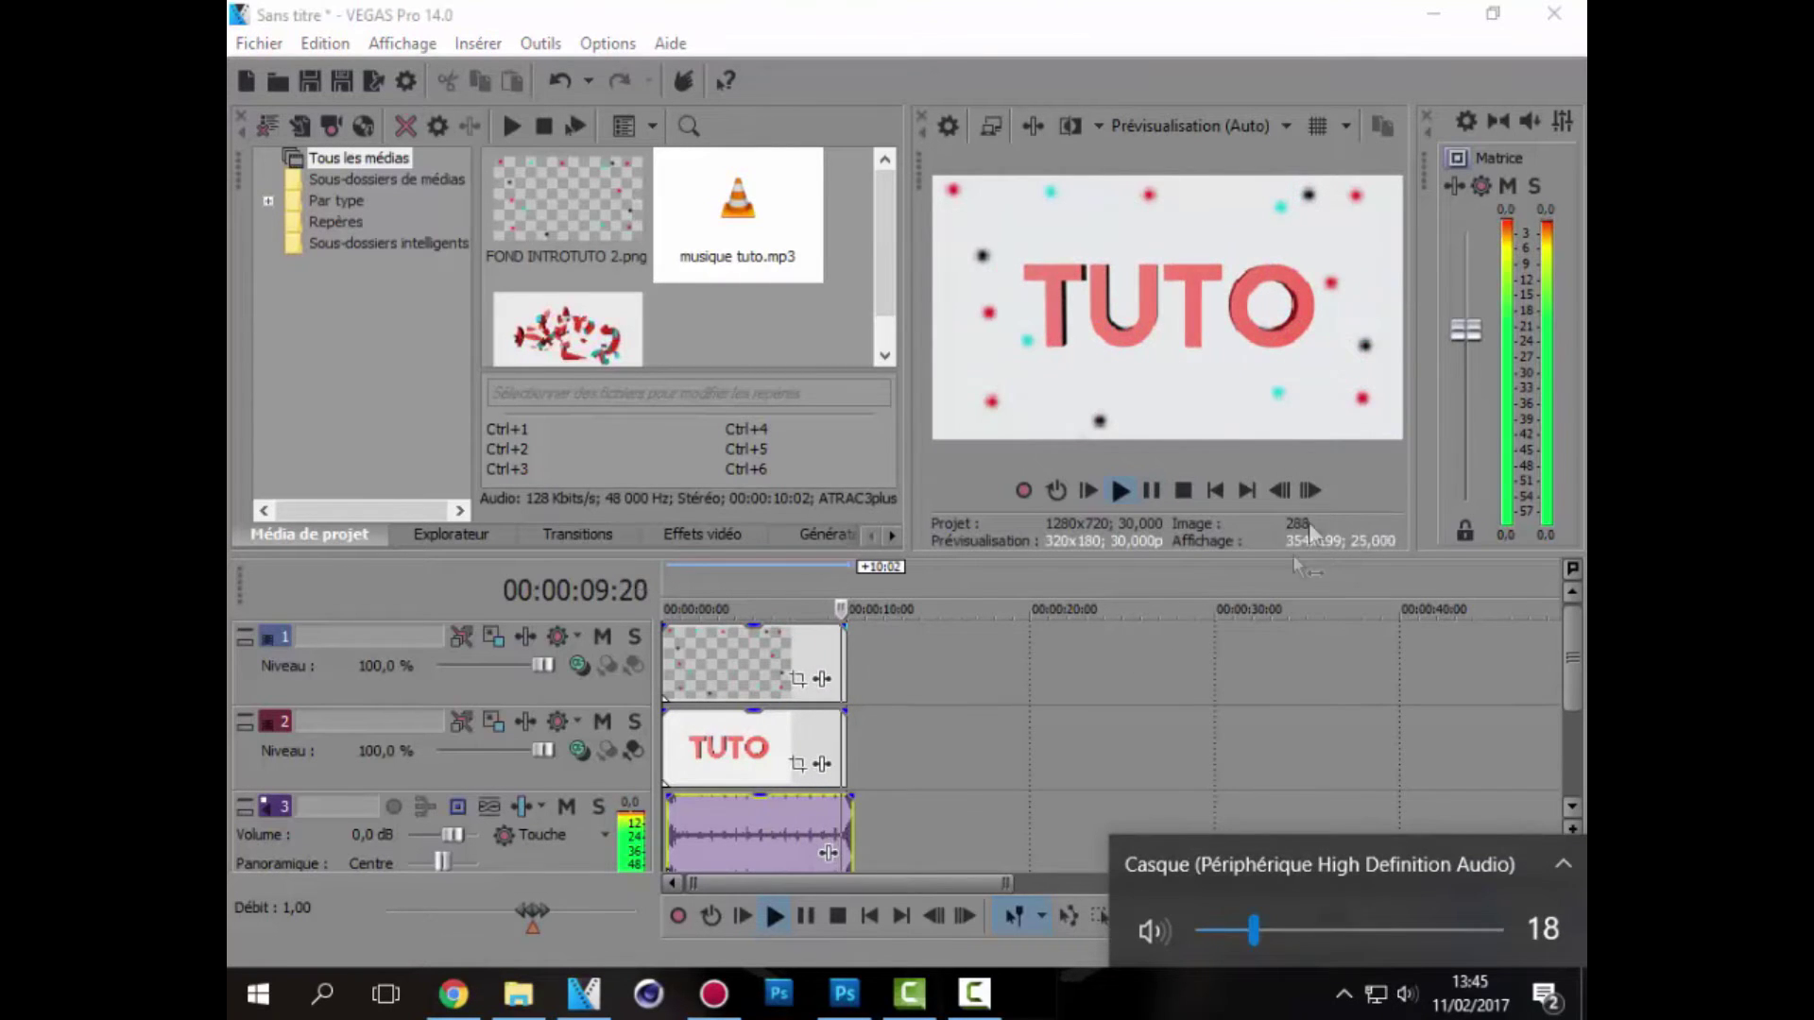
pyautogui.click(1256, 511)
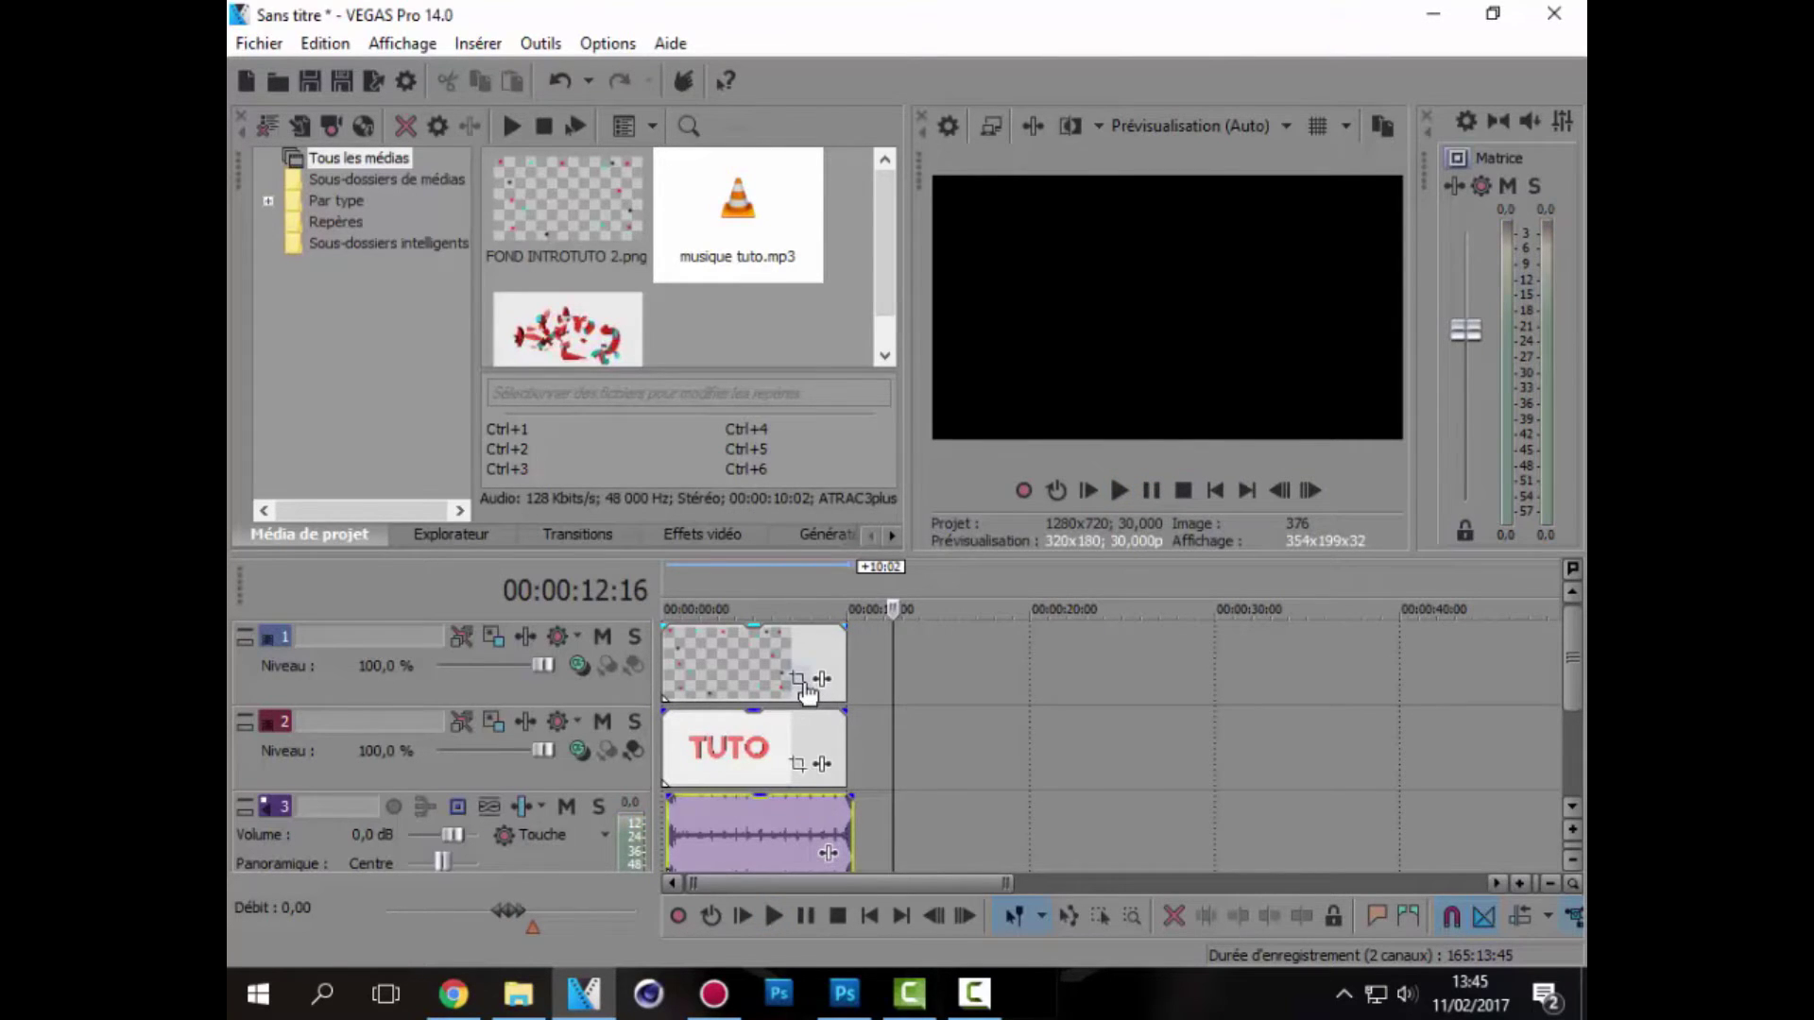
pyautogui.click(799, 680)
# Inspect the background's Pan/Crop keyframe timeline and preview the intro from the start.
pyautogui.click(1060, 213)
pyautogui.click(799, 681)
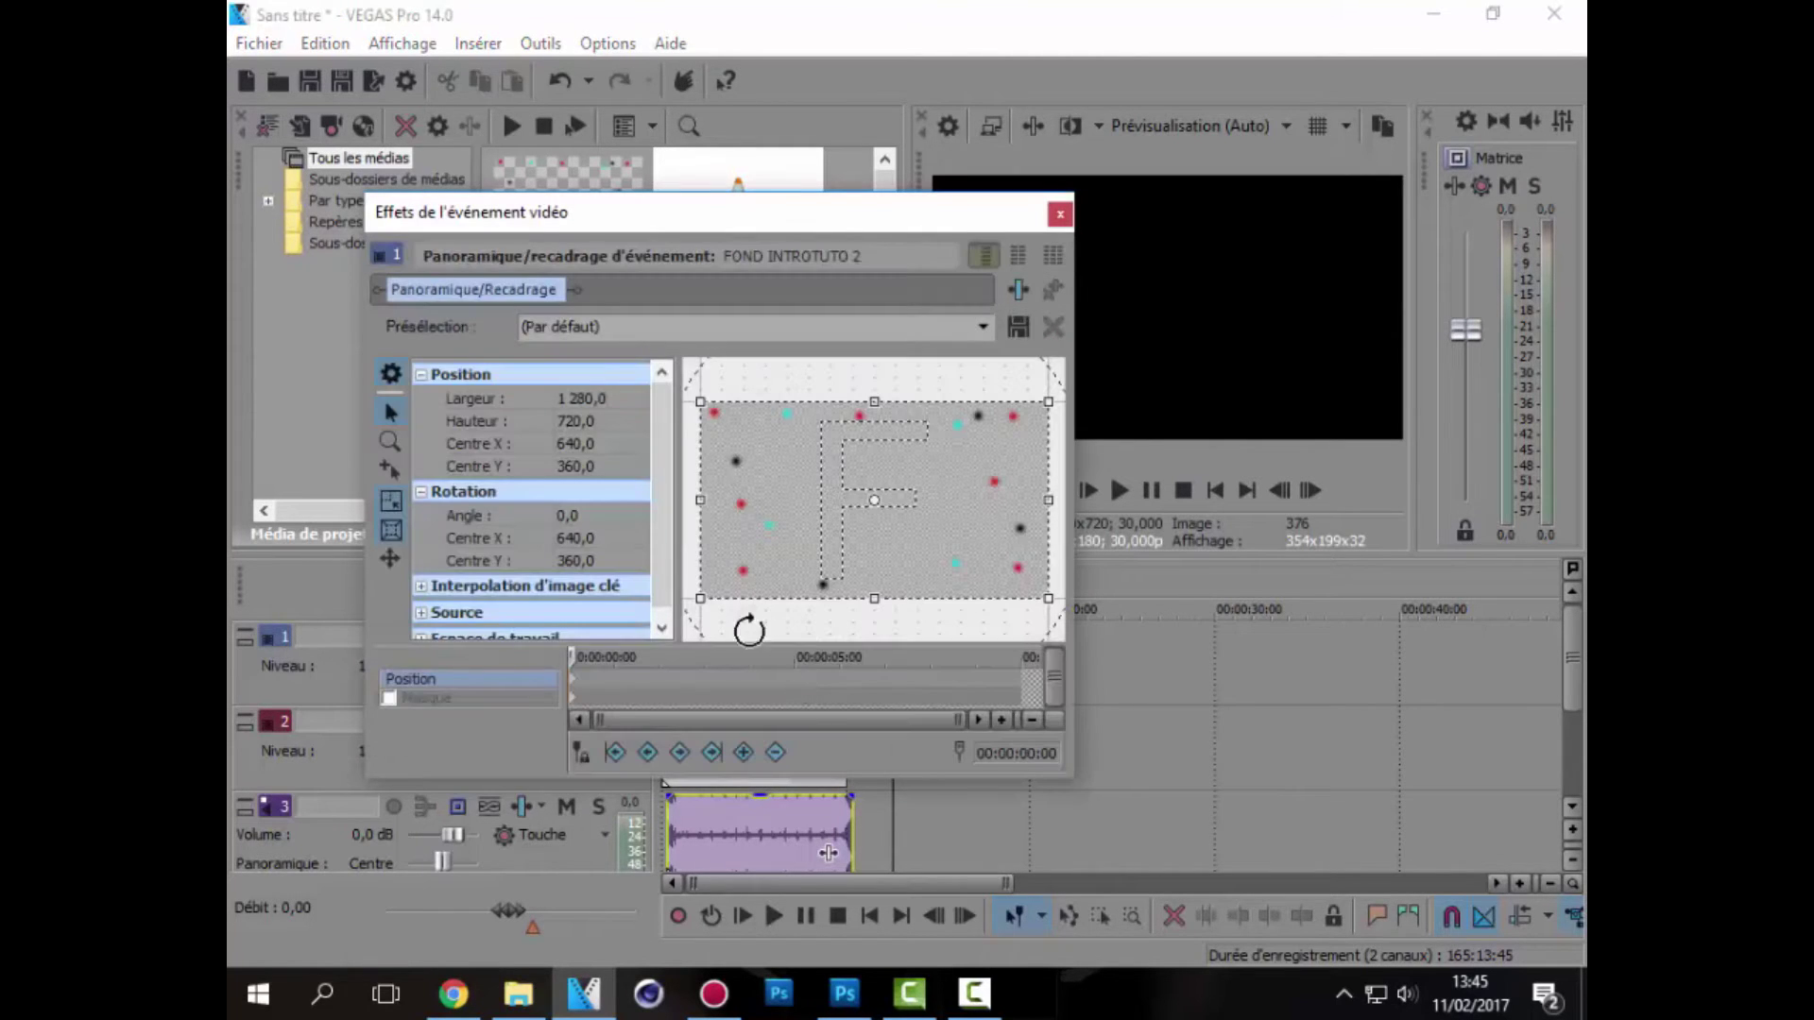
pyautogui.click(616, 677)
pyautogui.scroll(-1, 883, 575)
pyautogui.scroll(-1, 938, 539)
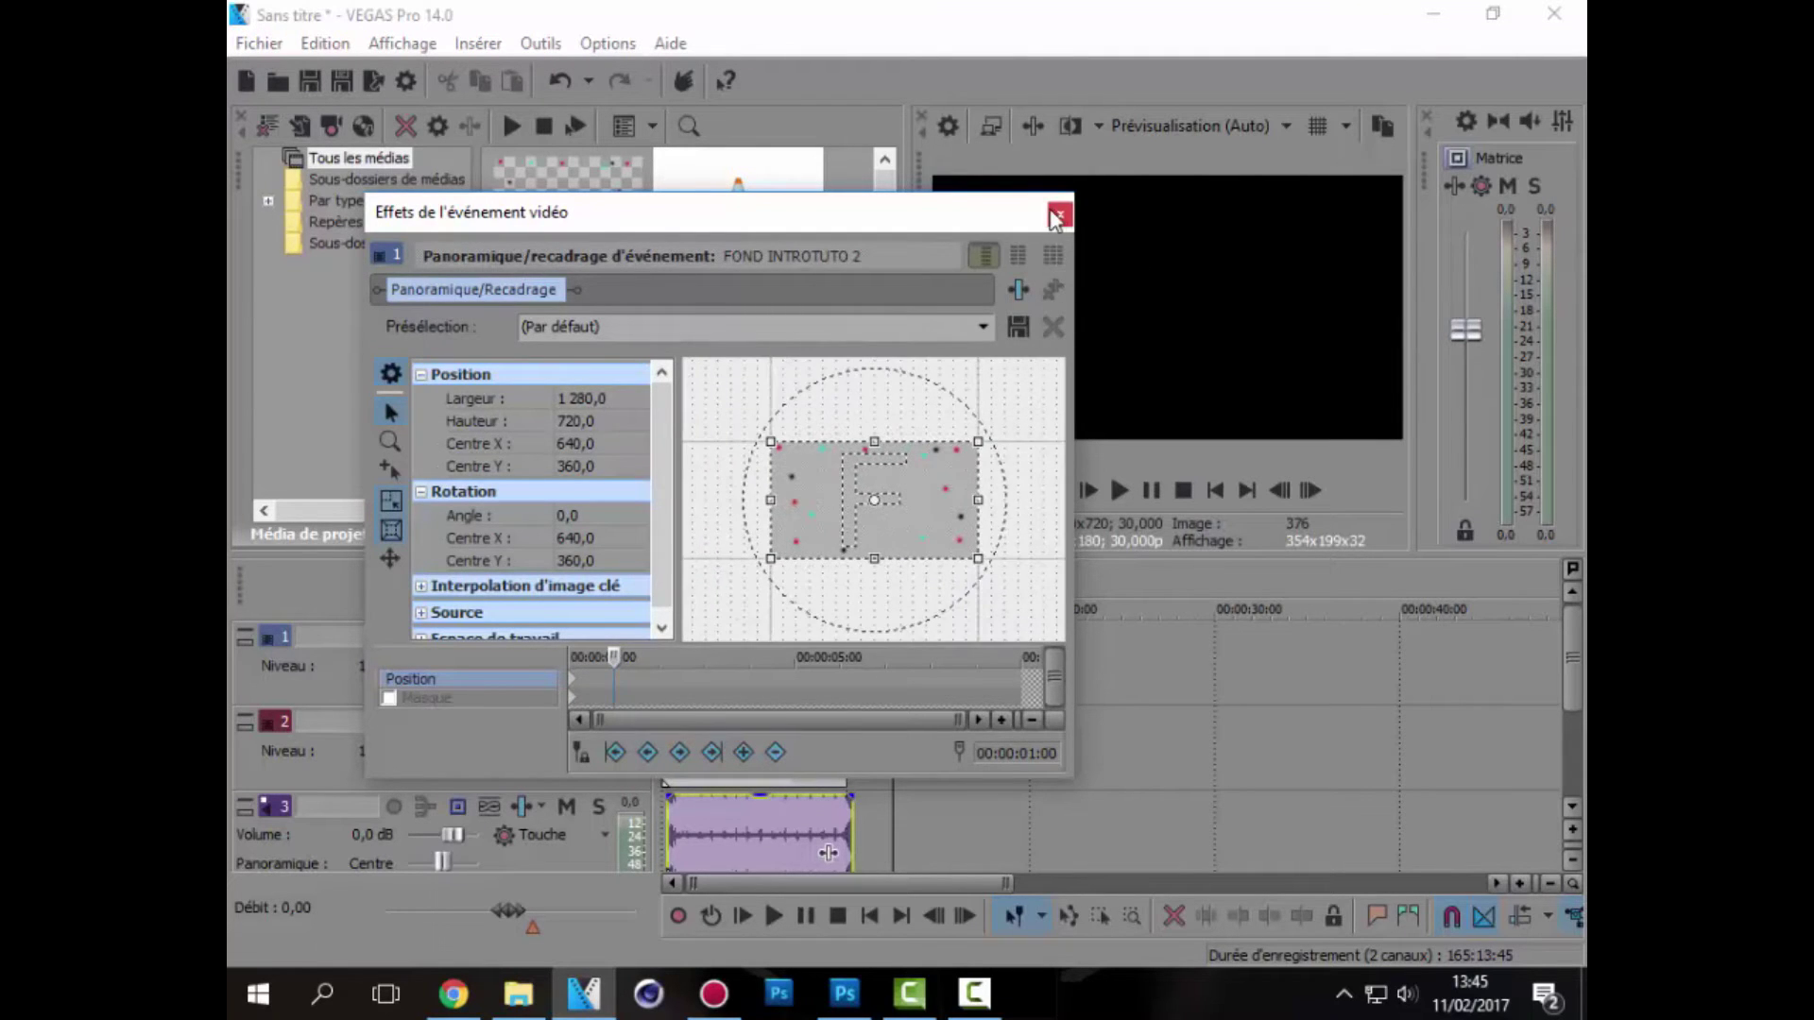
pyautogui.click(1056, 219)
pyautogui.click(706, 582)
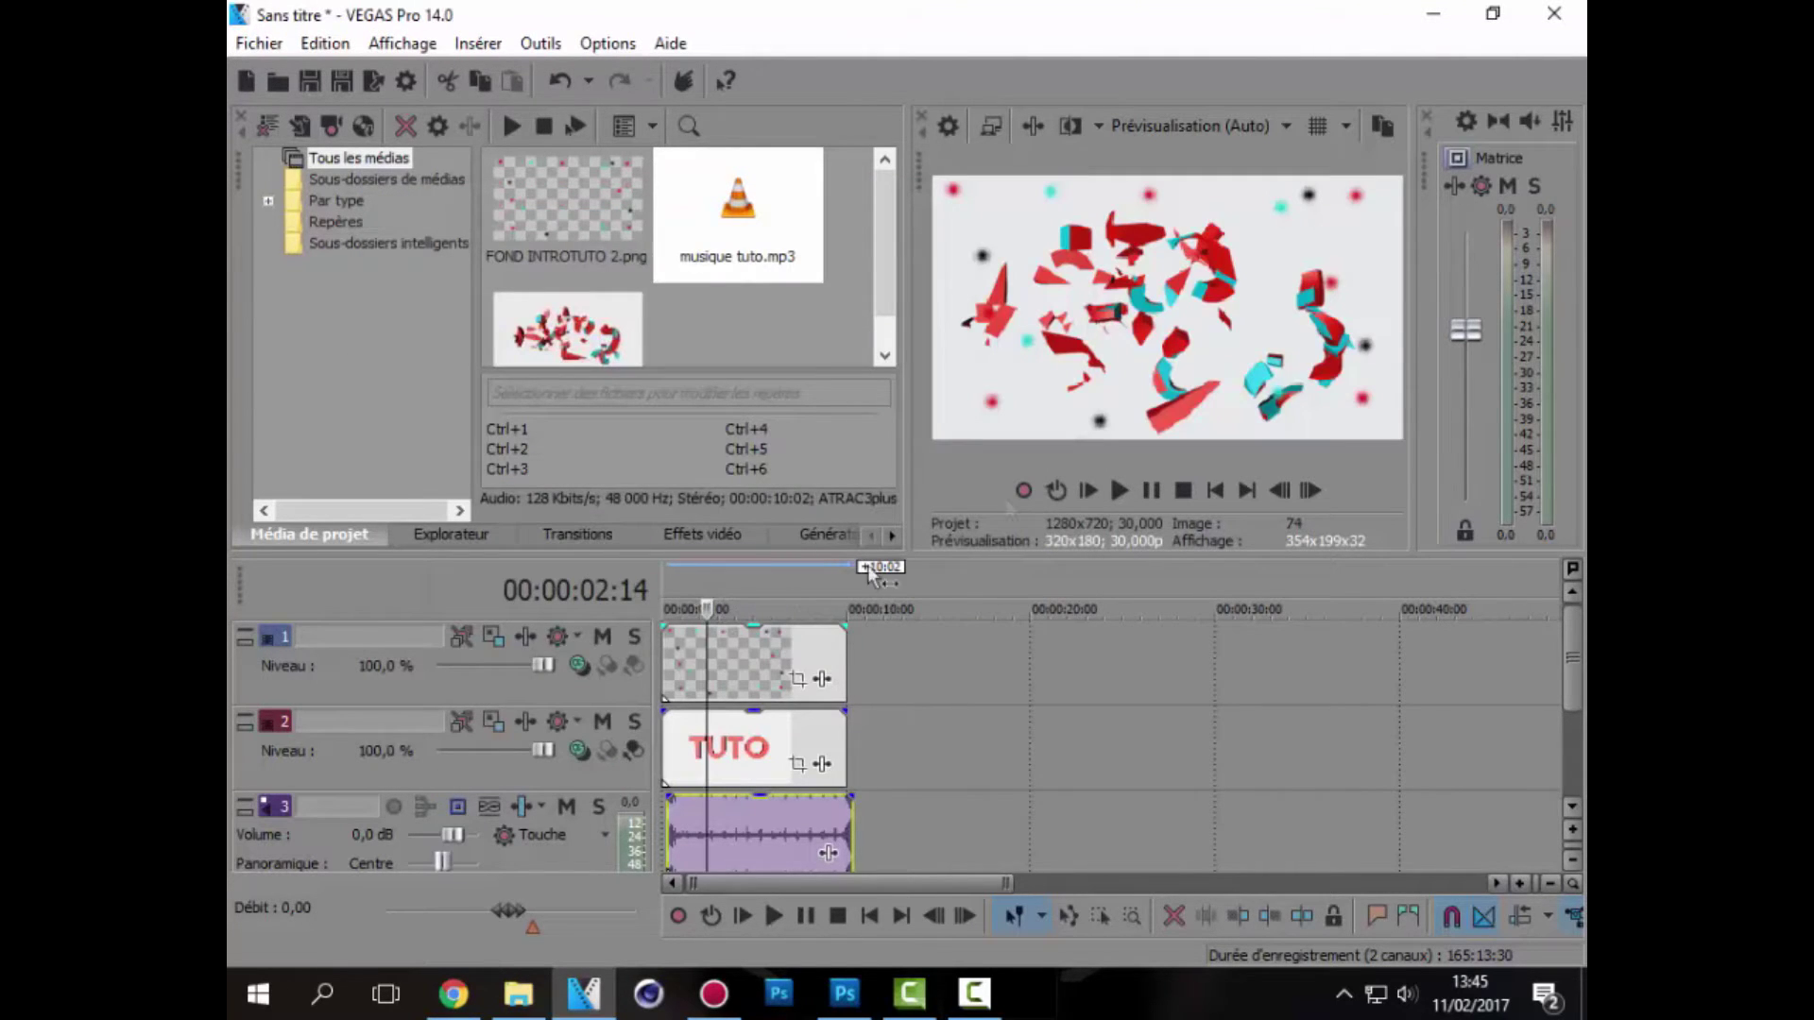
pyautogui.click(1120, 491)
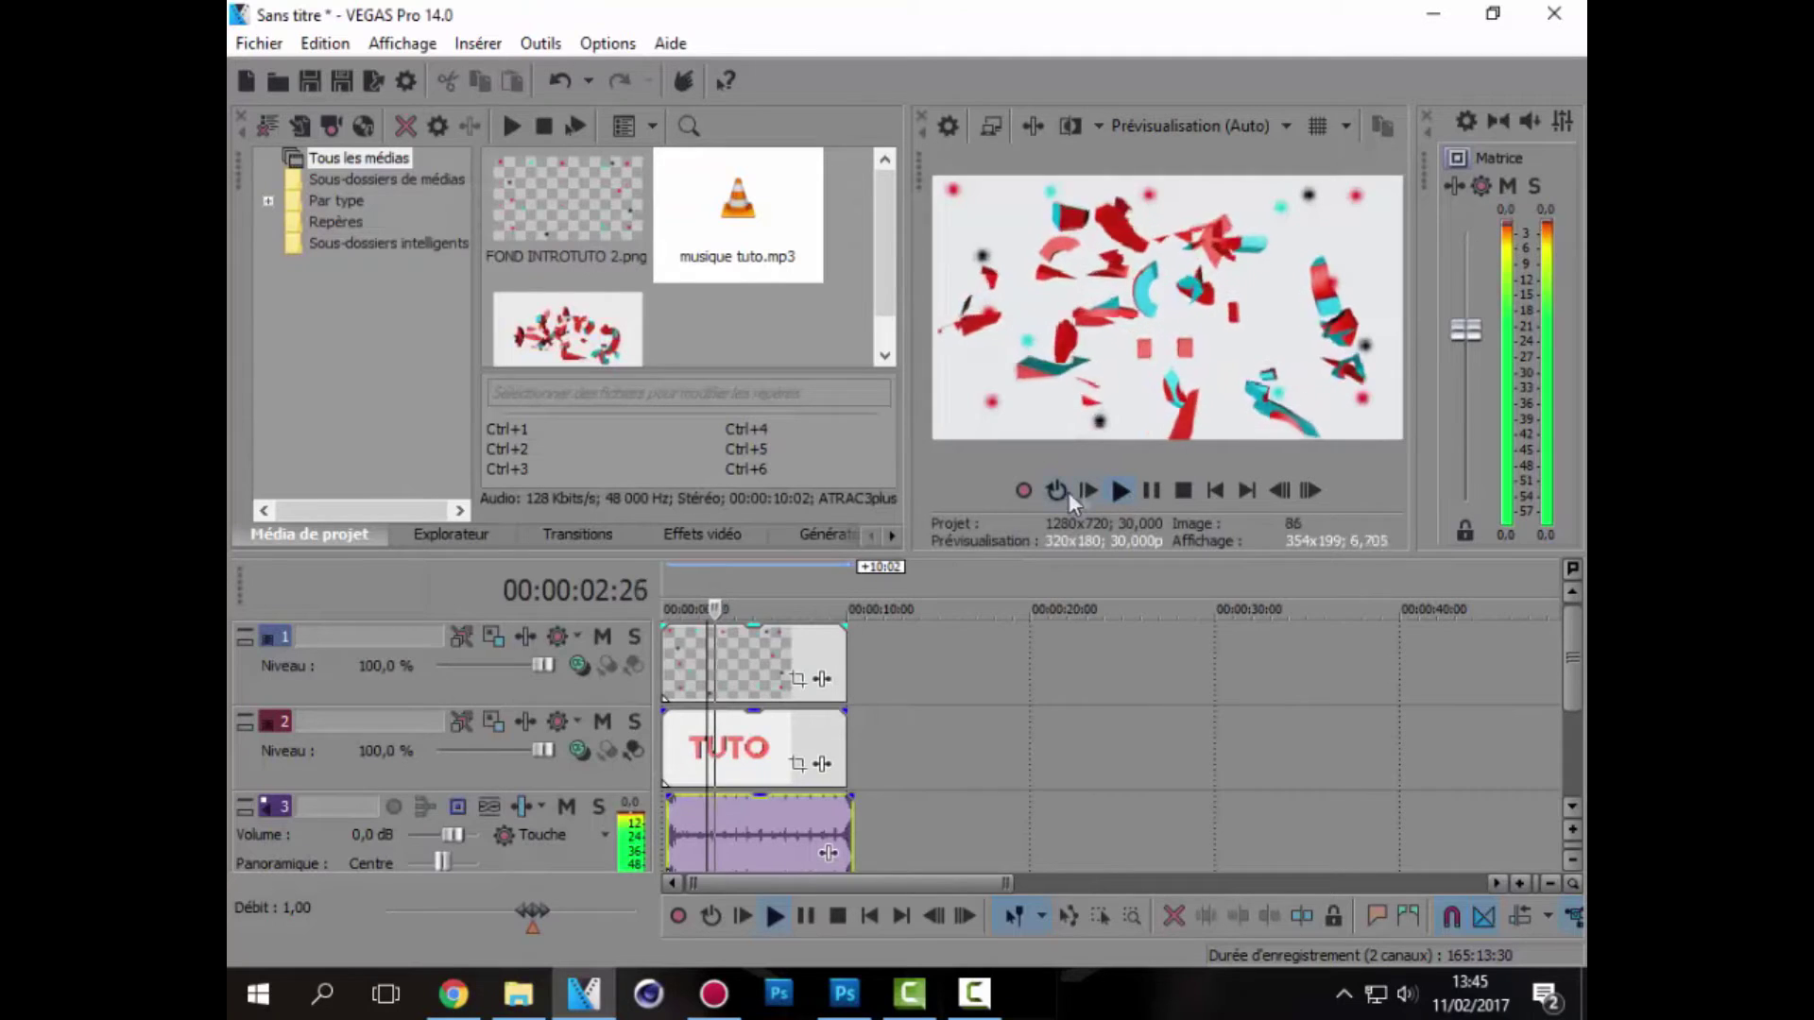
pyautogui.click(1087, 490)
pyautogui.press('Return')
# Add rotation keyframes tilting the background, reaching 13.0° at 3:27, and replay to check.
pyautogui.click(796, 681)
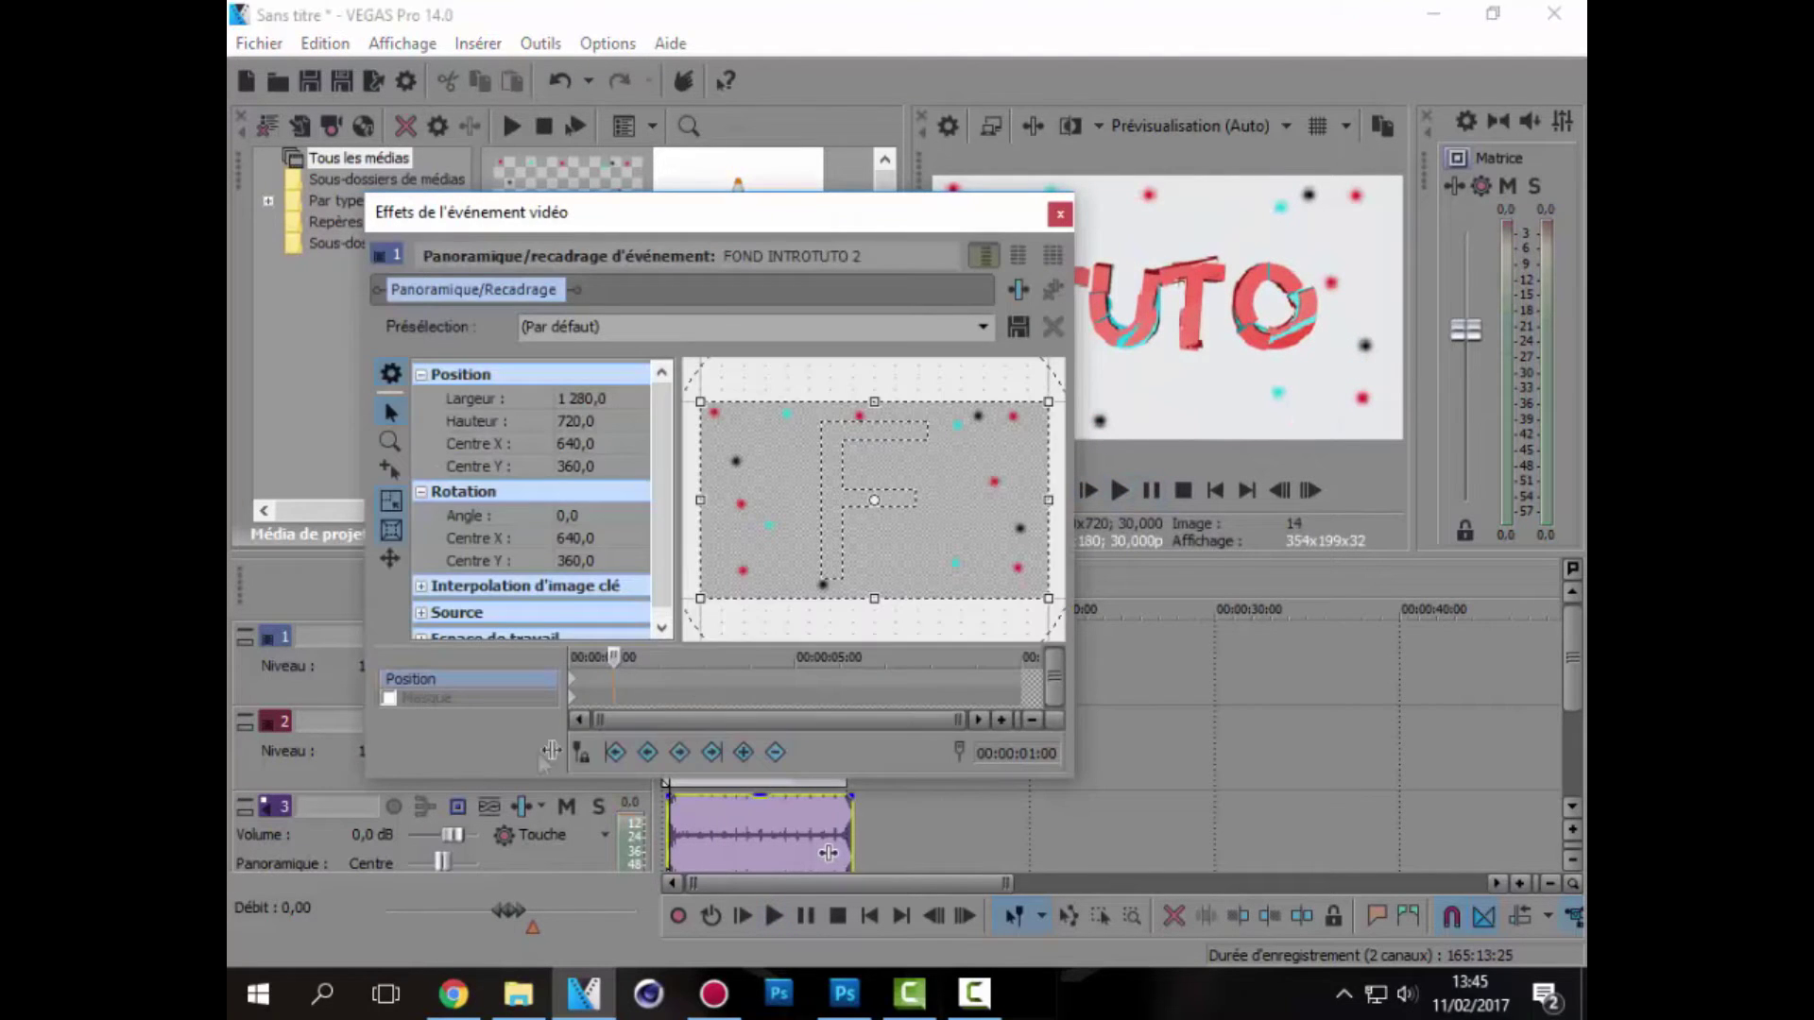
pyautogui.moveTo(888, 616)
pyautogui.mouseDown()
pyautogui.moveTo(926, 616)
pyautogui.moveTo(781, 649)
pyautogui.moveTo(845, 609)
pyautogui.mouseUp()
pyautogui.click(707, 682)
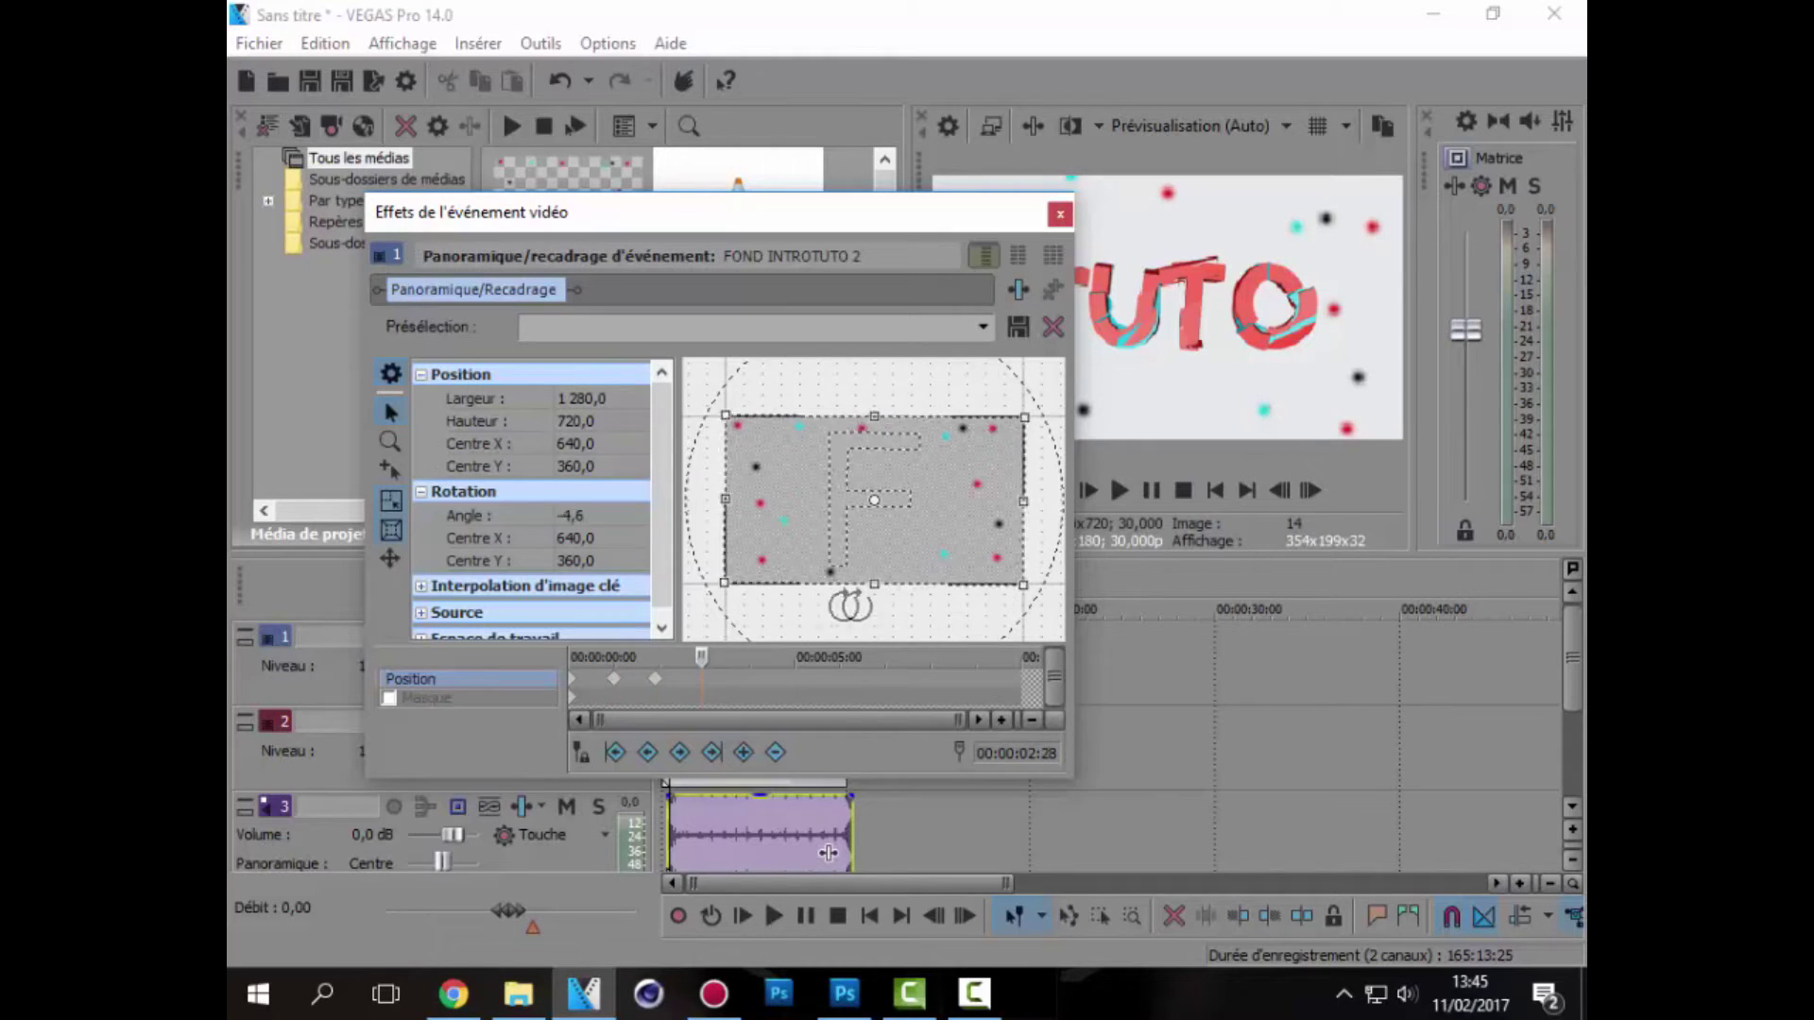
pyautogui.moveTo(855, 625); pyautogui.dragTo(773, 652)
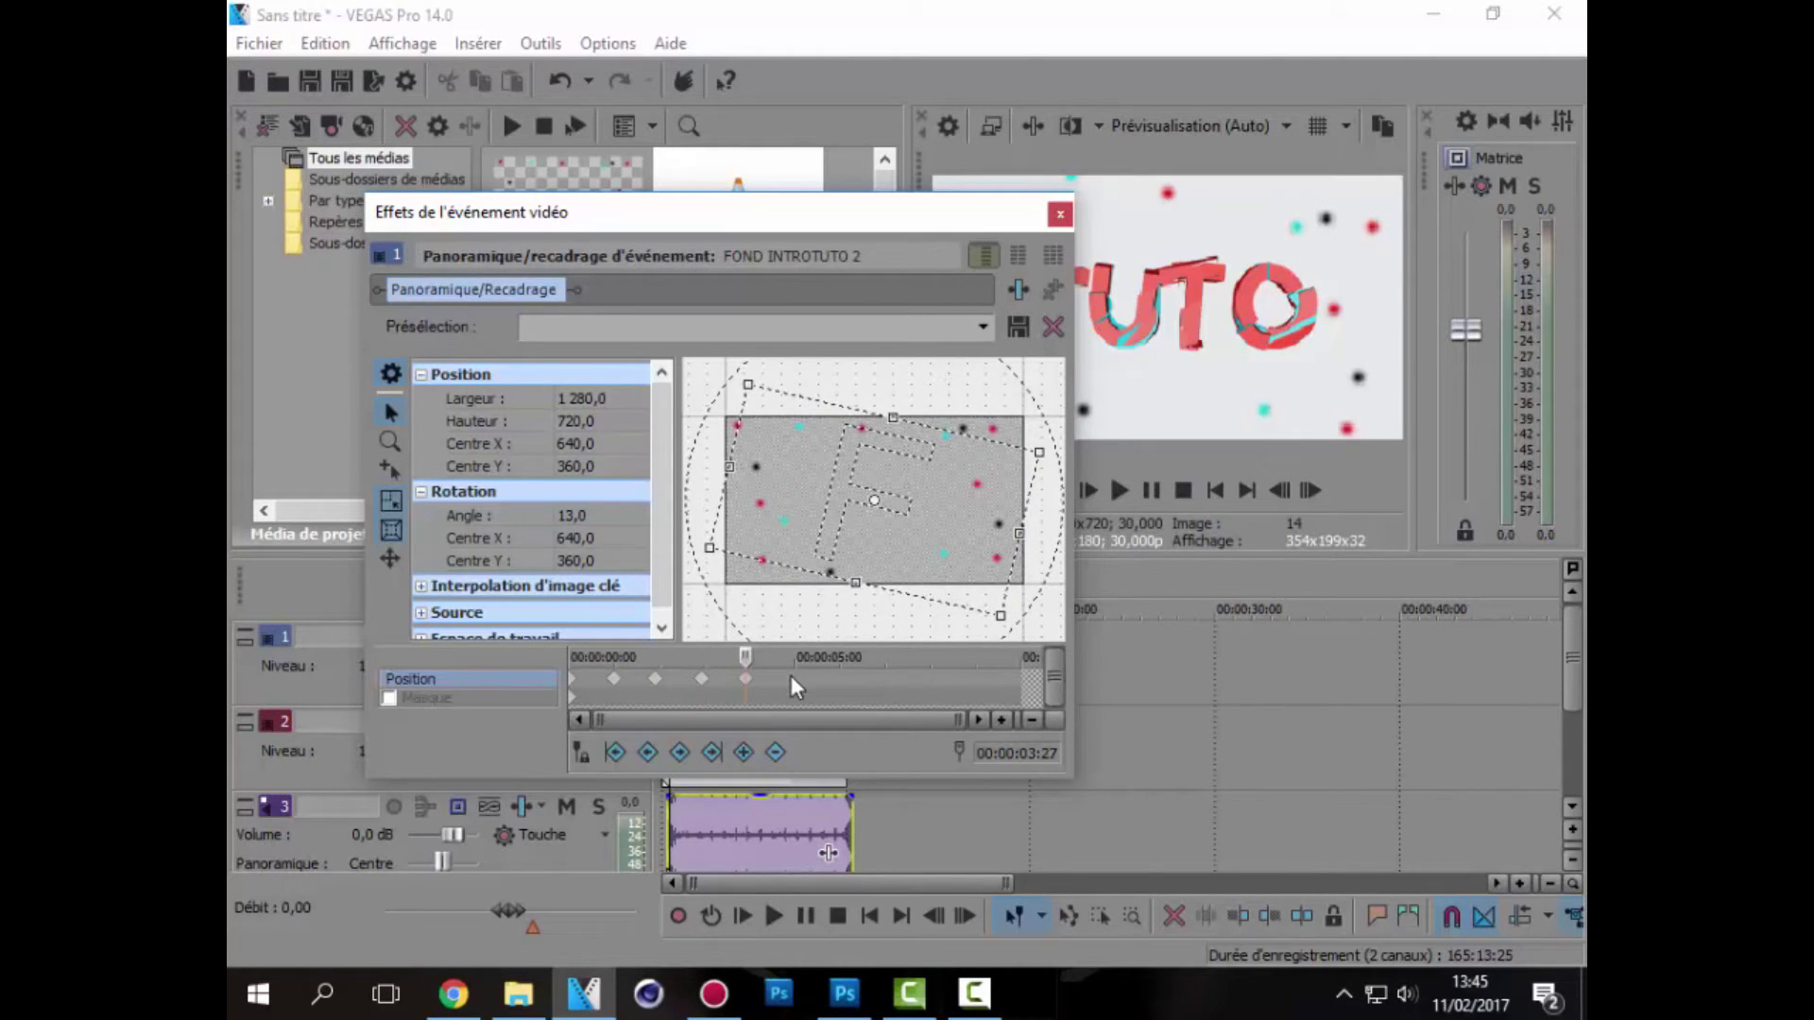
pyautogui.click(1060, 213)
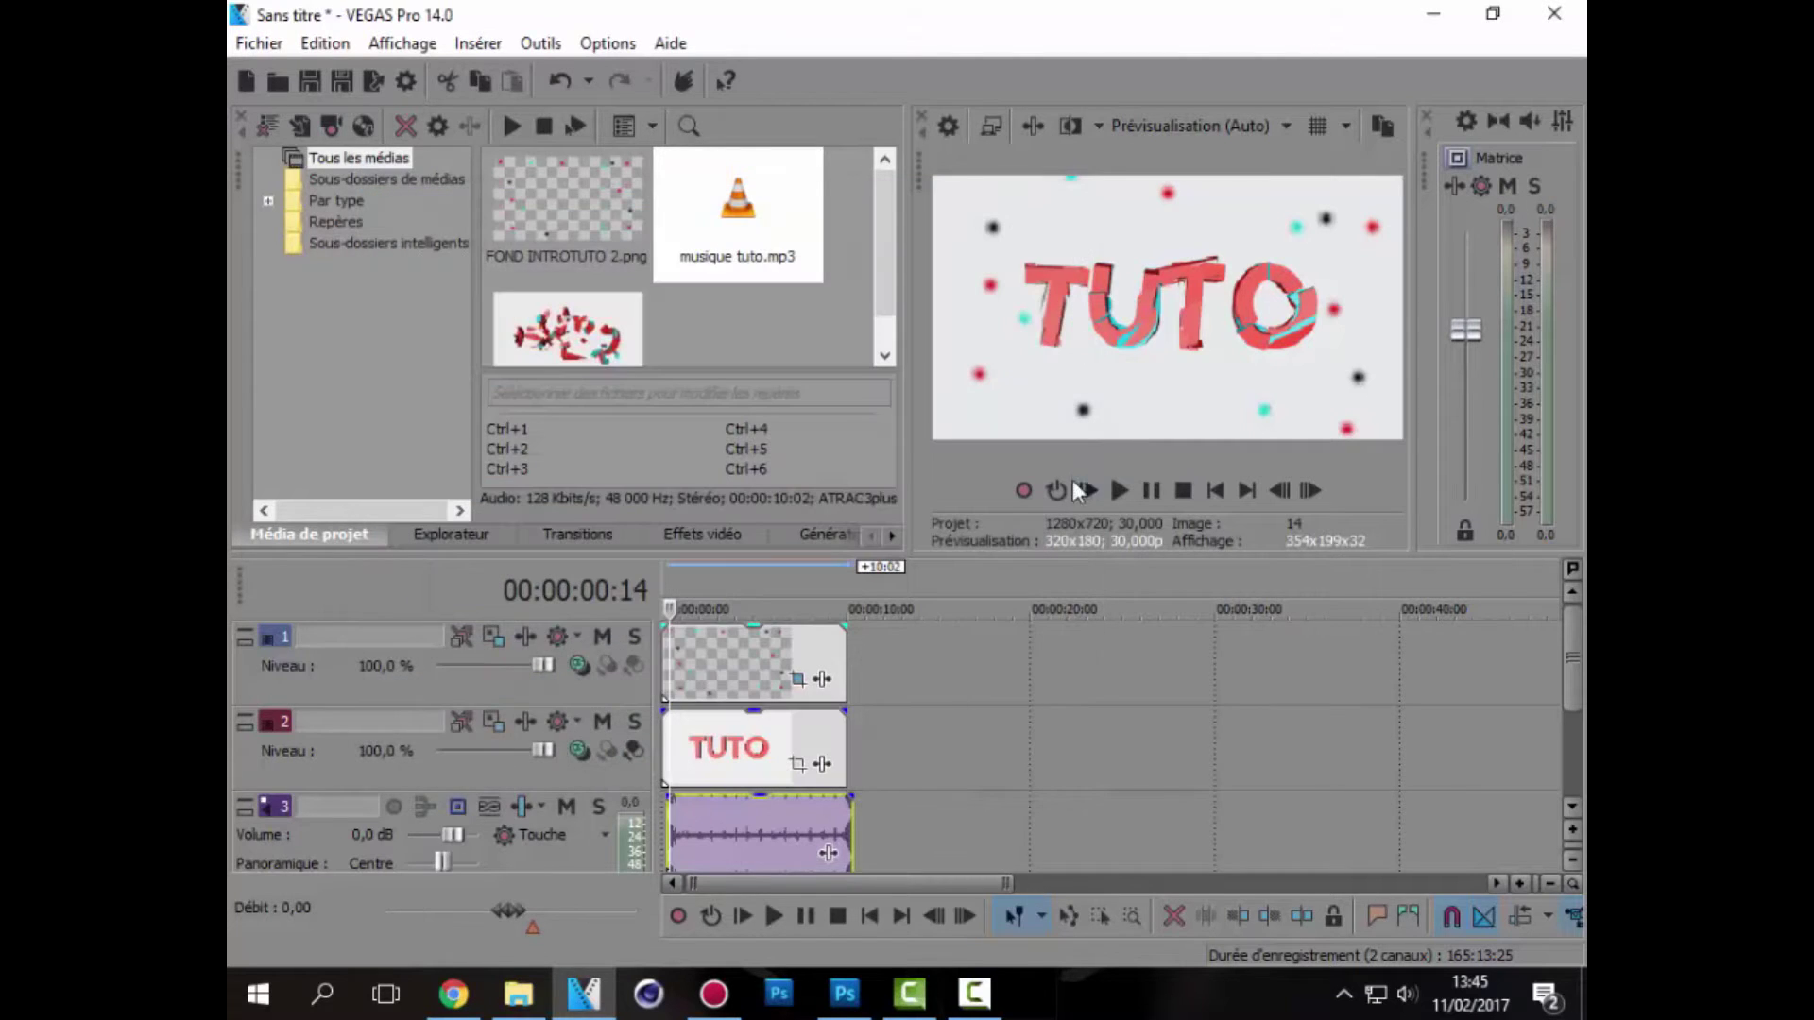
pyautogui.click(1118, 489)
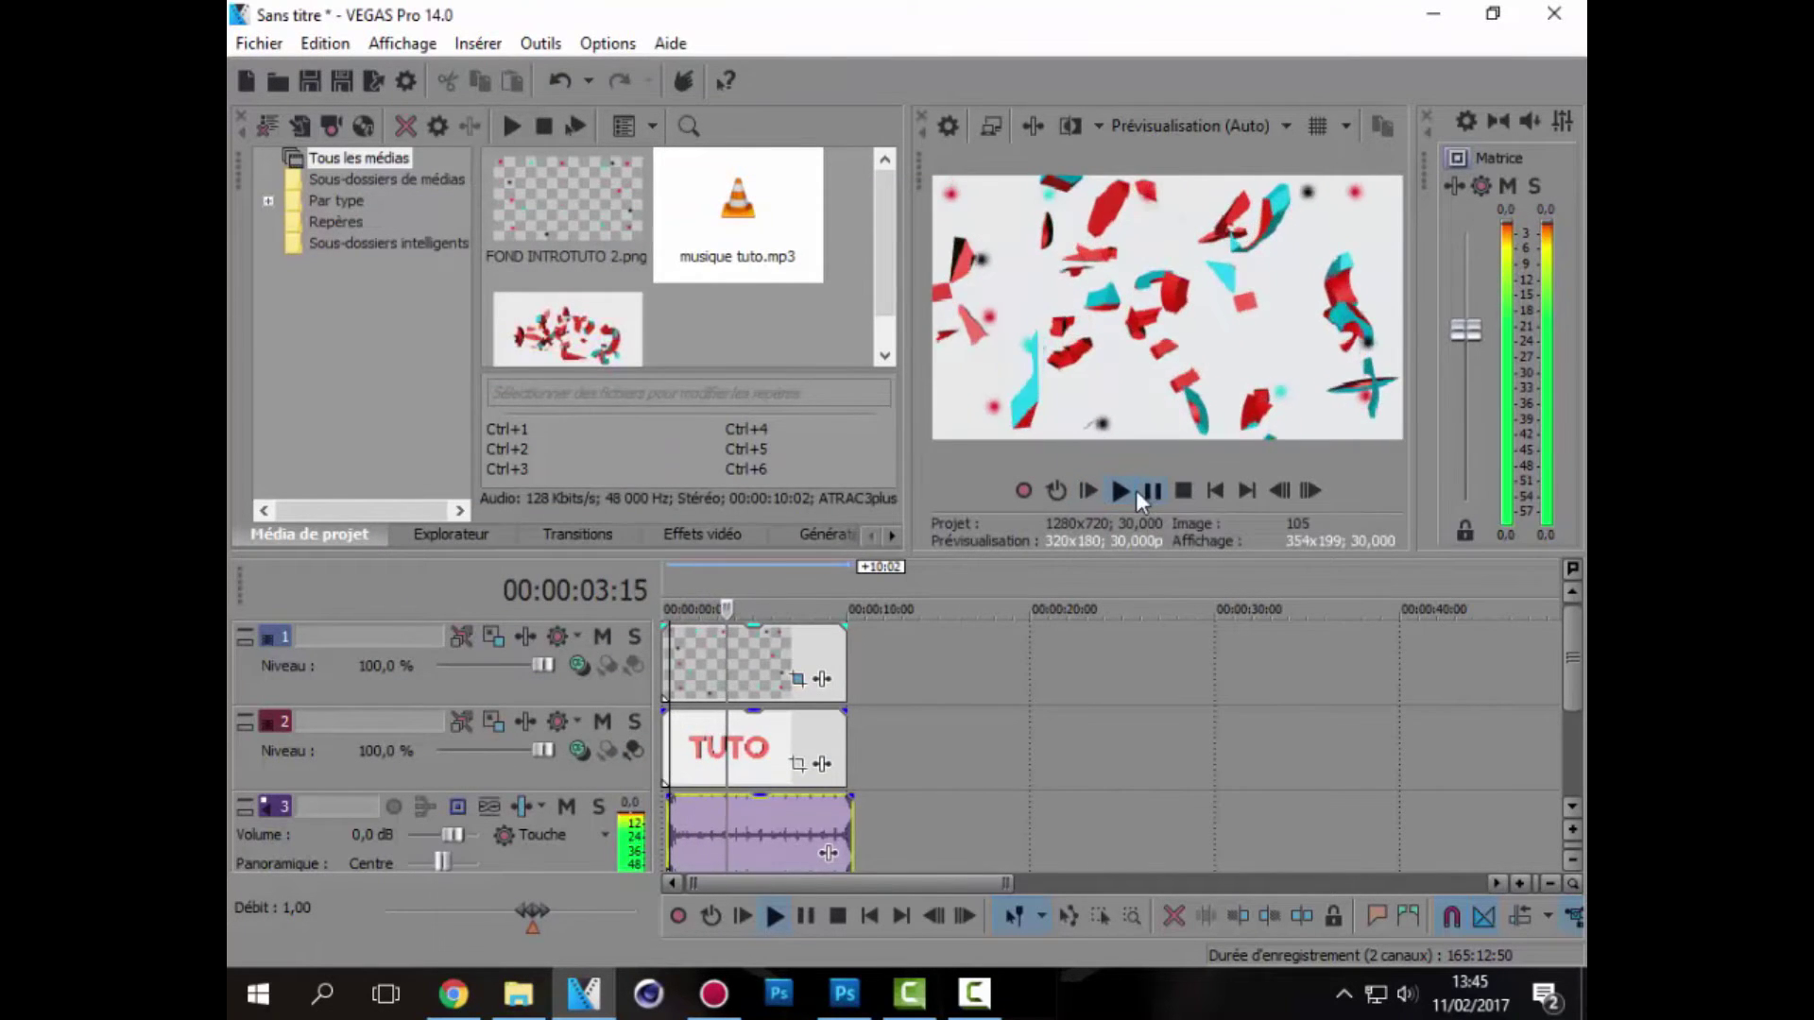
pyautogui.click(1138, 490)
pyautogui.click(798, 678)
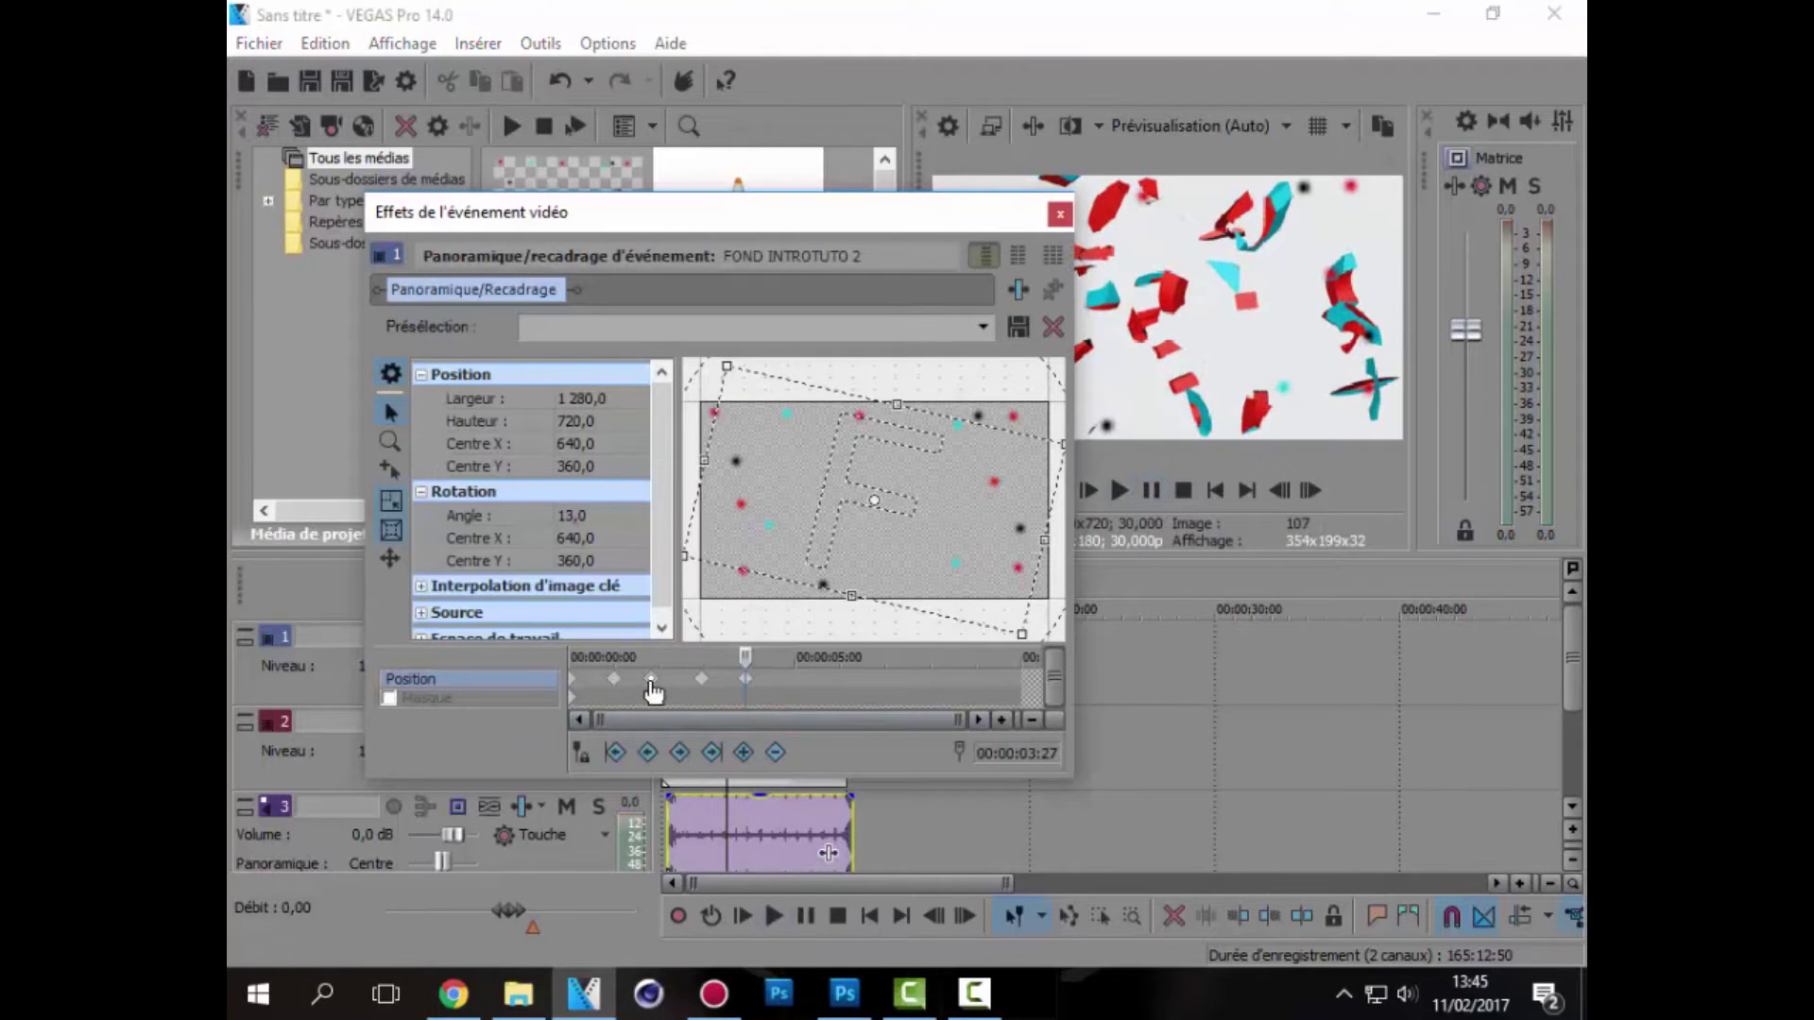
# Shift the third and fourth rotation keyframes slightly earlier and replay the intro.
pyautogui.moveTo(700, 684); pyautogui.dragTo(692, 684)
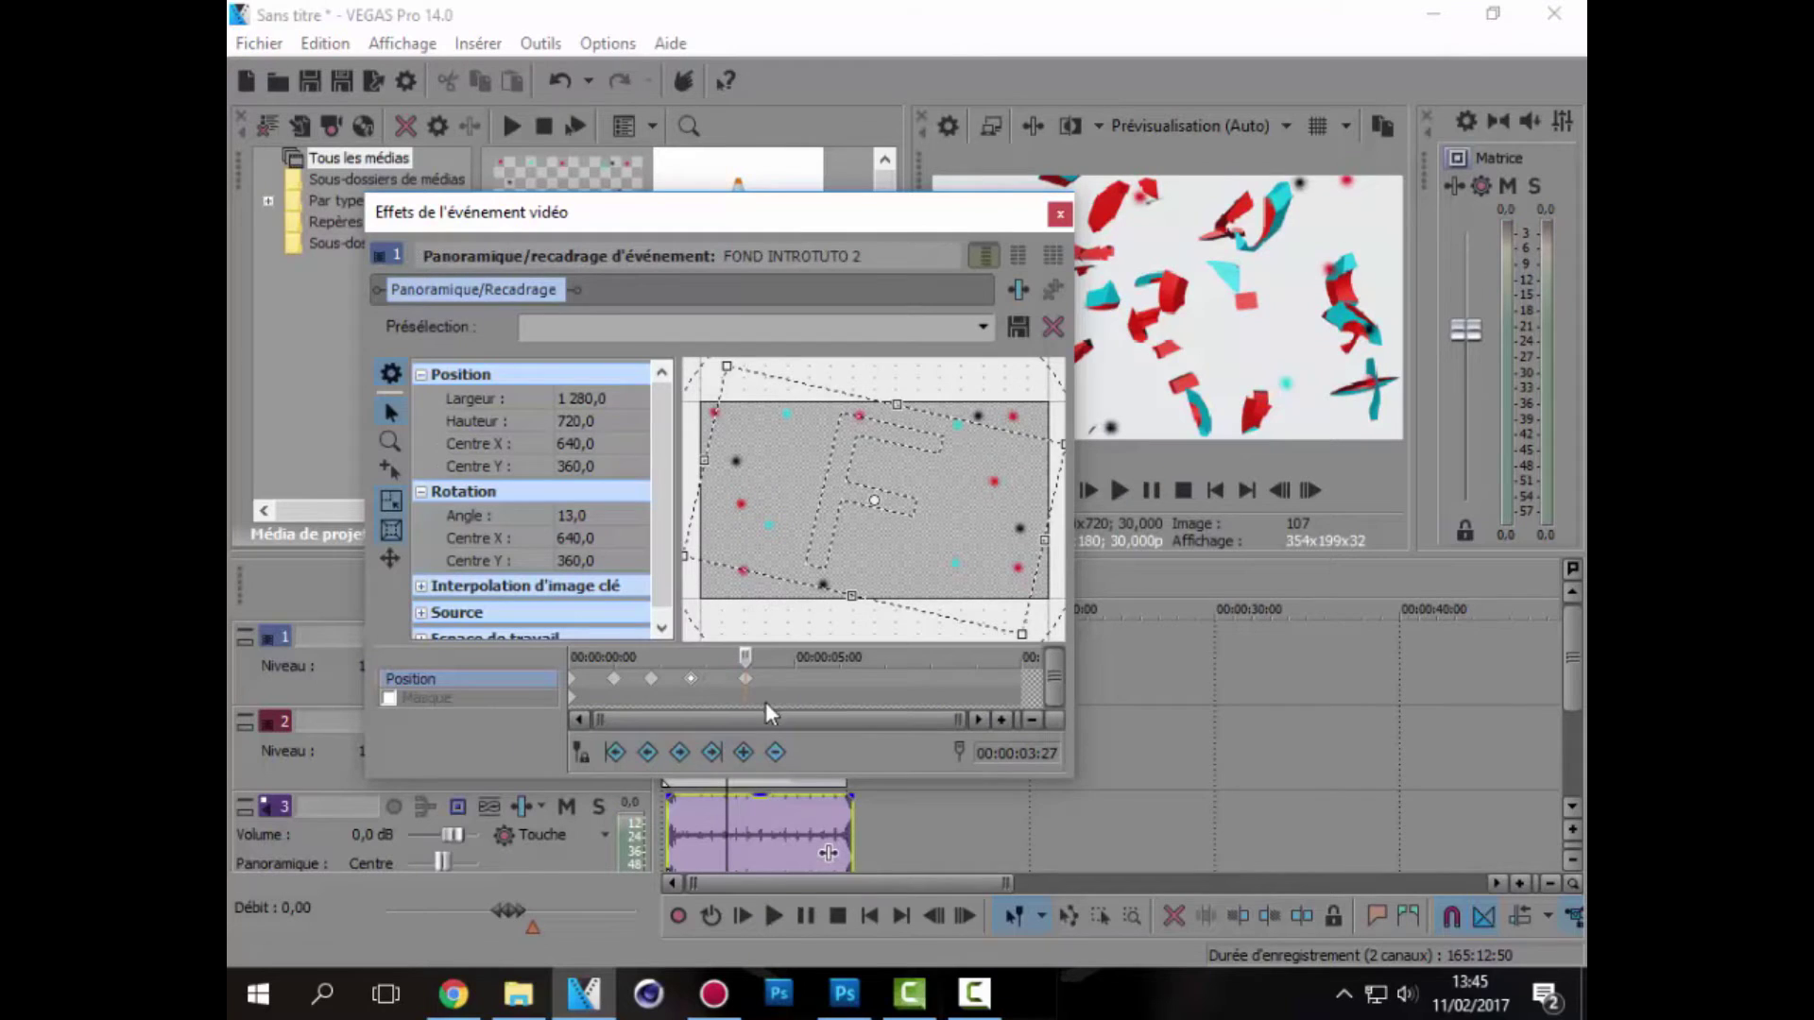
pyautogui.moveTo(741, 684); pyautogui.dragTo(736, 684)
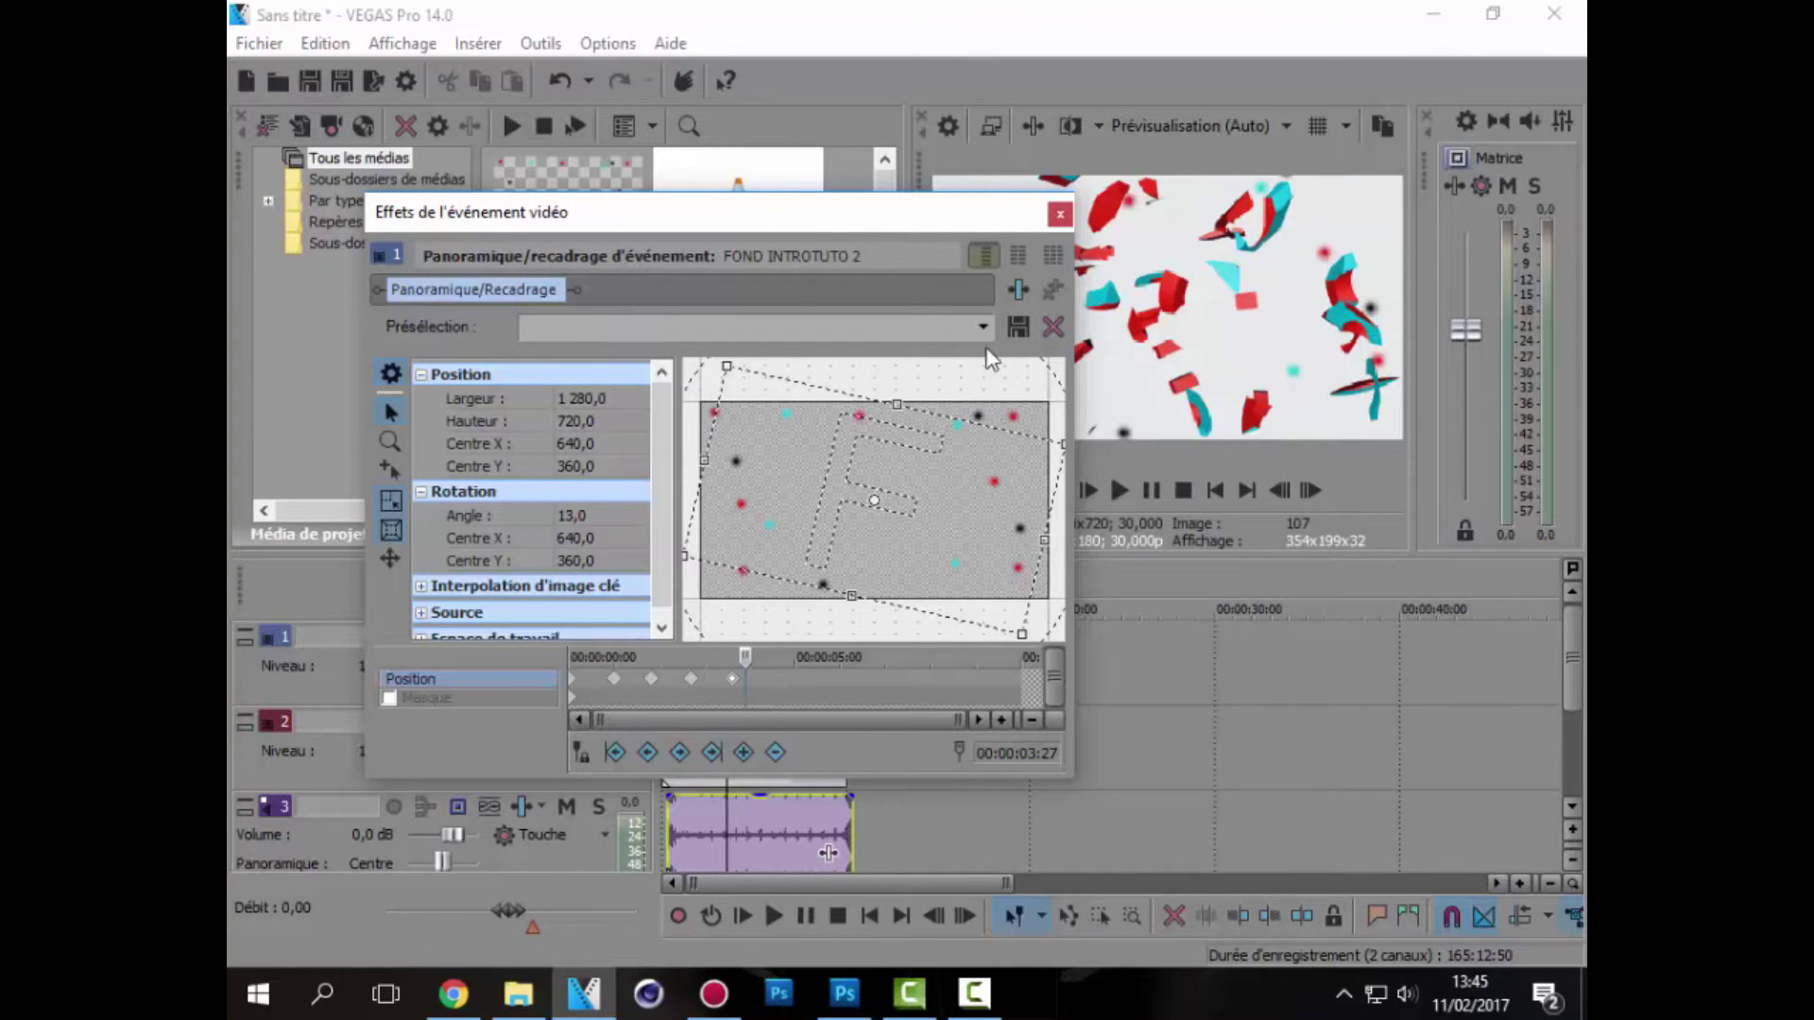
pyautogui.click(1060, 214)
pyautogui.click(1089, 490)
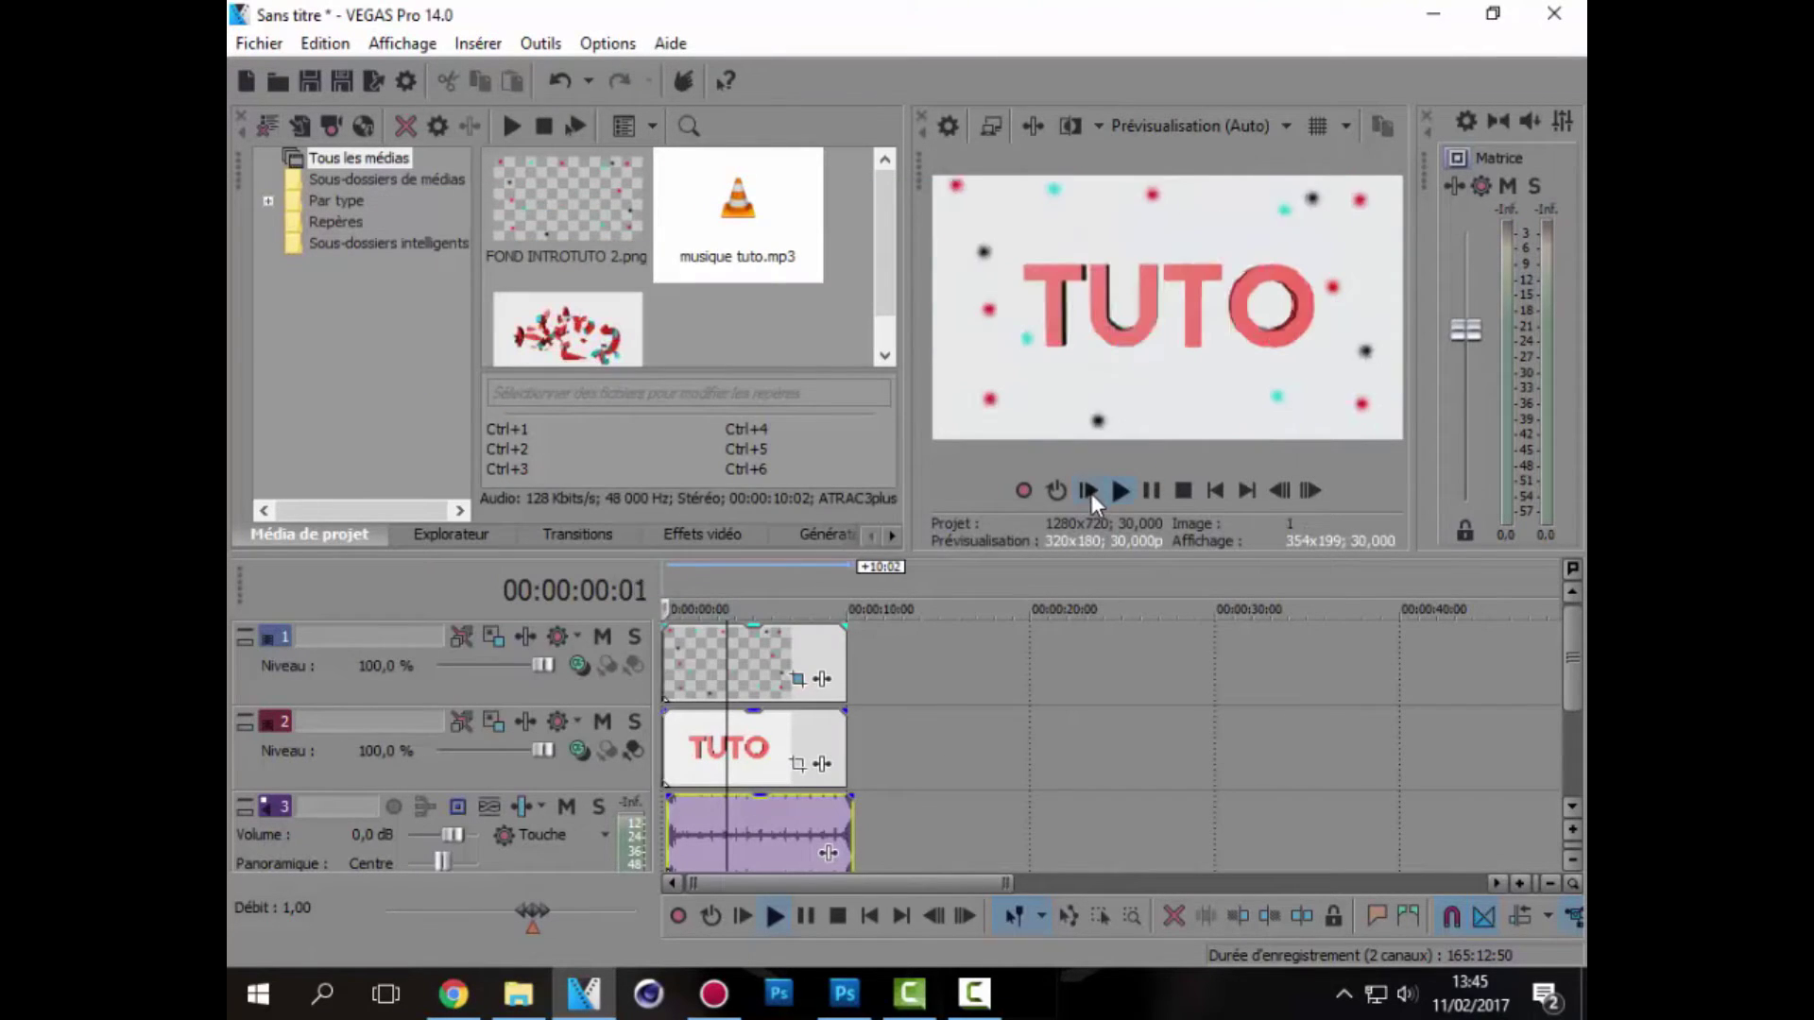
pyautogui.press('Return')
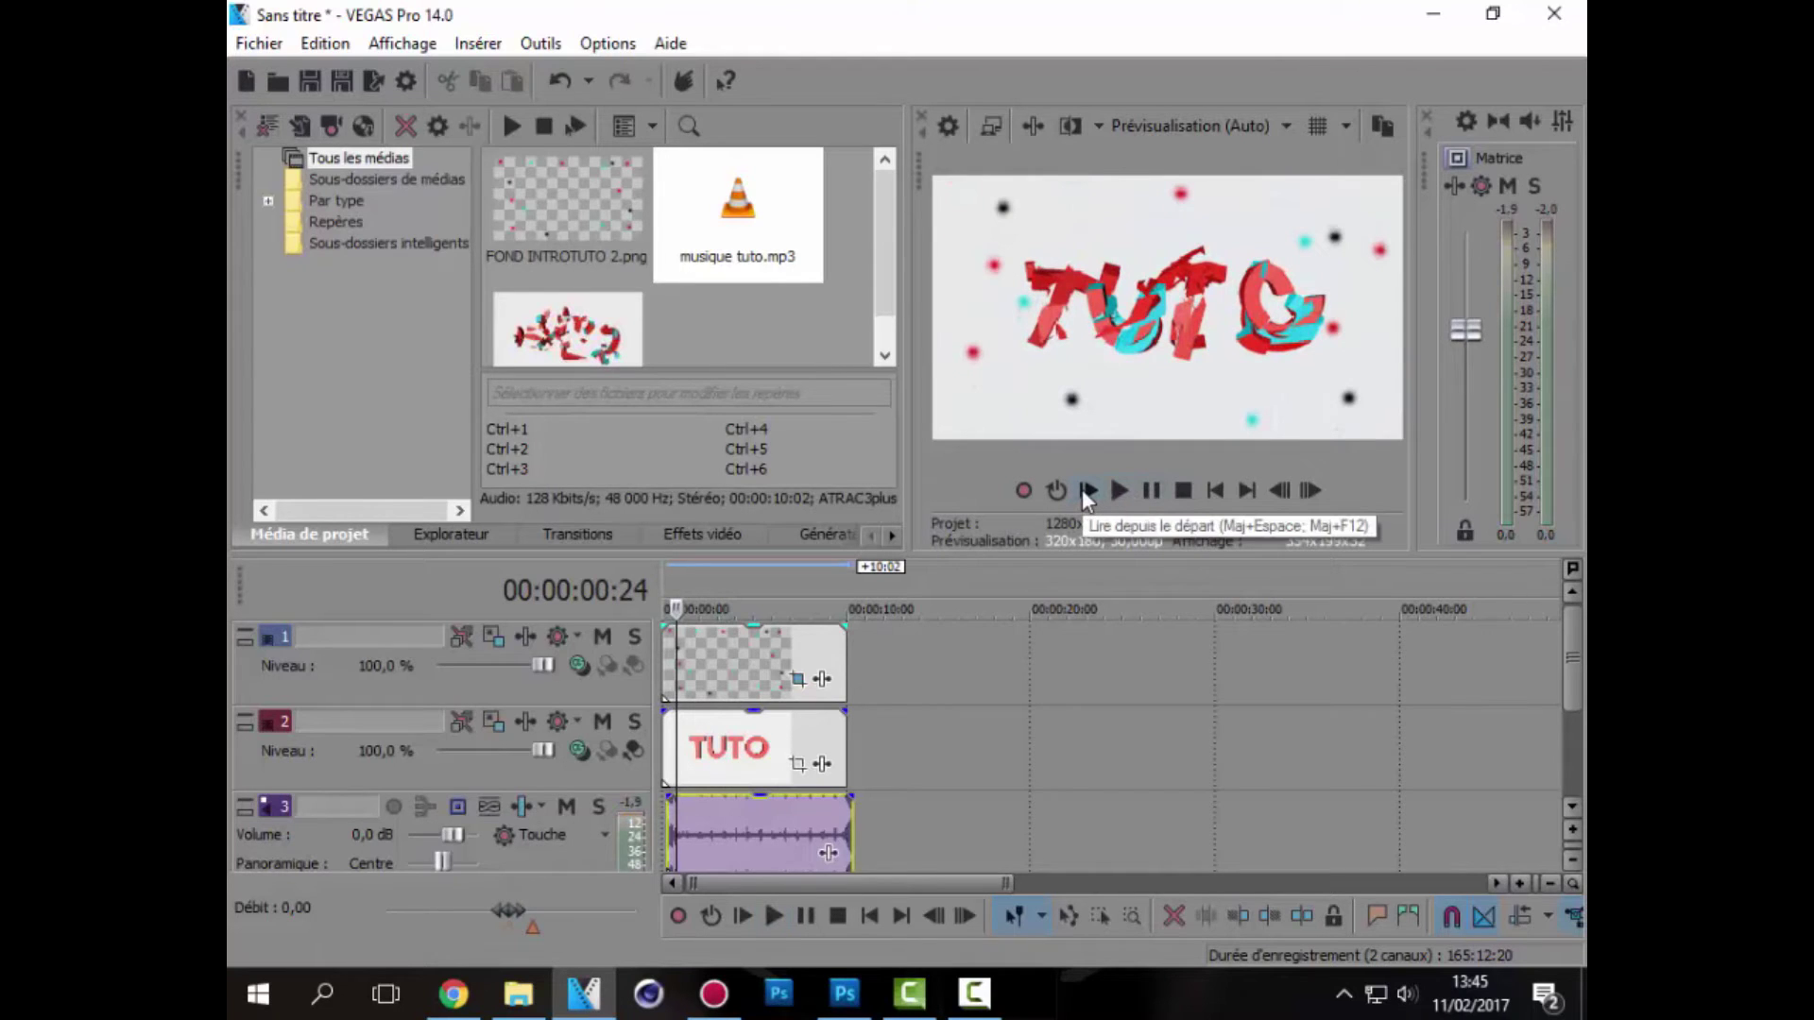
pyautogui.click(1084, 490)
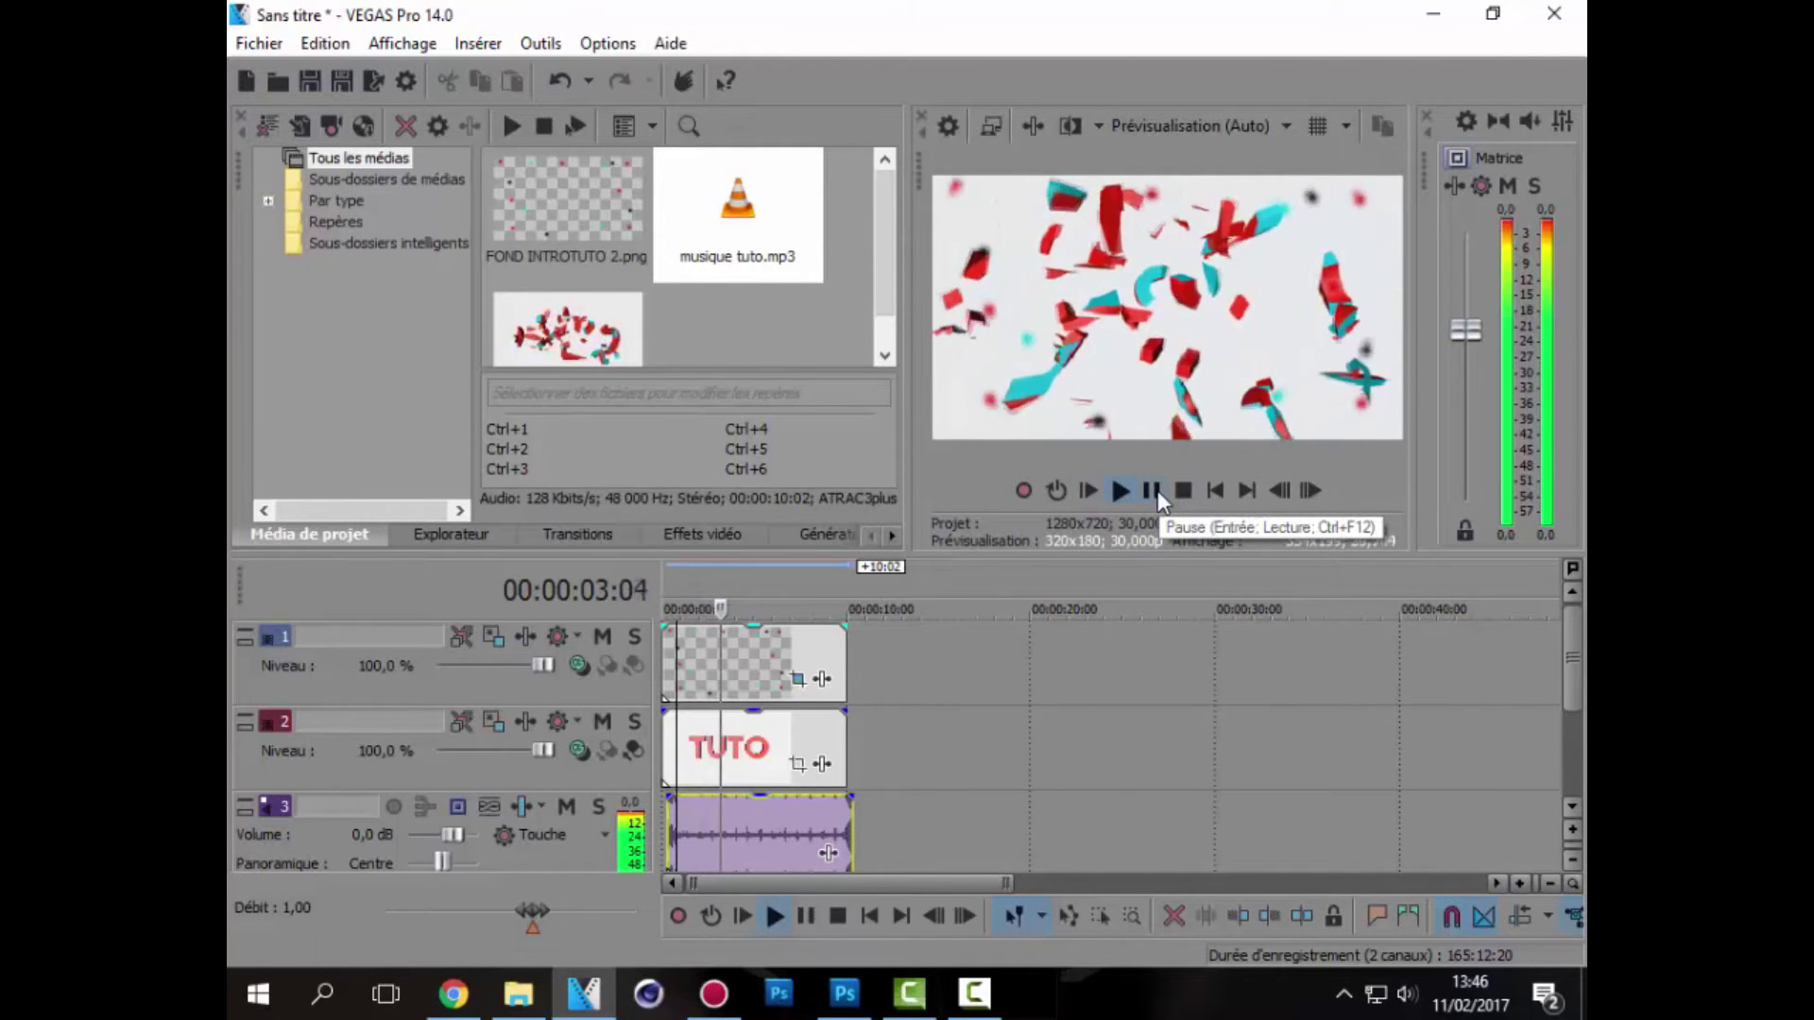
pyautogui.click(1158, 490)
# Add rotation keyframes at -14.9° and 11.1° at 04:06, then review playback.
pyautogui.click(799, 678)
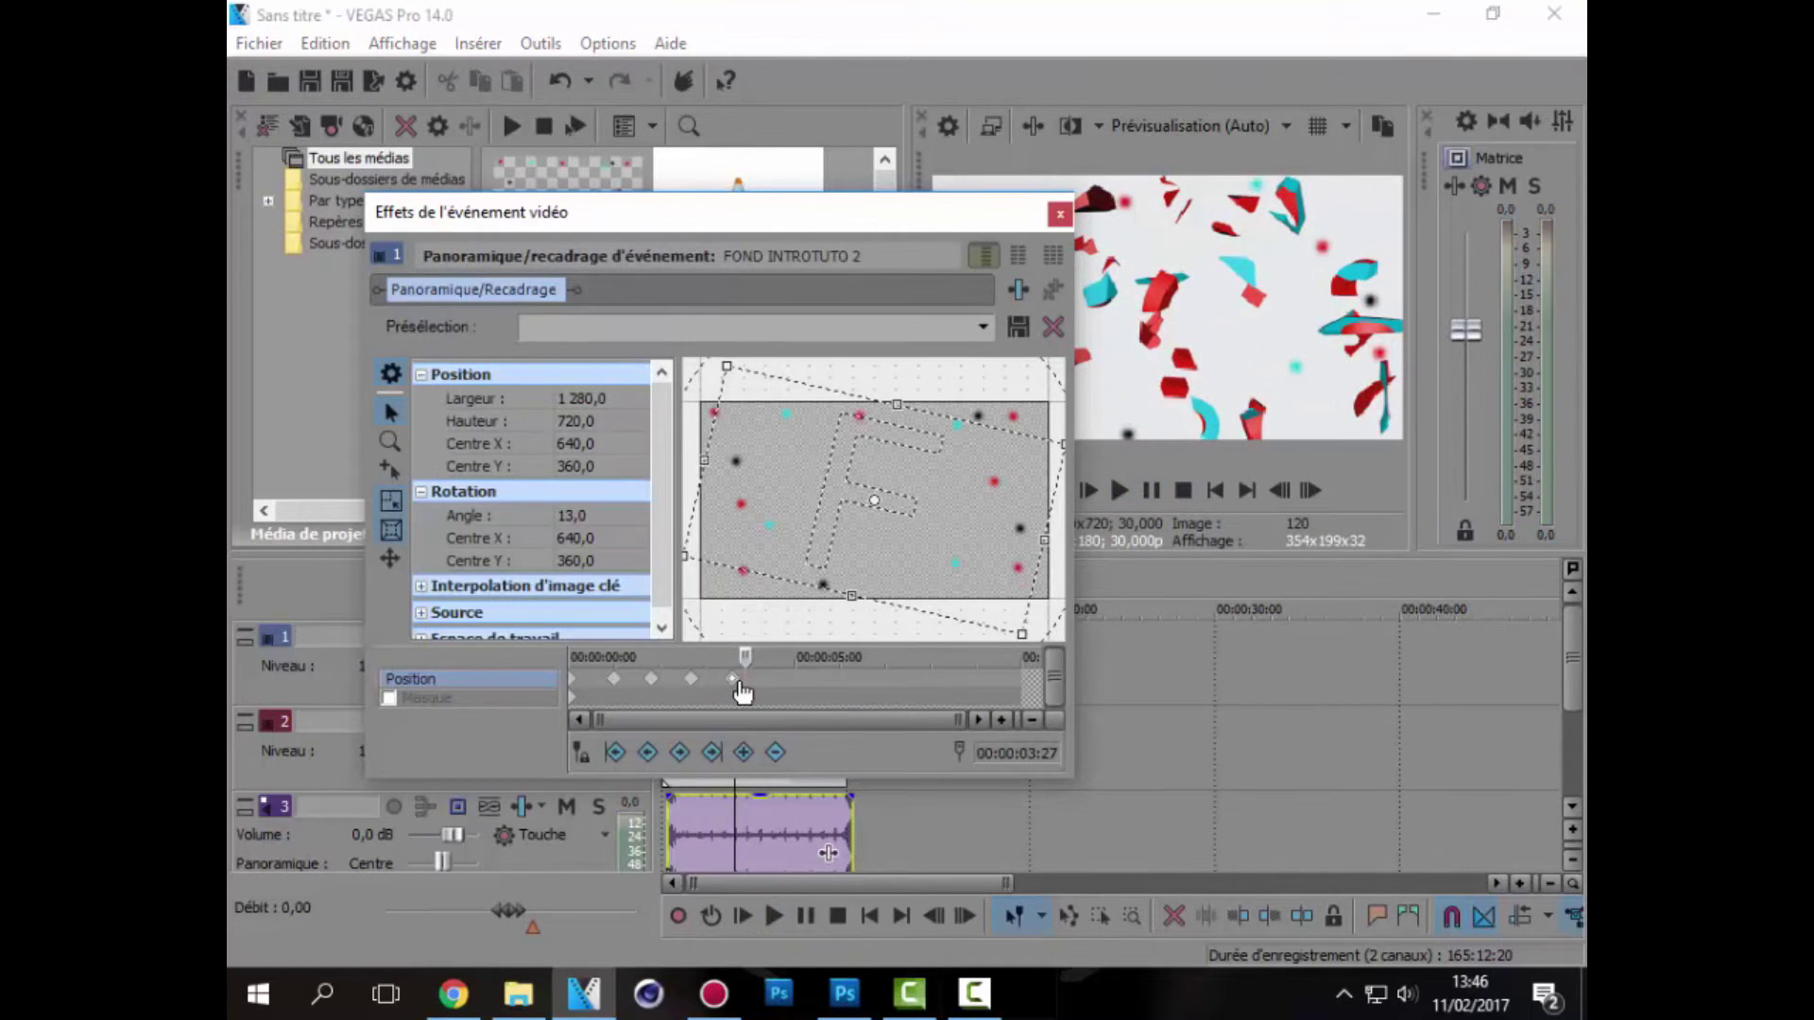
pyautogui.moveTo(845, 625); pyautogui.dragTo(902, 619)
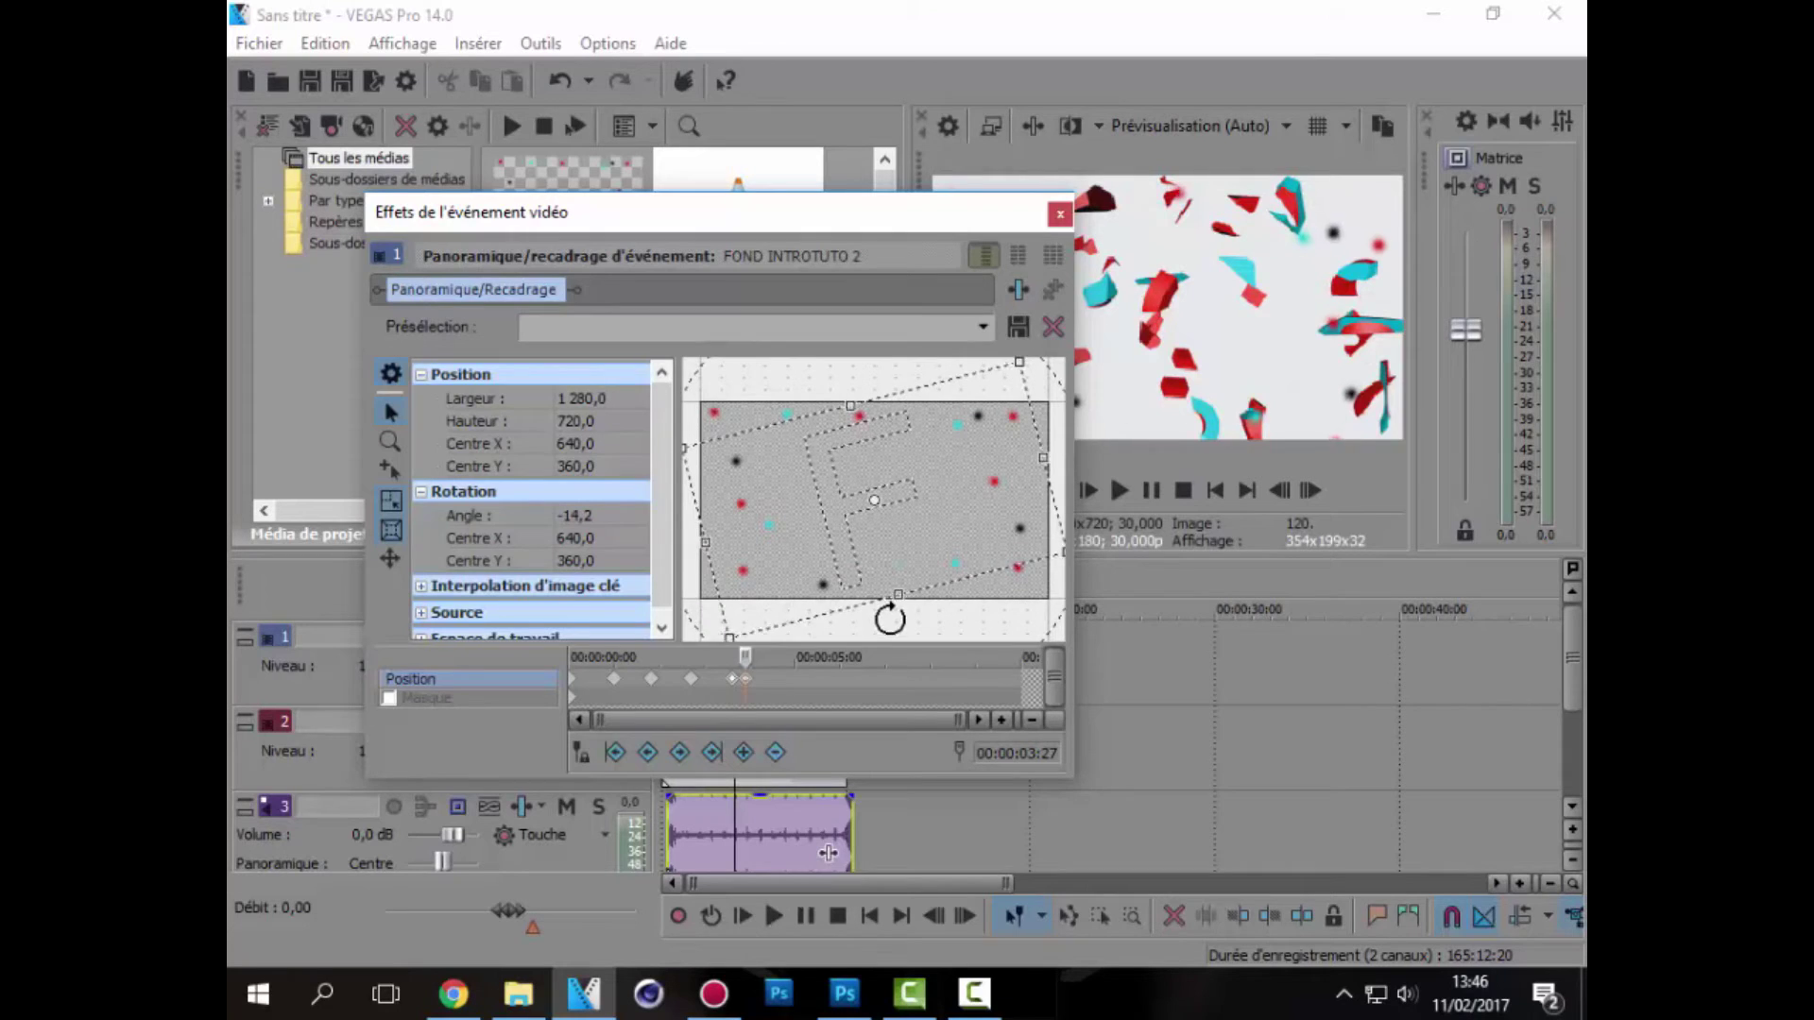
pyautogui.click(759, 685)
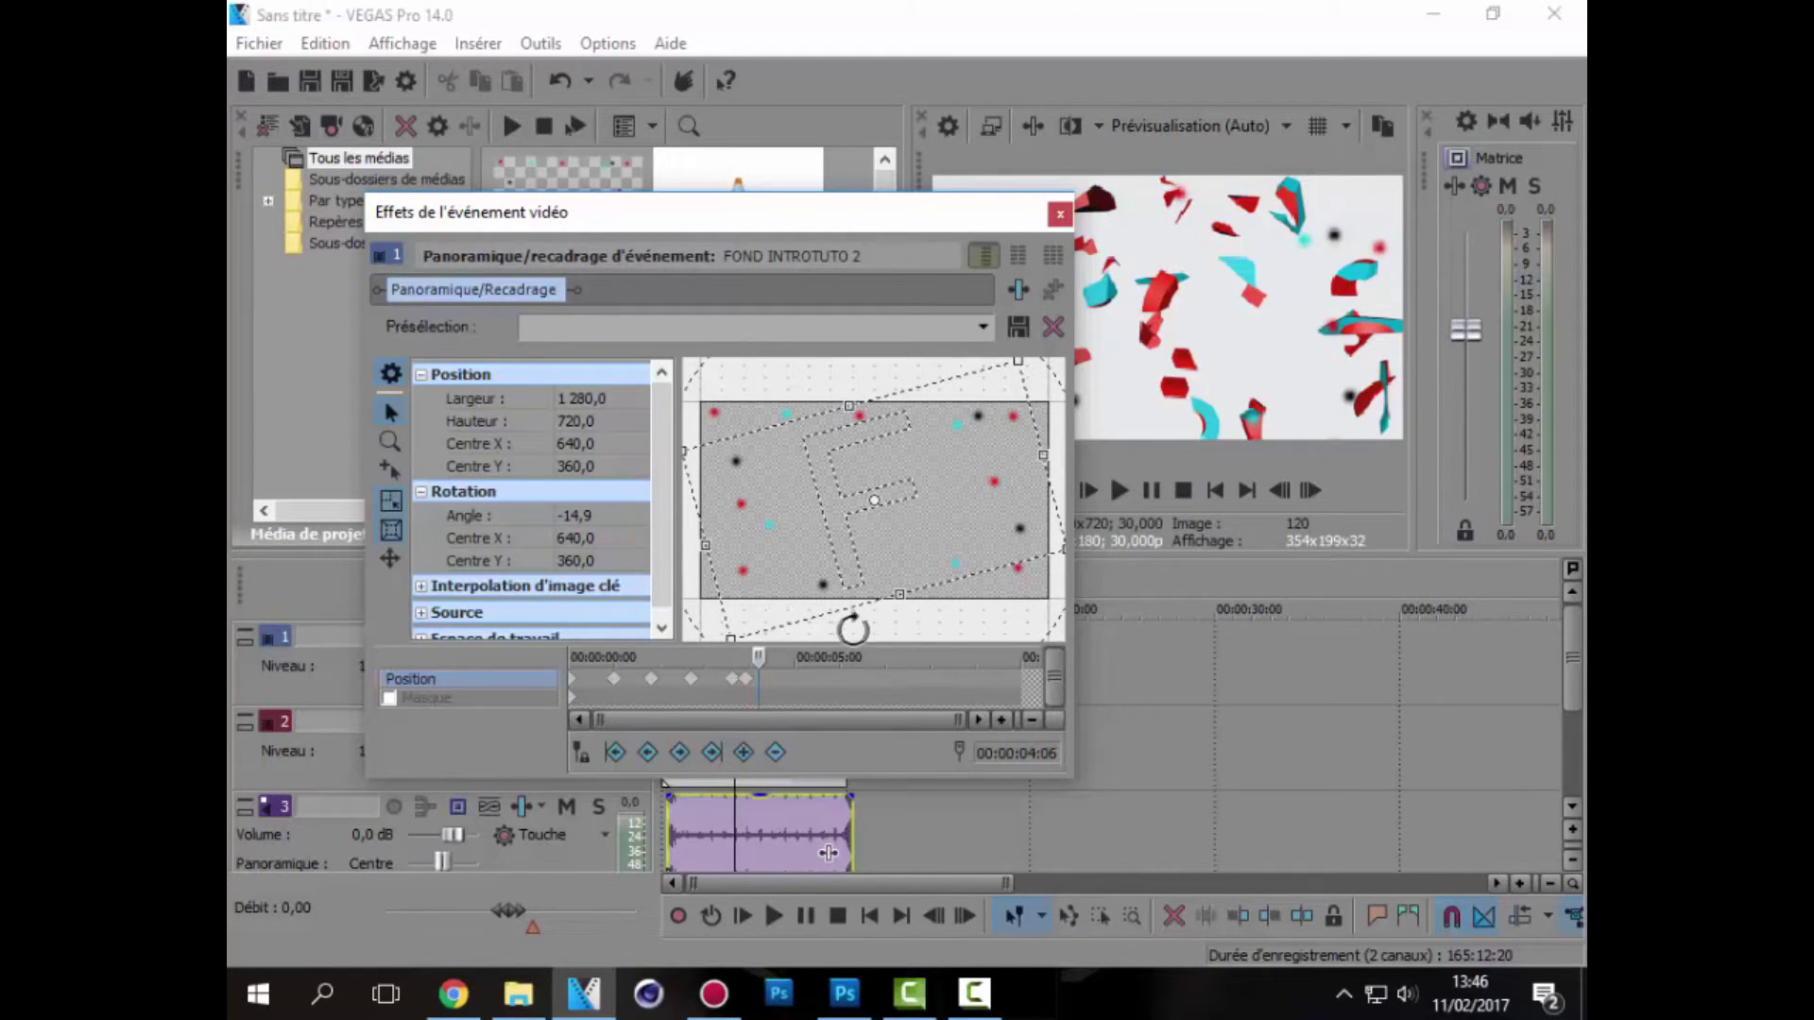
pyautogui.moveTo(854, 627); pyautogui.dragTo(787, 652)
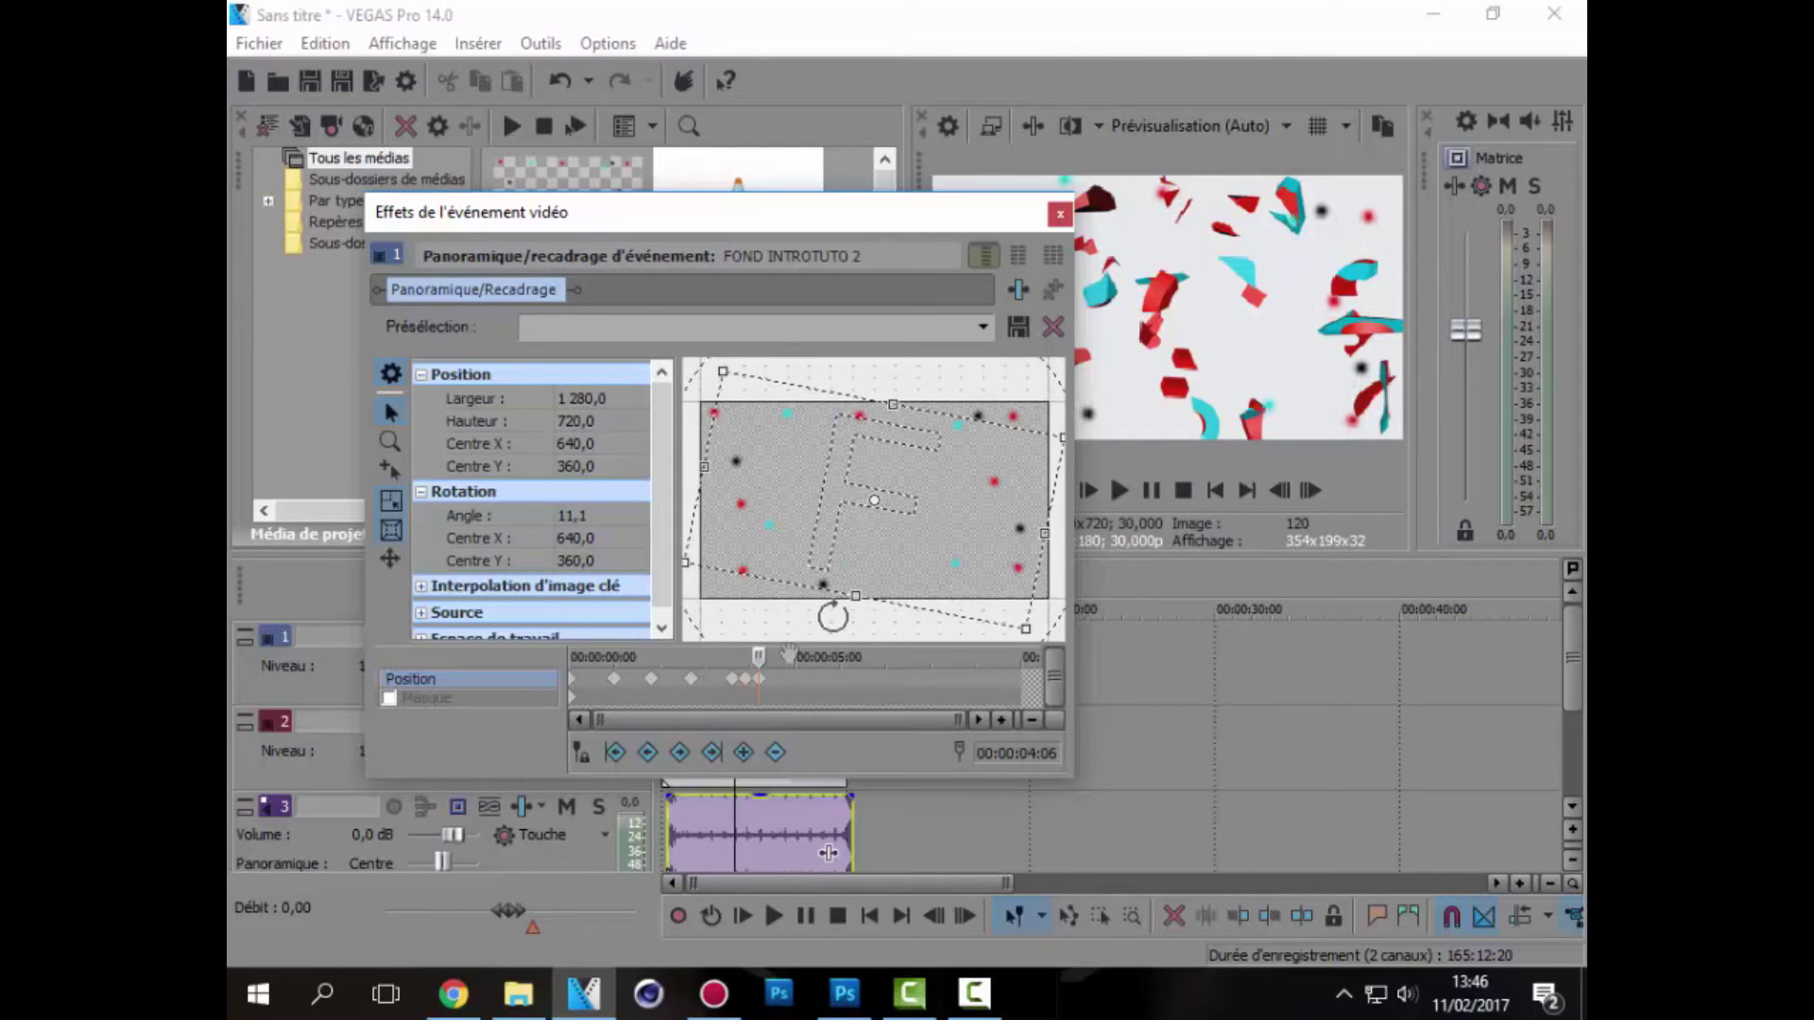
pyautogui.click(1060, 214)
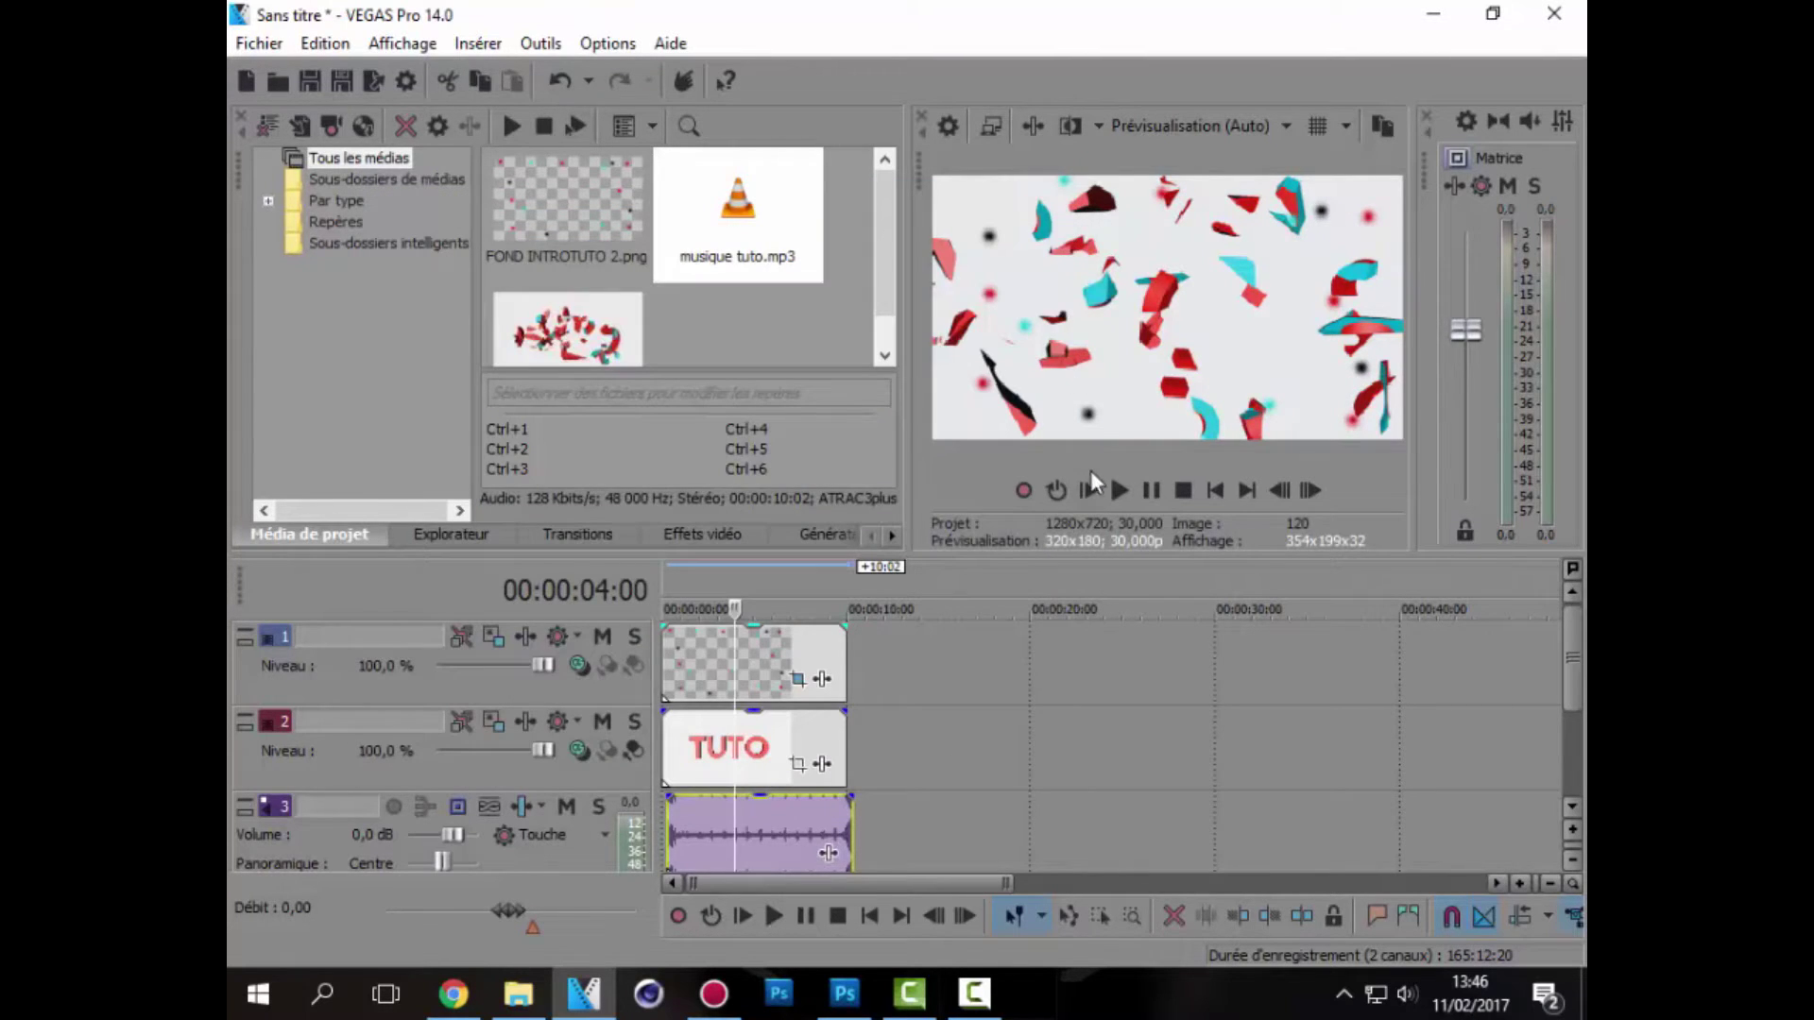
pyautogui.click(1130, 487)
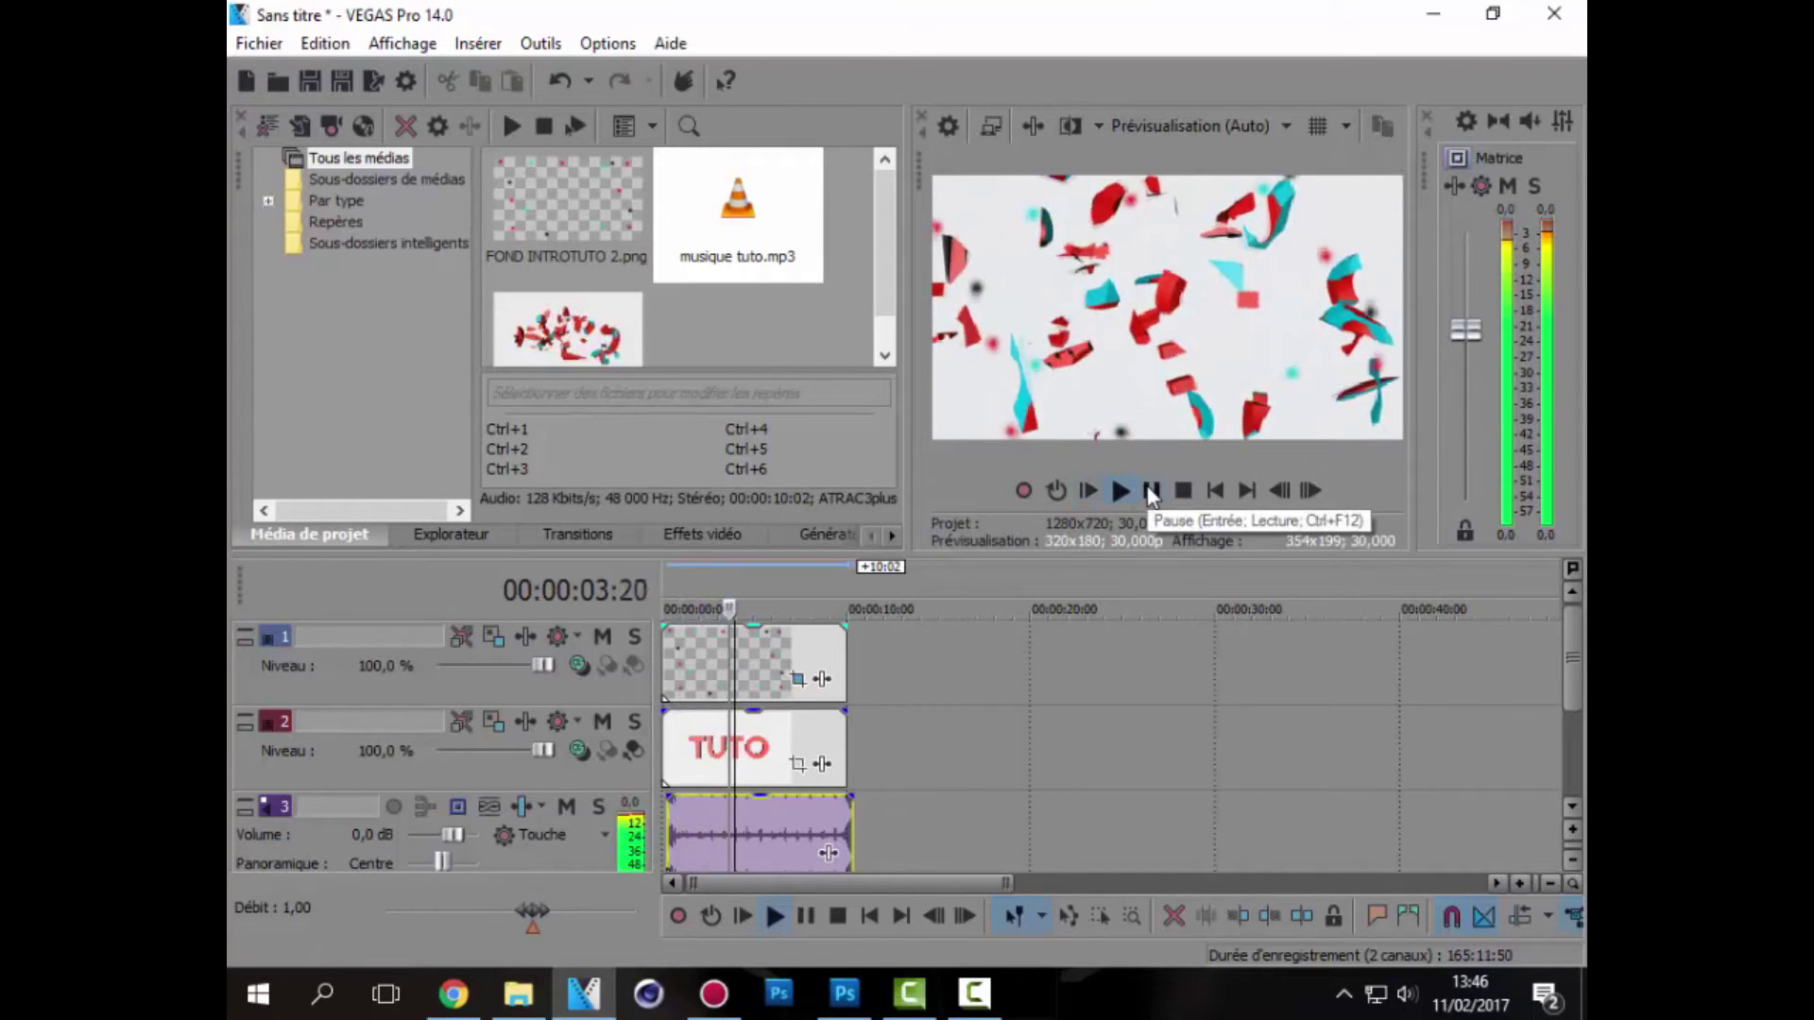
pyautogui.click(1151, 491)
# Move the last rotation keyframe earlier beside the others and replay the intro.
pyautogui.click(798, 682)
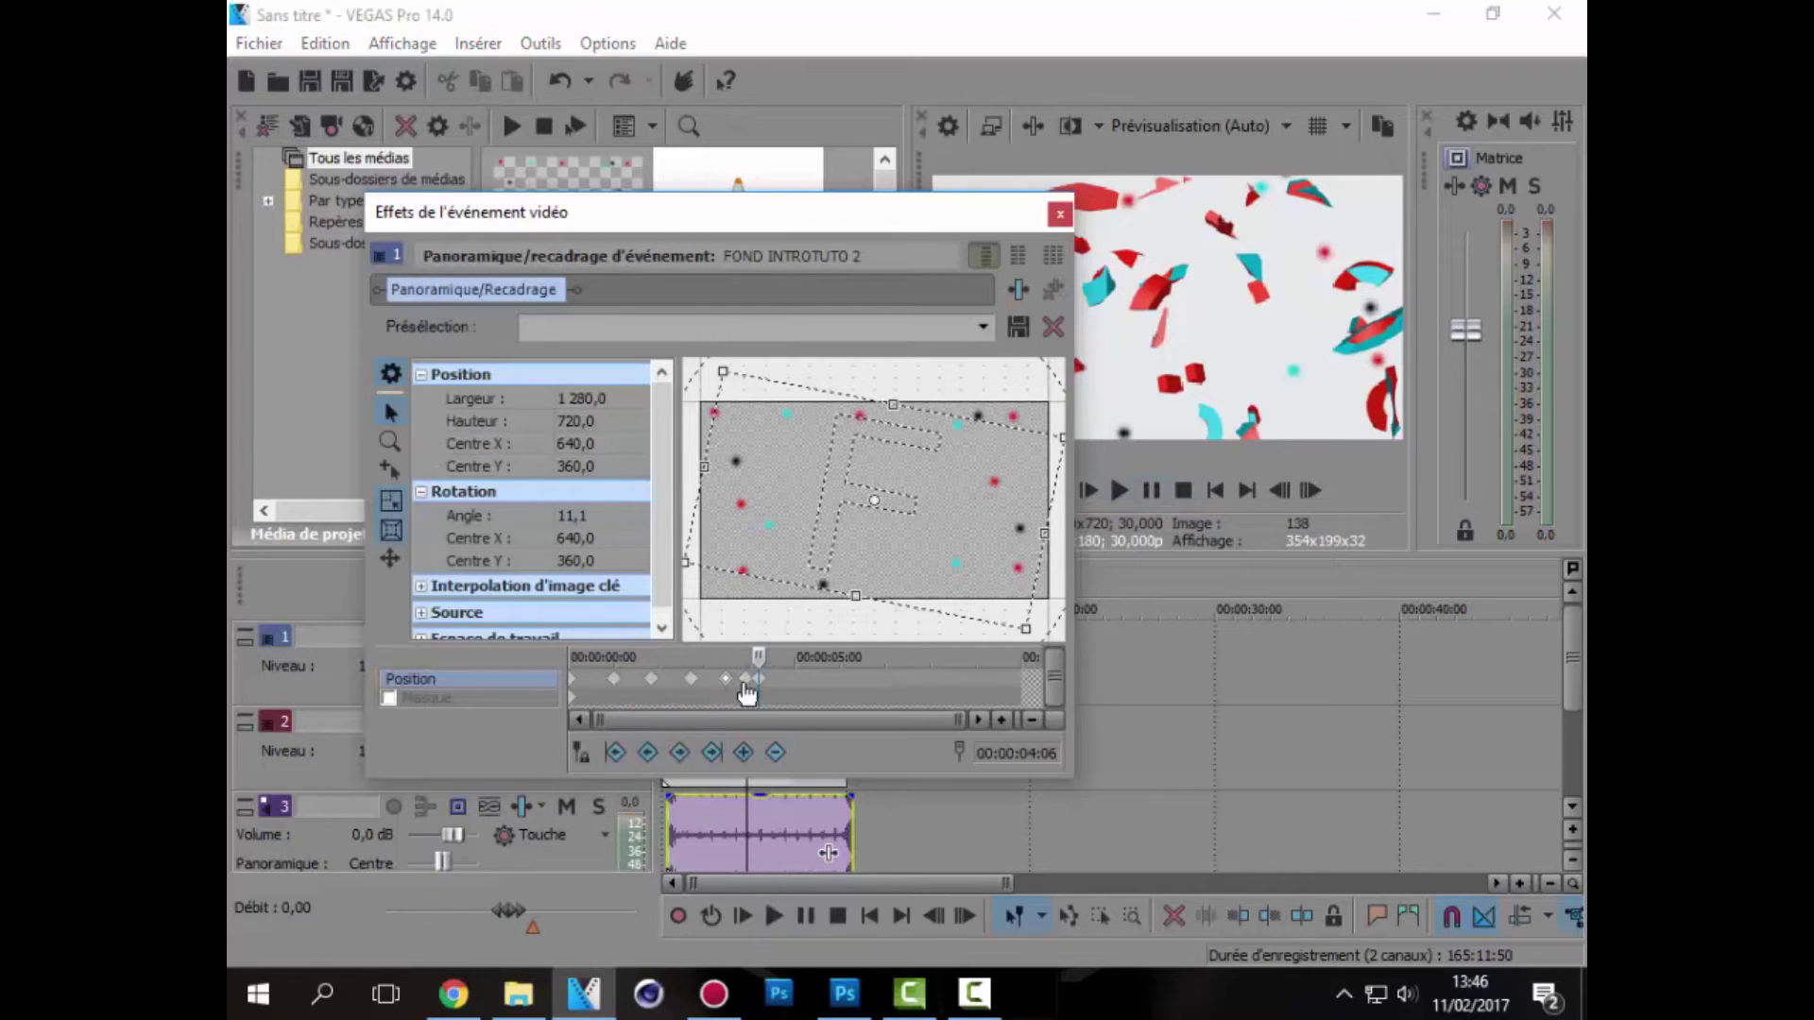
pyautogui.moveTo(754, 682); pyautogui.dragTo(745, 695)
pyautogui.click(1061, 215)
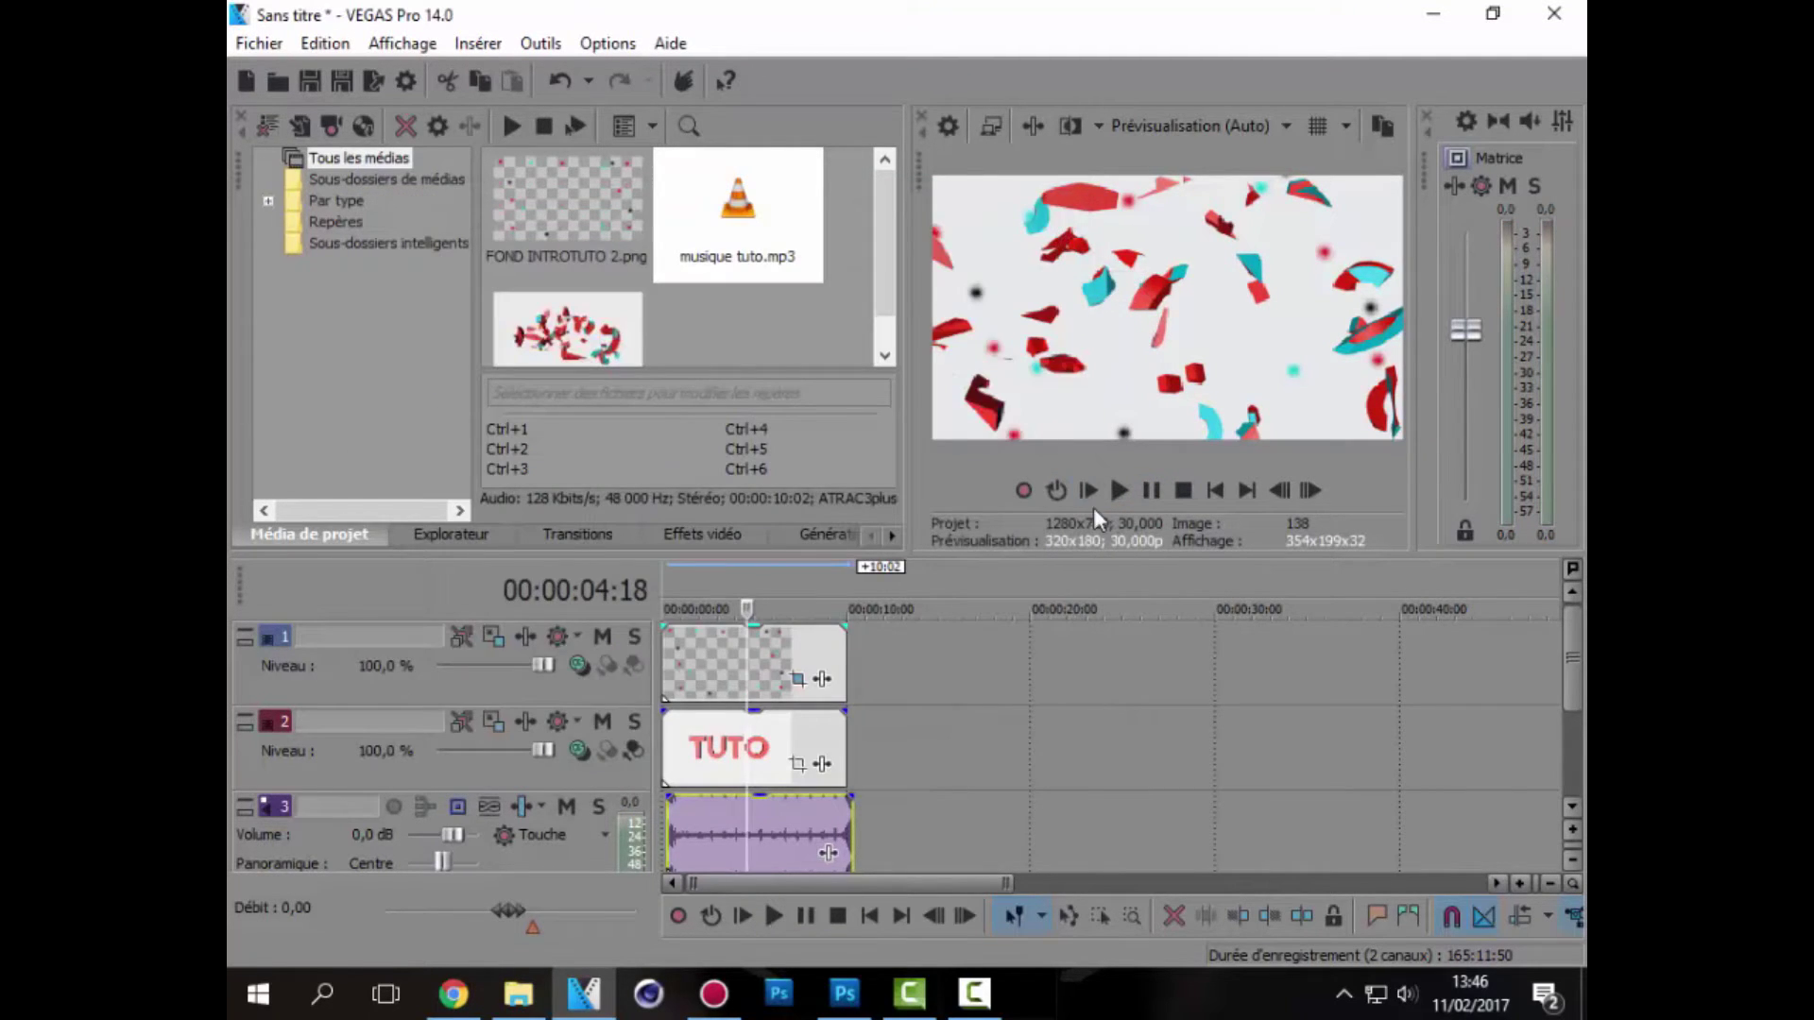
pyautogui.click(1090, 492)
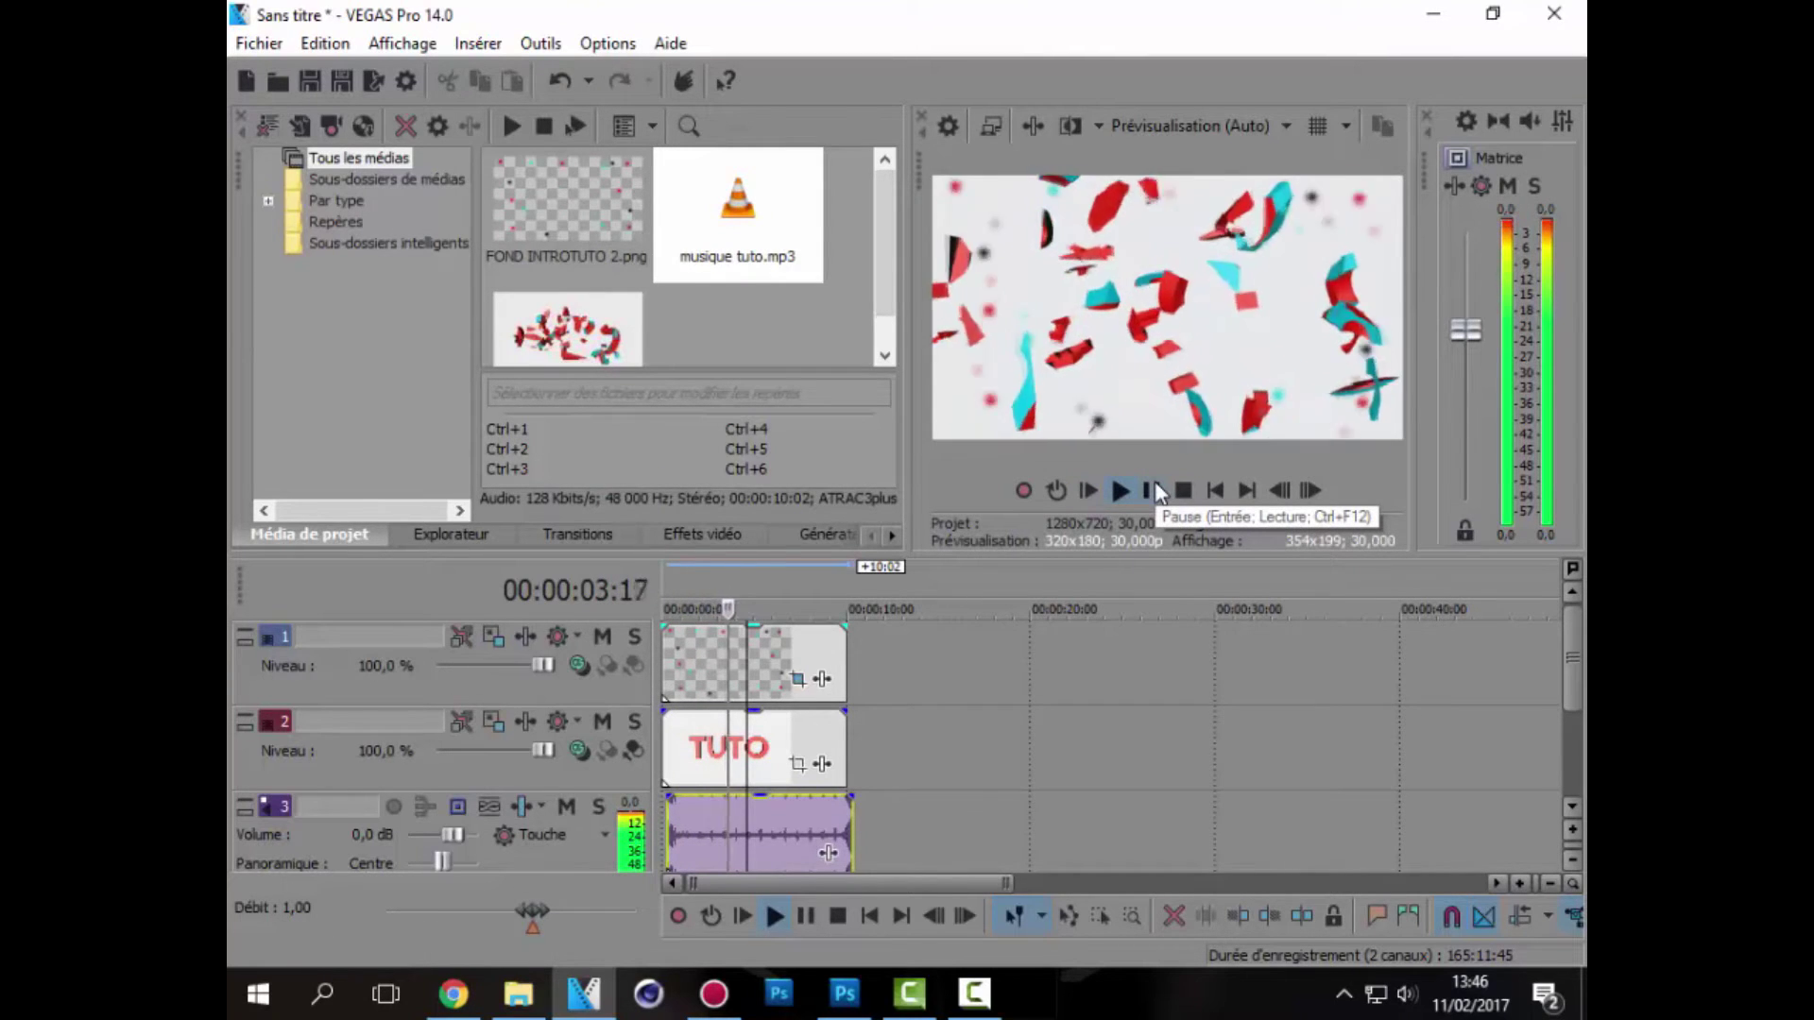
pyautogui.click(1153, 491)
# Recheck the background's Pan/Crop keyframes and replay the swinging animation.
pyautogui.click(797, 679)
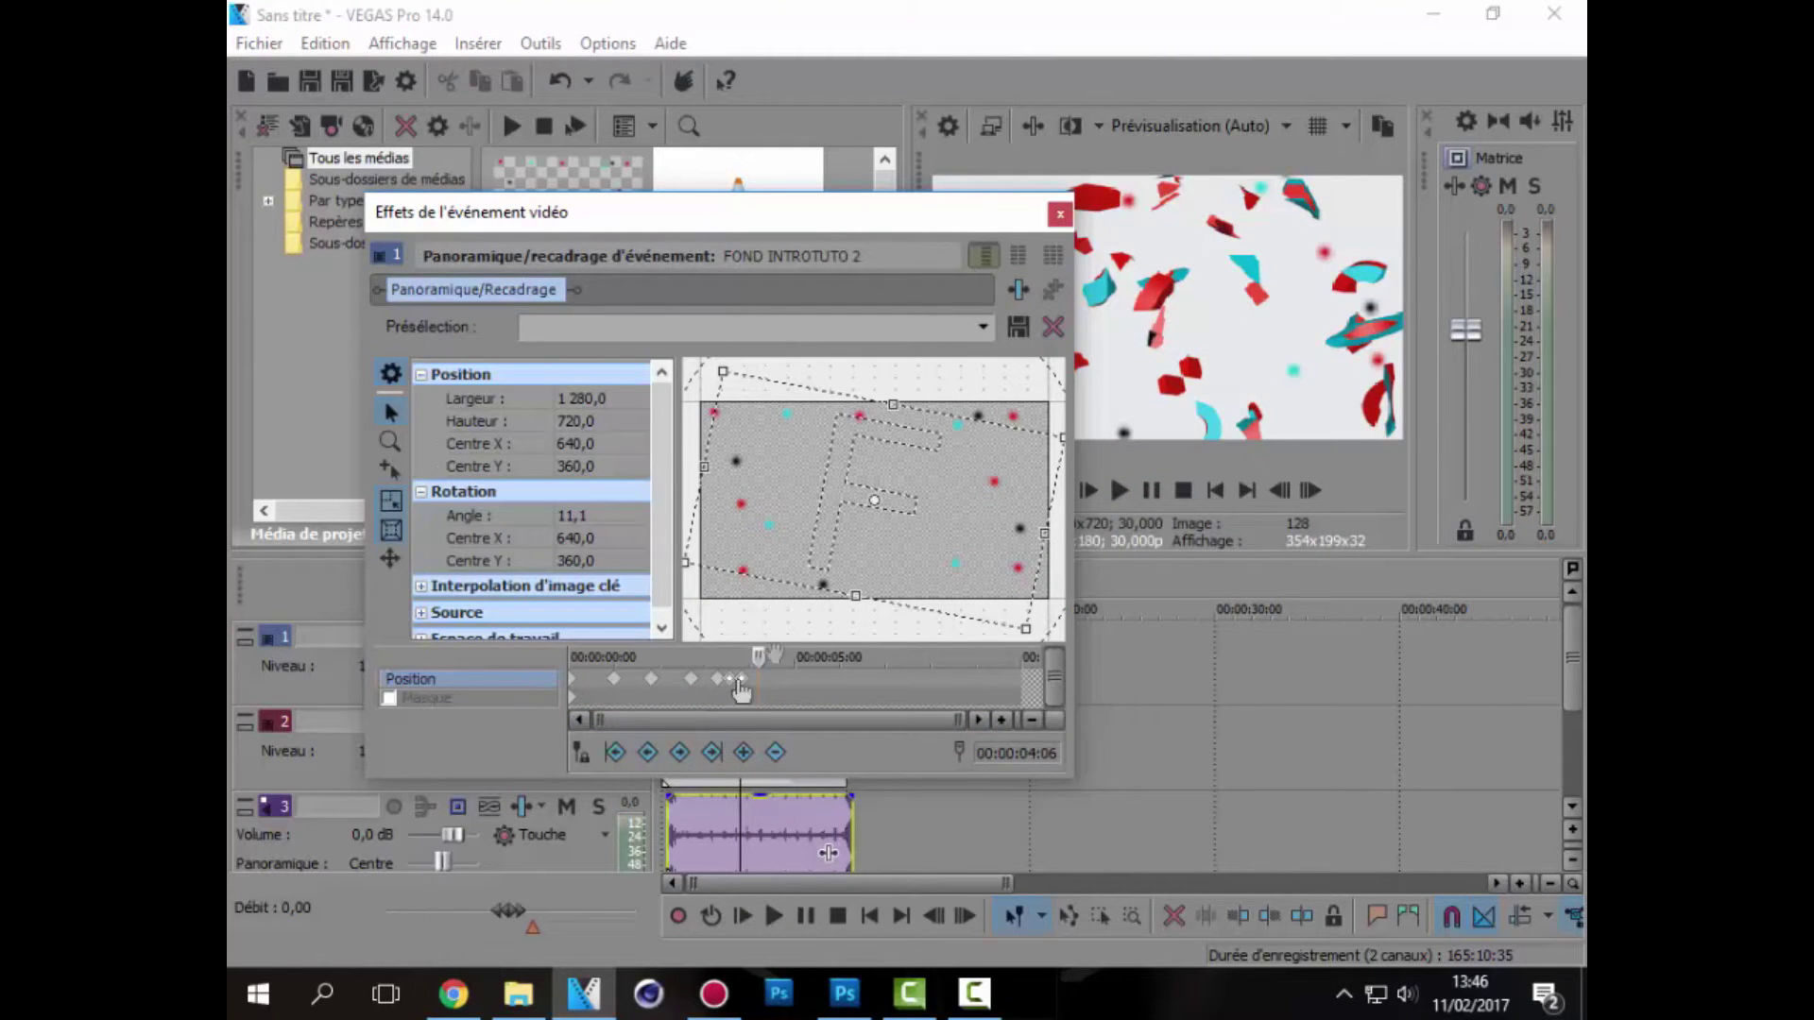
pyautogui.click(1060, 215)
pyautogui.click(1119, 490)
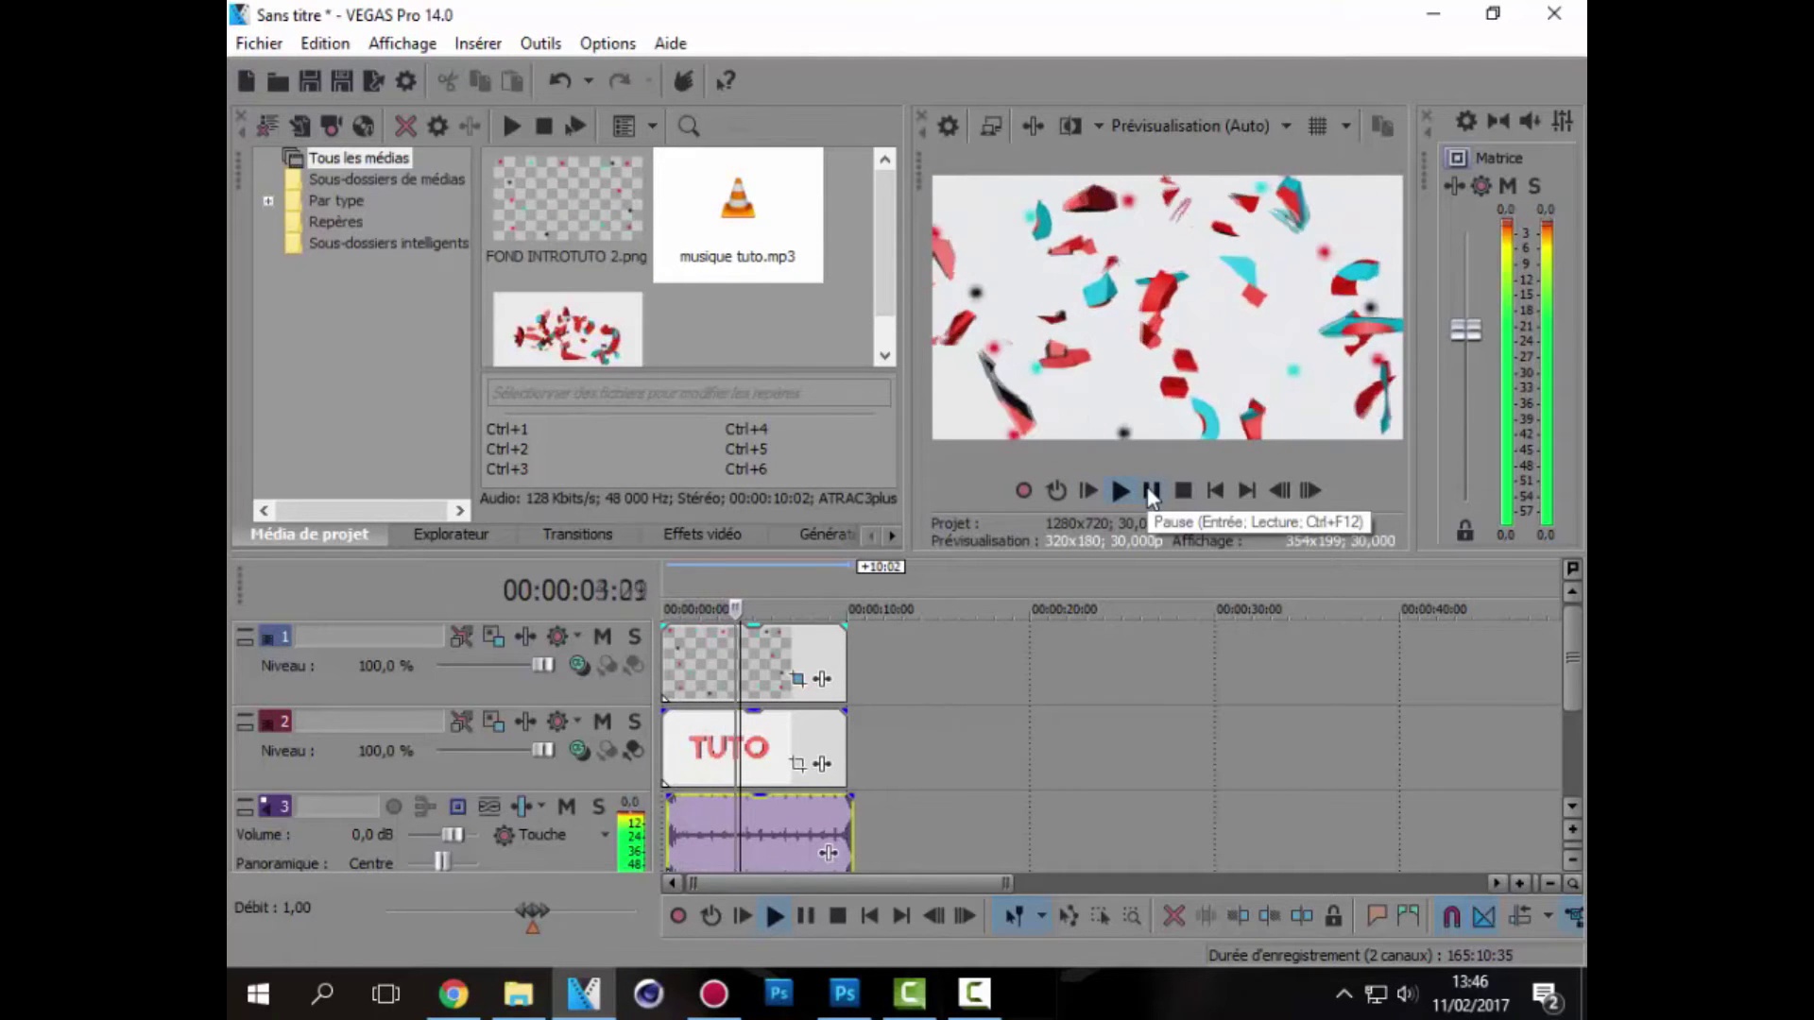
pyautogui.click(1151, 492)
pyautogui.click(797, 678)
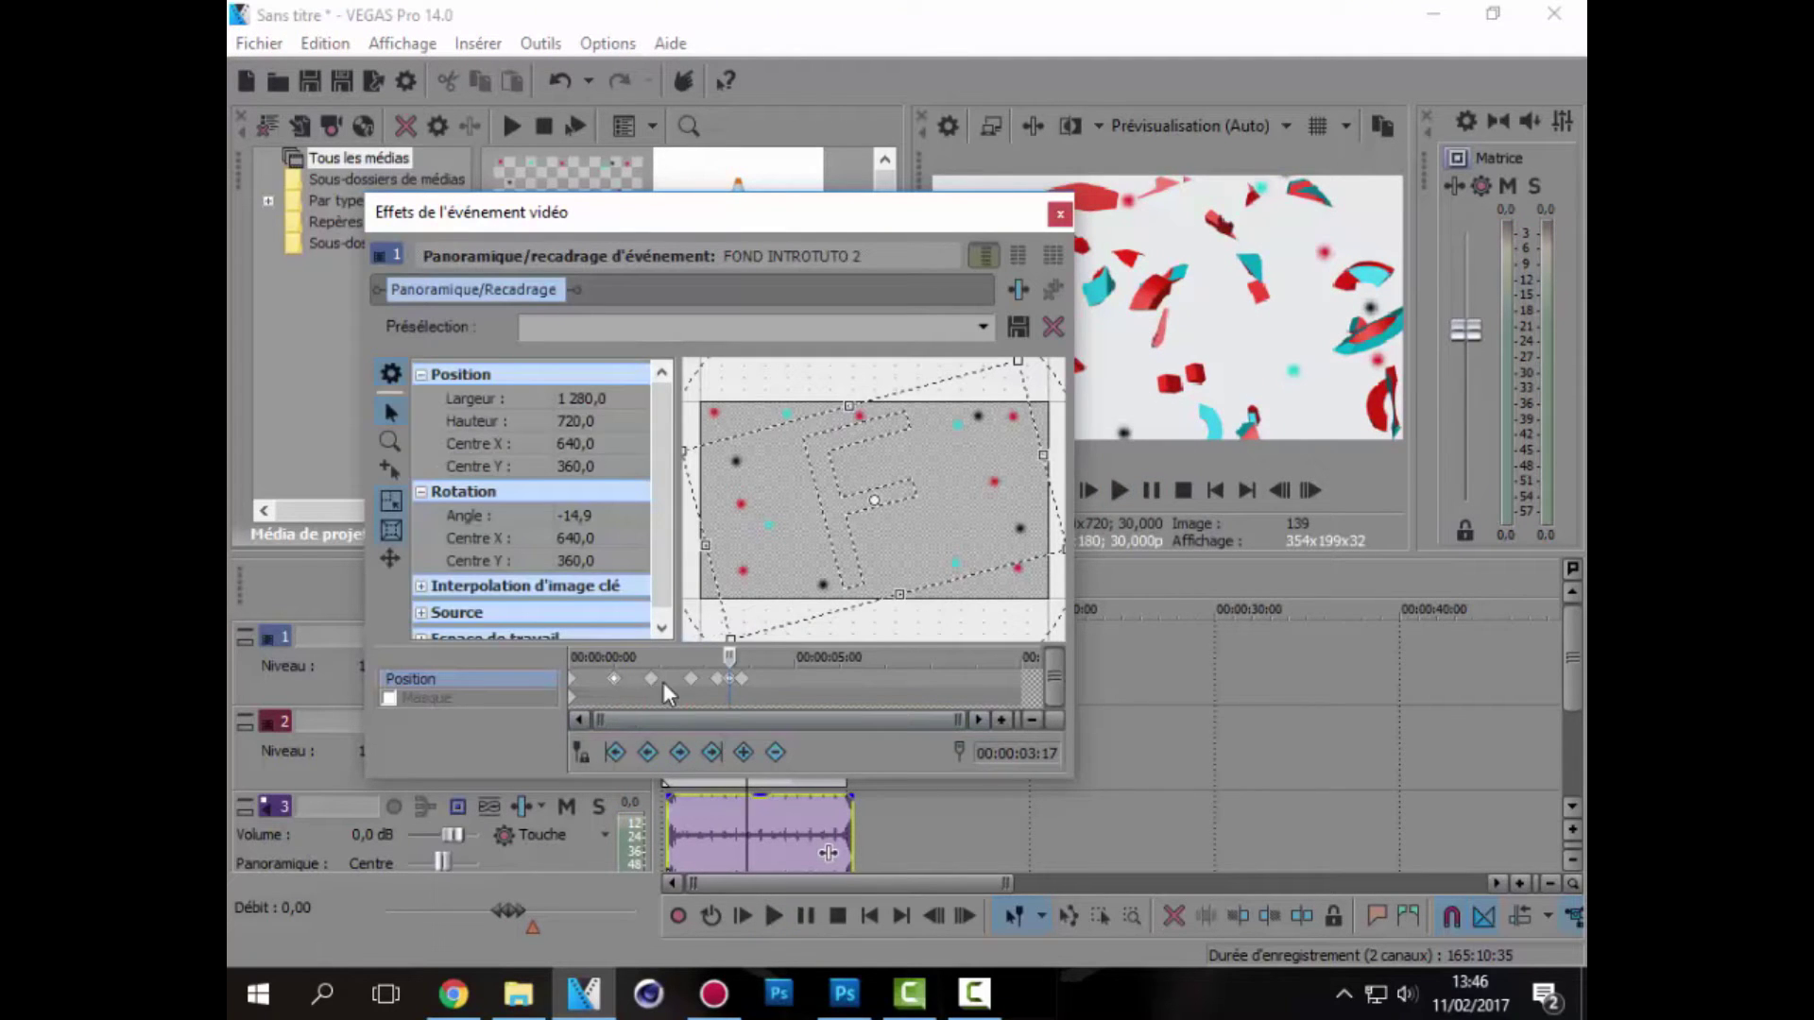
# Copy the background's rotation keyframes and paste them at 04:12 in the Pan/Crop timeline.
pyautogui.rightClick(728, 682)
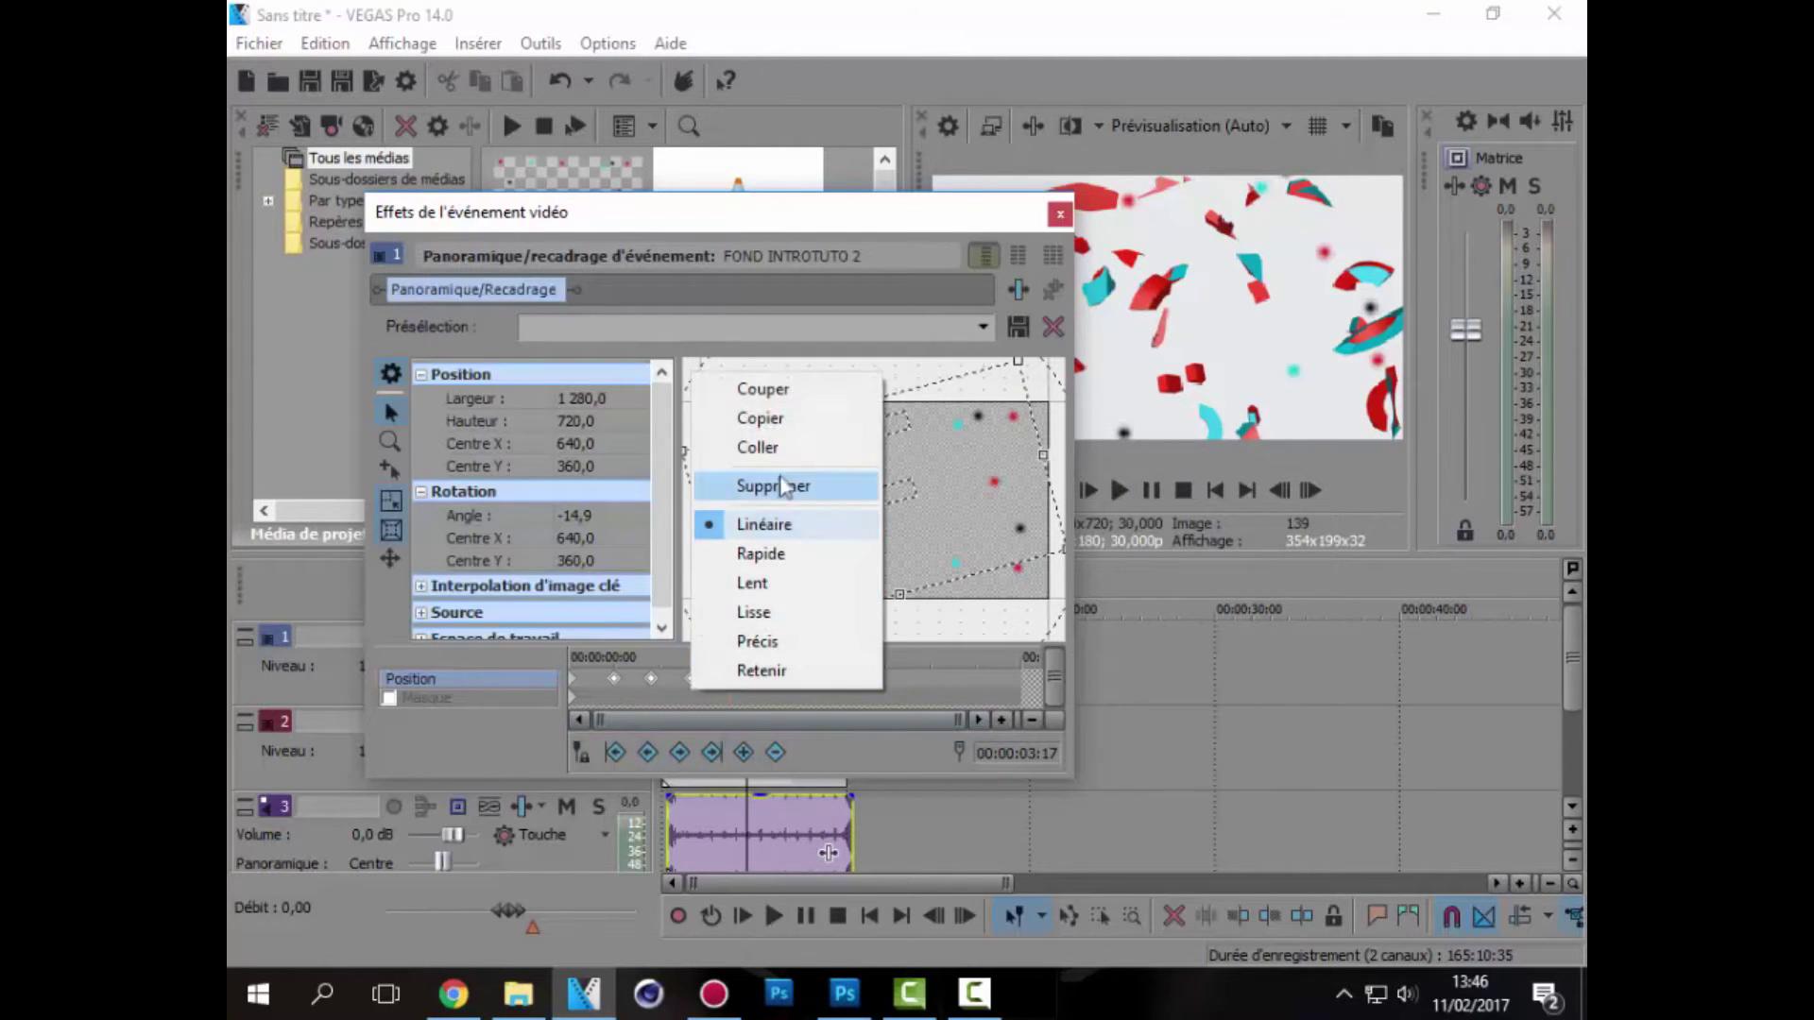
pyautogui.click(797, 421)
pyautogui.click(757, 683)
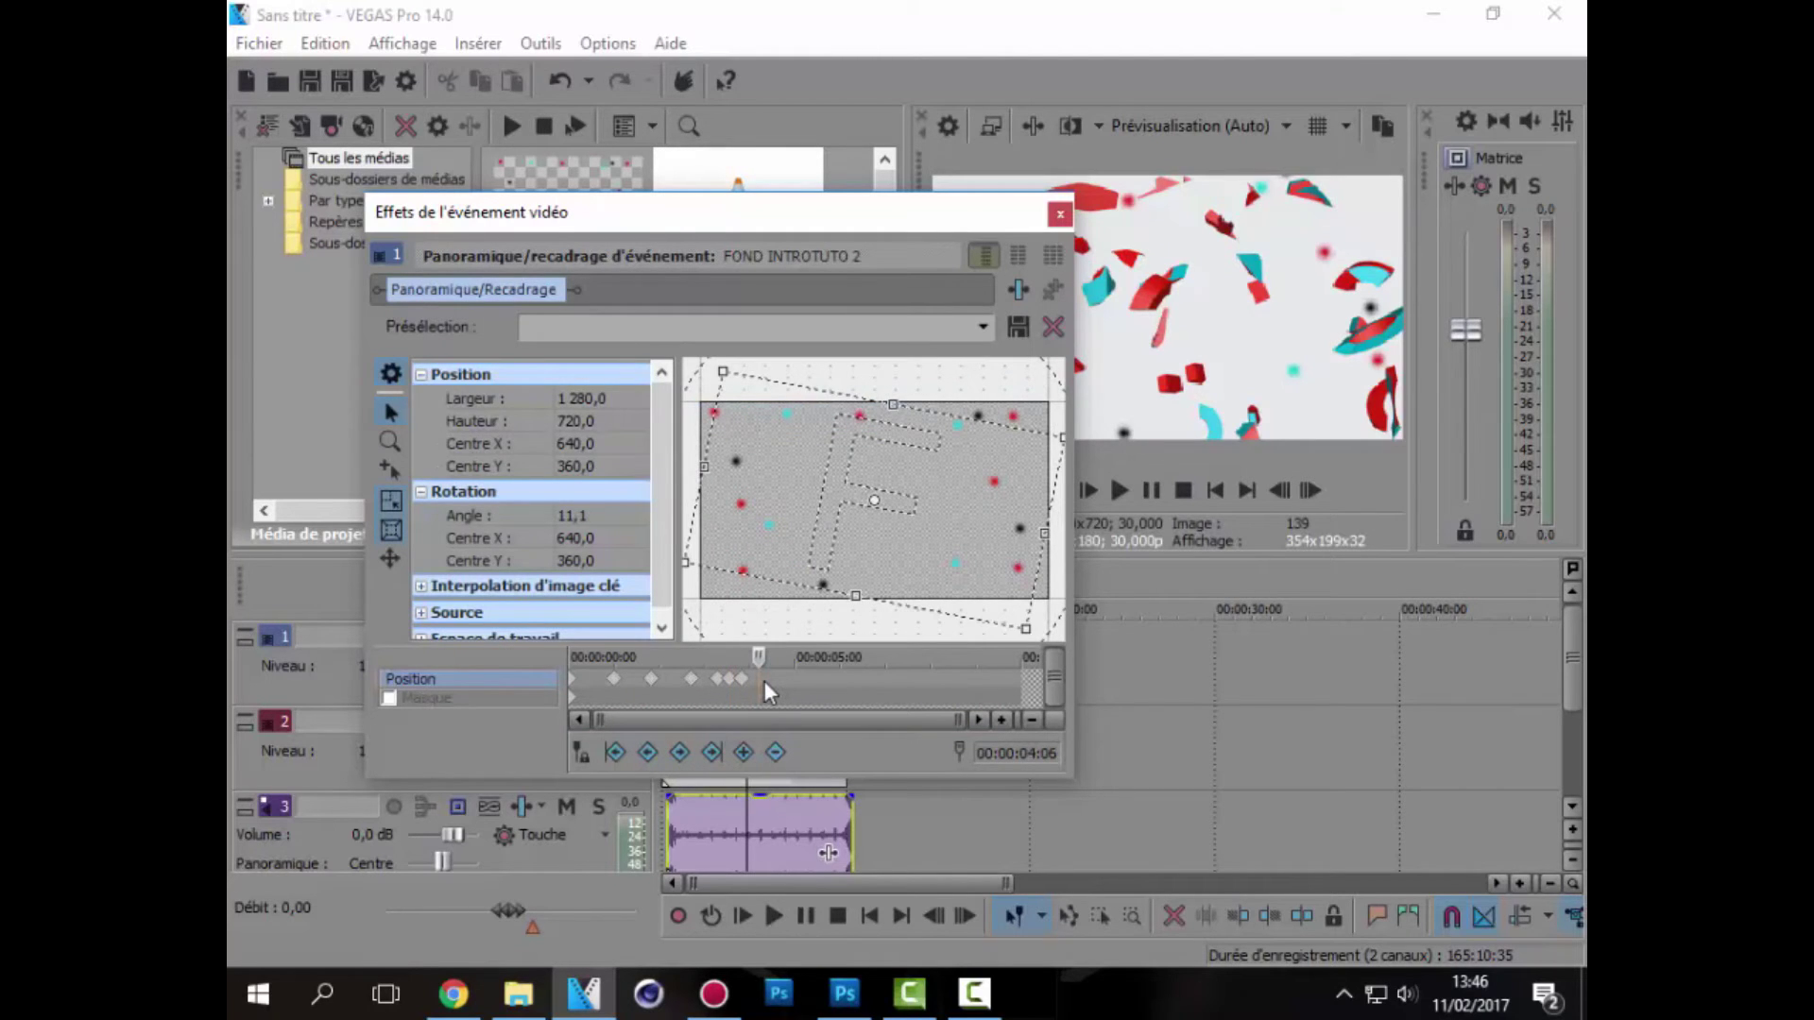
pyautogui.click(768, 684)
pyautogui.click(756, 683)
pyautogui.click(768, 683)
pyautogui.click(767, 681)
pyautogui.rightClick(767, 681)
pyautogui.click(832, 444)
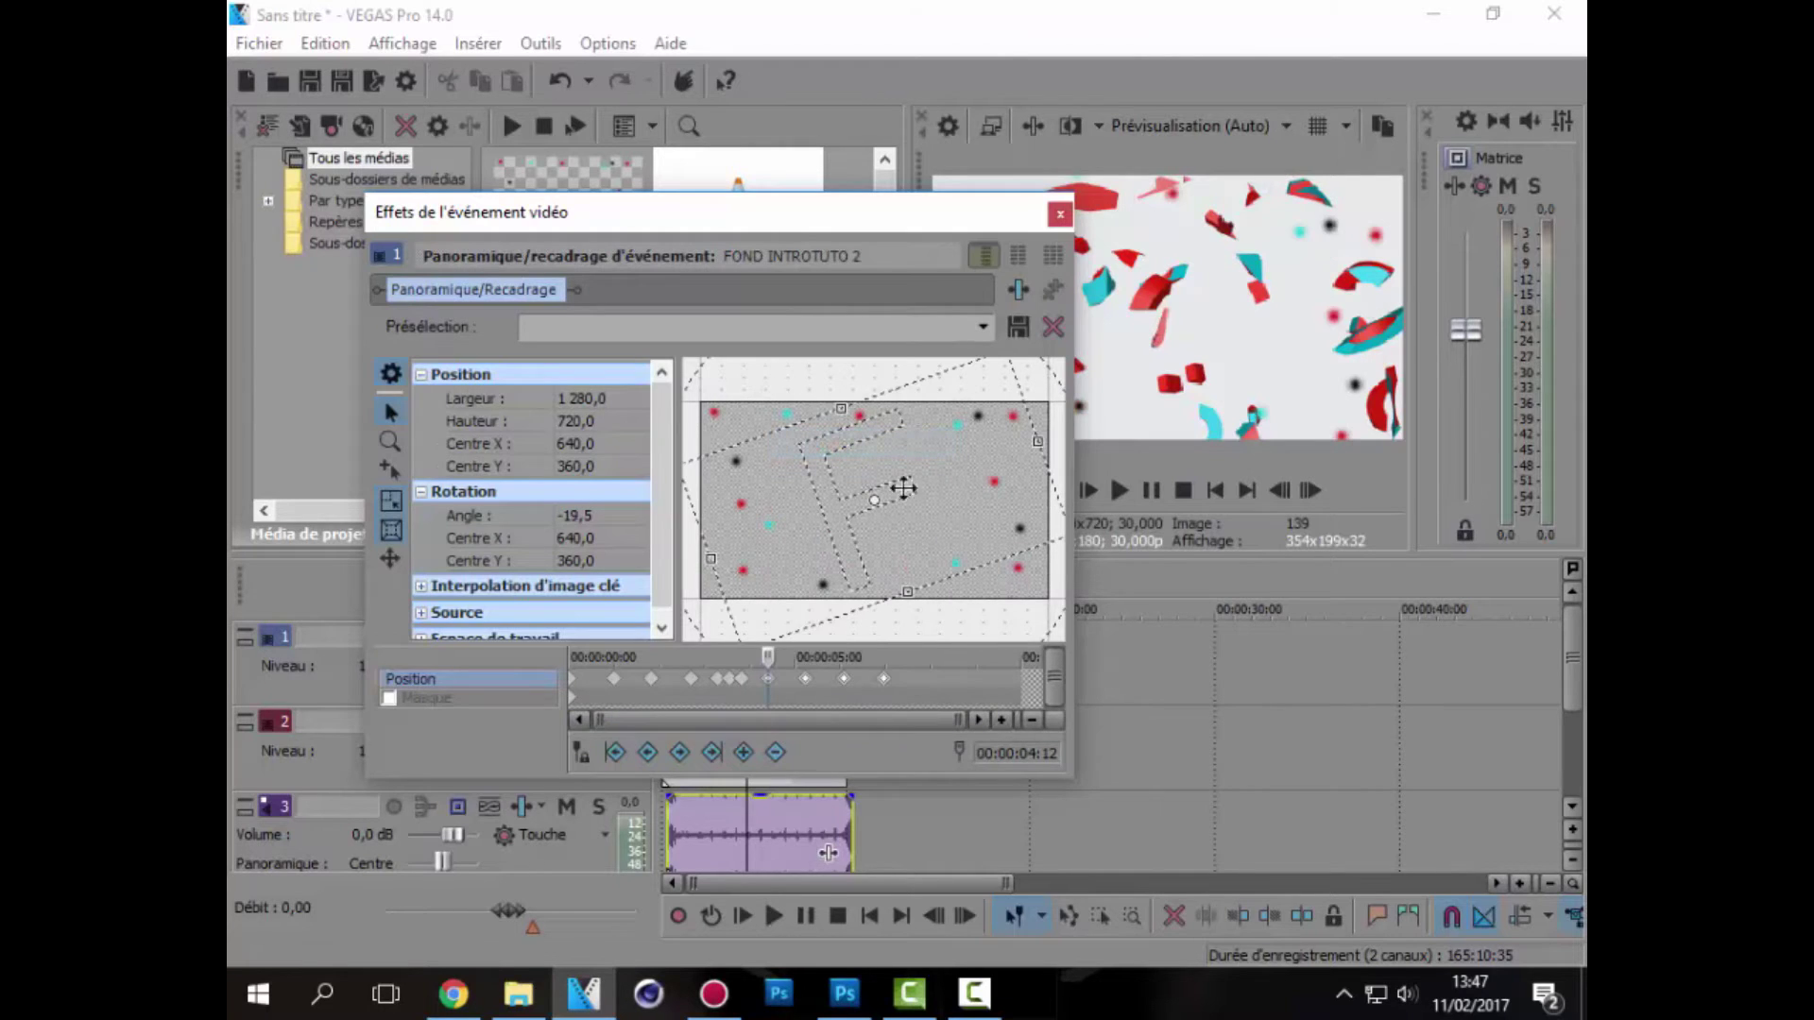
# Preview the intro from the start, pausing to check the rotation.
pyautogui.click(1061, 213)
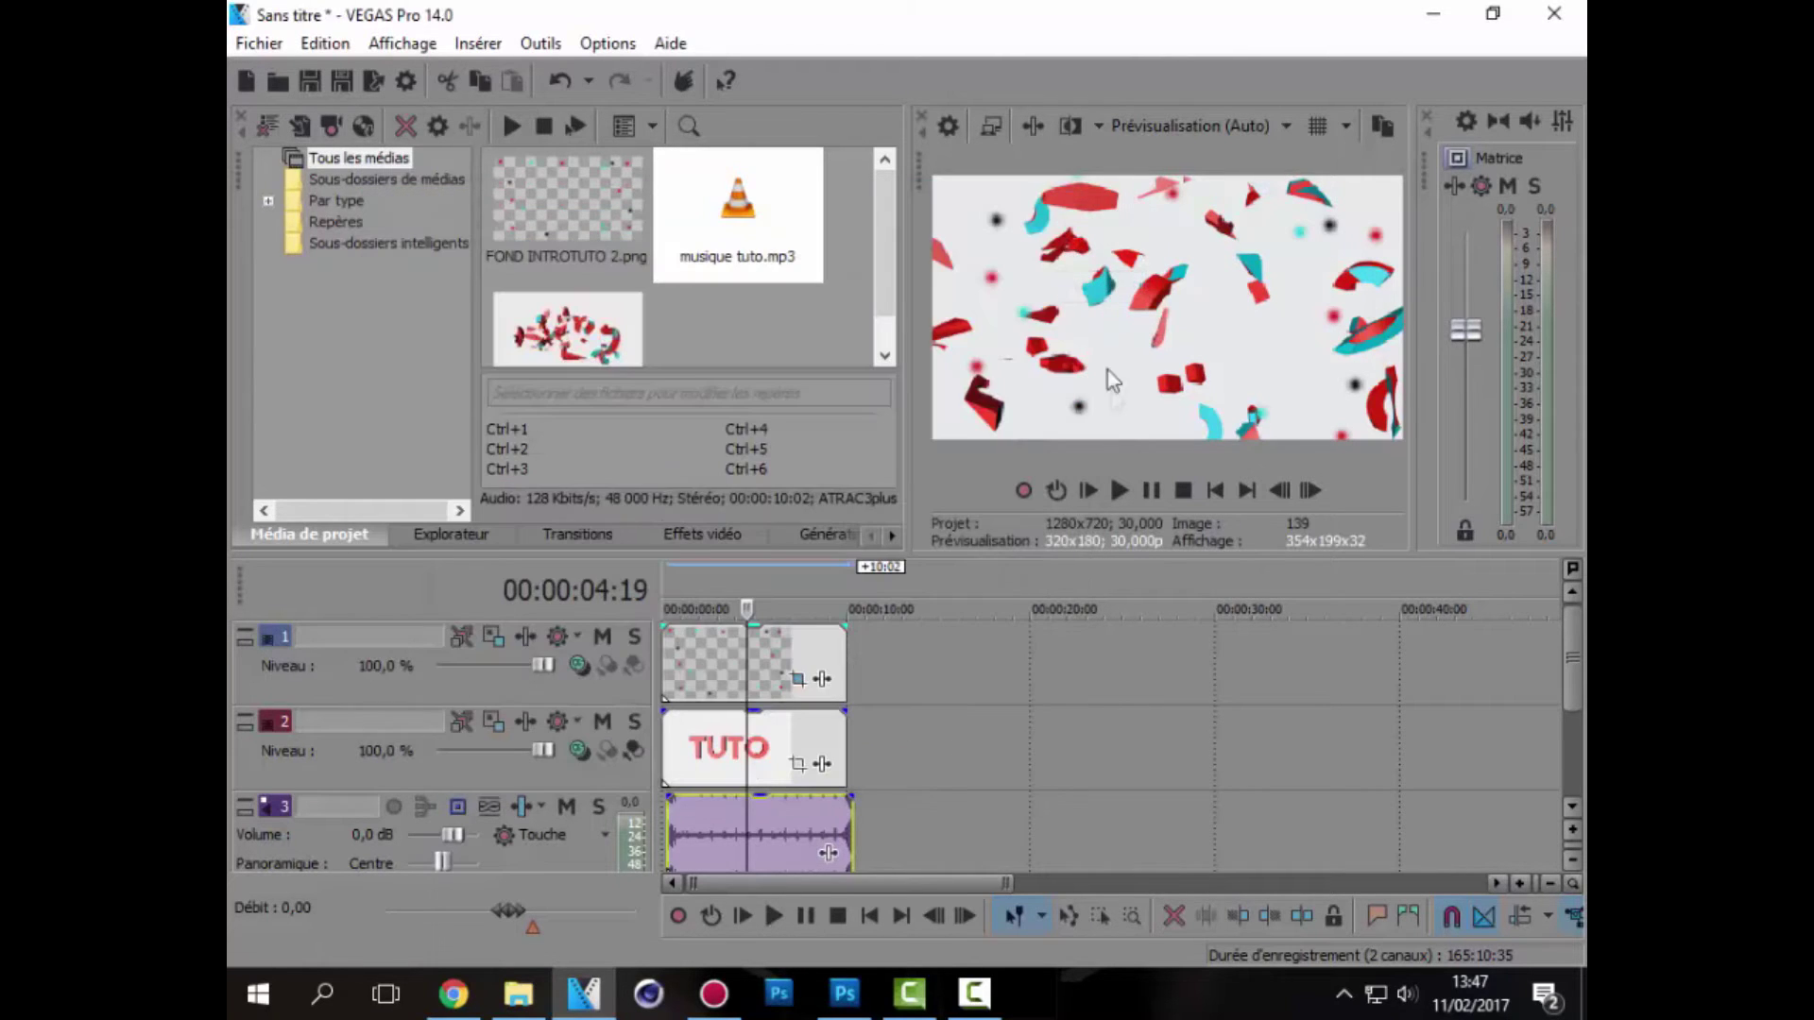
pyautogui.click(1089, 490)
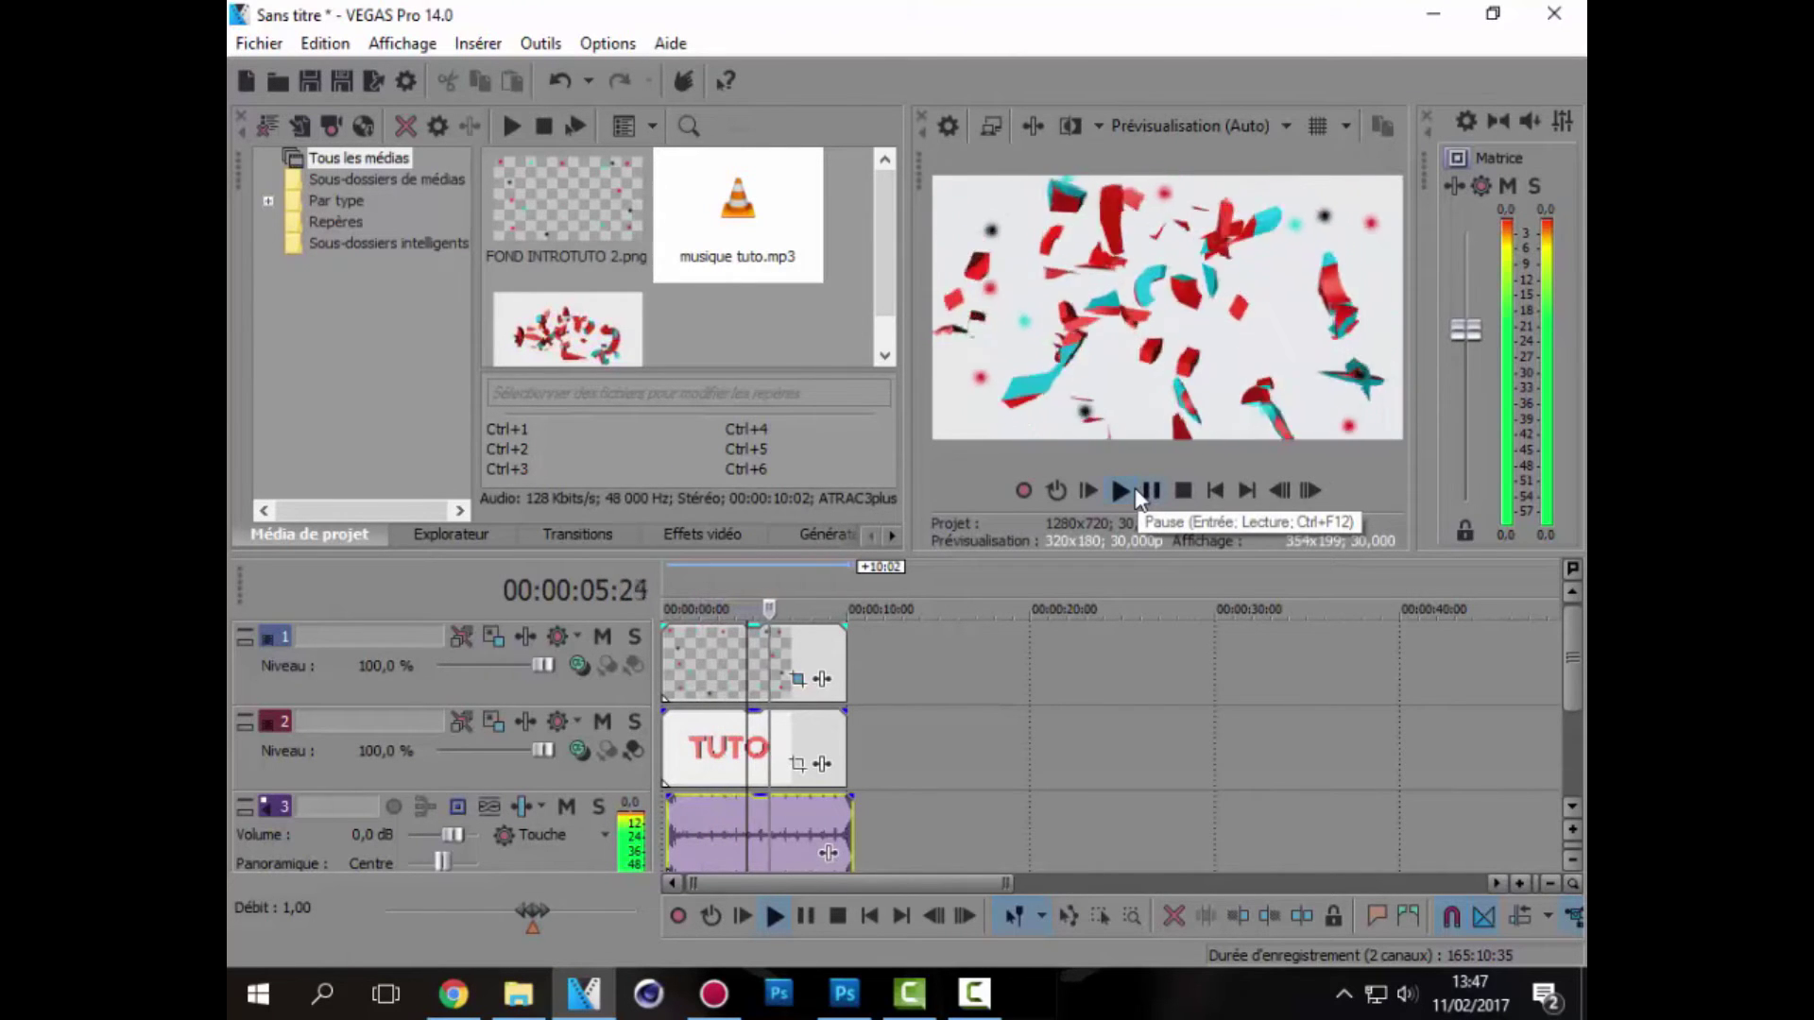
pyautogui.click(1147, 491)
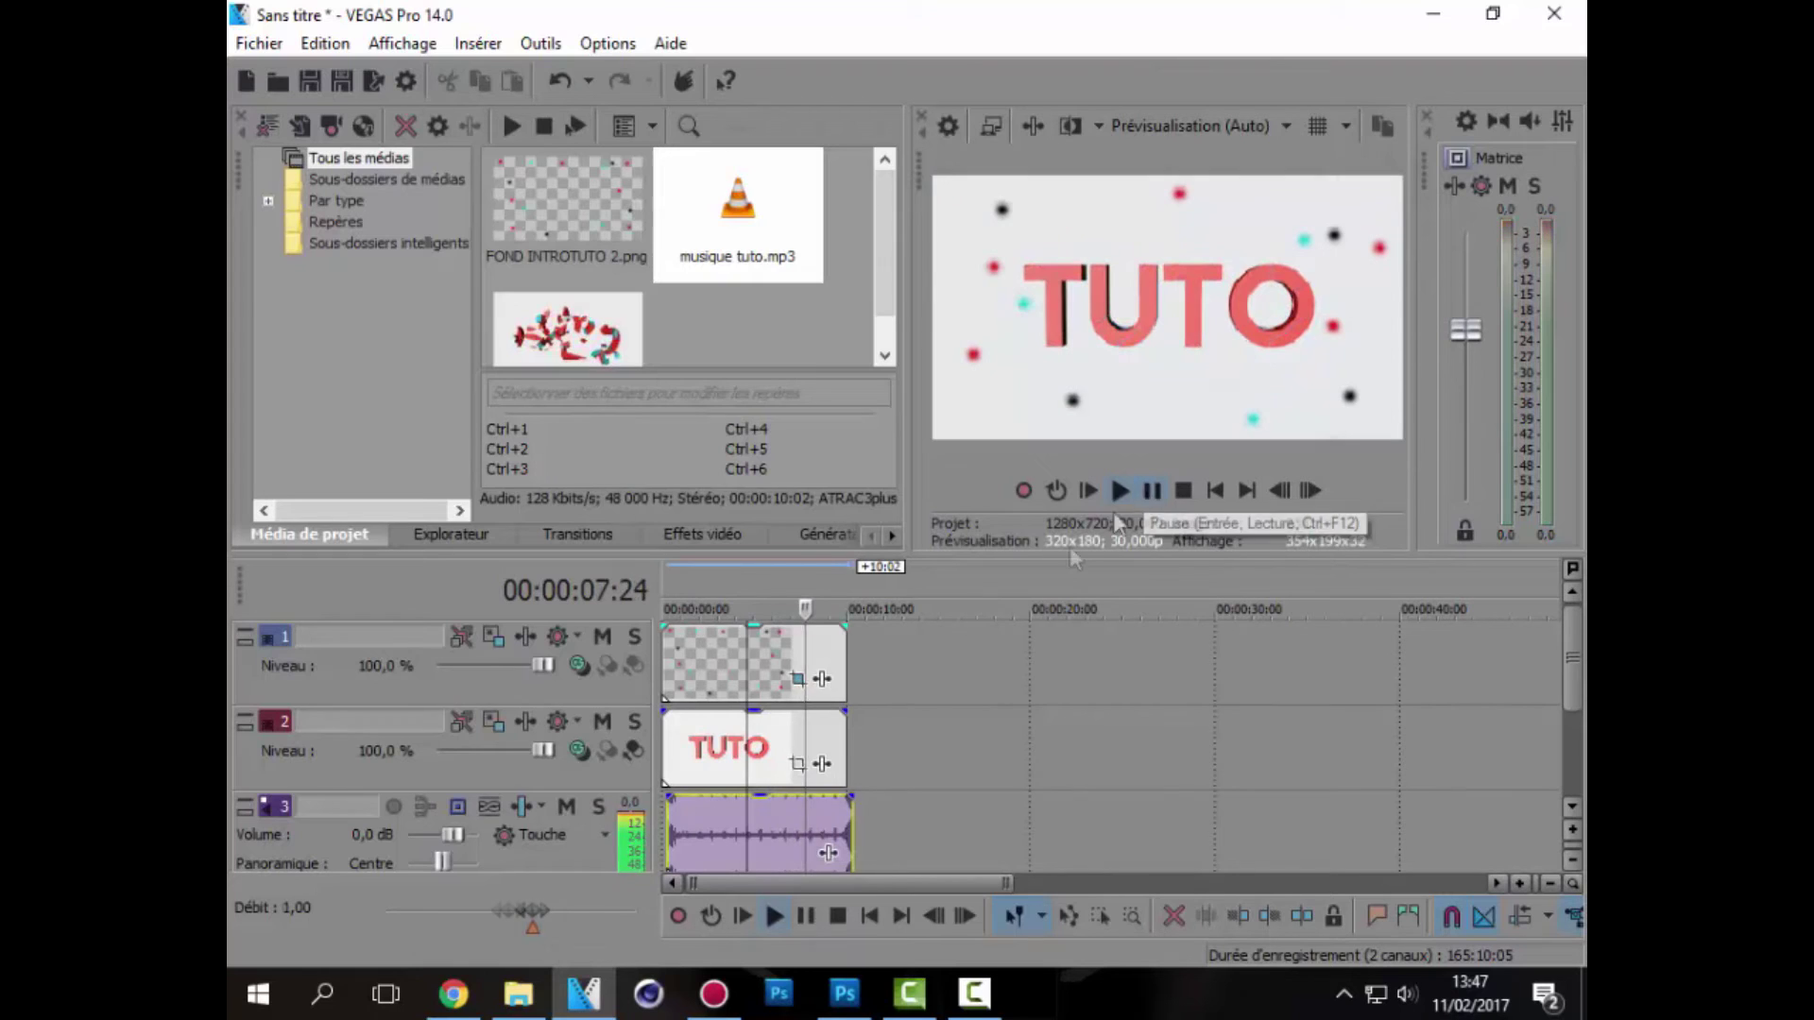
# Paste a second copy of the rotation keyframes further along, then replay the intro.
pyautogui.click(822, 678)
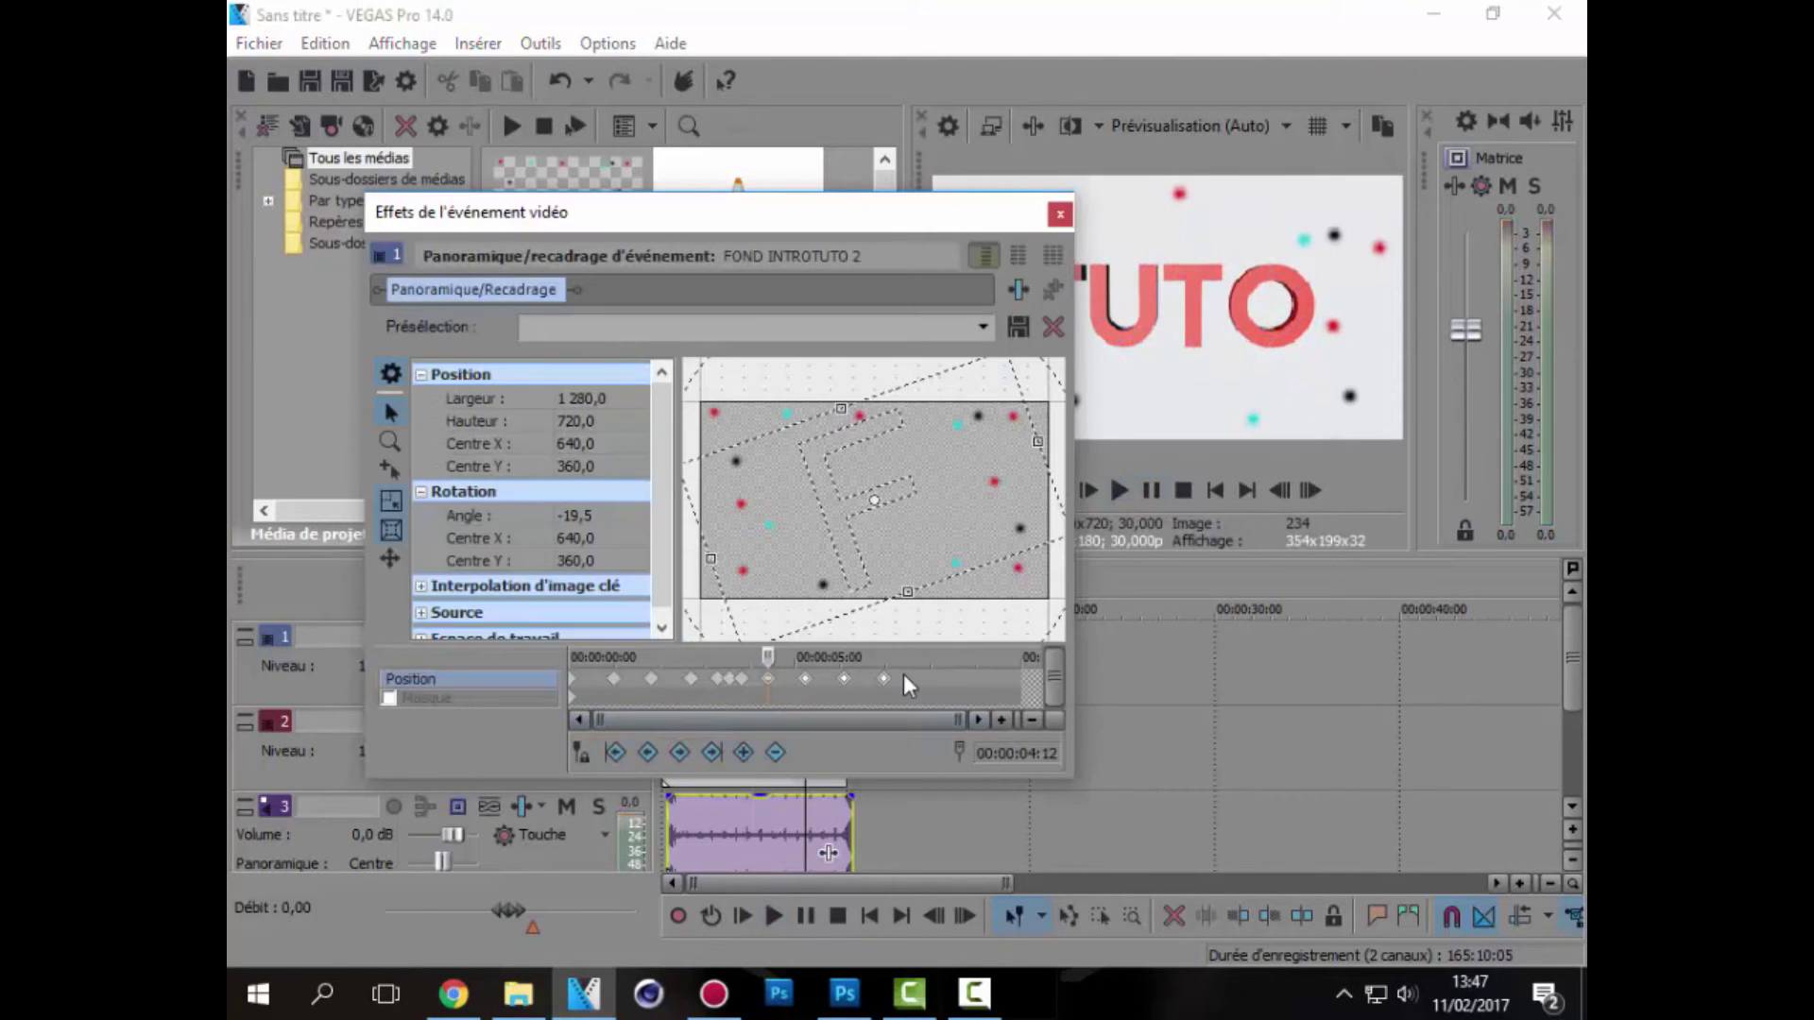
pyautogui.rightClick(915, 677)
pyautogui.click(987, 442)
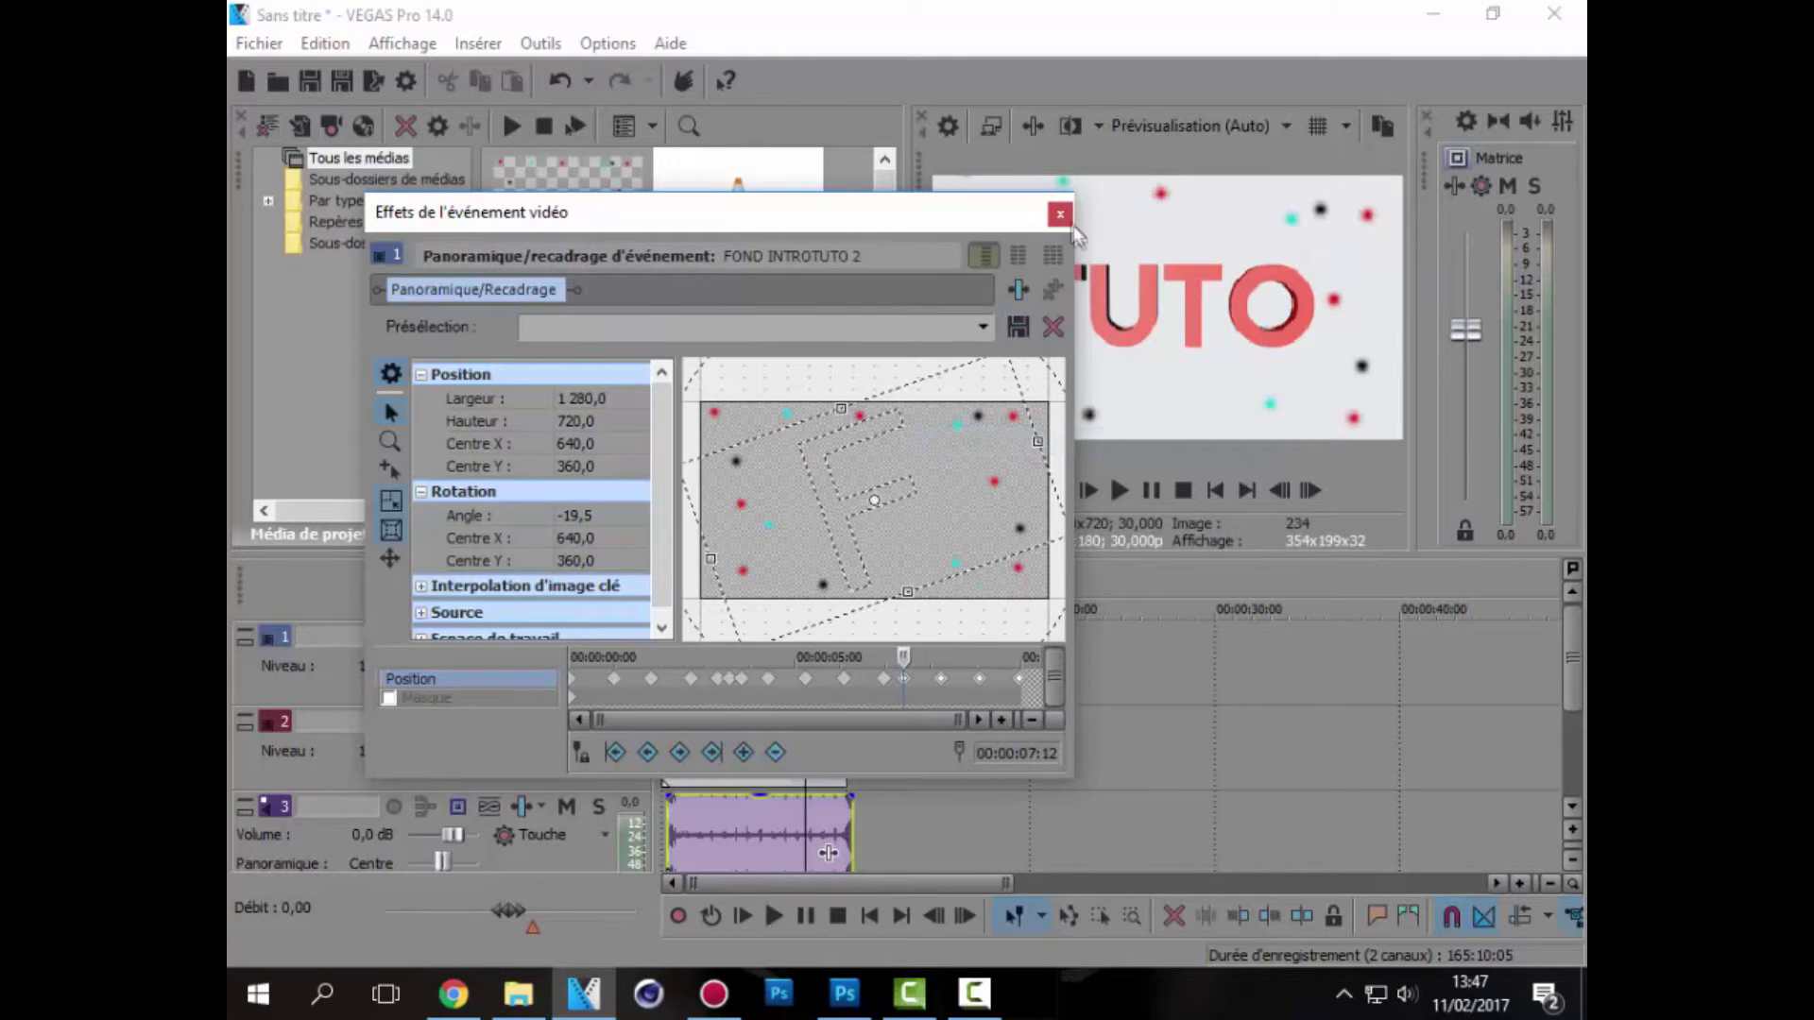
pyautogui.click(1060, 214)
pyautogui.click(1096, 479)
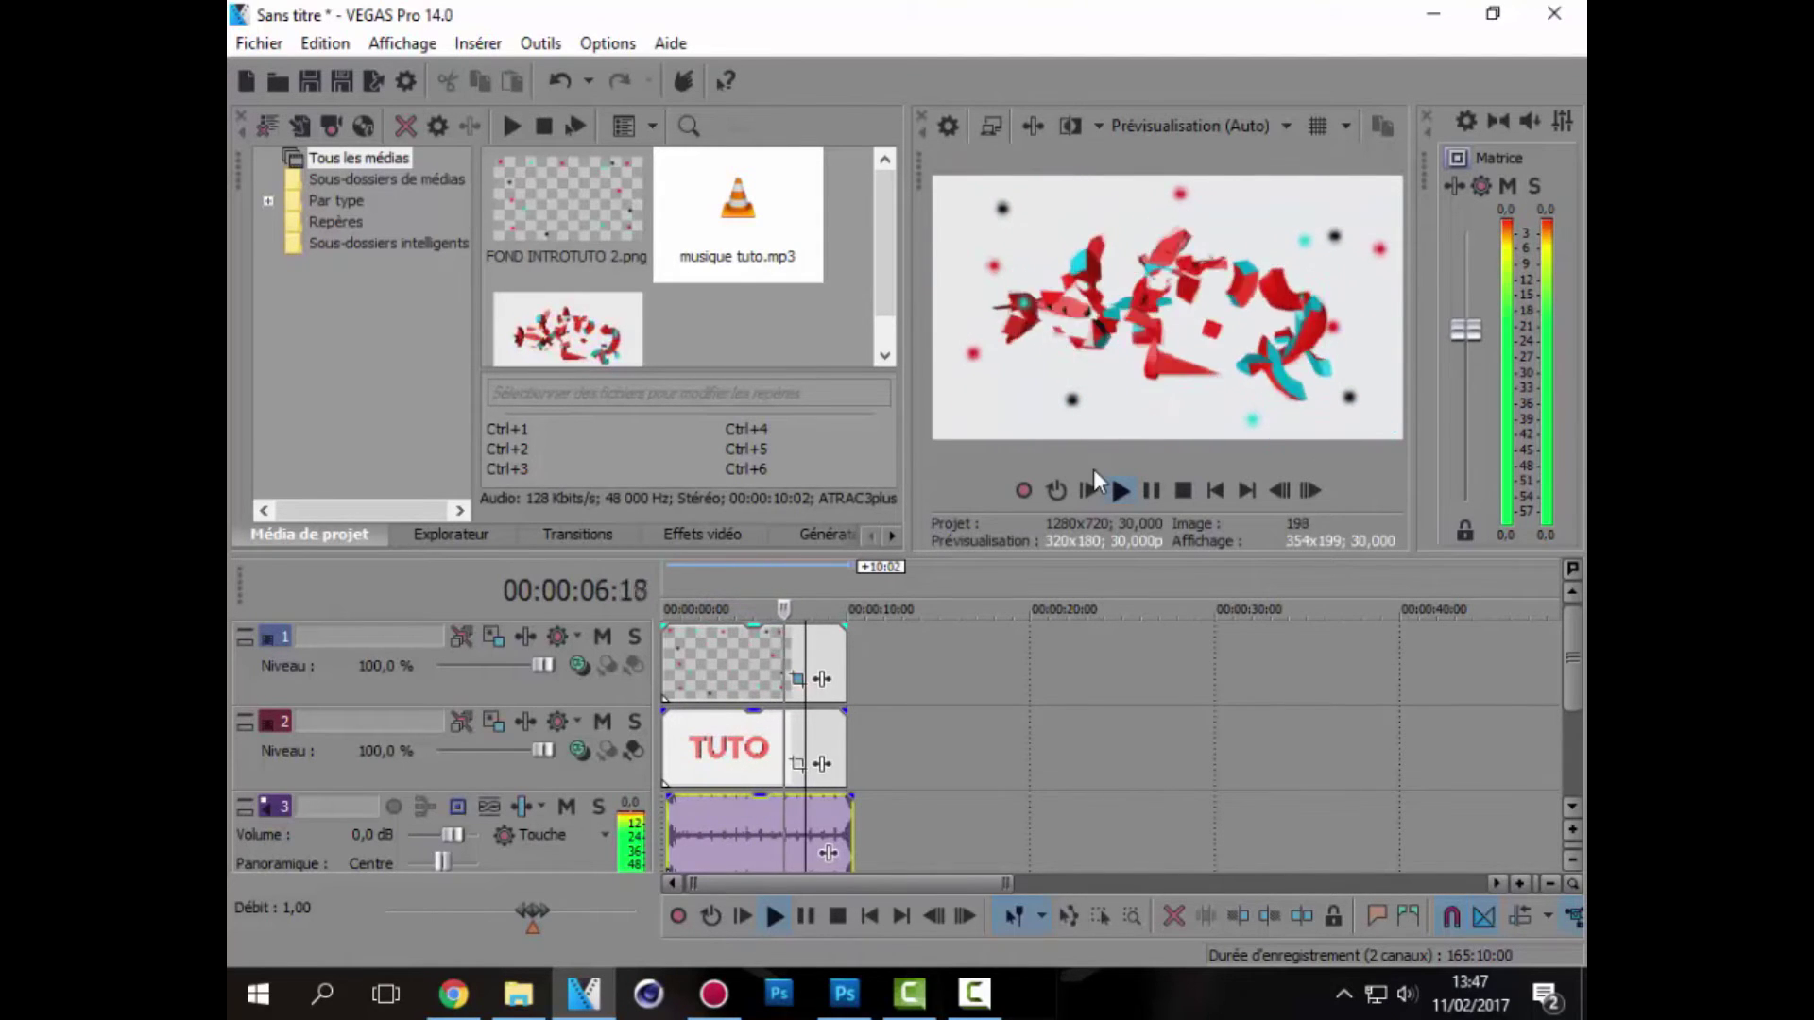
# Stop playback and step through the background keyframes at 06:15, 06:03 and 05:19.
pyautogui.click(1151, 489)
pyautogui.click(796, 679)
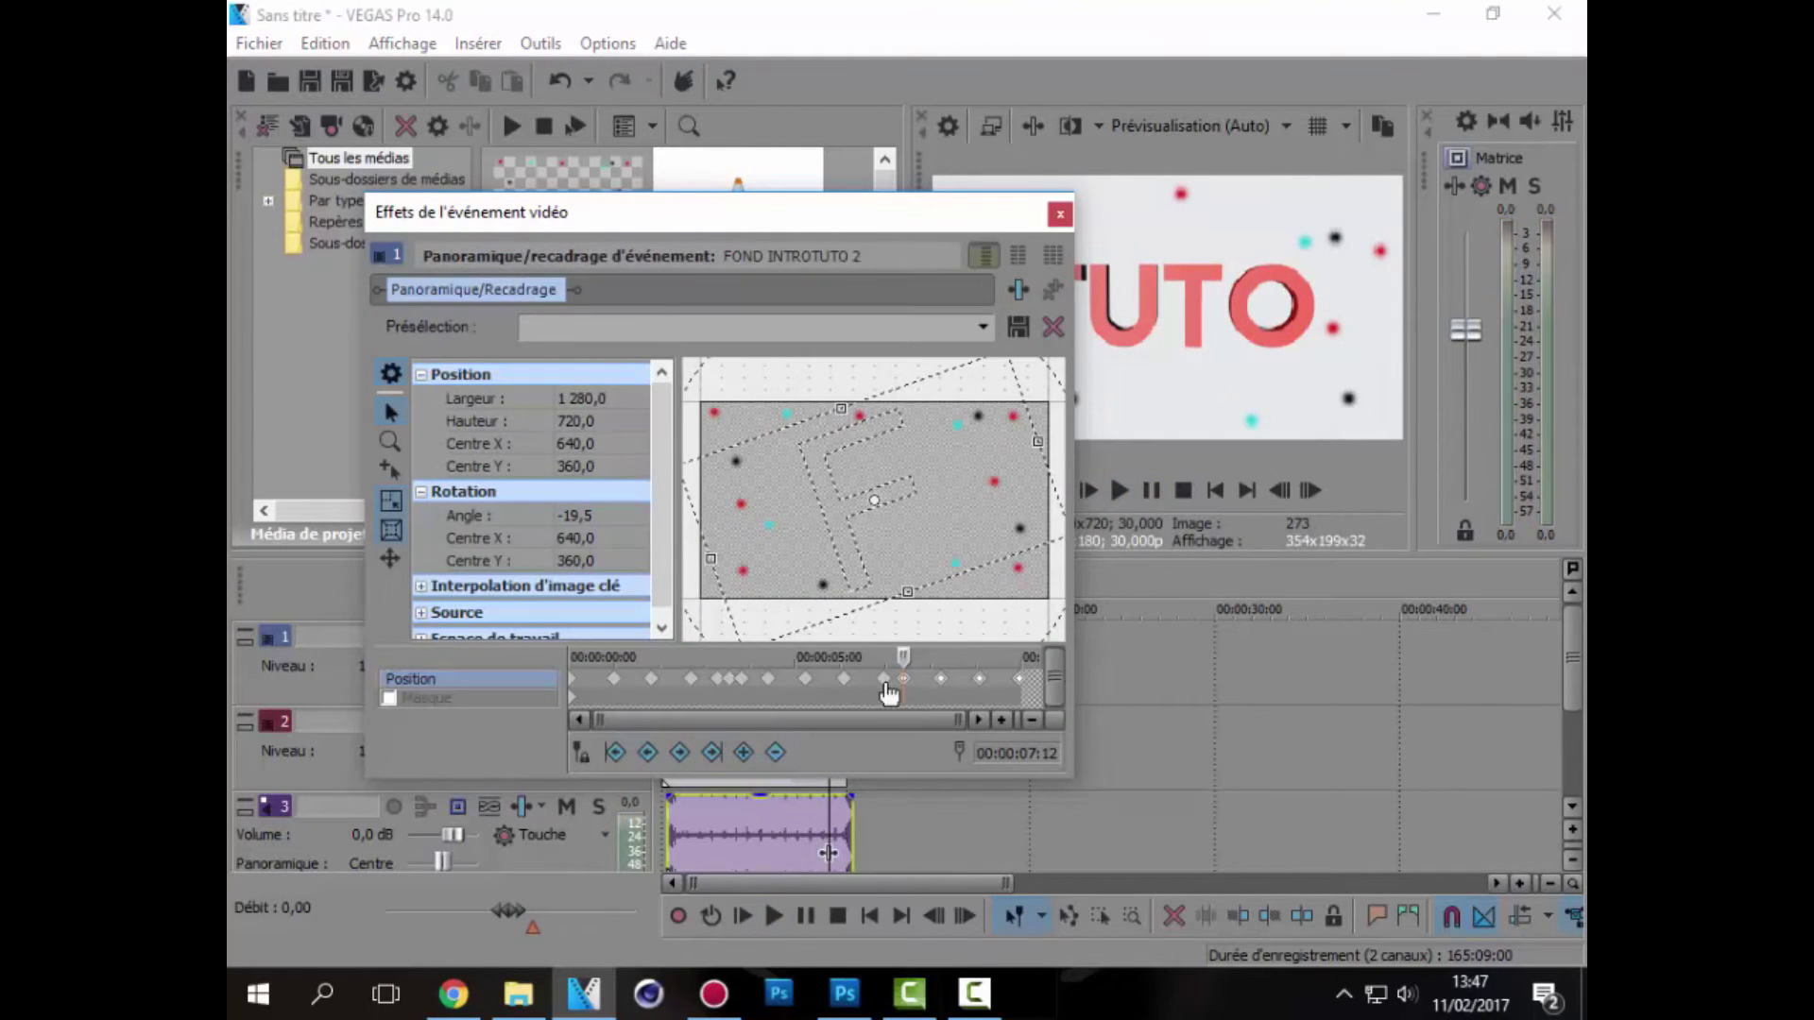
pyautogui.click(863, 683)
pyautogui.click(845, 679)
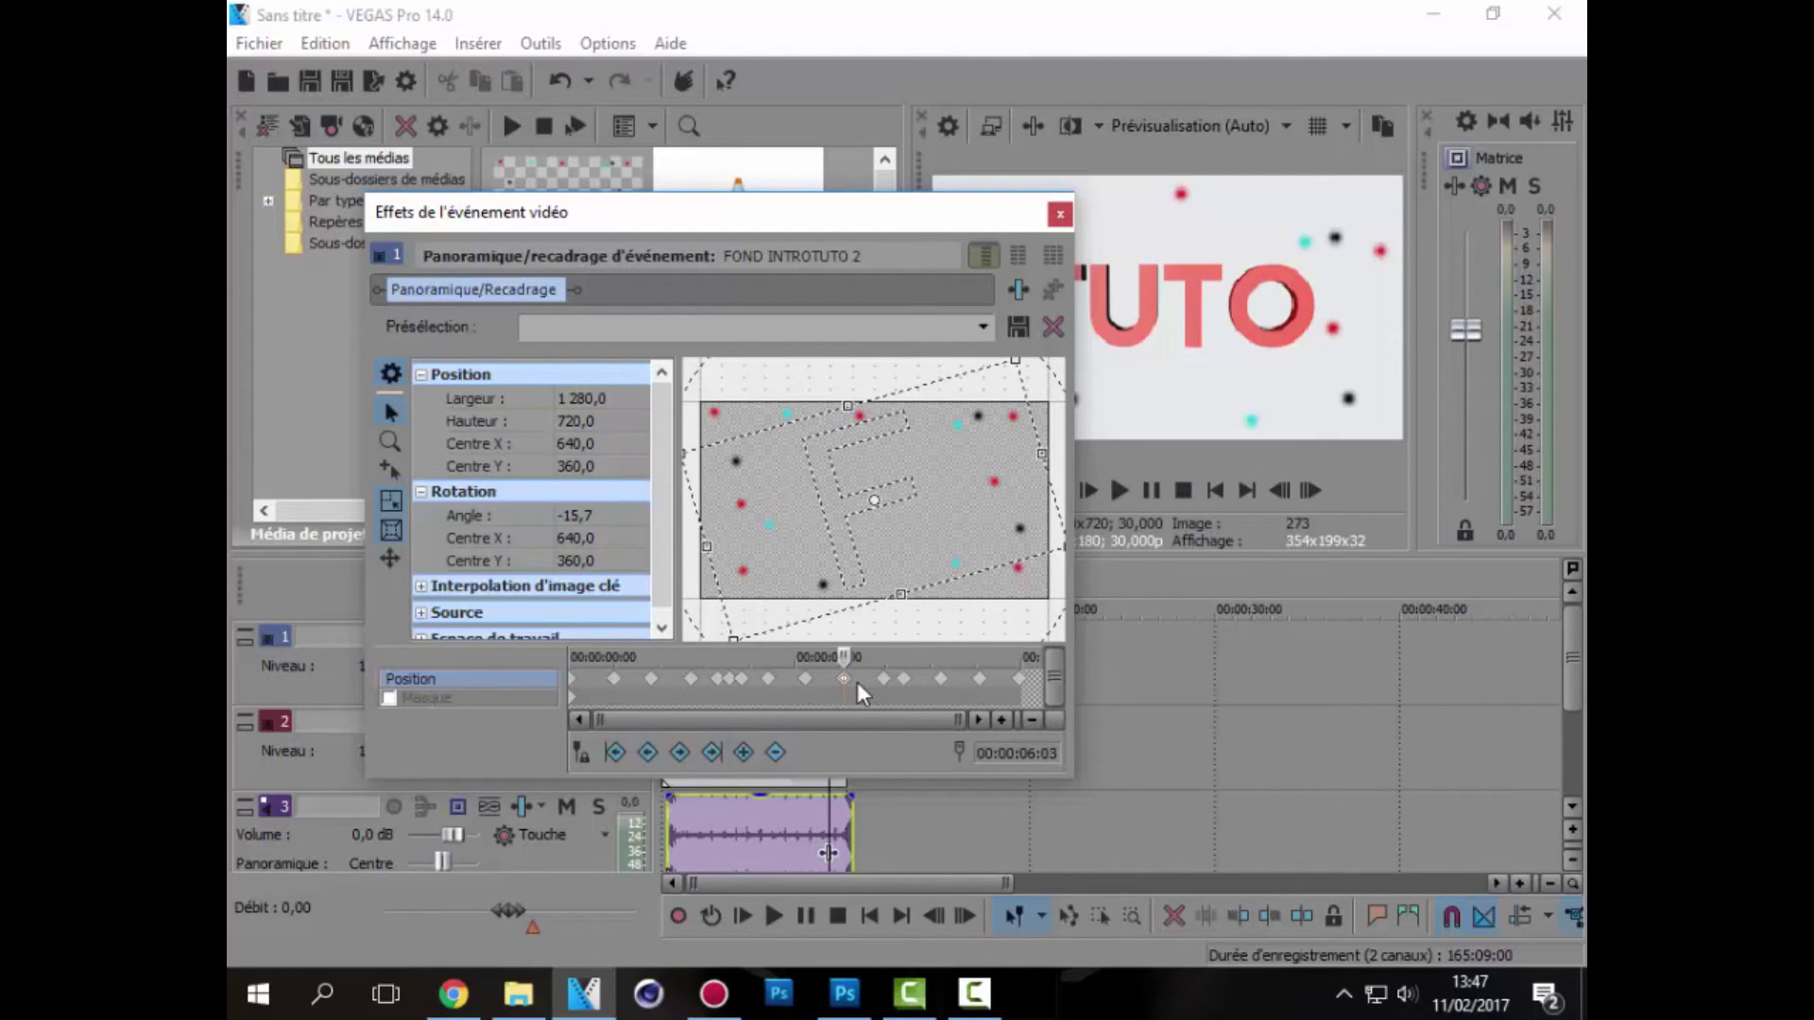
pyautogui.click(824, 680)
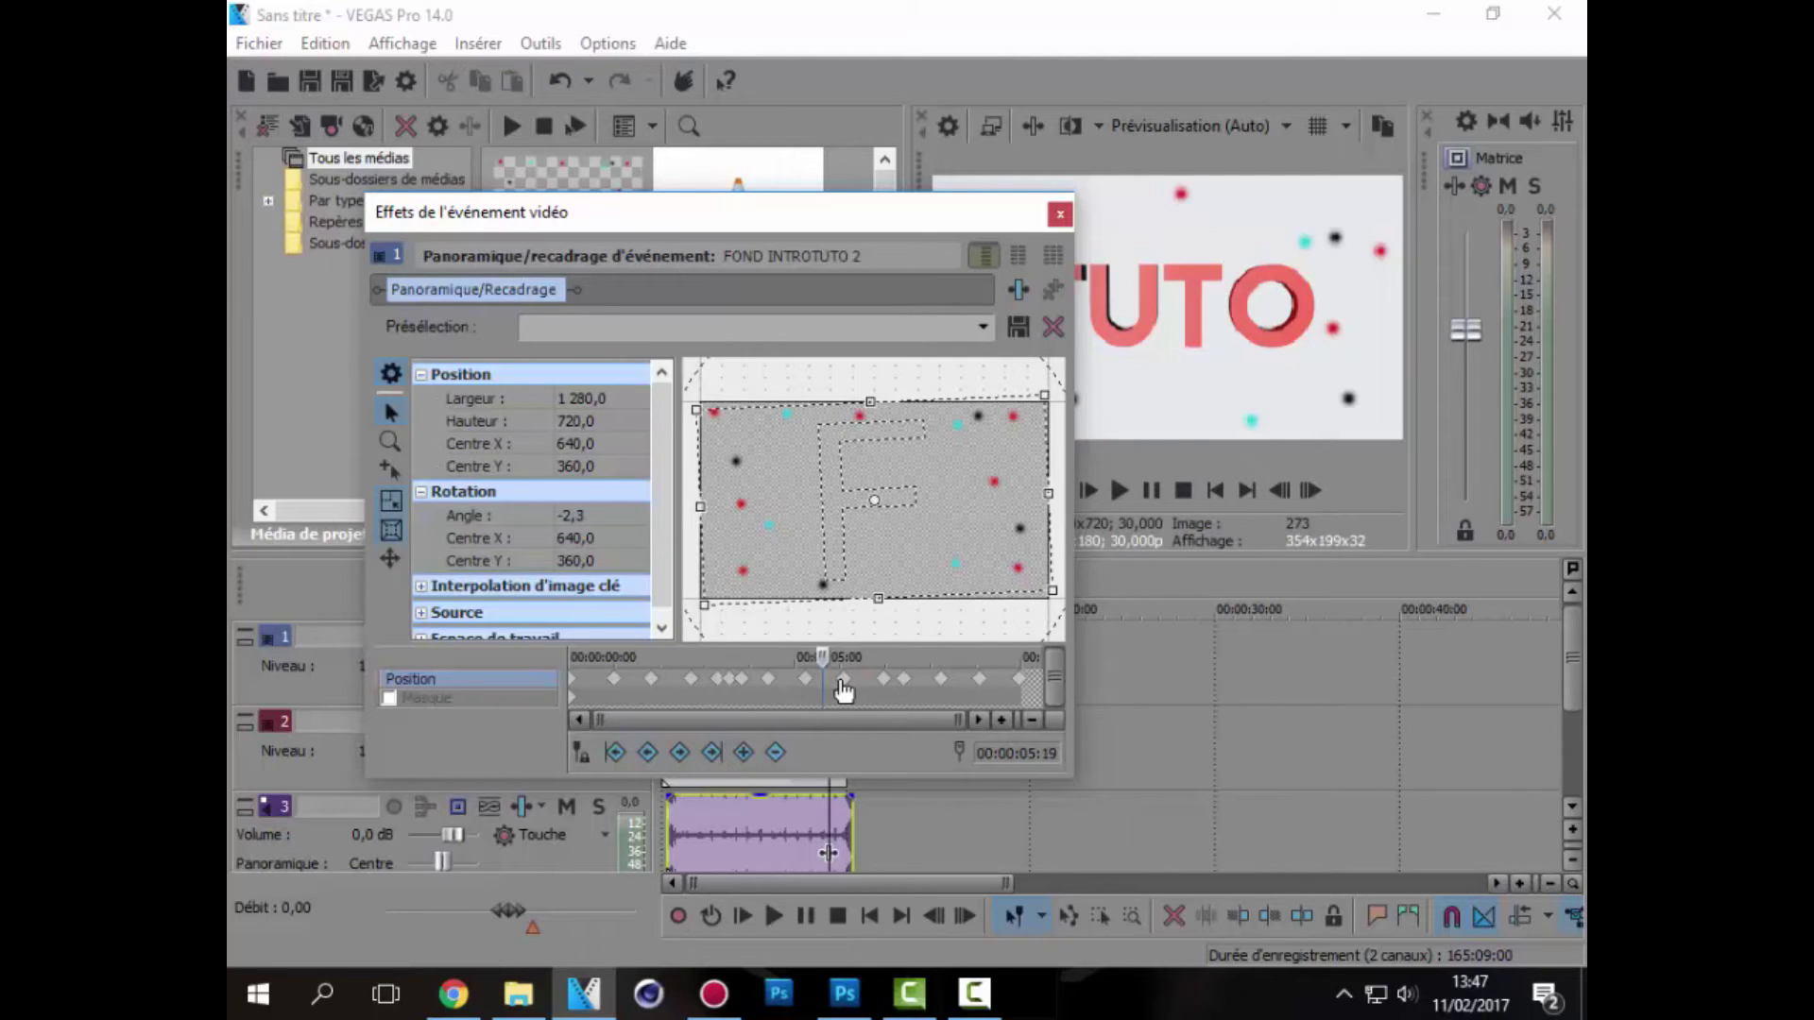
pyautogui.click(831, 686)
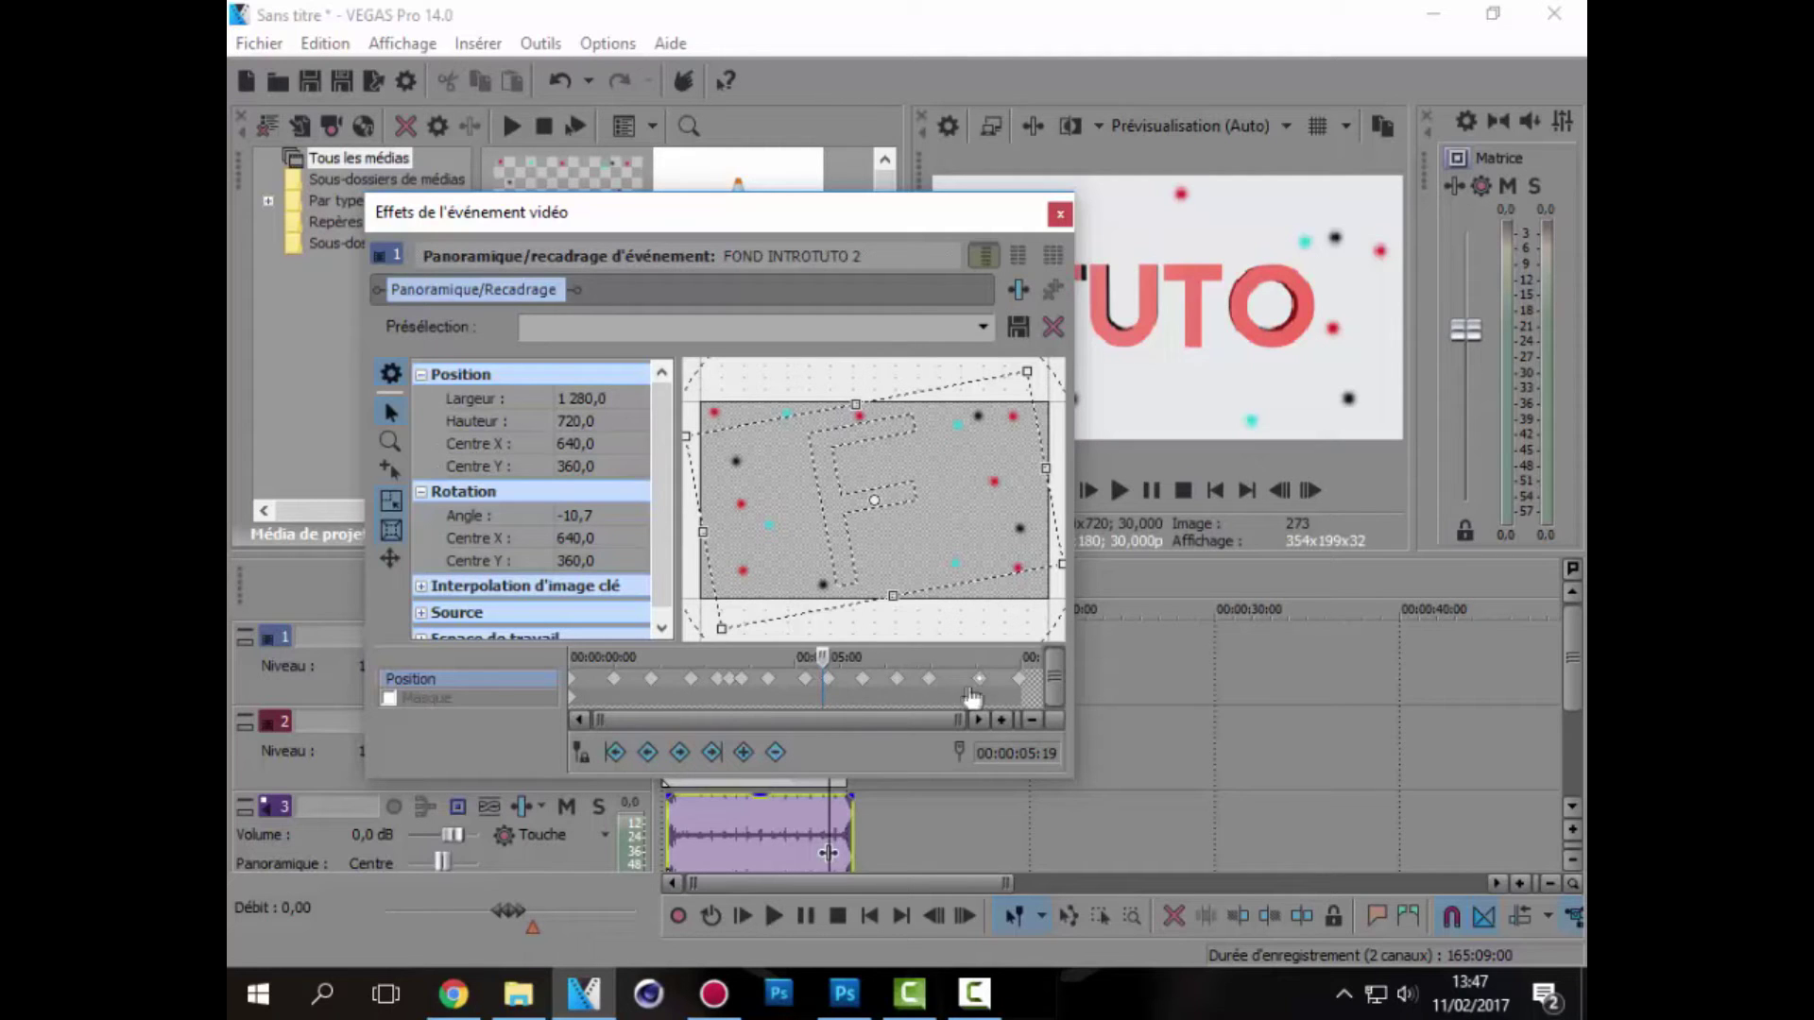
# Shift the final keyframe slightly earlier, tilt it to 13°, and replay the intro.
pyautogui.moveTo(1010, 686); pyautogui.dragTo(1000, 690)
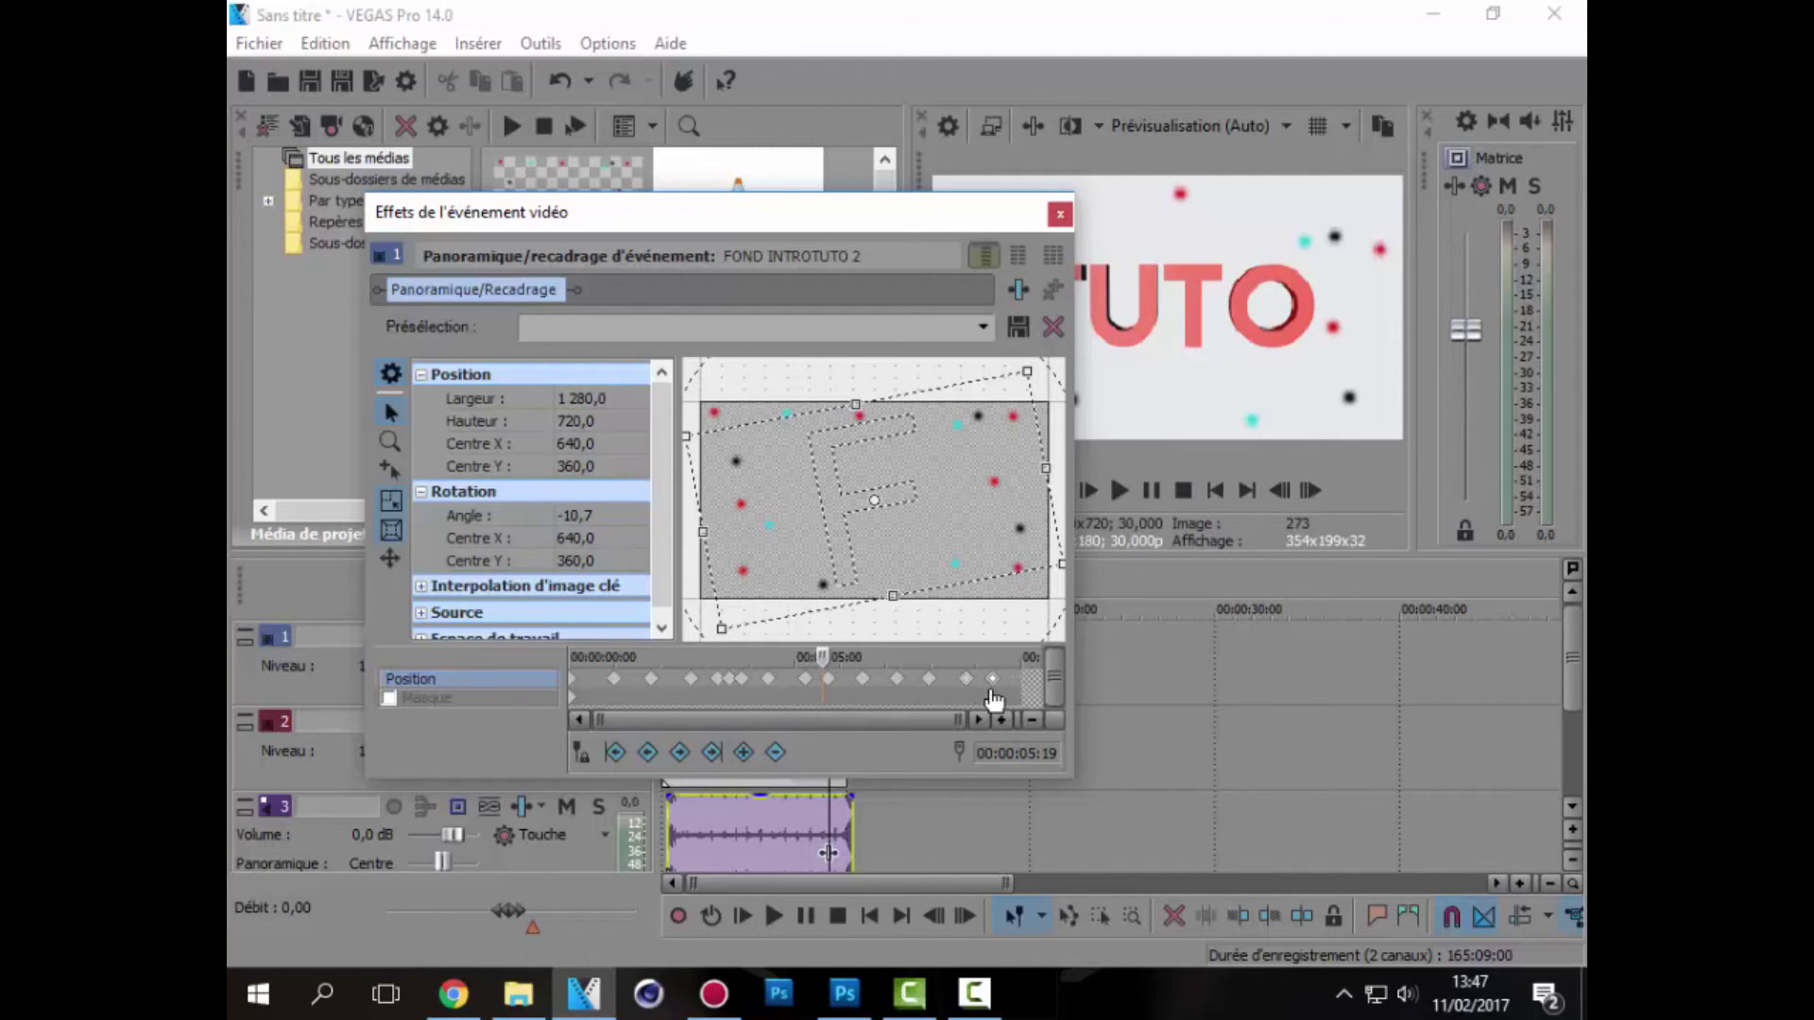
pyautogui.click(1007, 684)
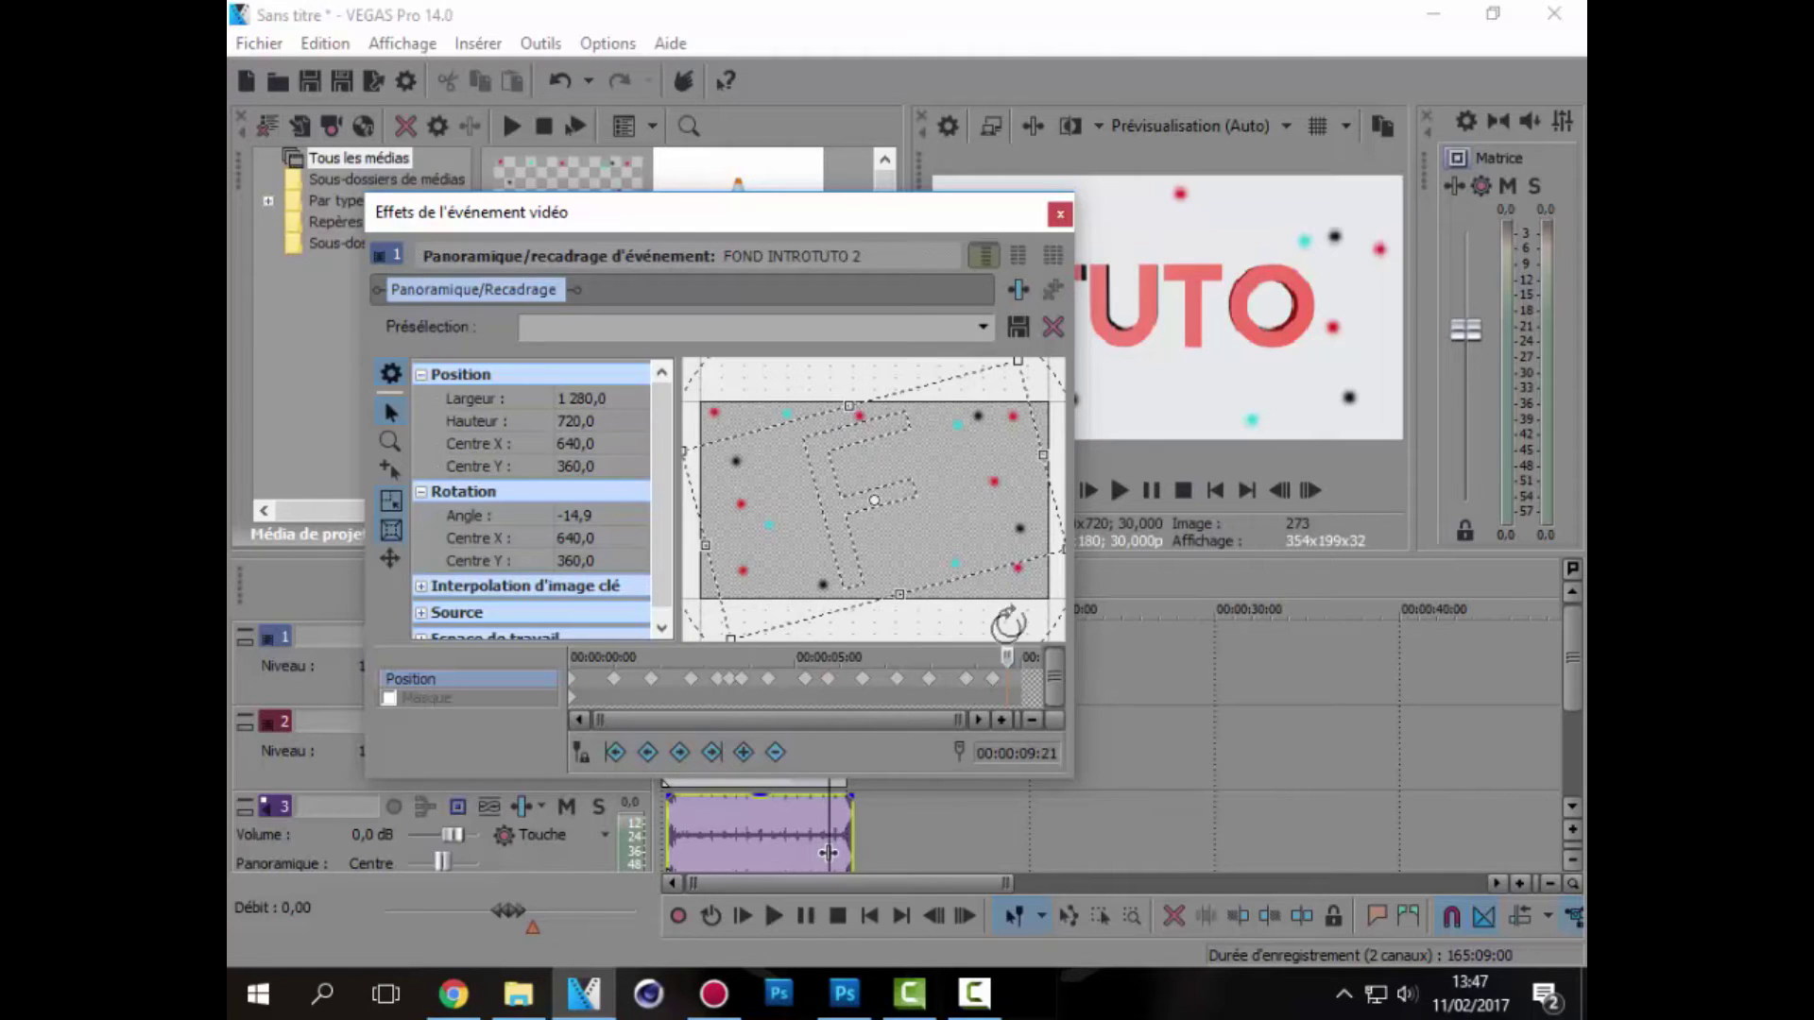
pyautogui.moveTo(1025, 600); pyautogui.dragTo(1018, 472)
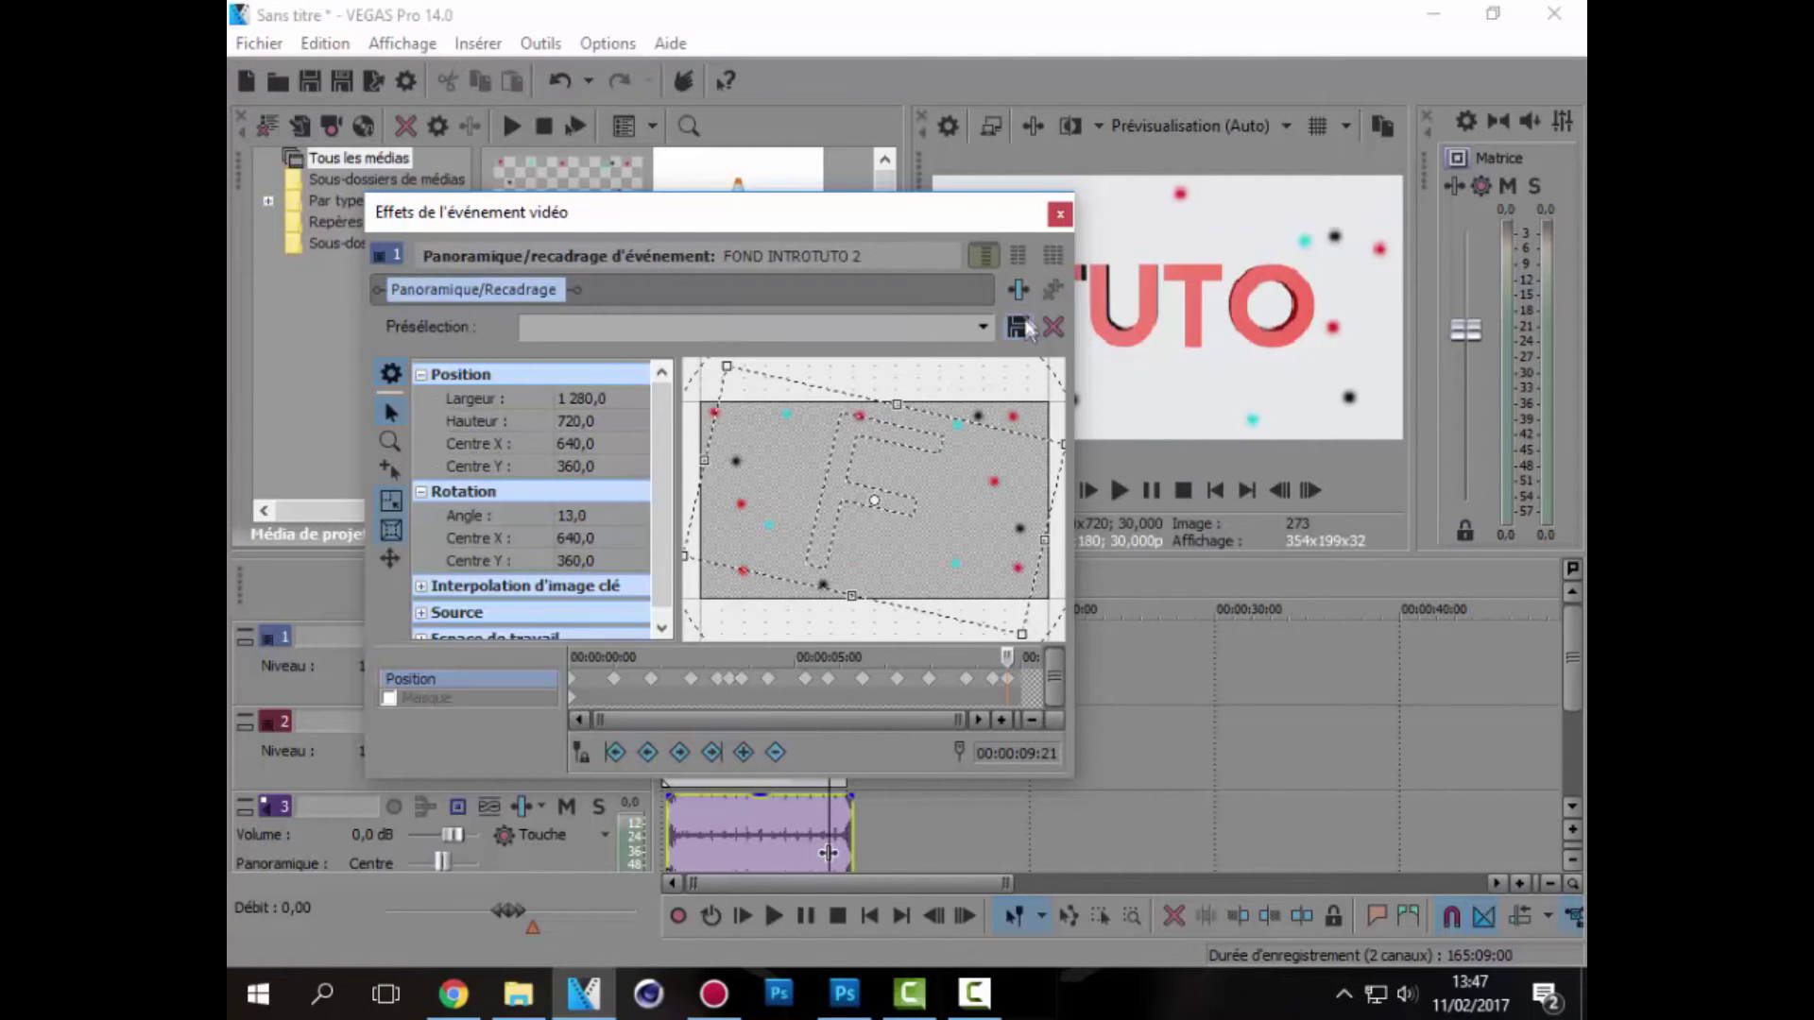
pyautogui.click(1062, 215)
pyautogui.click(1090, 493)
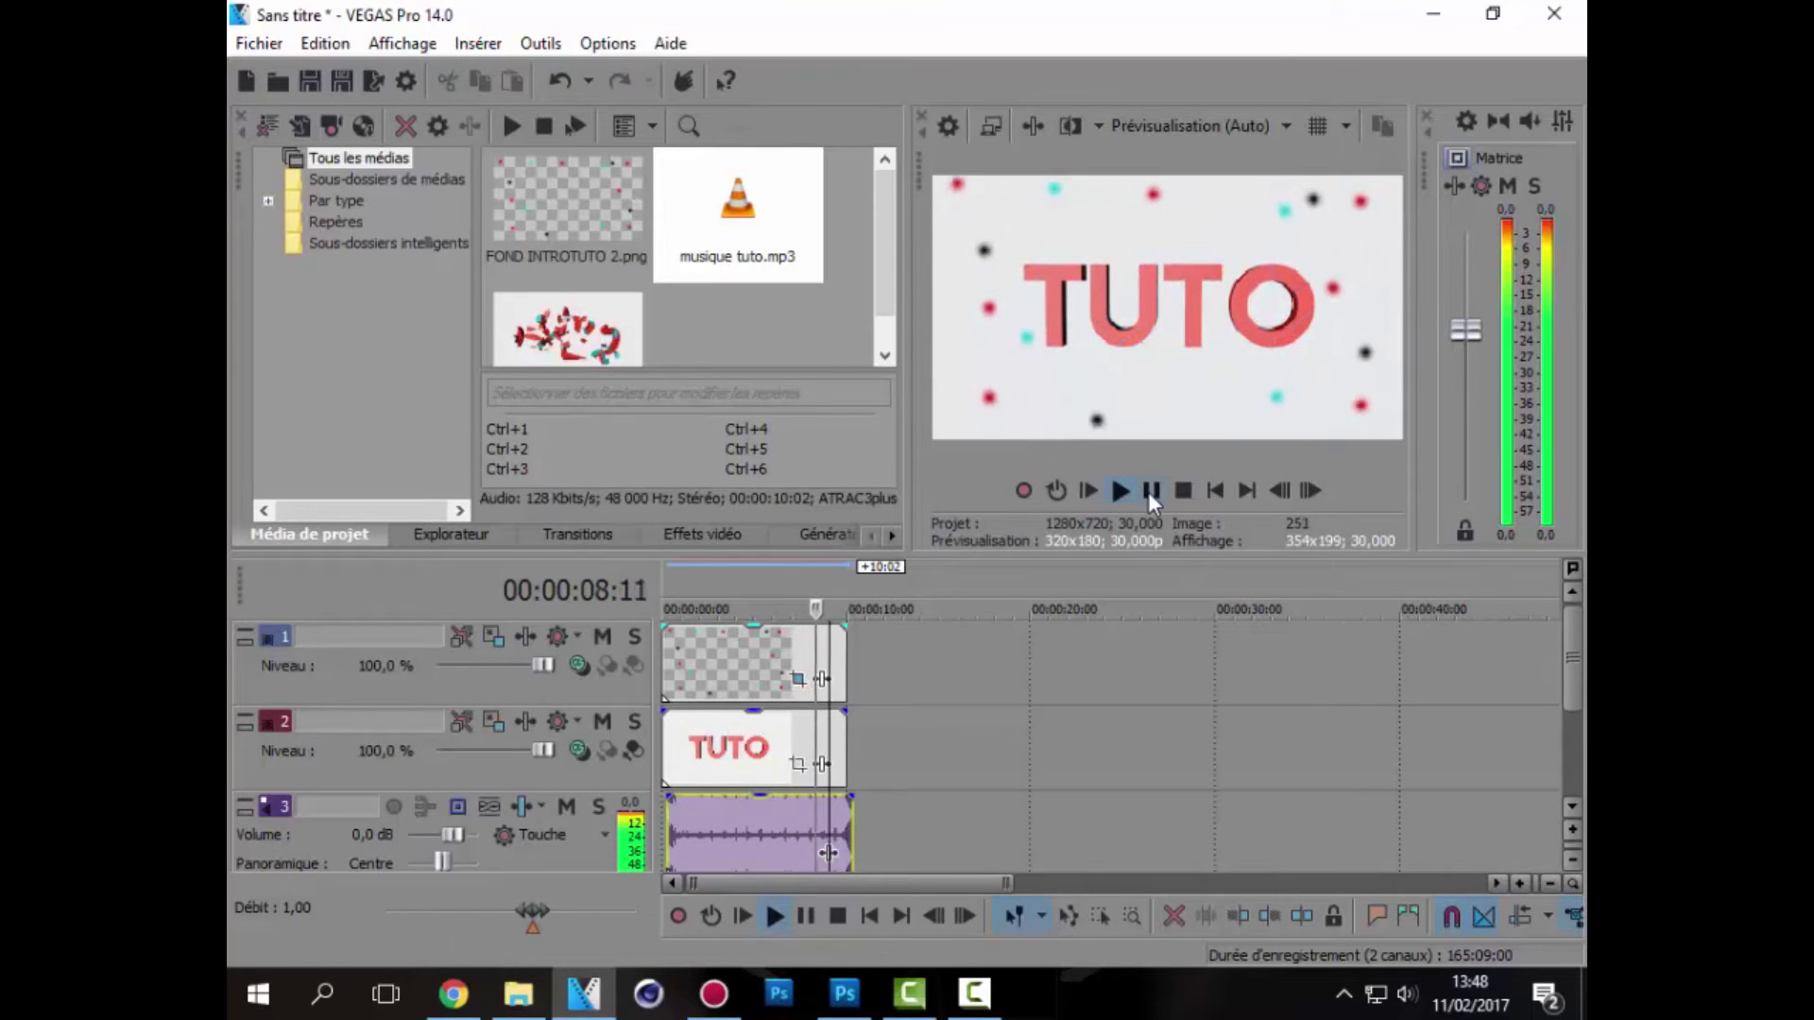
# Pause the preview at 06:17, then shift the middle, 07:23 and final rotation keyframes earlier.
pyautogui.click(1089, 493)
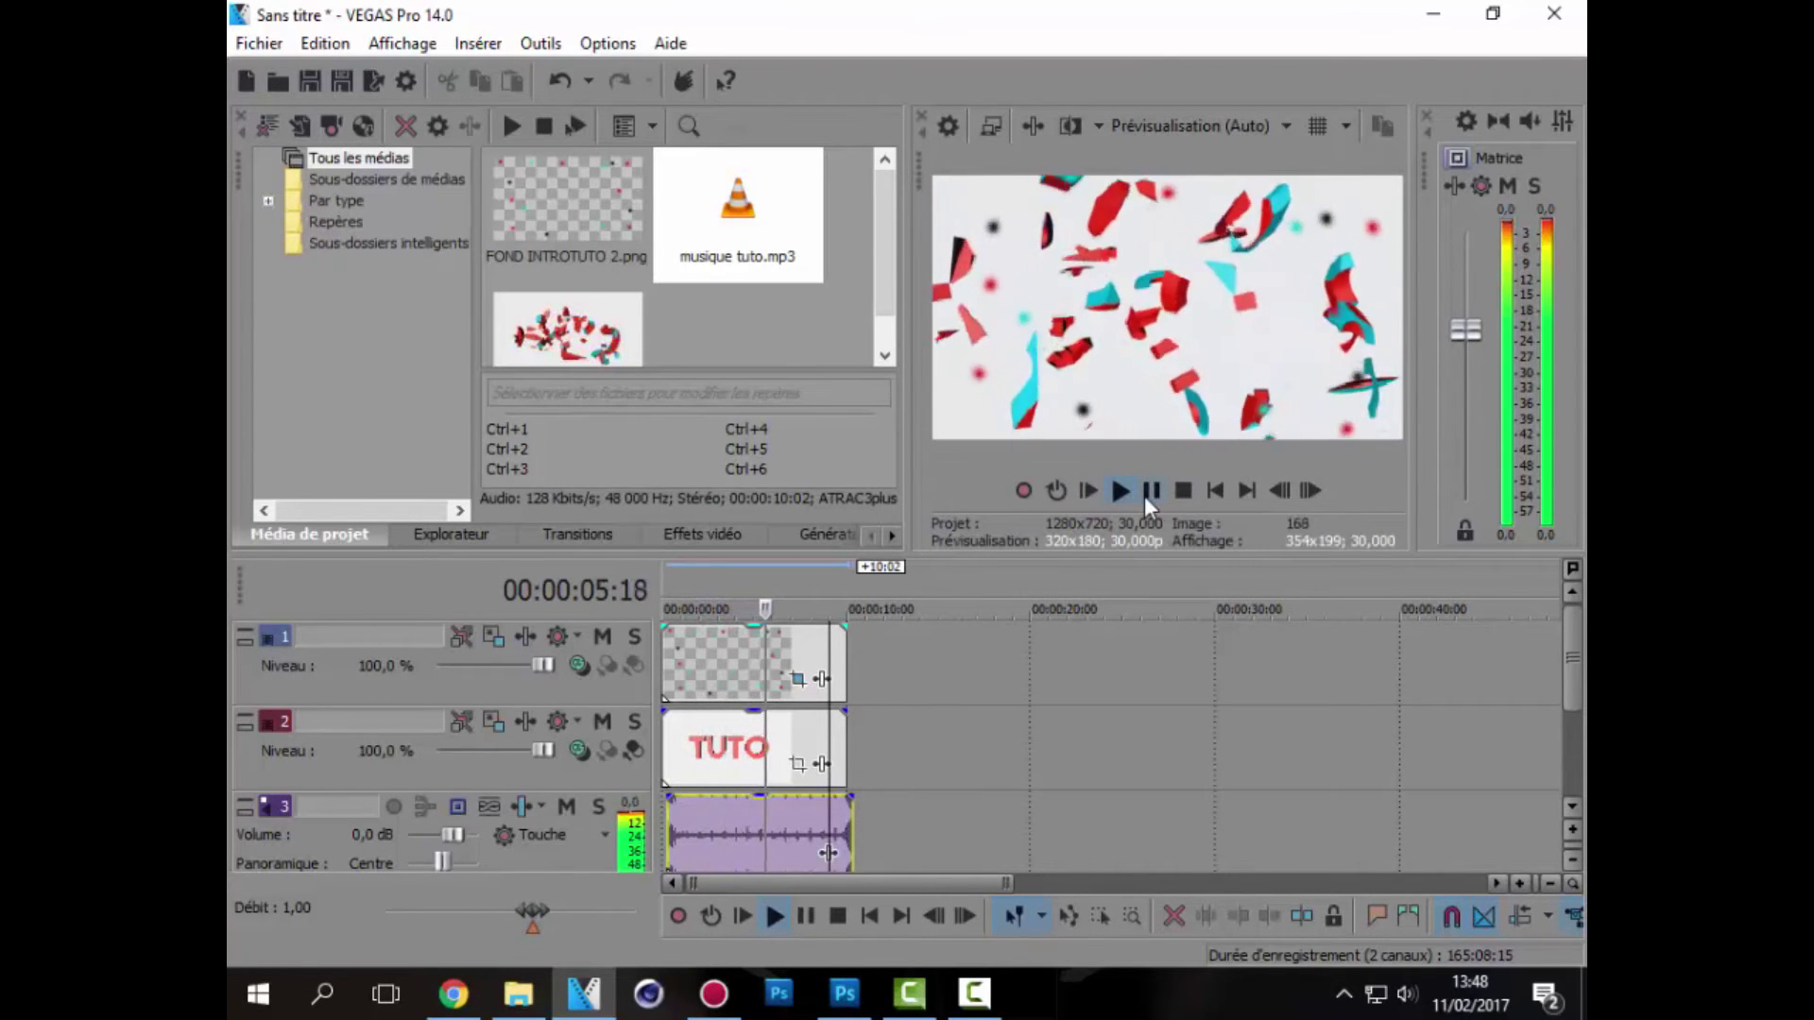
pyautogui.click(1145, 496)
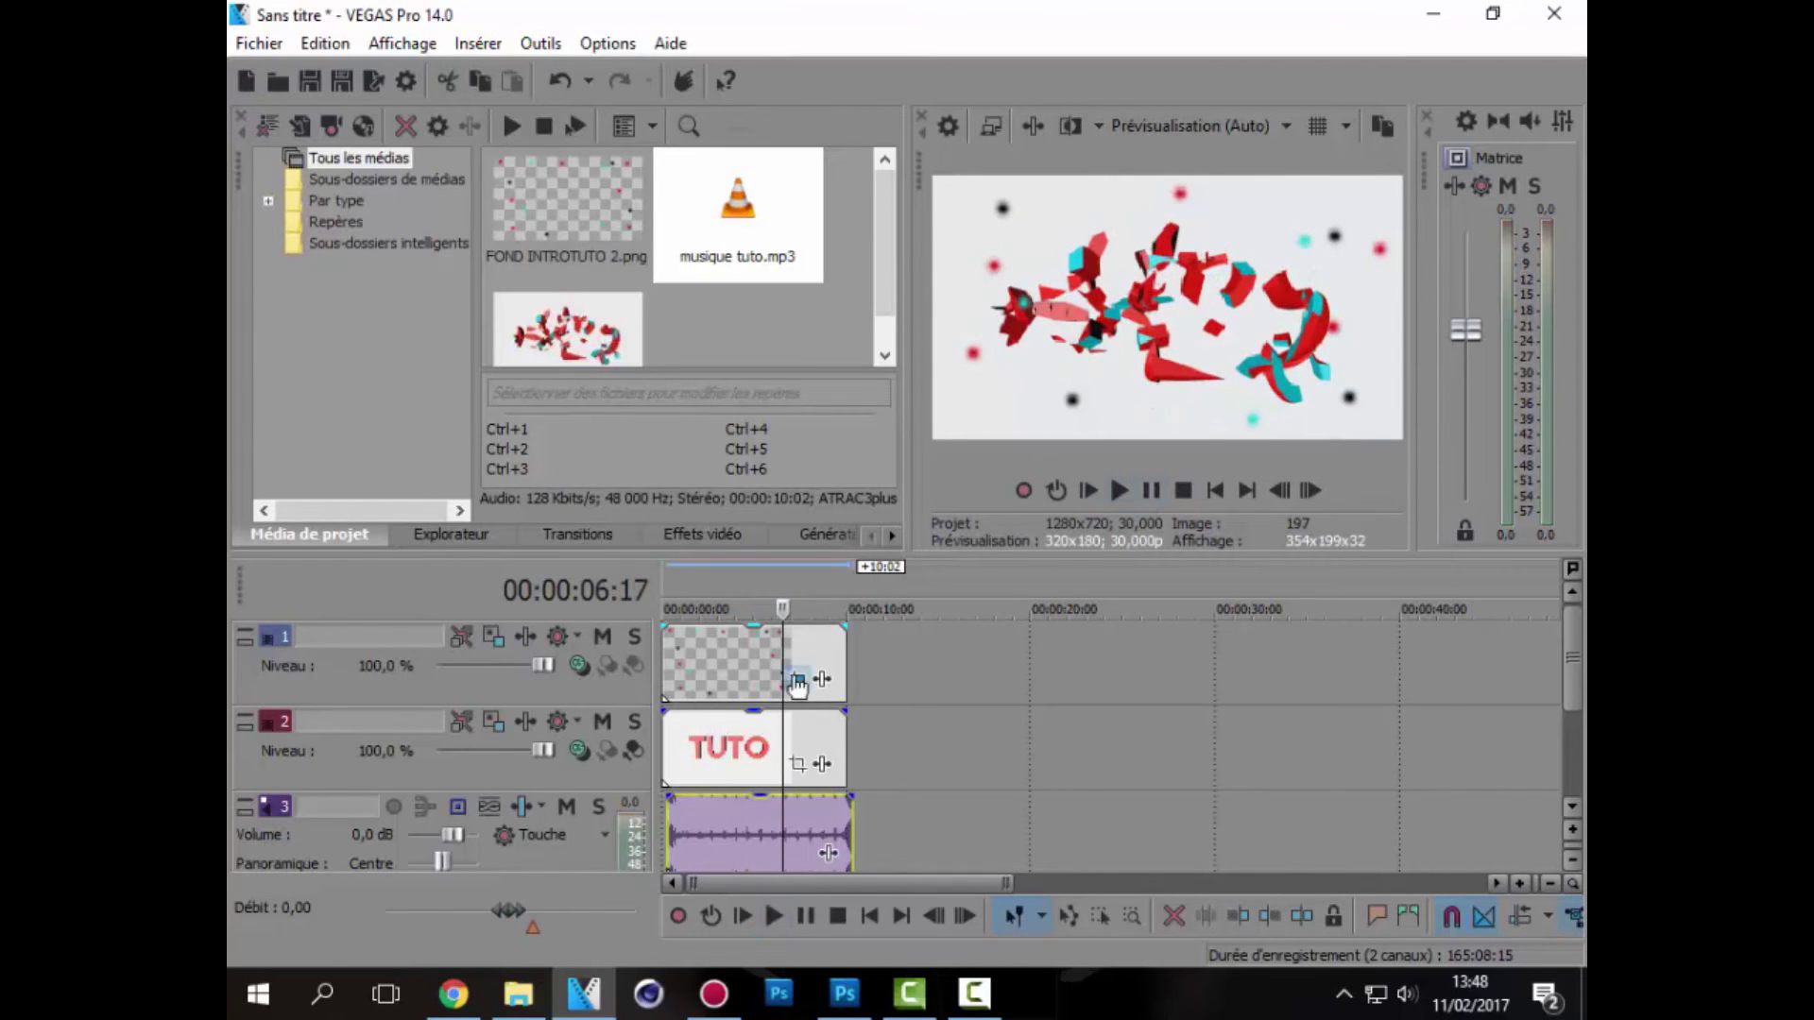
pyautogui.click(797, 678)
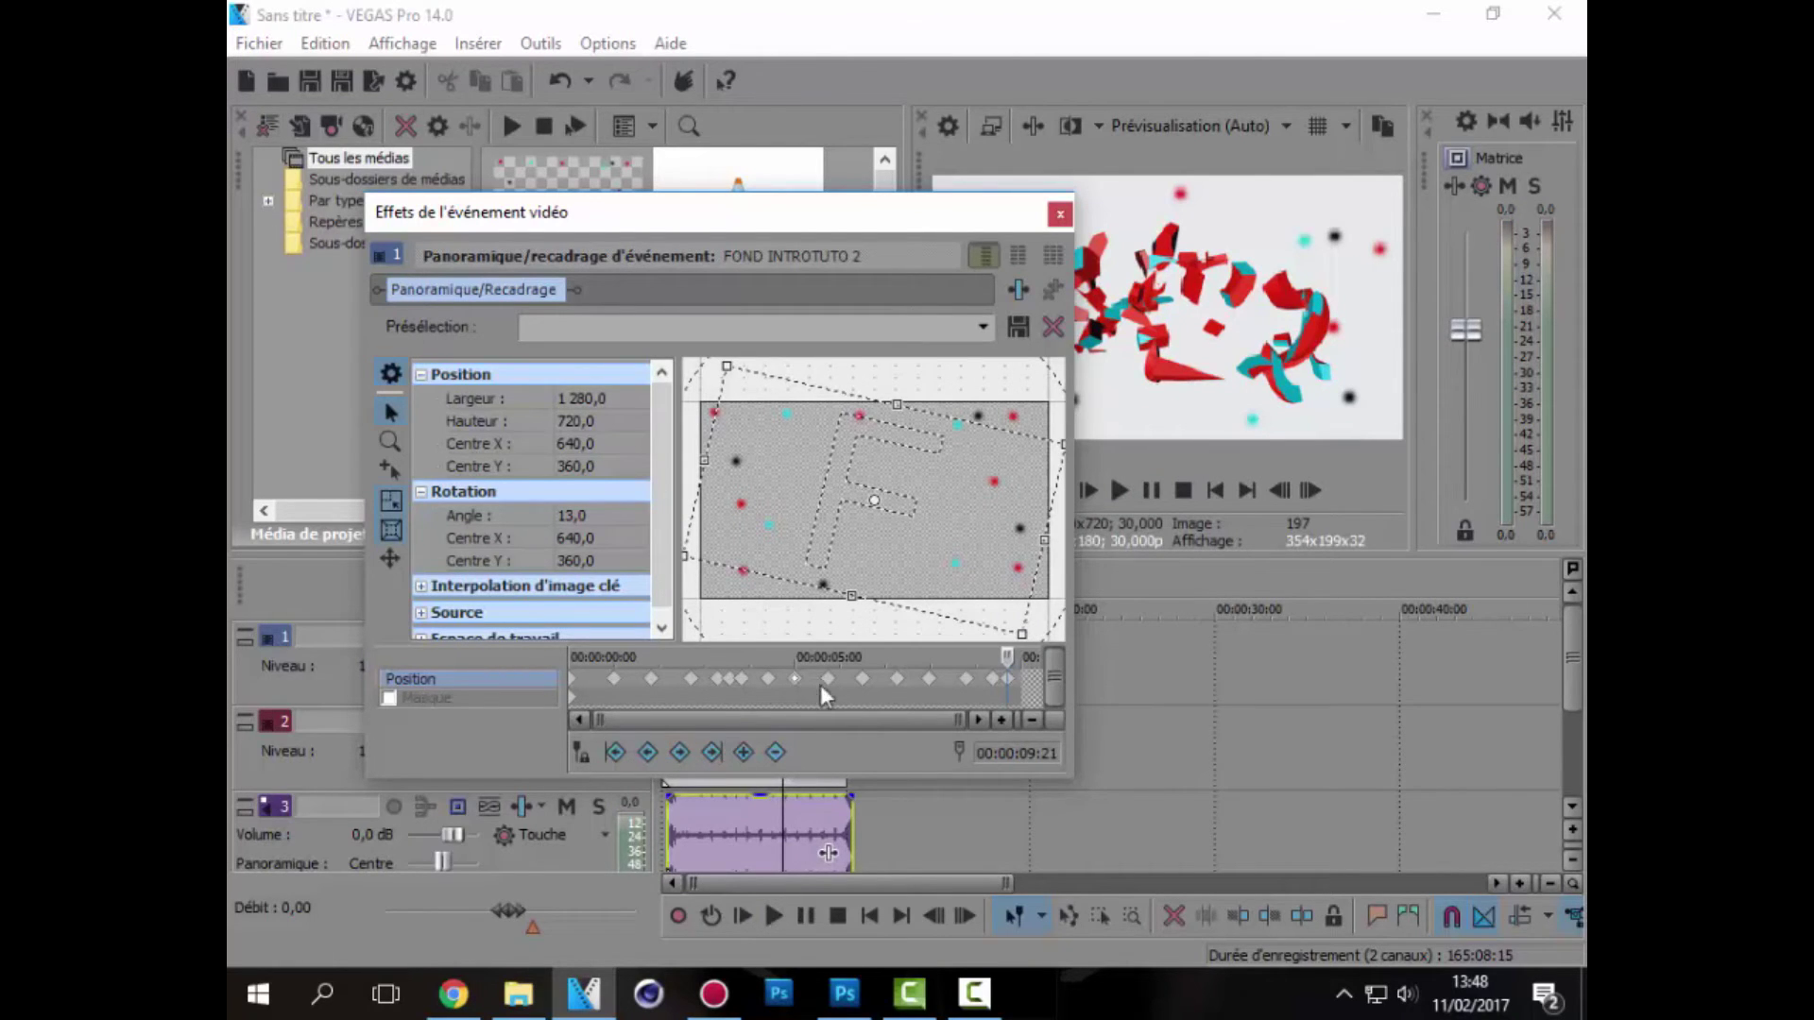
pyautogui.moveTo(862, 679); pyautogui.dragTo(887, 696)
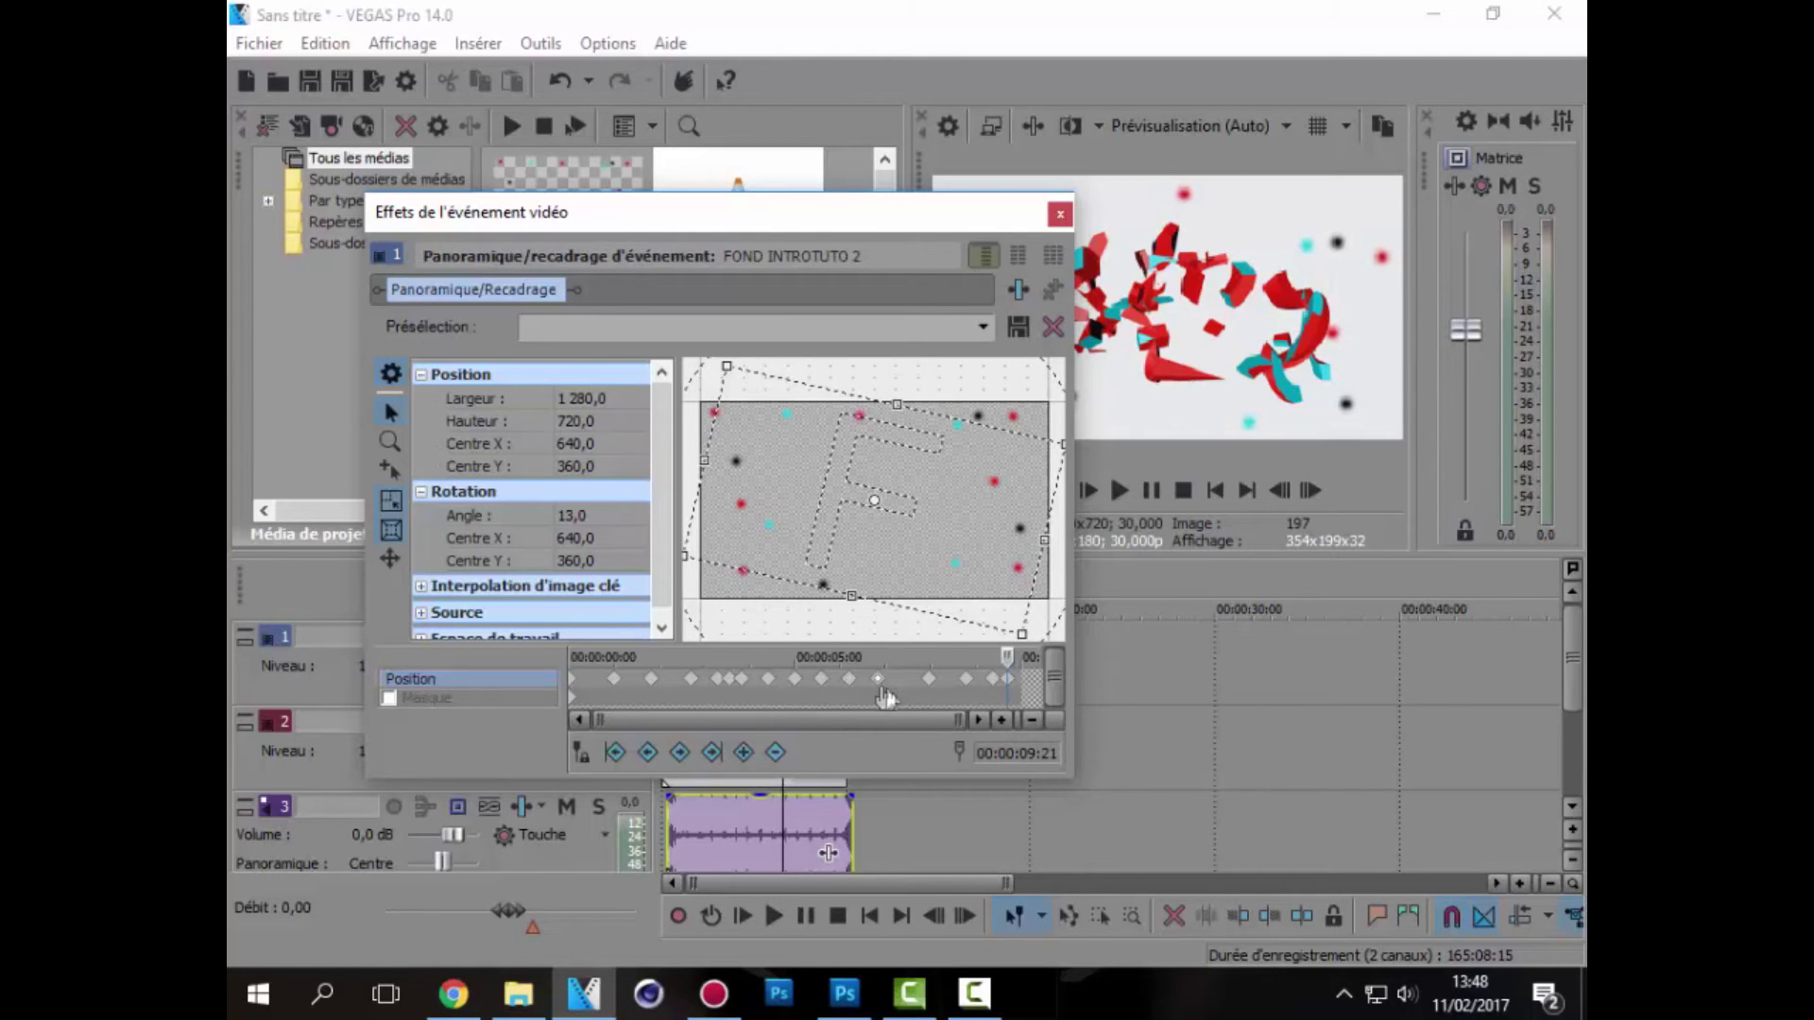
pyautogui.click(921, 692)
pyautogui.click(928, 680)
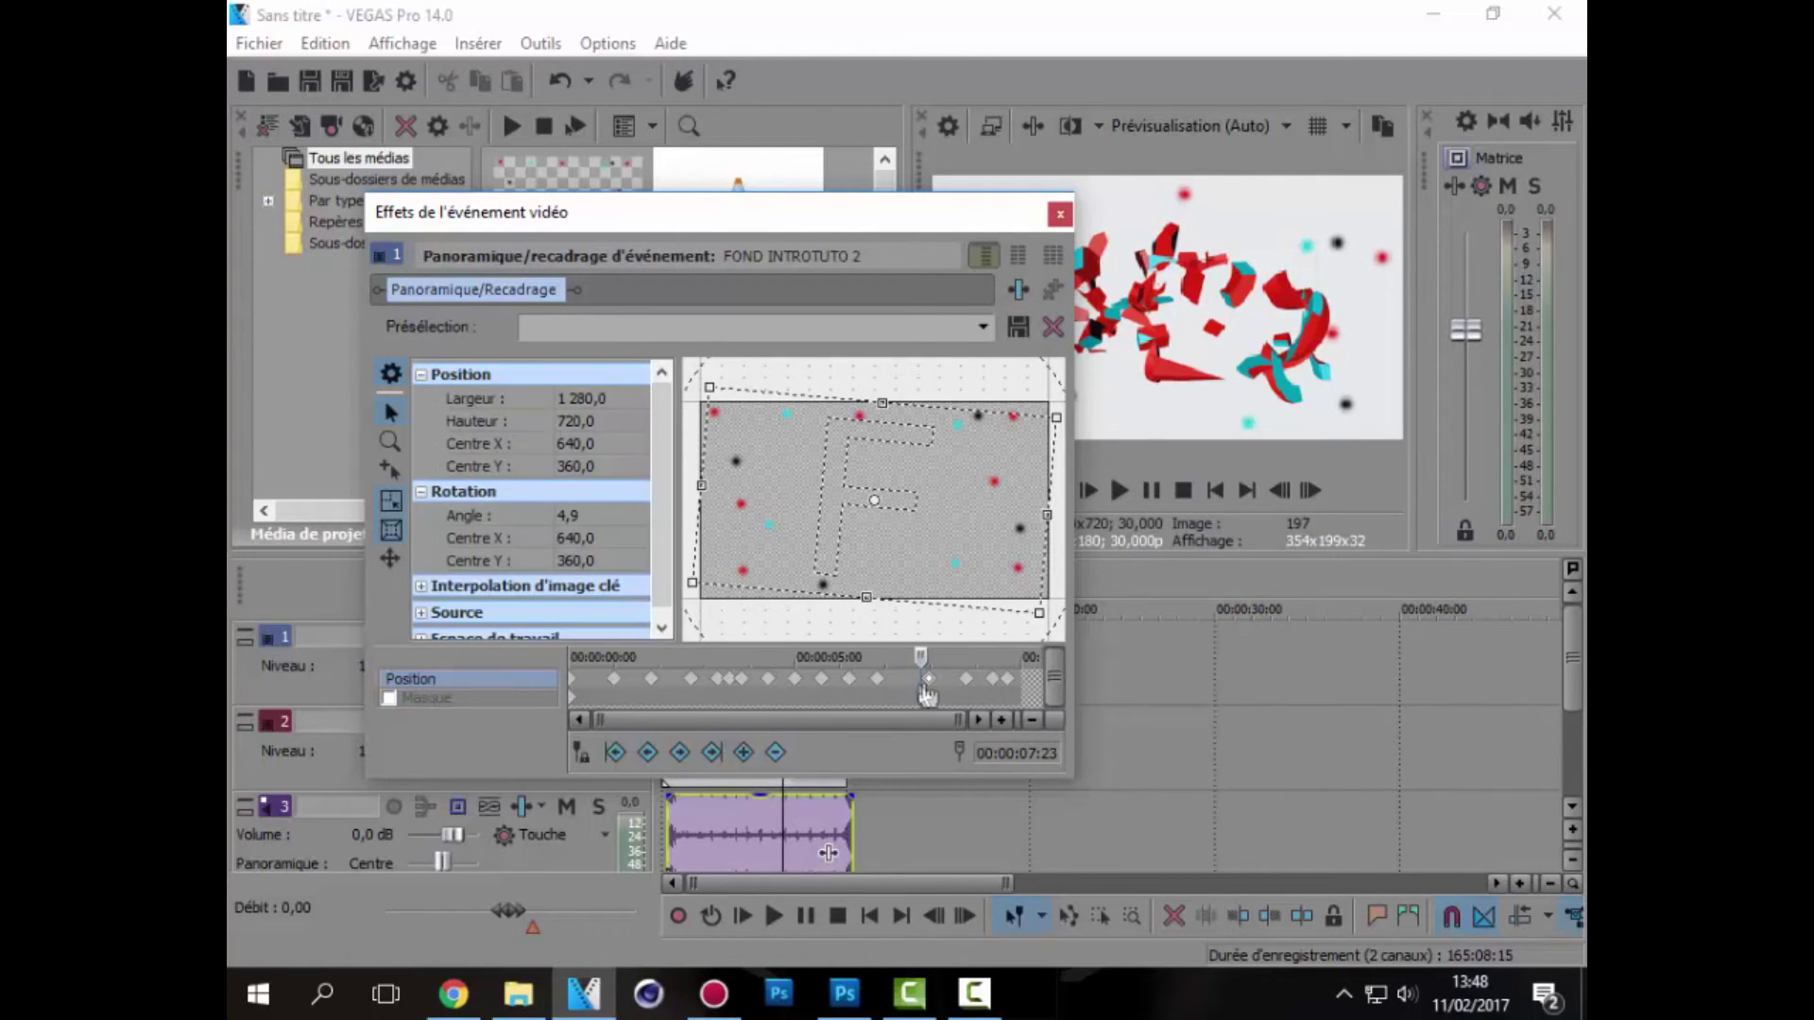
pyautogui.moveTo(929, 680)
pyautogui.mouseDown()
pyautogui.moveTo(904, 679)
pyautogui.moveTo(934, 679)
pyautogui.mouseUp()
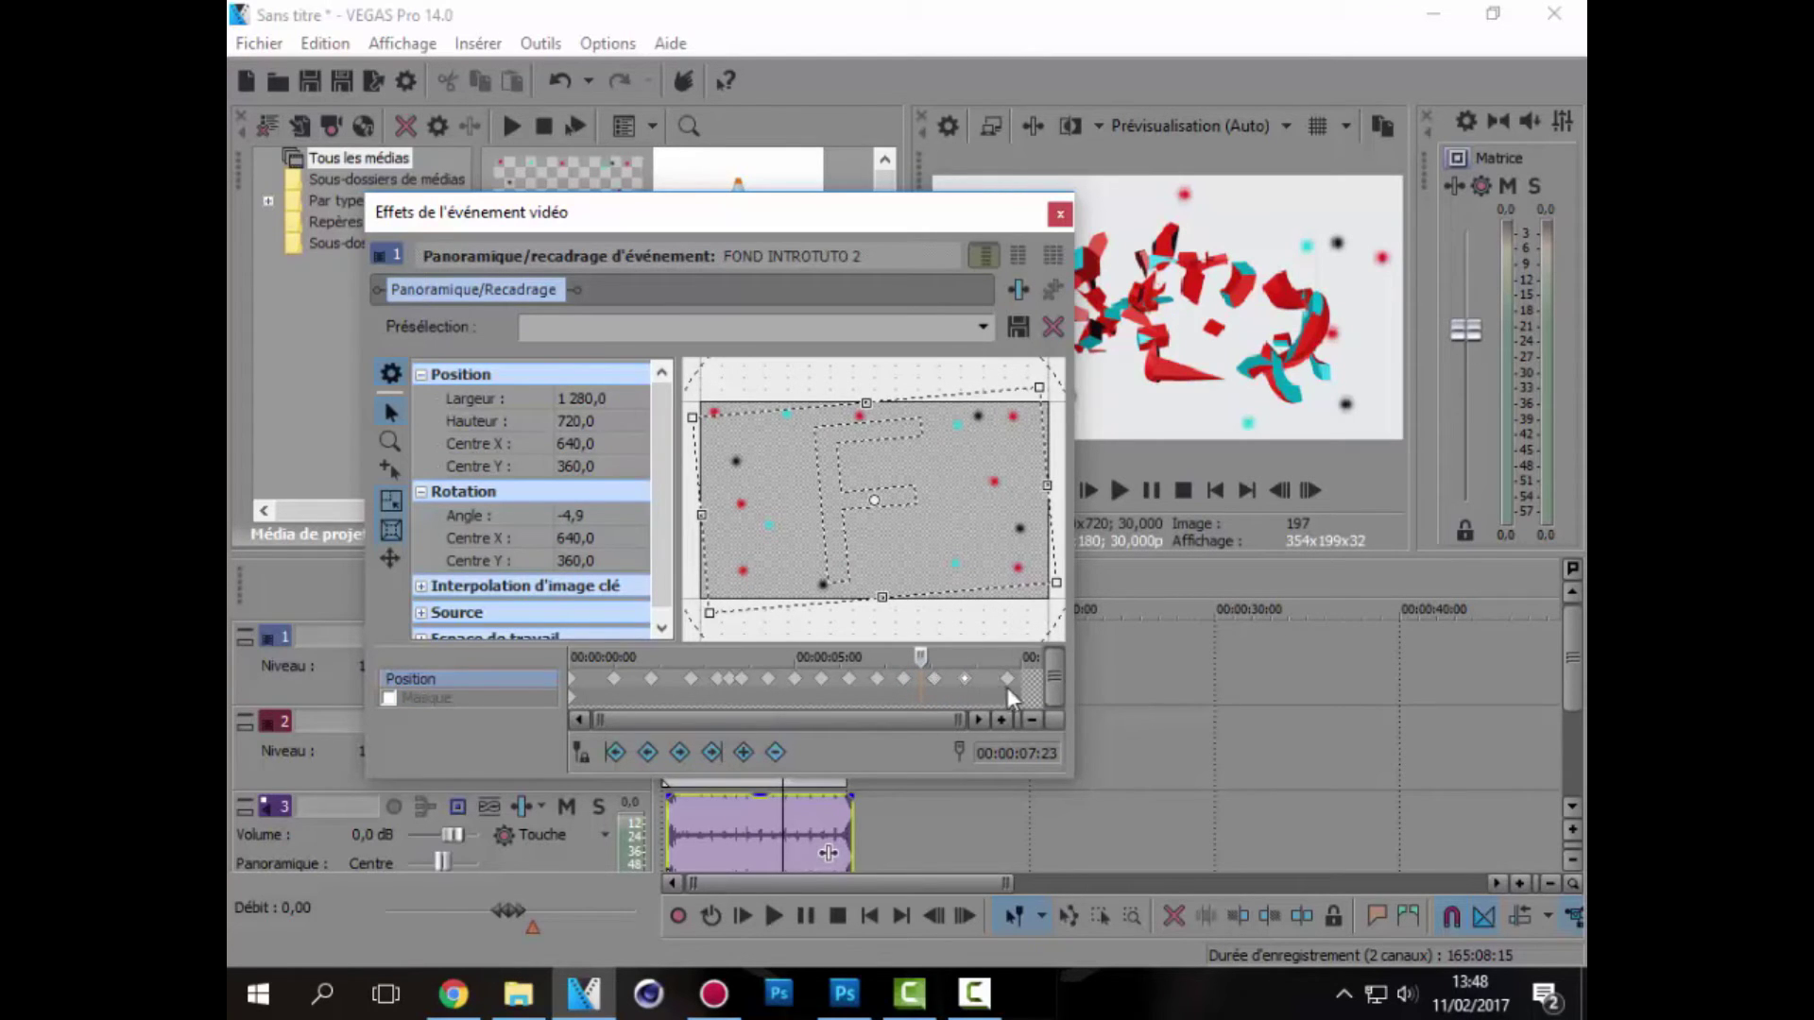
pyautogui.moveTo(1007, 680); pyautogui.dragTo(997, 680)
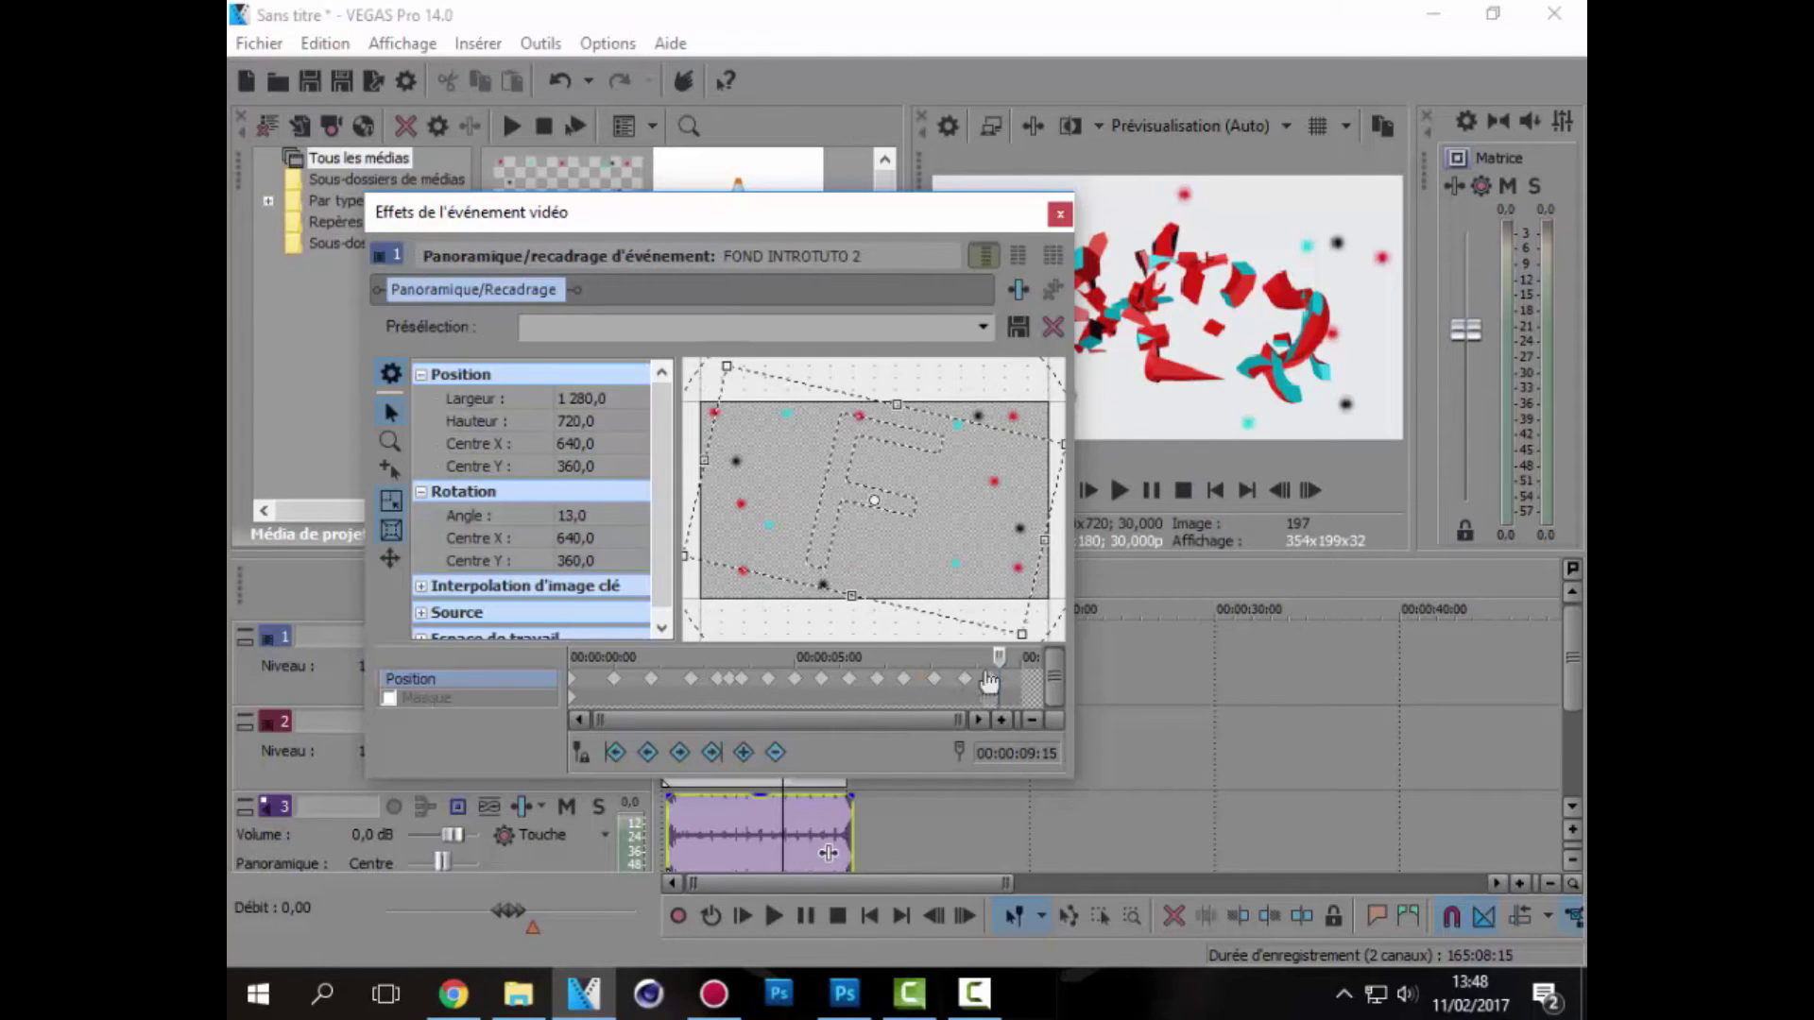
# Replay the intro, pause around 7 seconds, and reopen the background's Pan/Crop settings.
pyautogui.click(1061, 214)
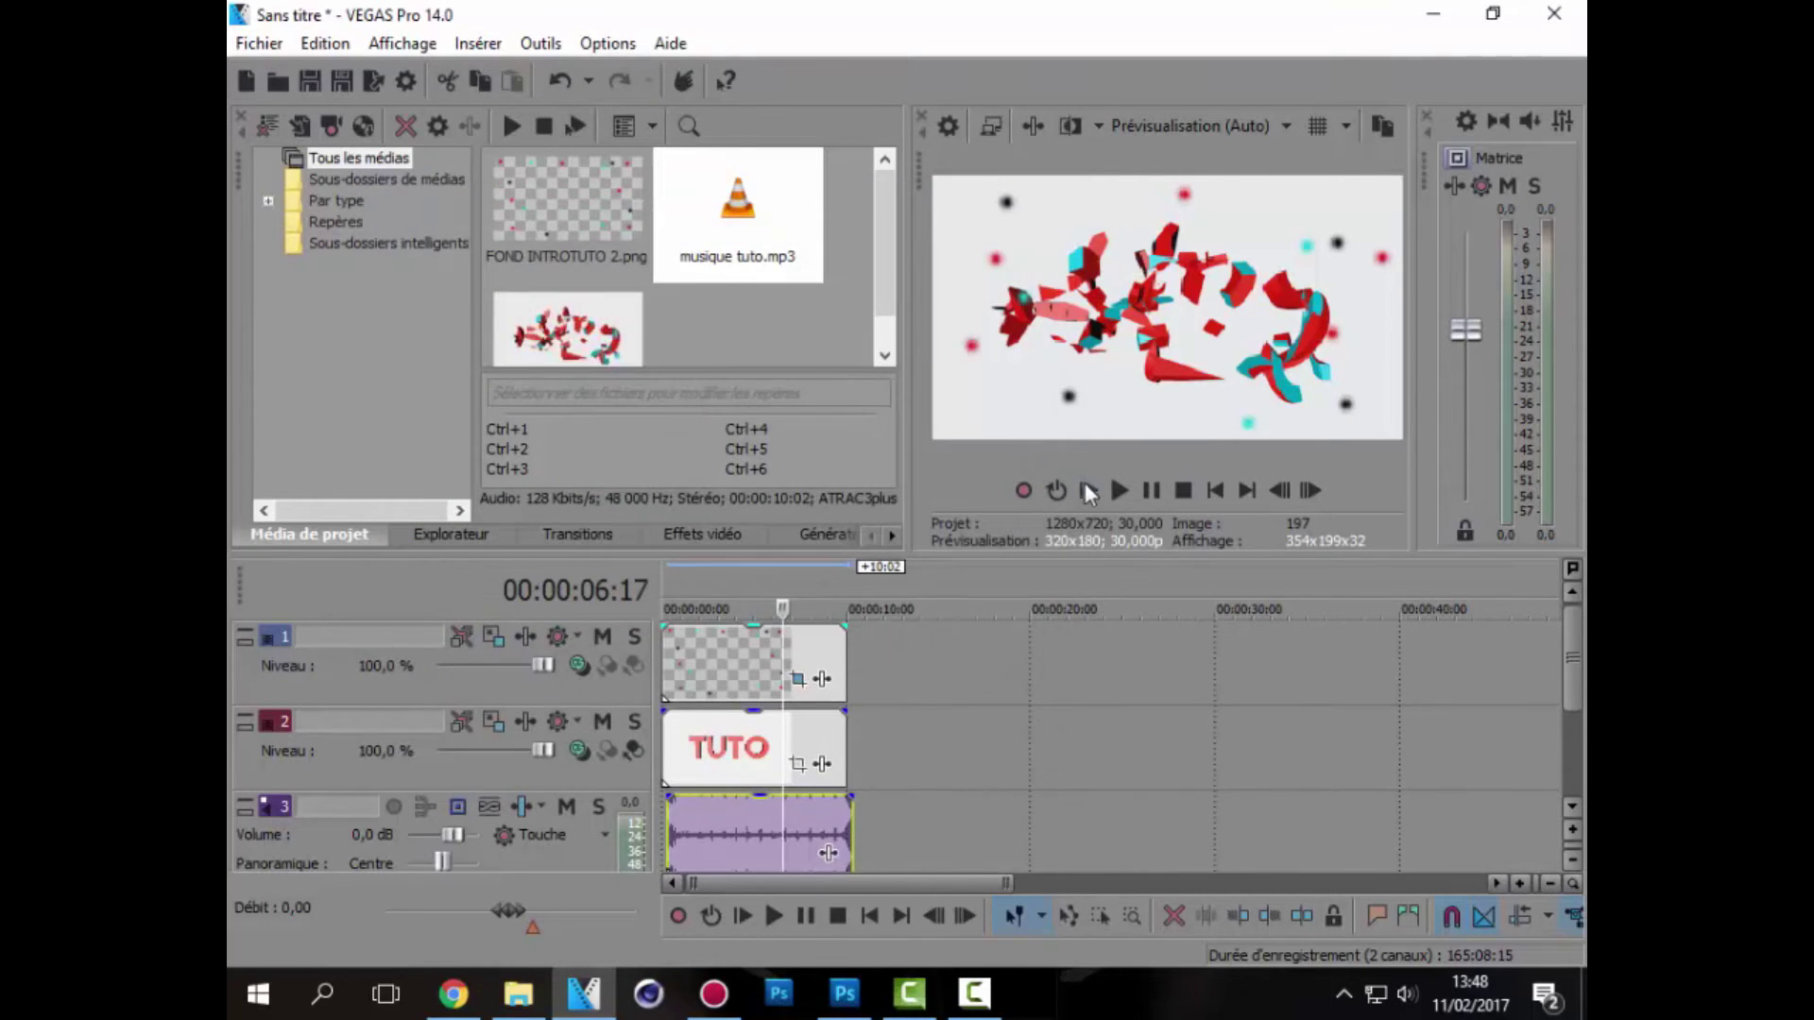
pyautogui.click(1122, 488)
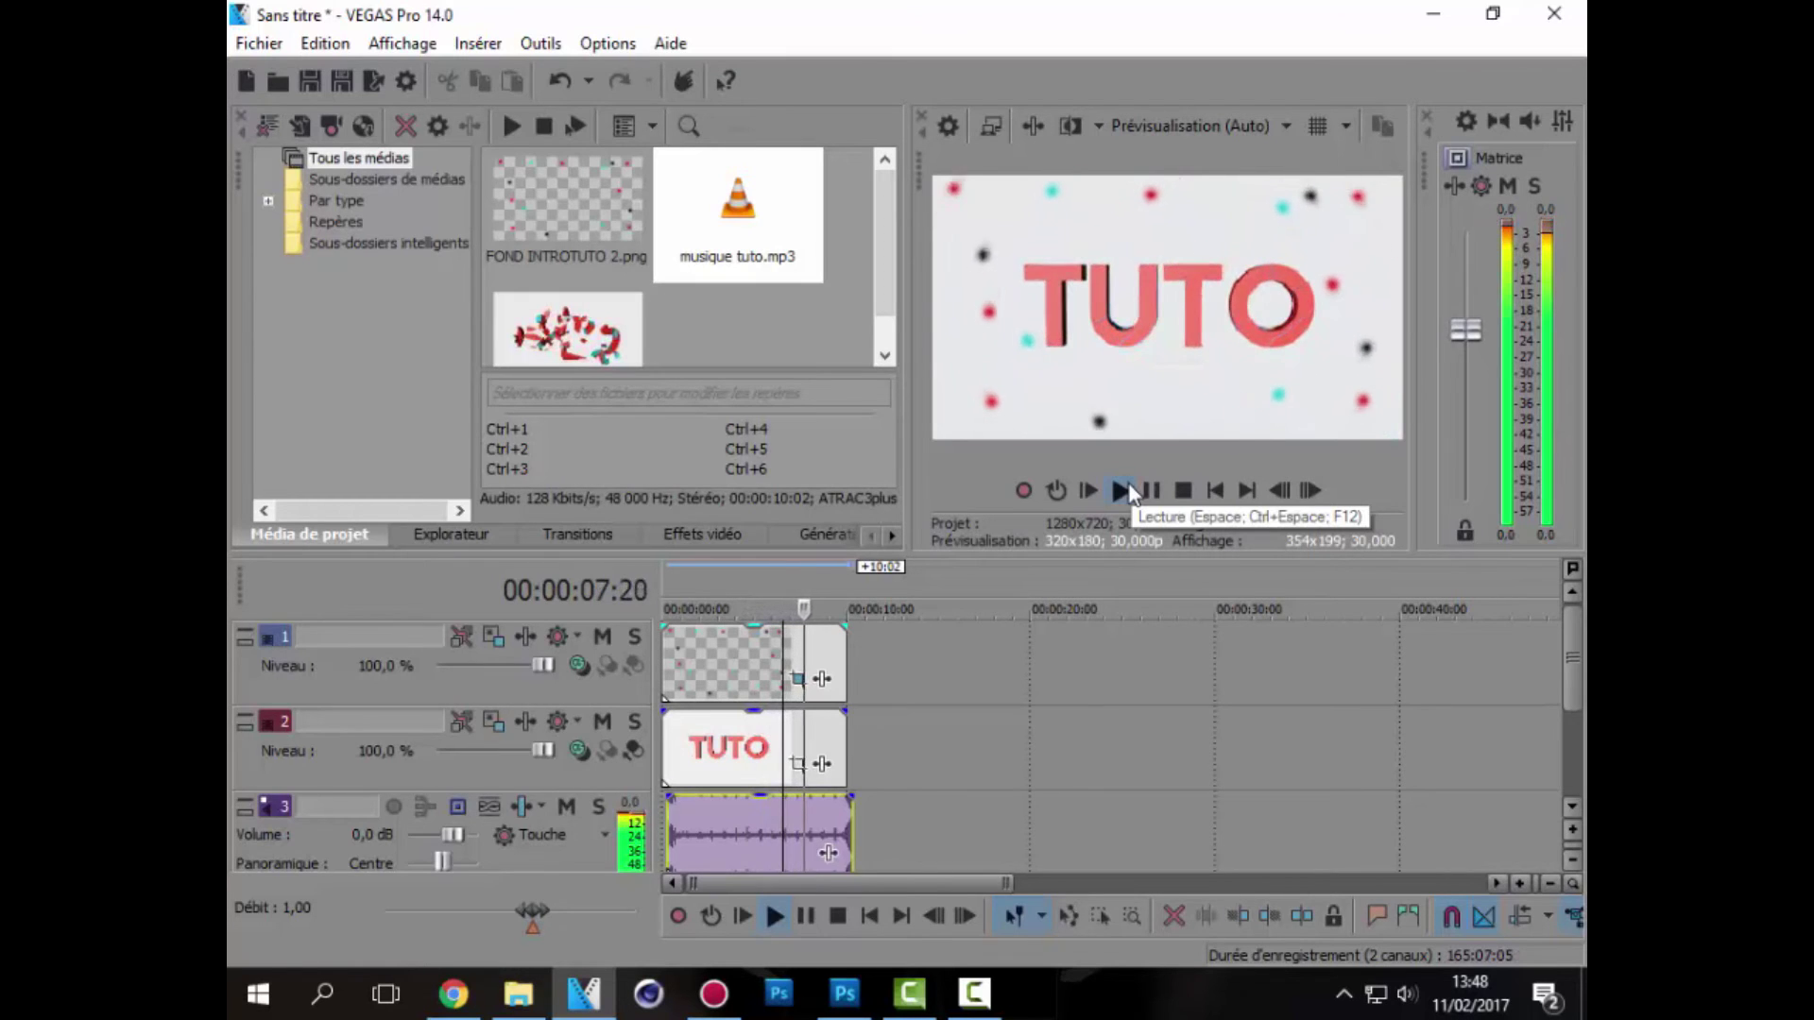
pyautogui.click(792, 587)
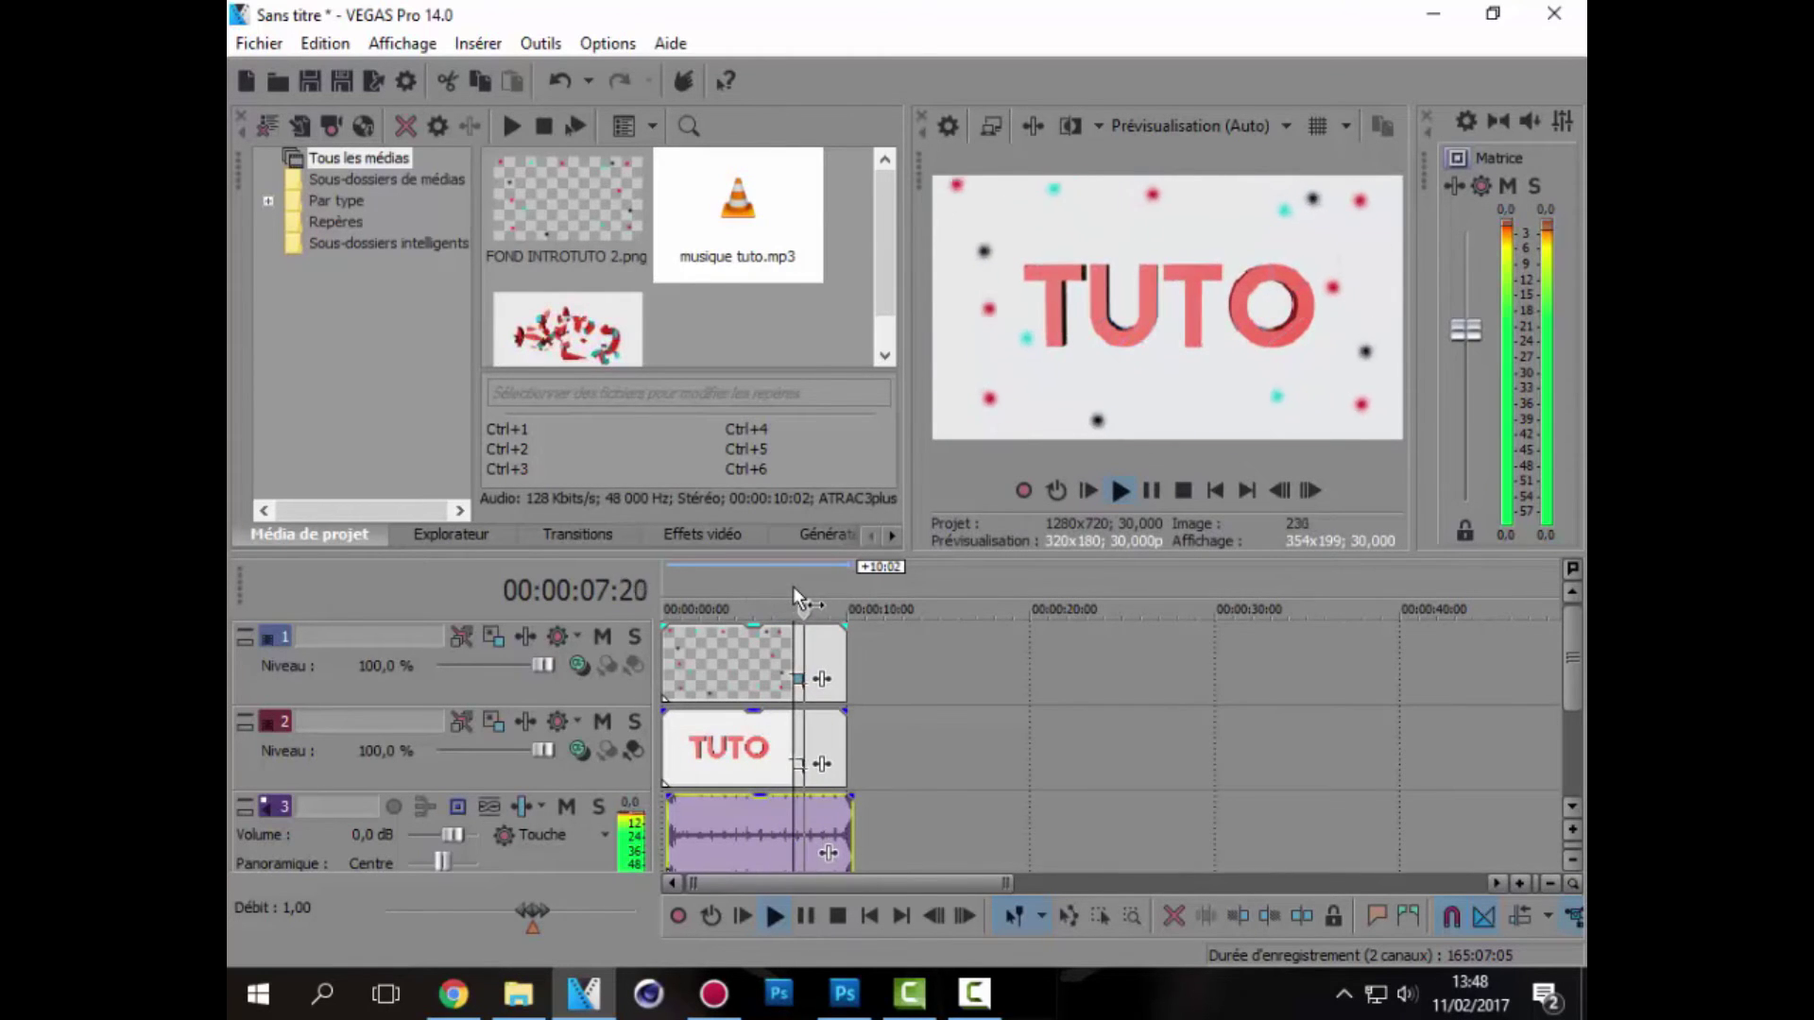
pyautogui.click(1146, 490)
pyautogui.click(798, 678)
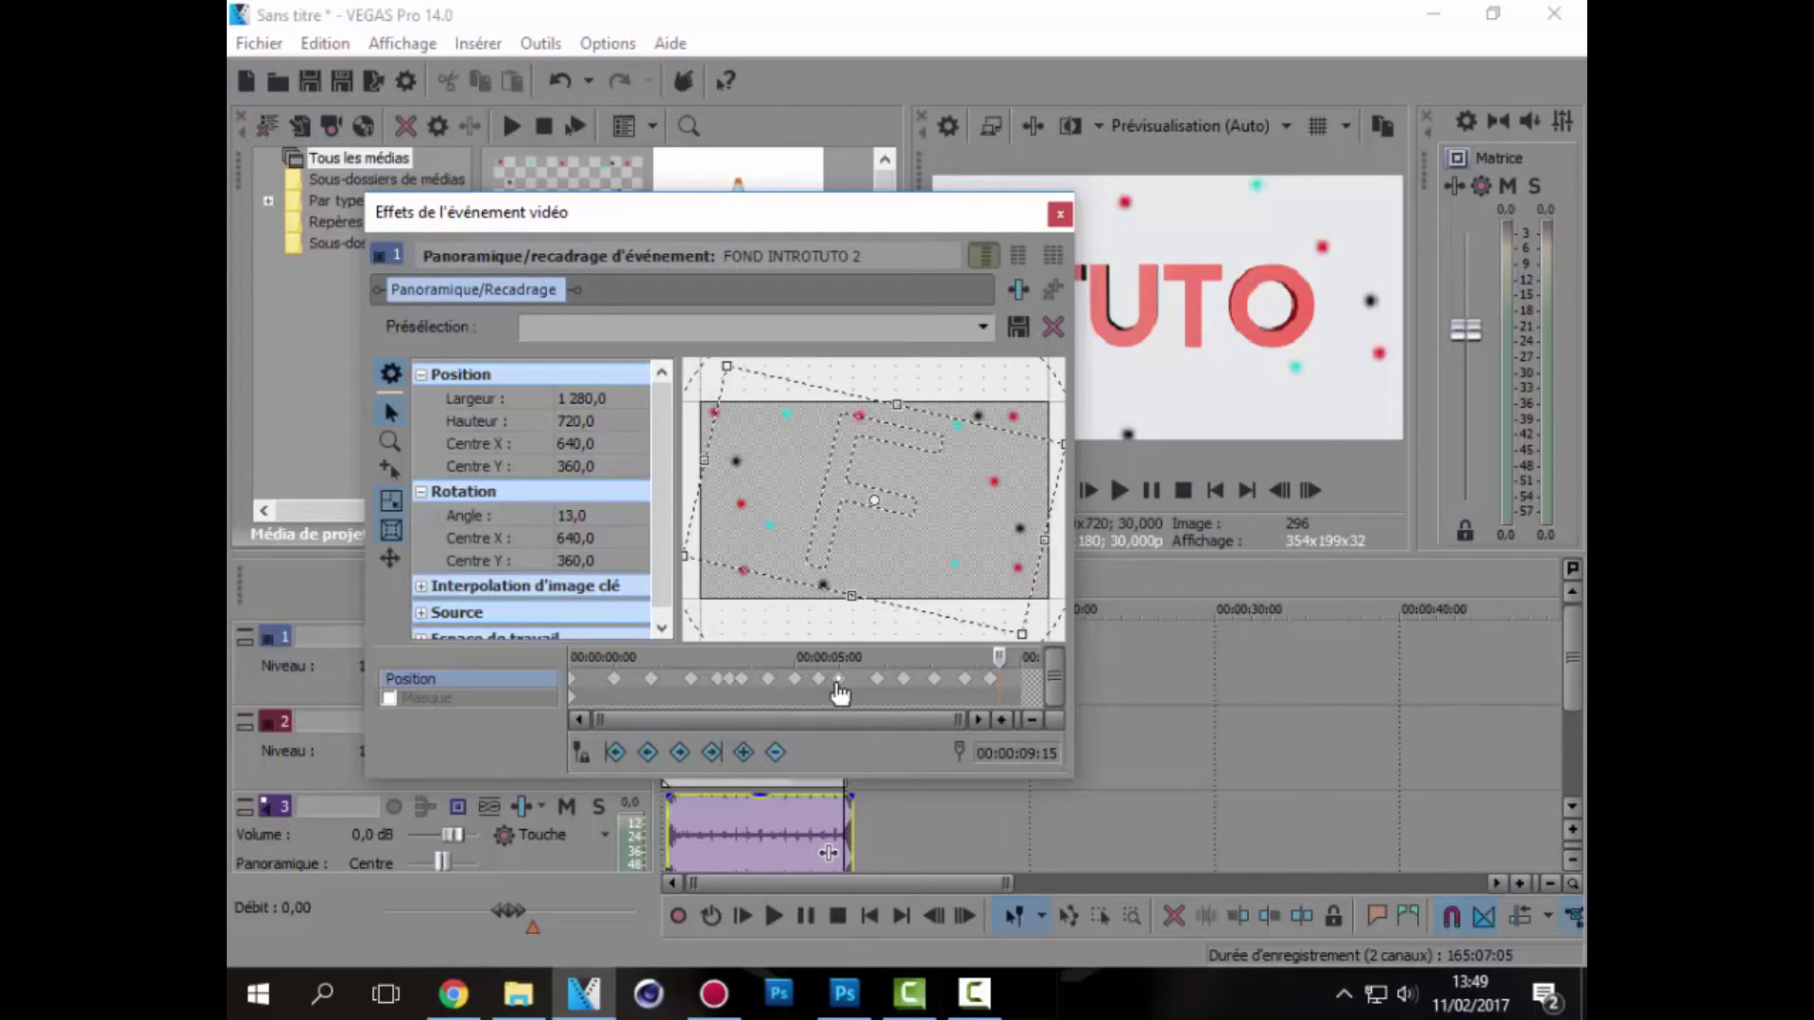
pyautogui.moveTo(902, 690)
pyautogui.mouseDown()
pyautogui.moveTo(884, 690)
pyautogui.moveTo(937, 689)
pyautogui.mouseUp()
pyautogui.moveTo(989, 692); pyautogui.dragTo(961, 693)
pyautogui.click(1059, 213)
pyautogui.click(1092, 496)
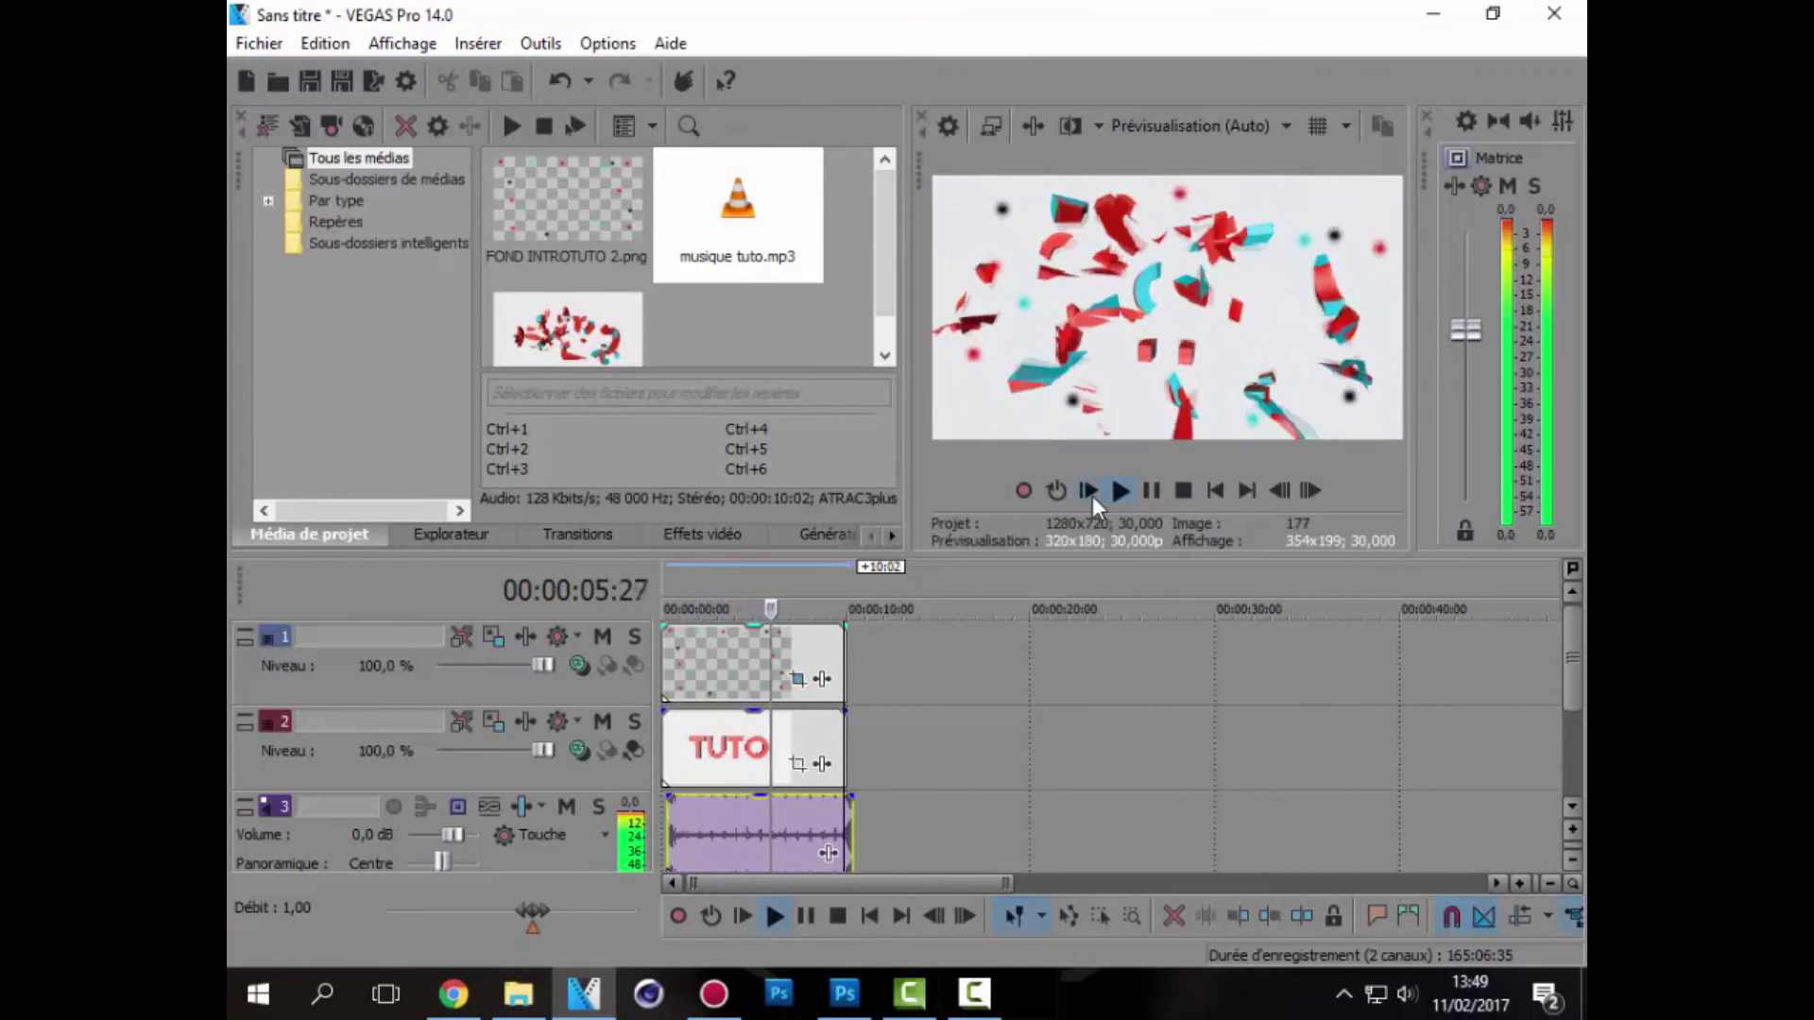
pyautogui.click(1148, 497)
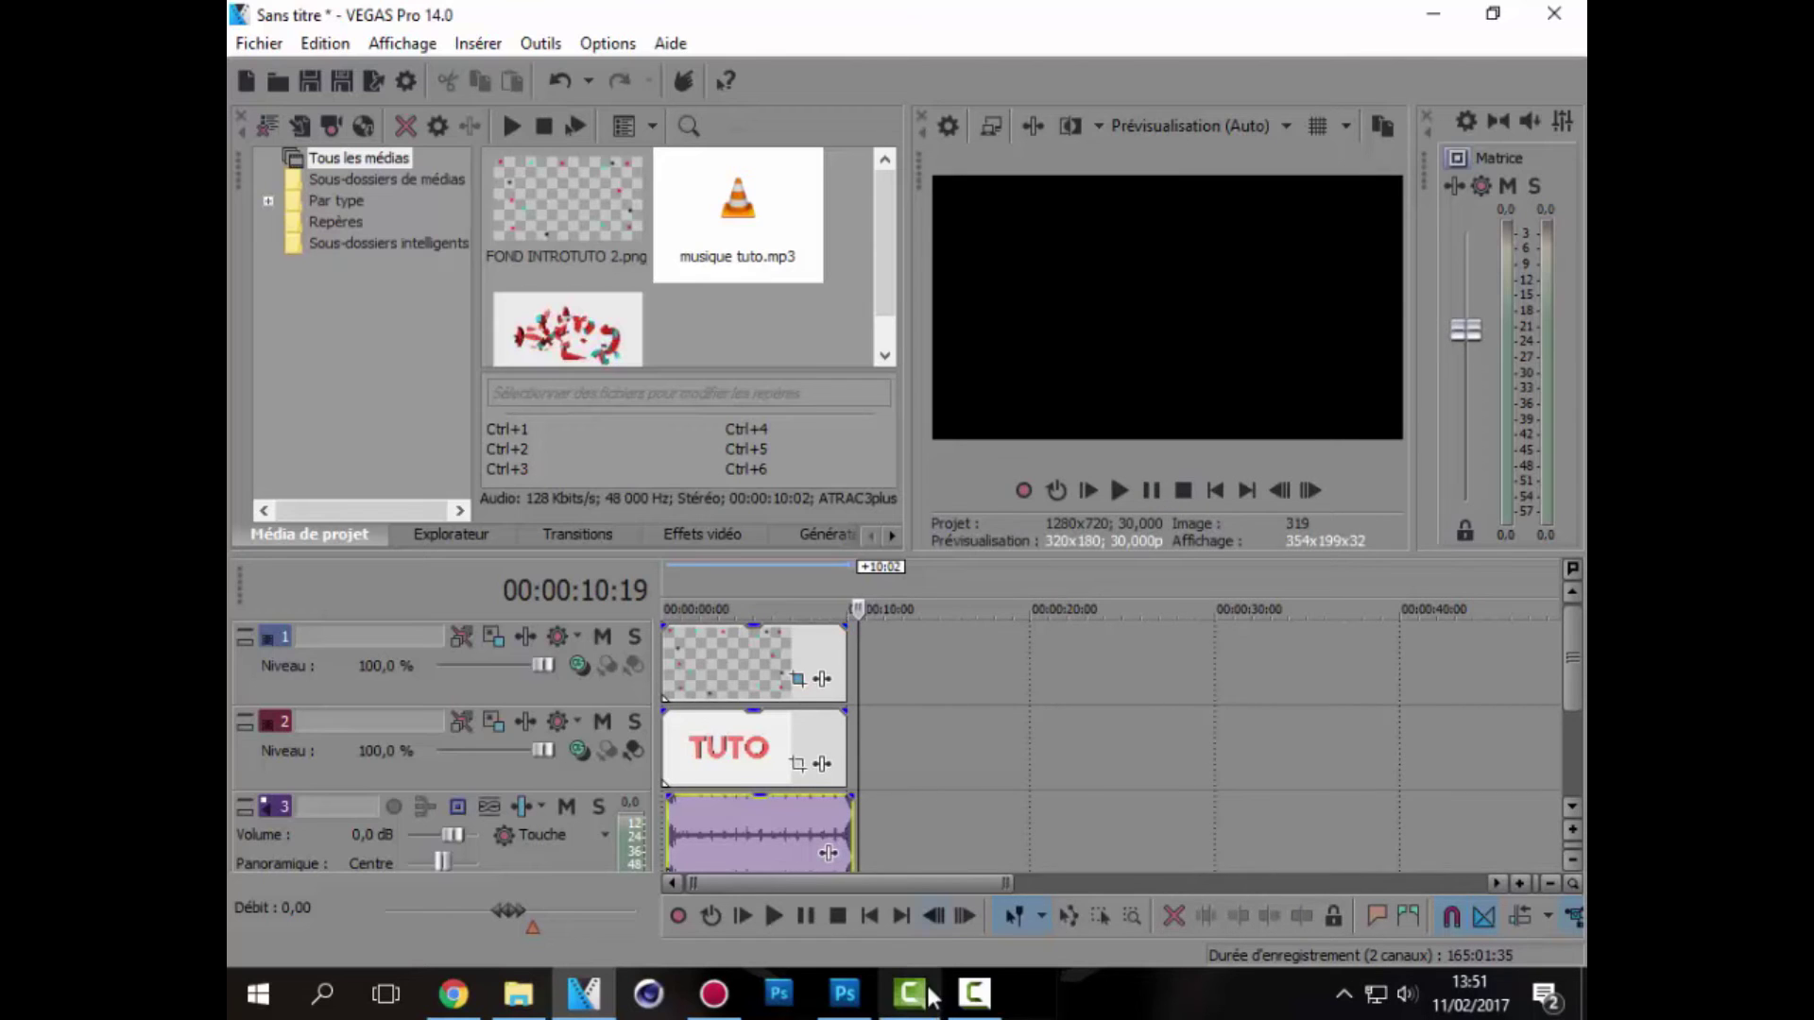
pyautogui.click(950, 1004)
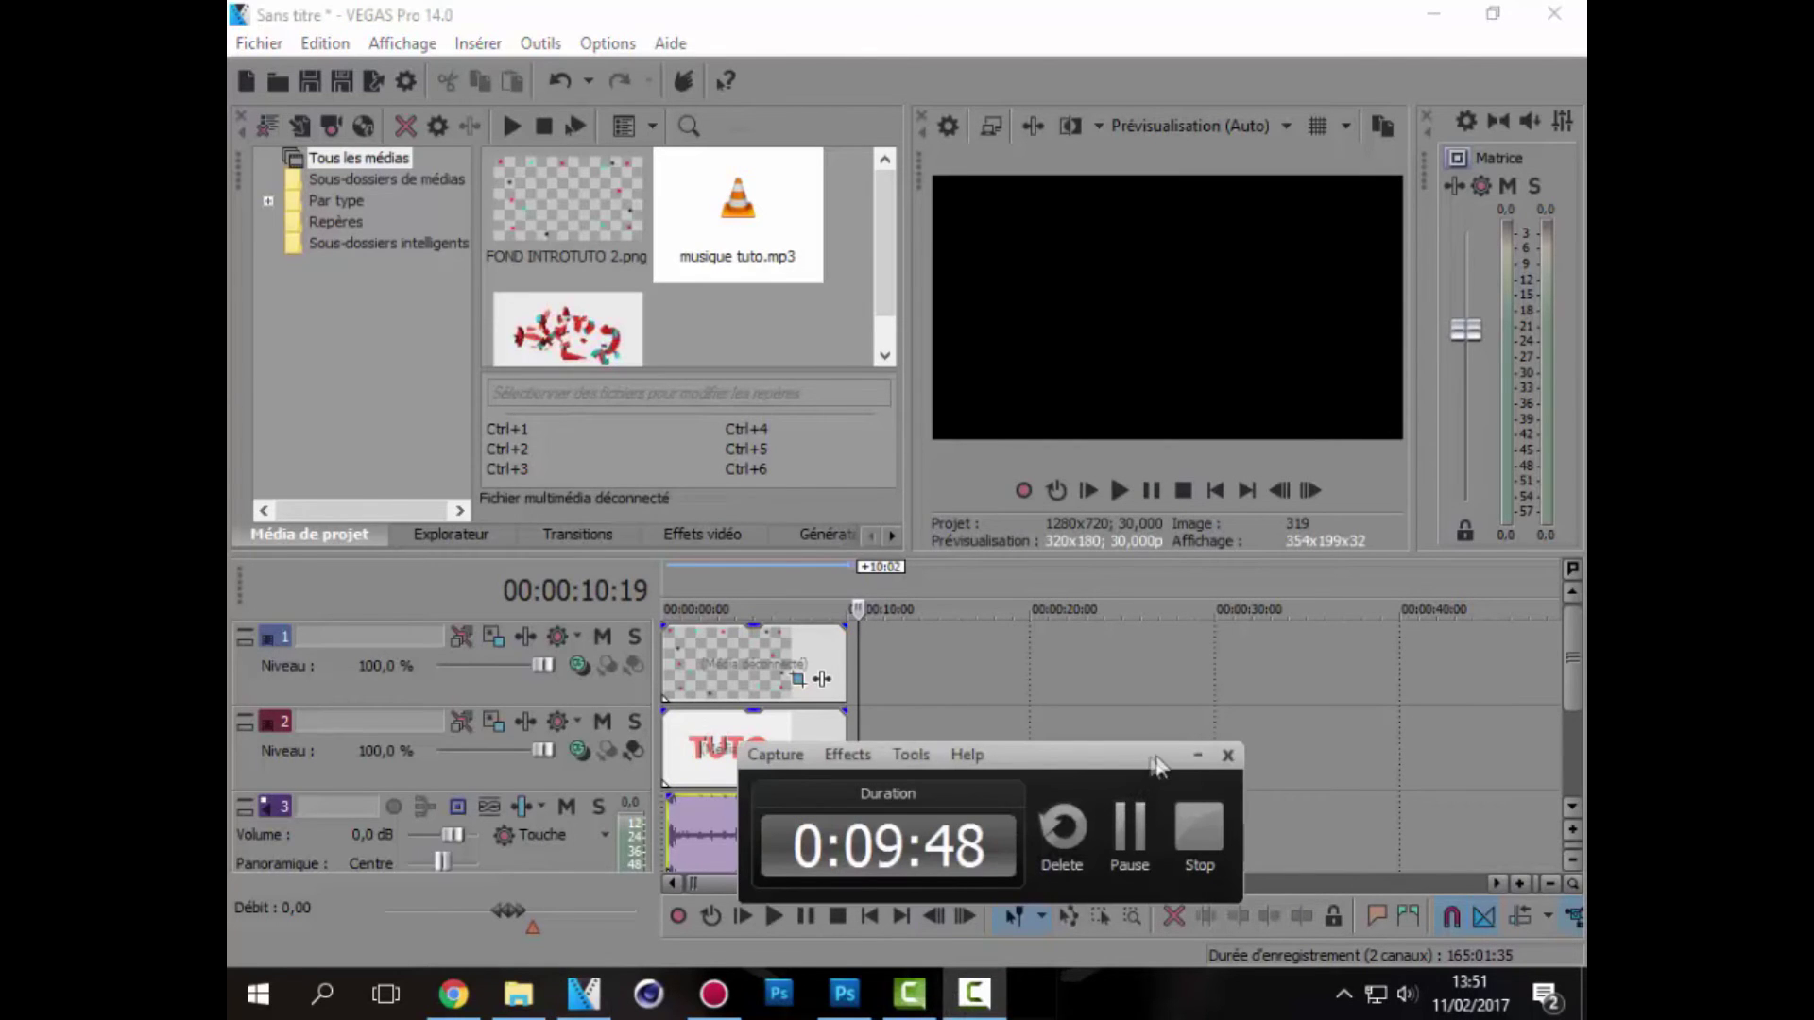
pyautogui.click(1195, 755)
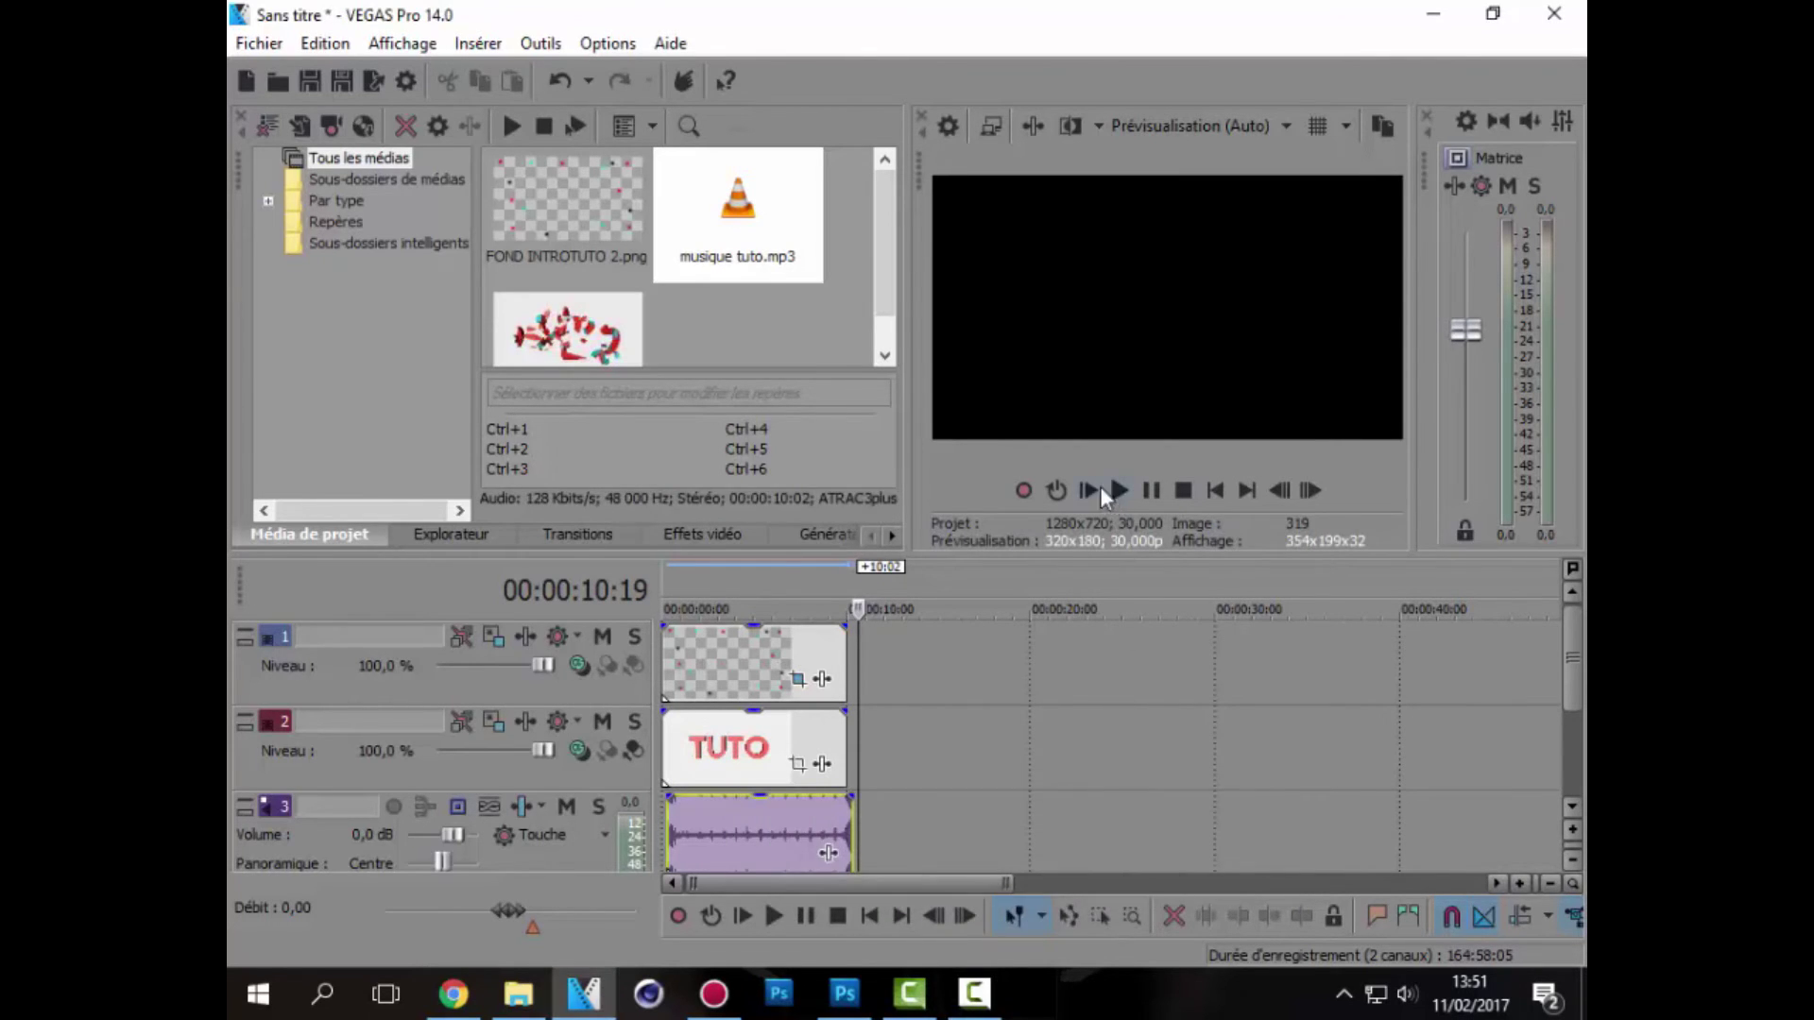
pyautogui.click(798, 679)
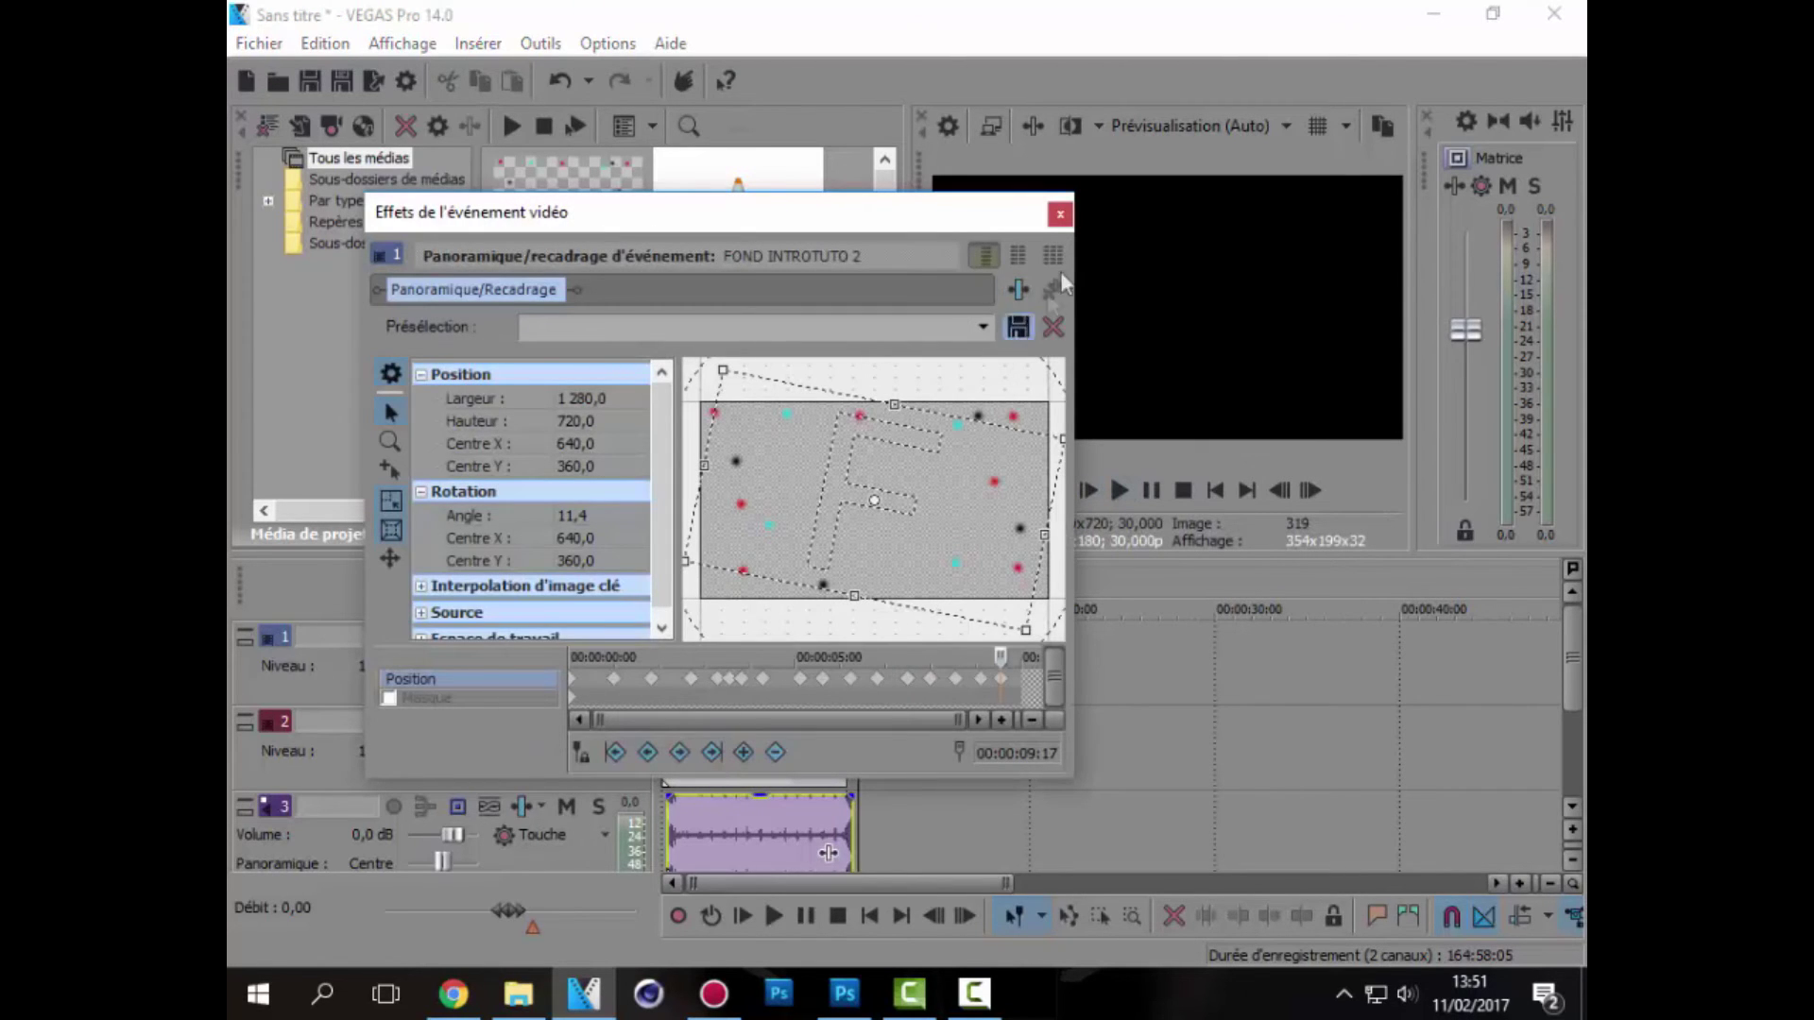
pyautogui.click(1058, 214)
pyautogui.click(1080, 489)
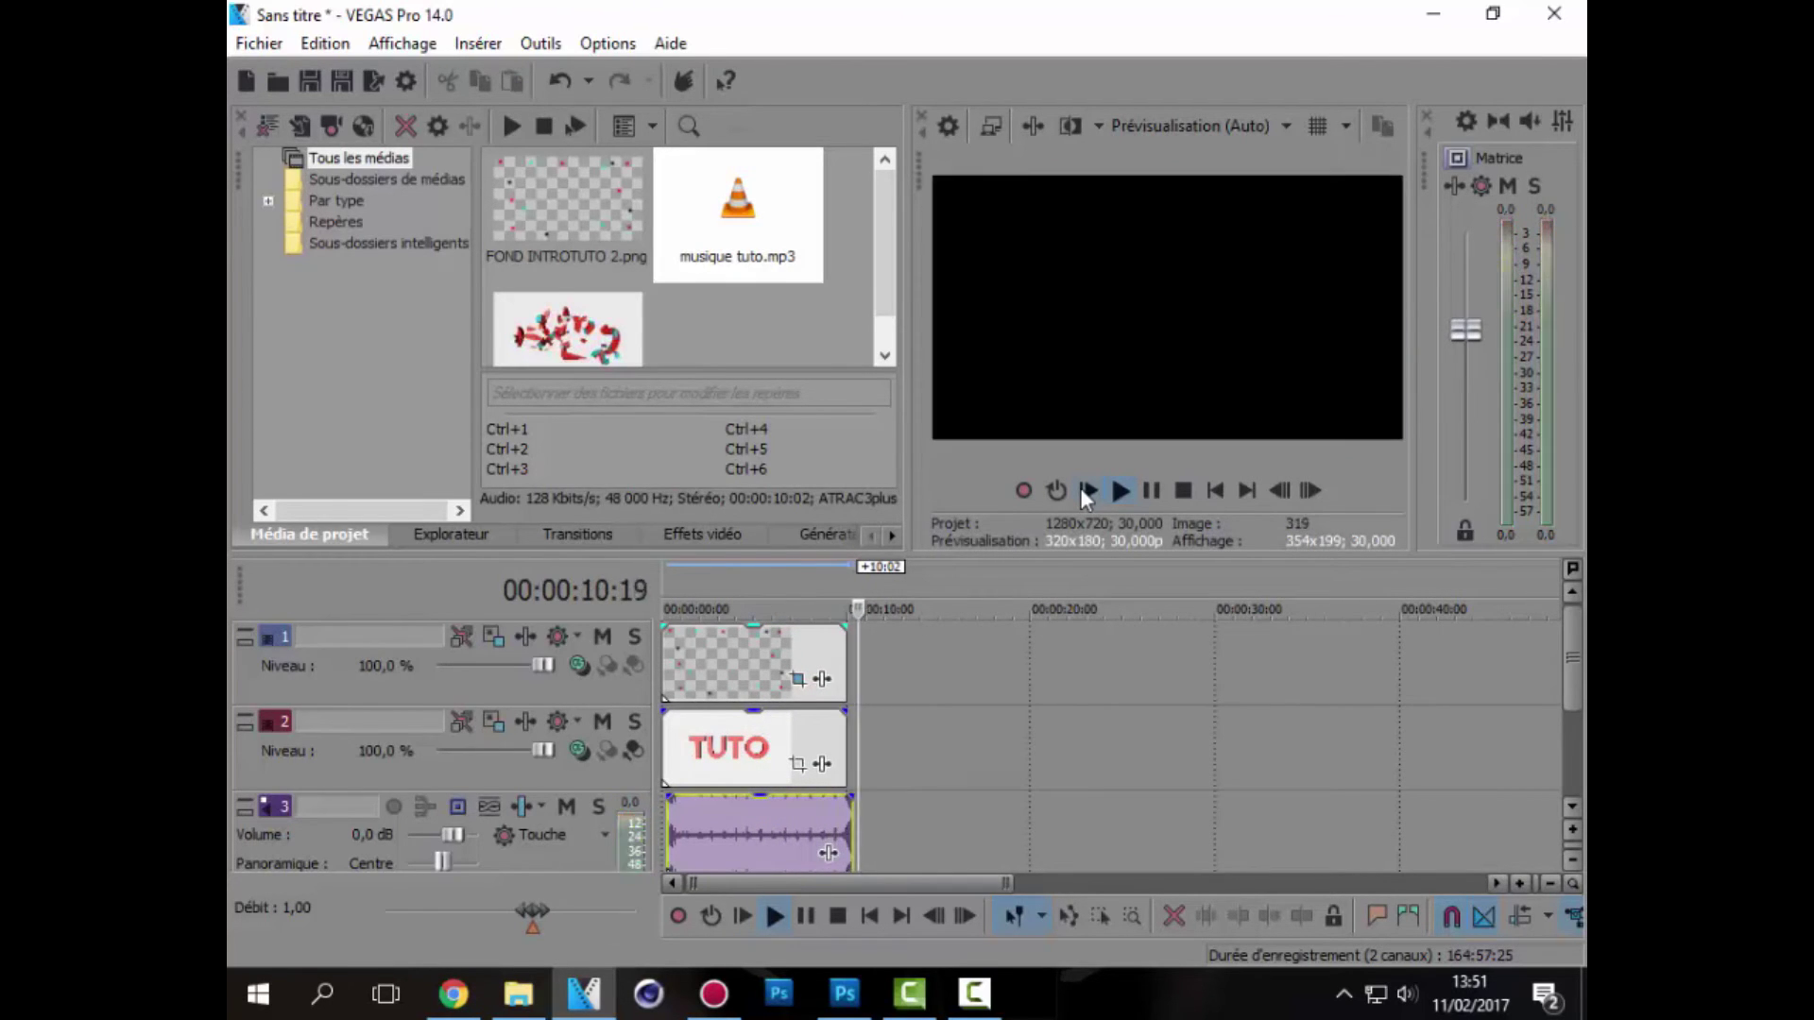
pyautogui.click(1151, 491)
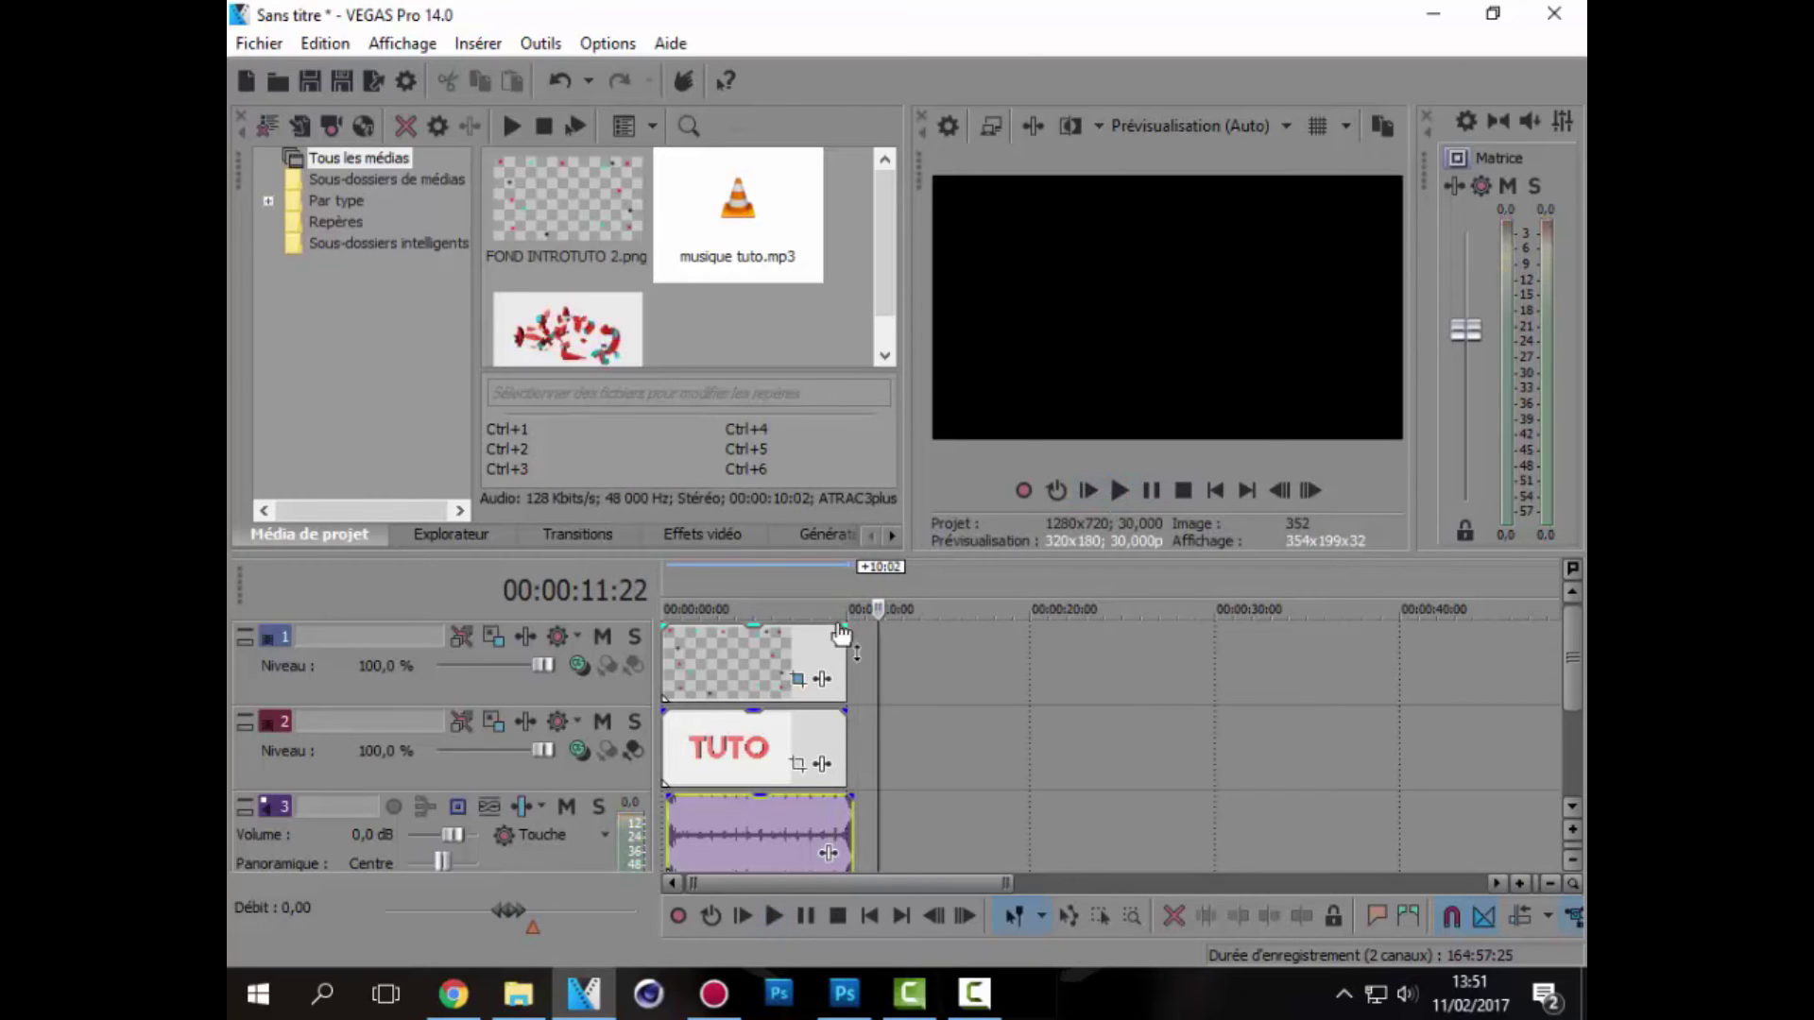
# Add fade-ins and fade-outs to the background, TUTO and music clips.
pyautogui.moveTo(850, 621); pyautogui.dragTo(824, 621)
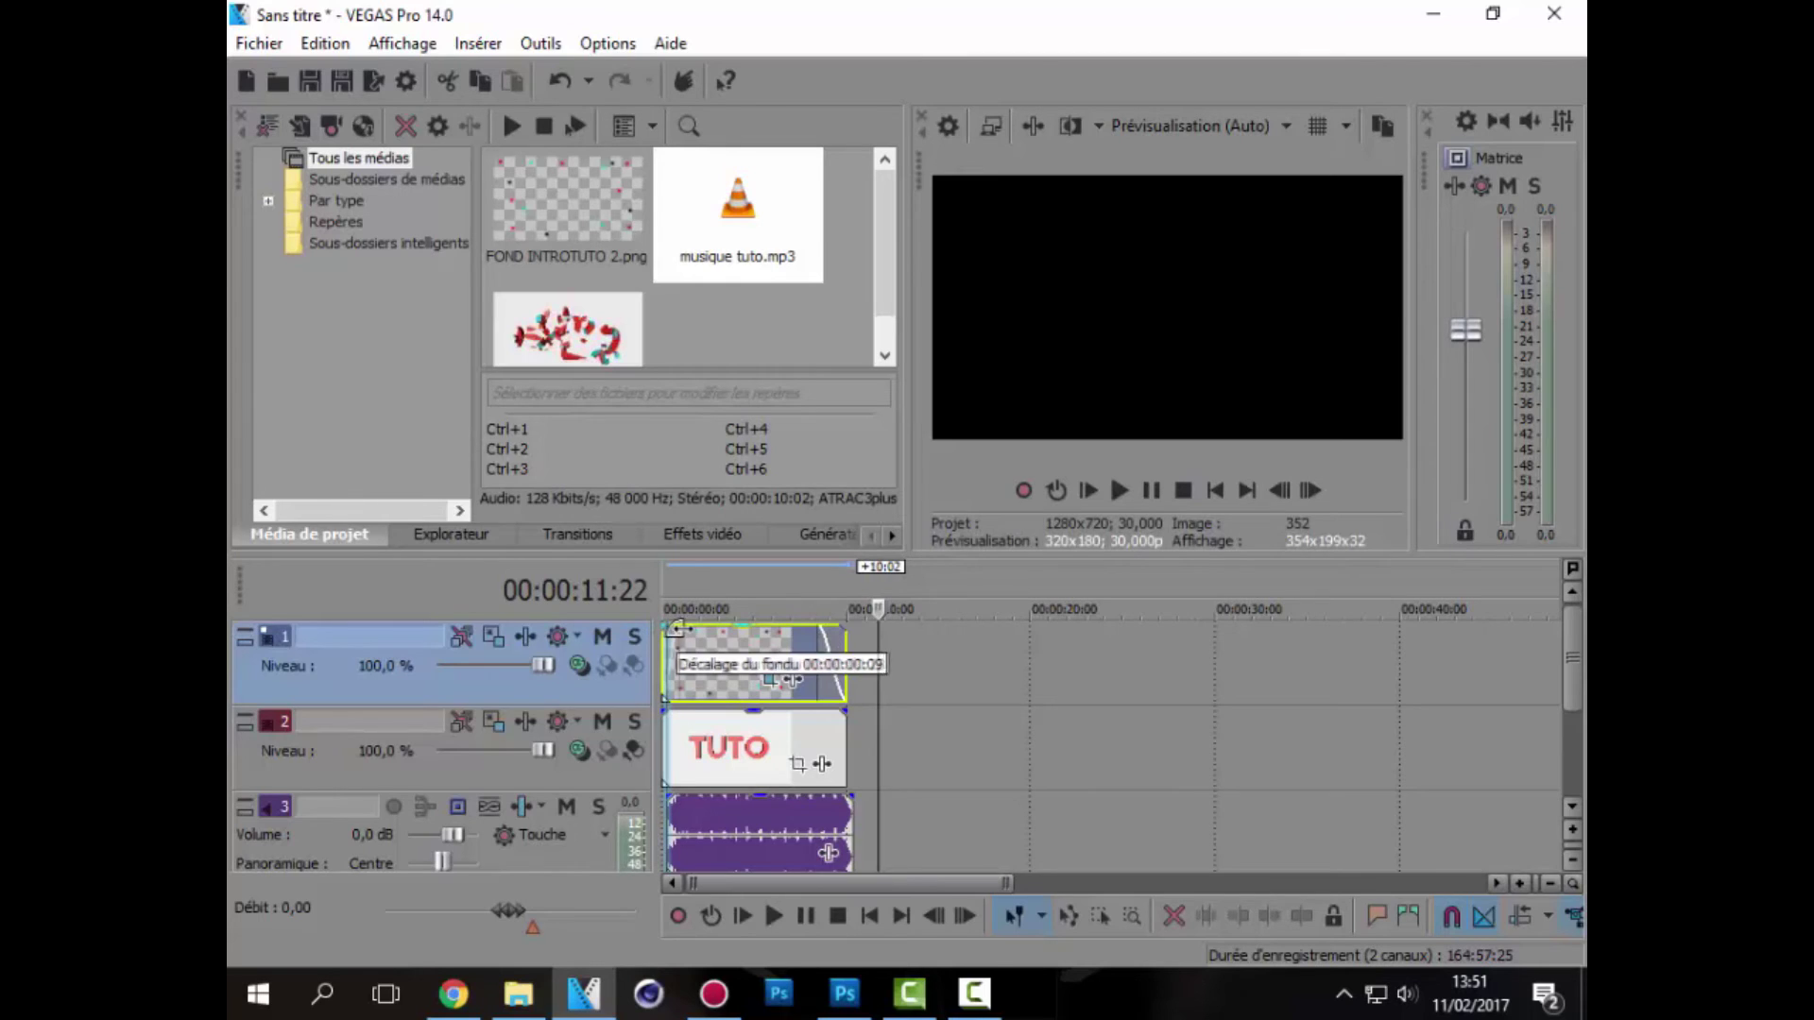
pyautogui.moveTo(666, 629); pyautogui.dragTo(696, 626)
pyautogui.moveTo(660, 709); pyautogui.dragTo(693, 711)
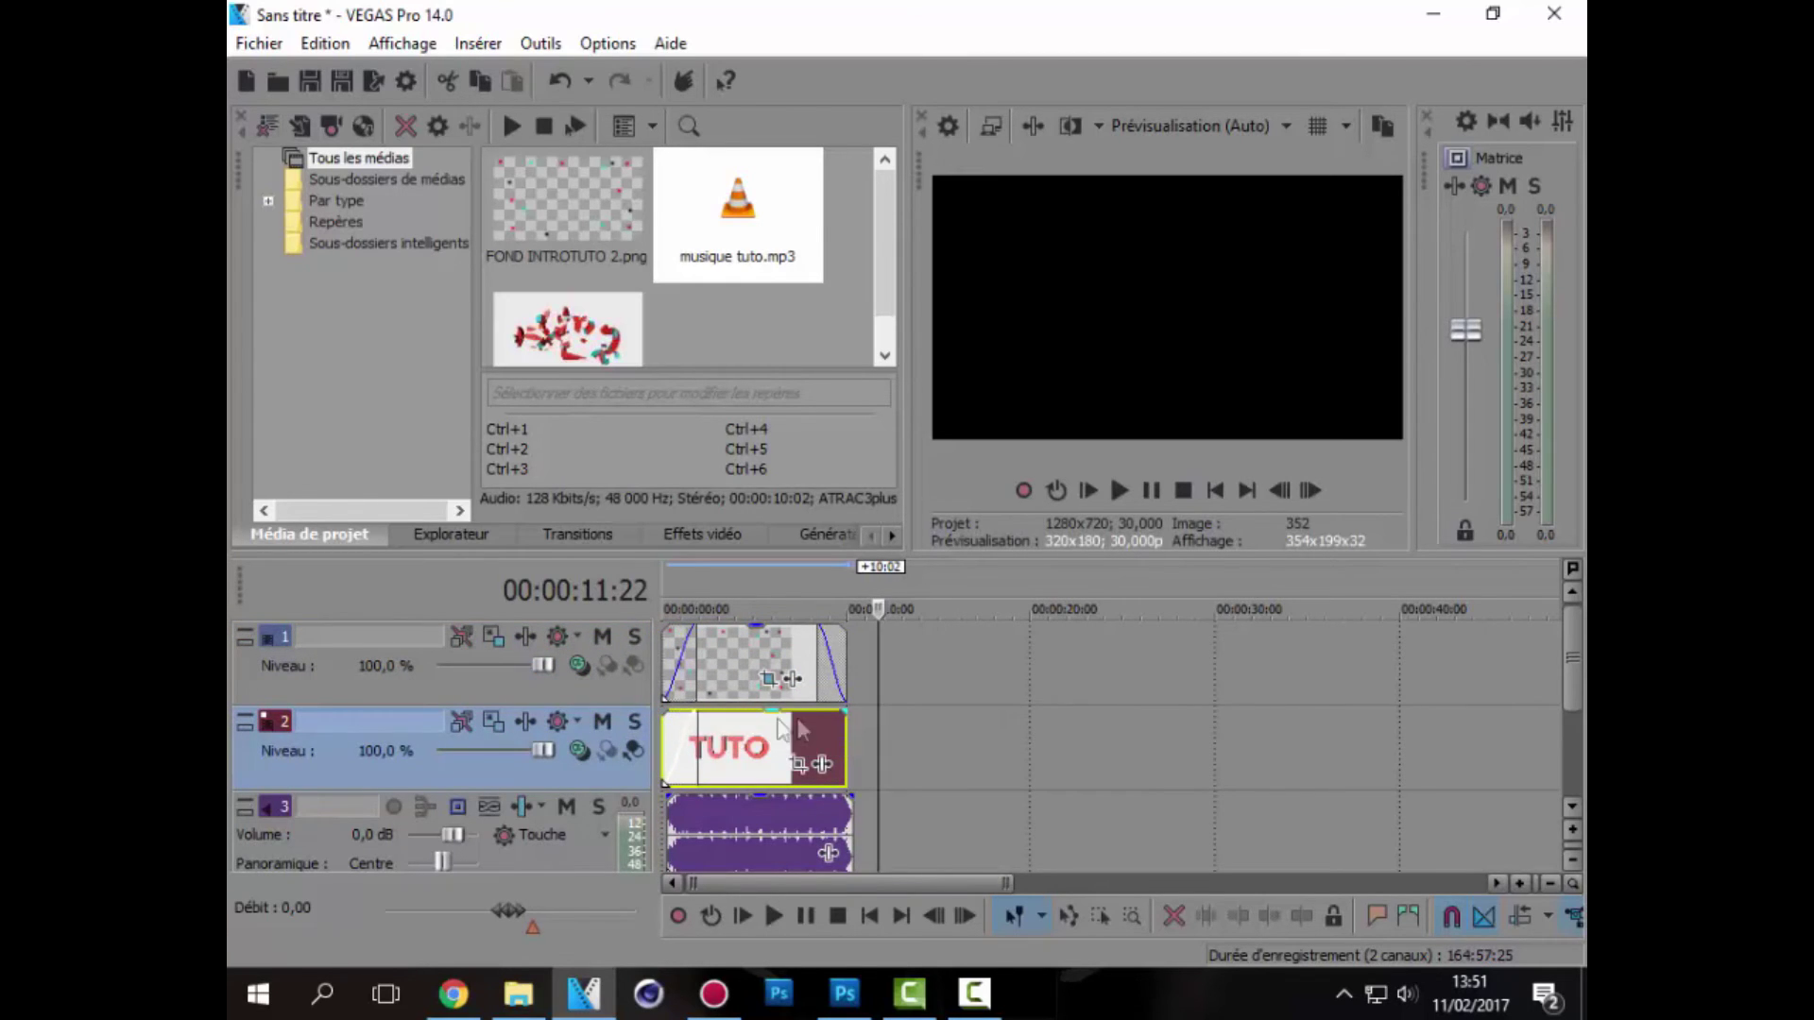
pyautogui.moveTo(847, 709); pyautogui.dragTo(820, 710)
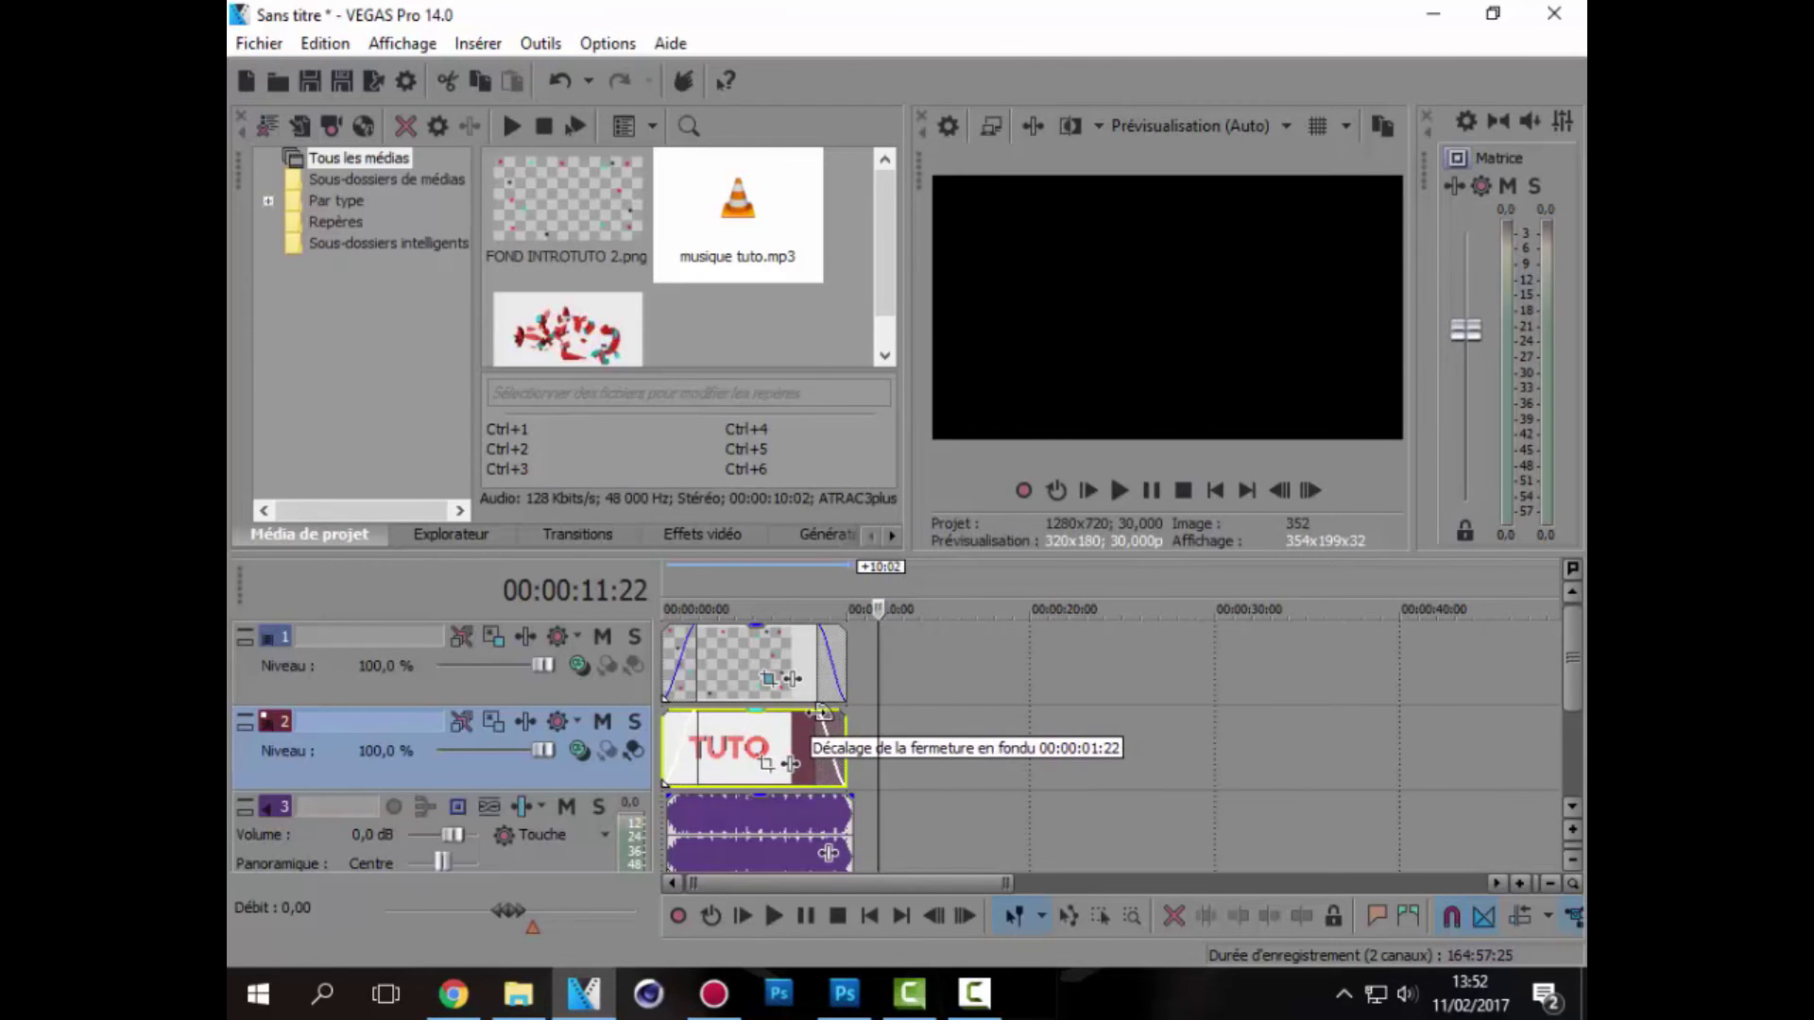
pyautogui.moveTo(852, 797); pyautogui.dragTo(814, 797)
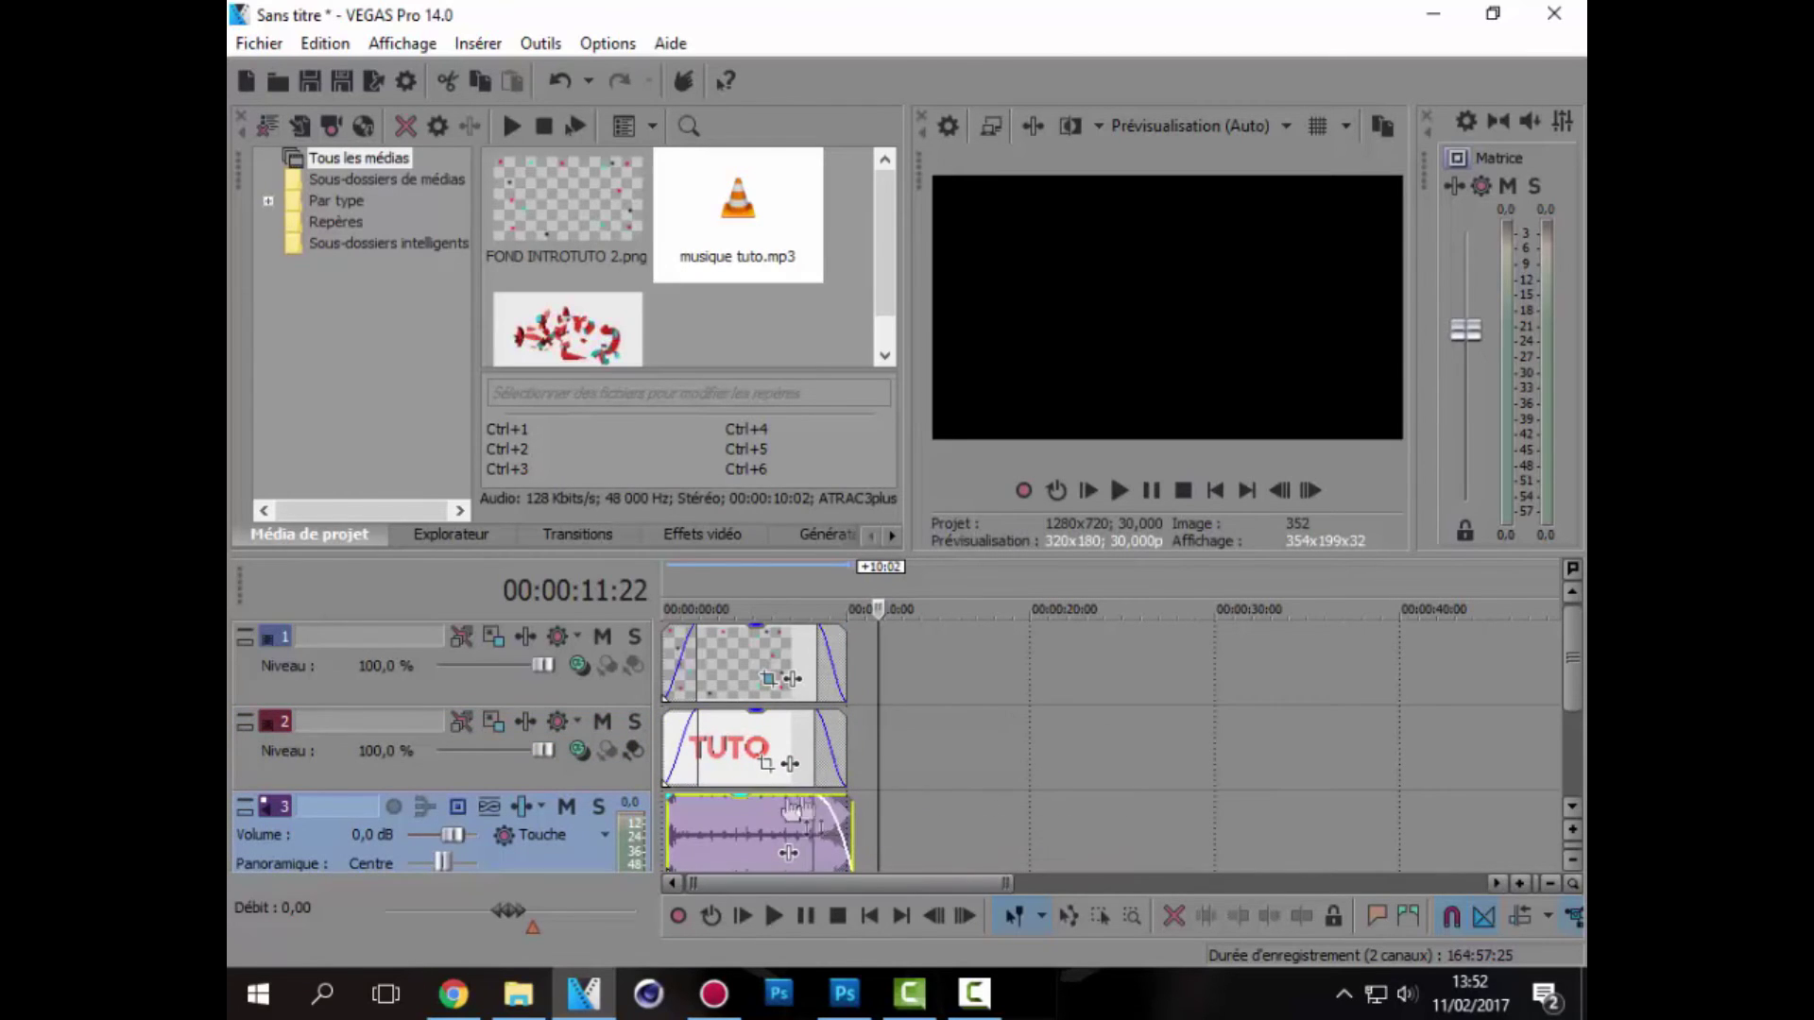
pyautogui.moveTo(665, 797); pyautogui.dragTo(696, 799)
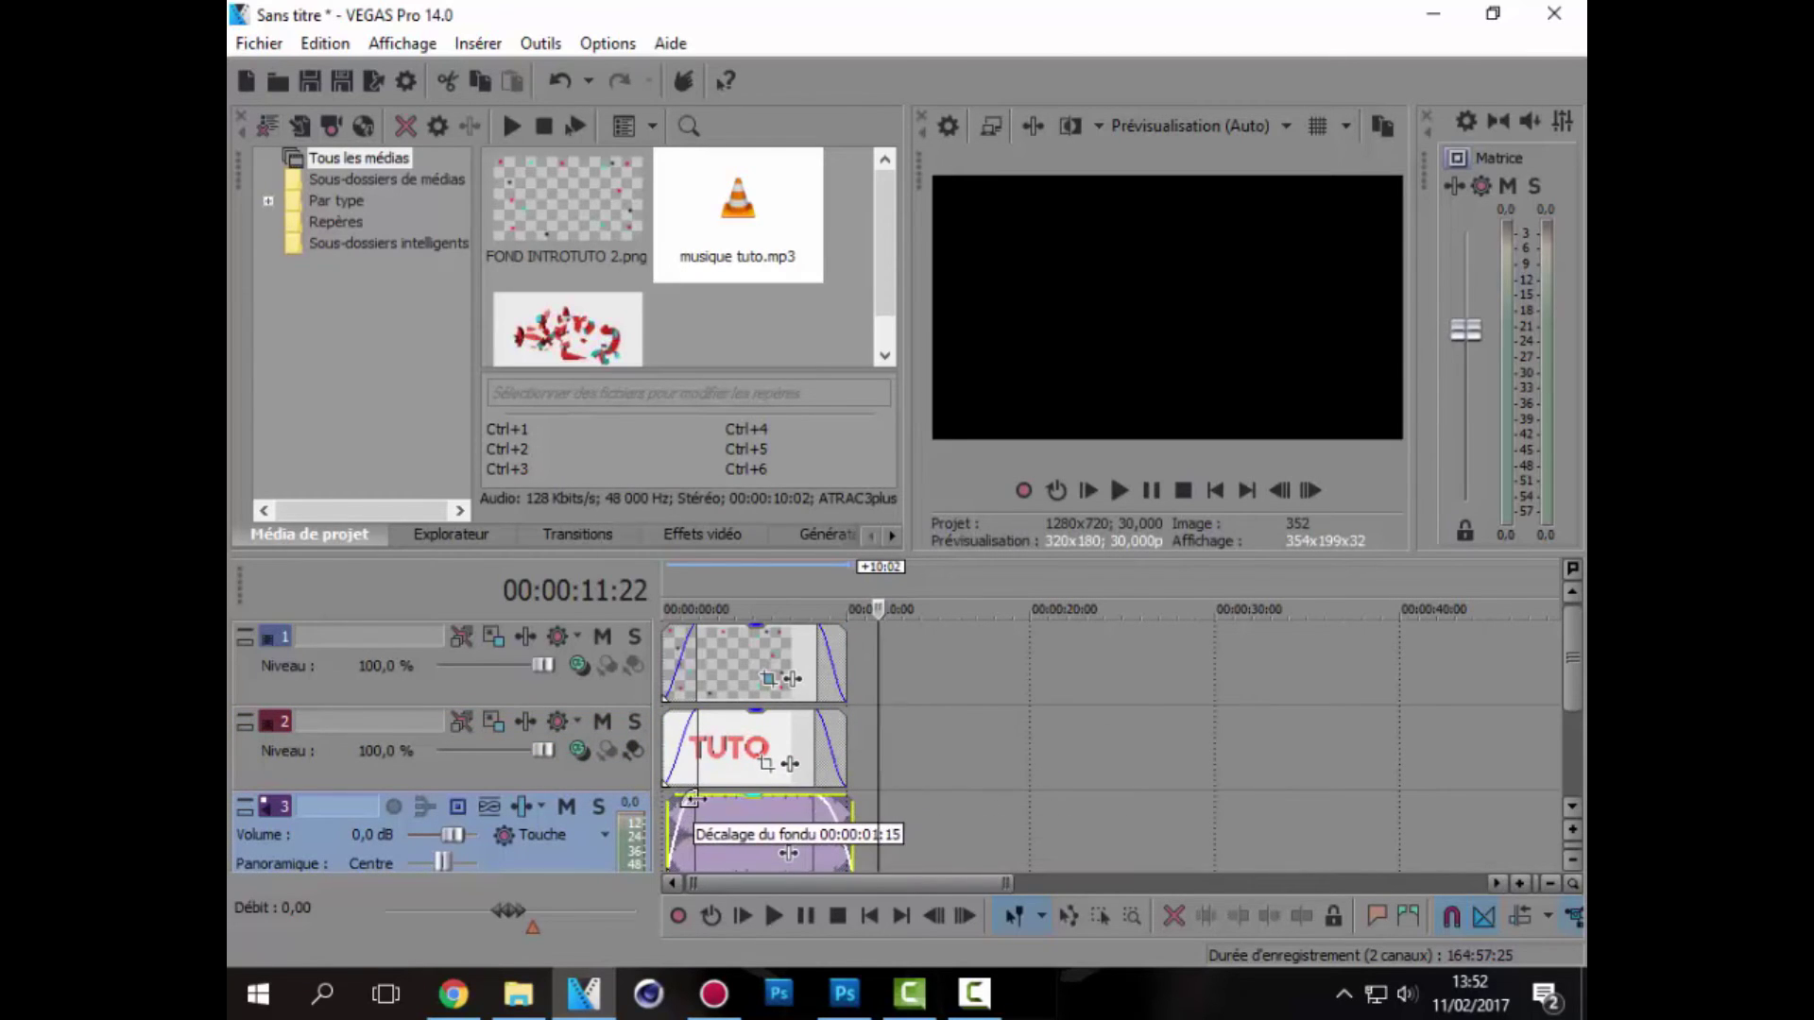
# Preview the faded intro from the start twice.
pyautogui.click(1089, 490)
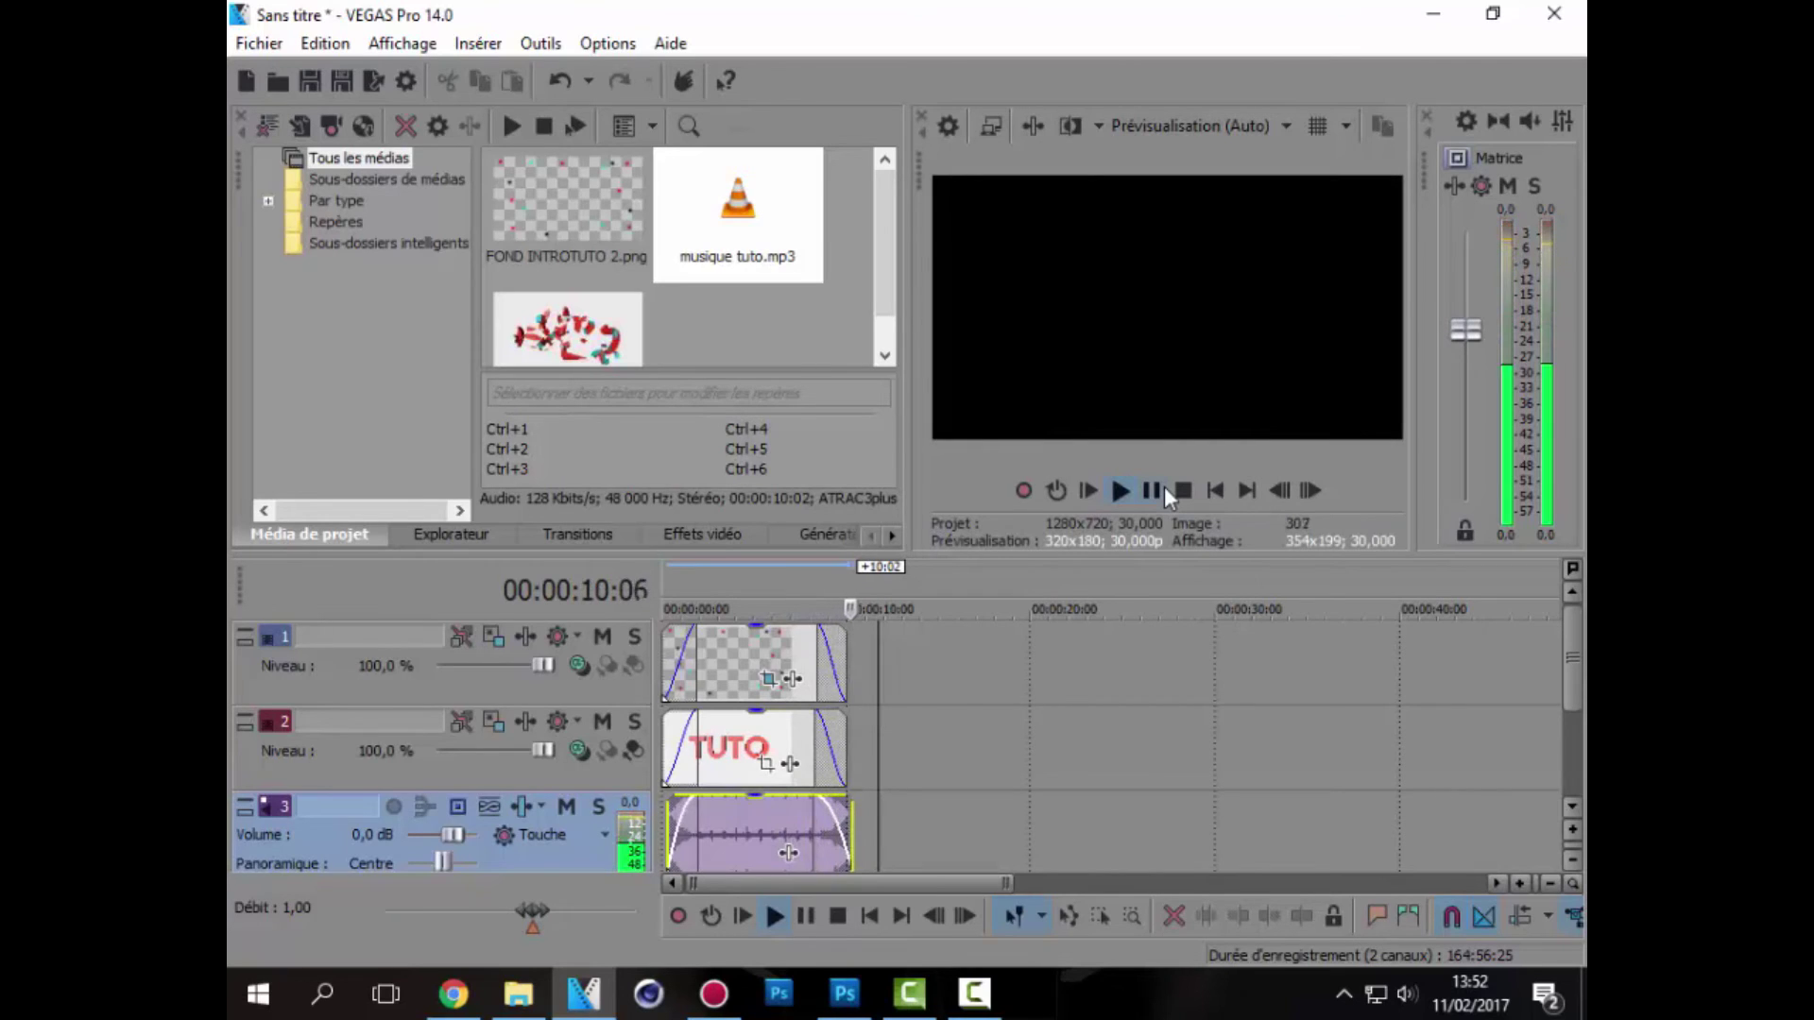
pyautogui.click(1162, 488)
pyautogui.click(1116, 489)
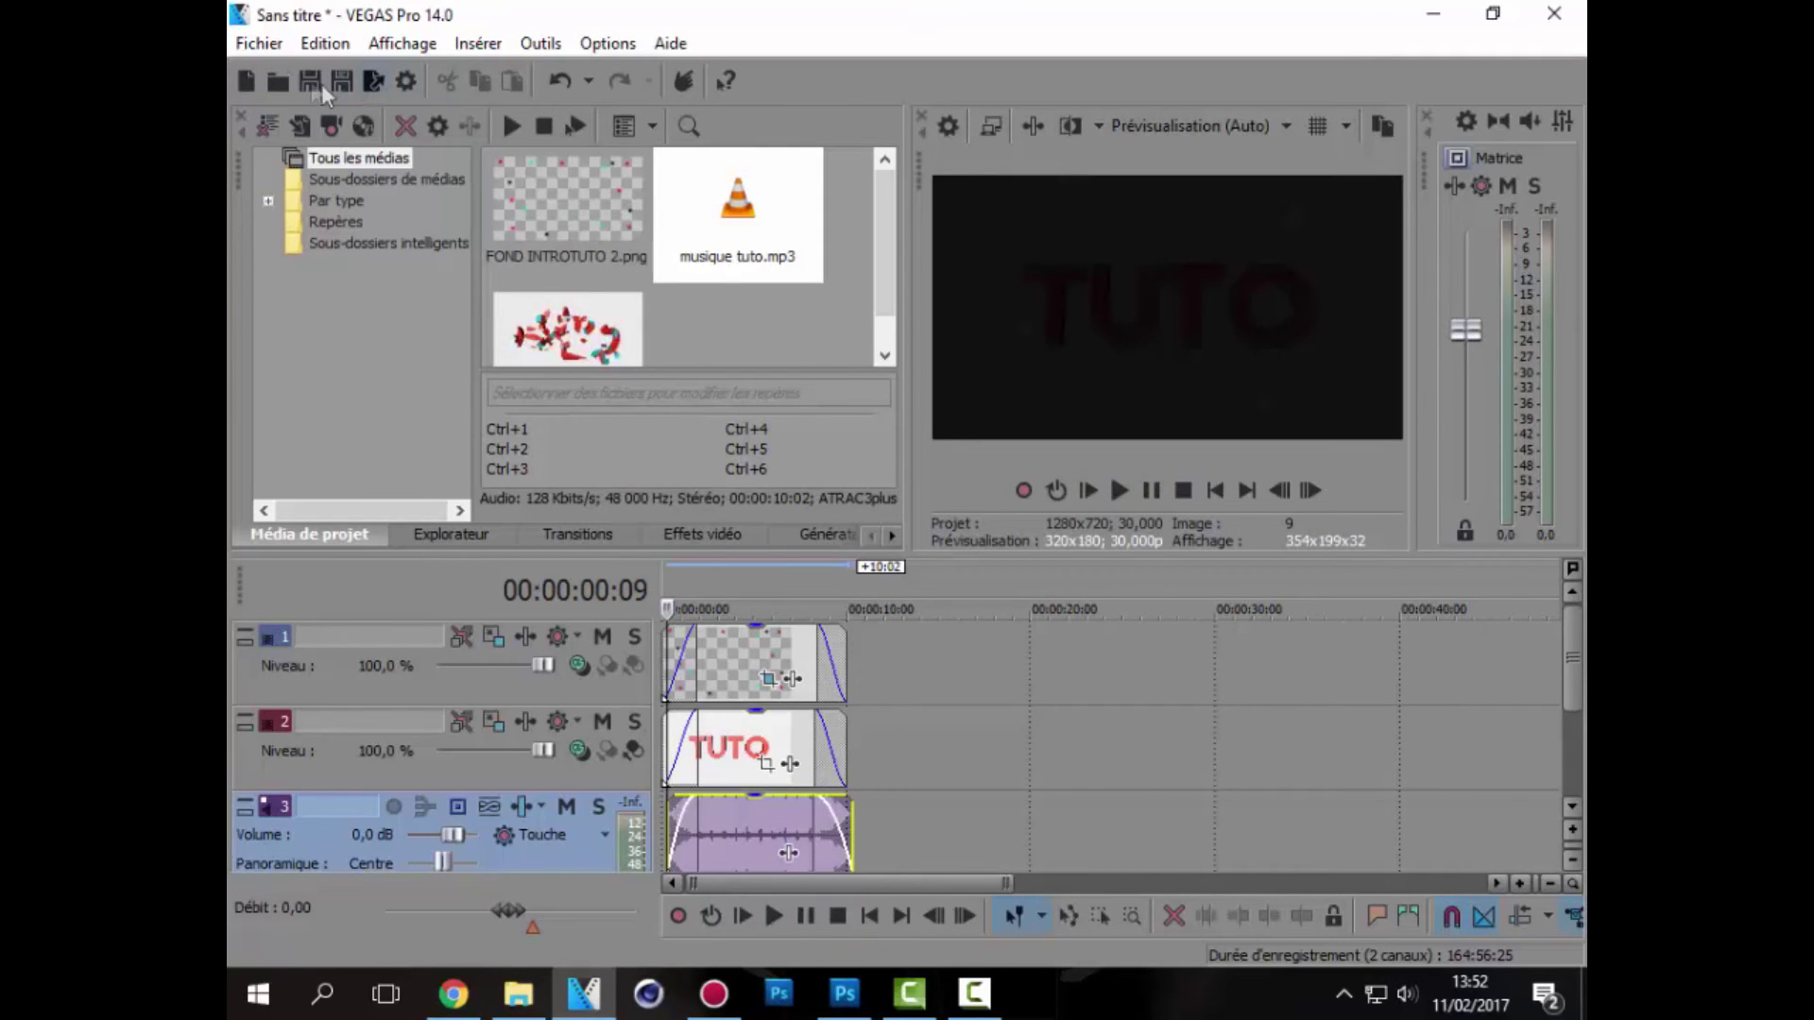
pyautogui.click(273, 43)
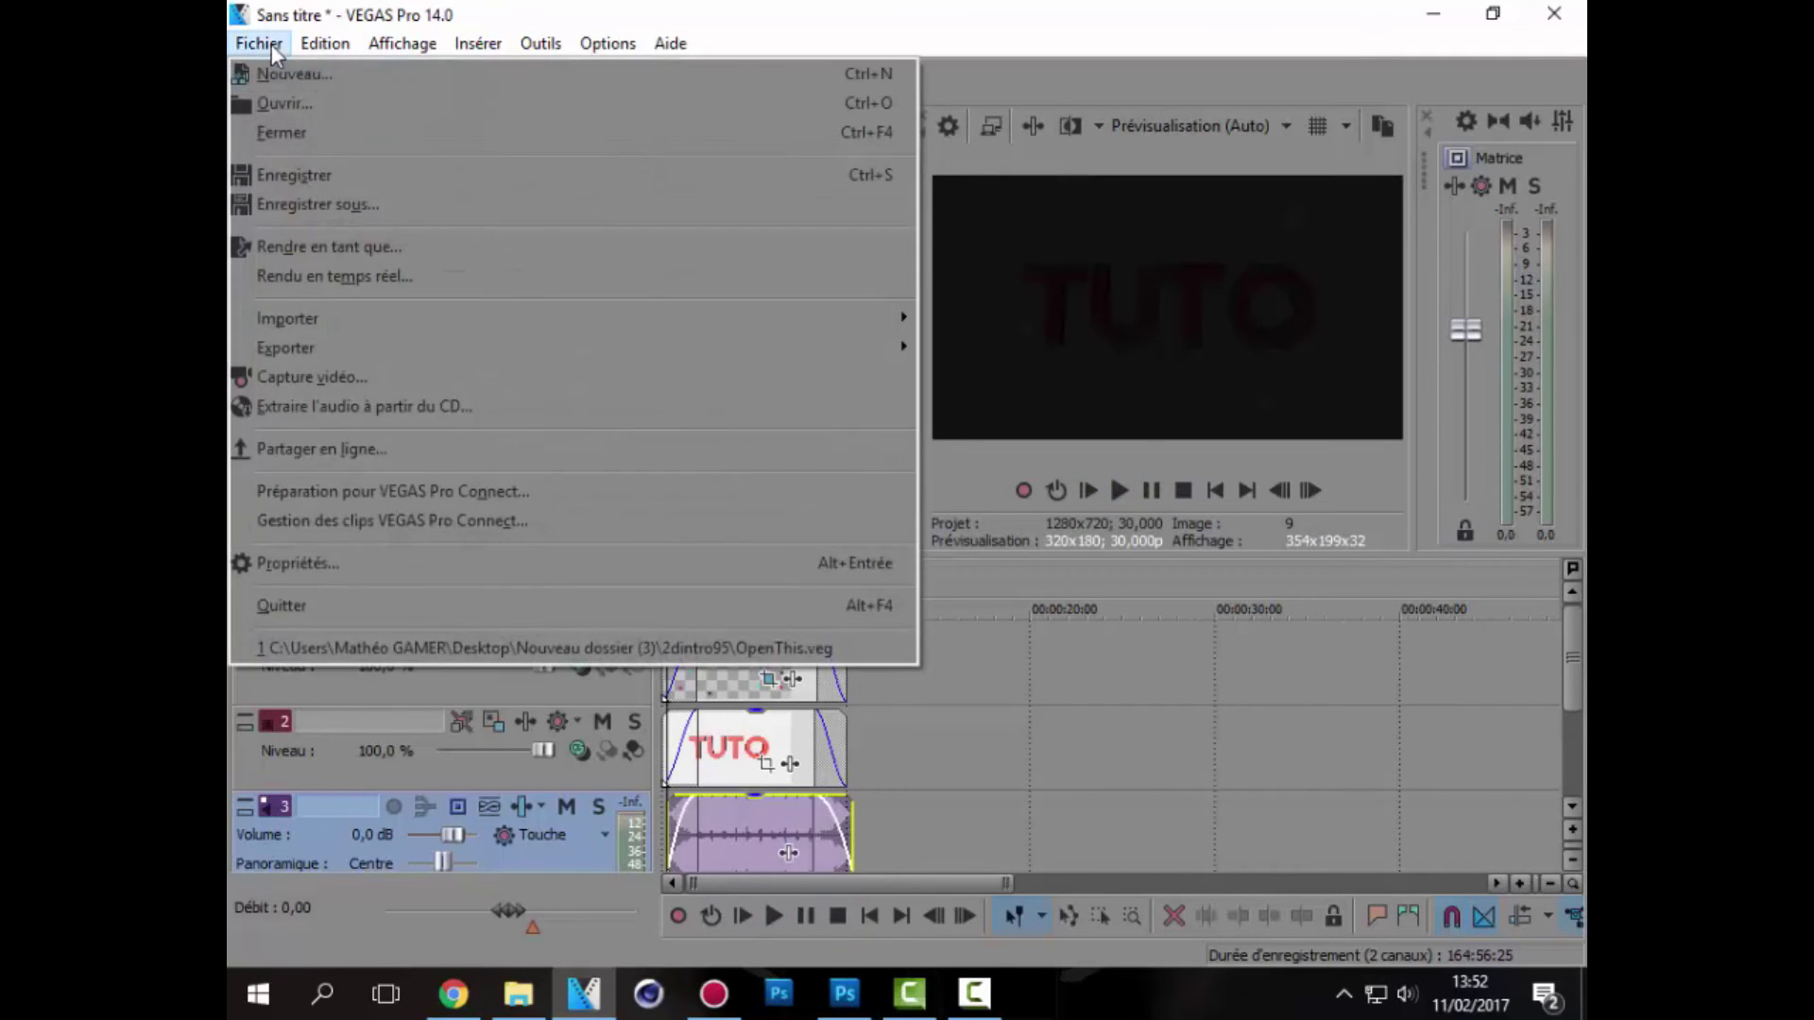
# Set the render output file to TUTO P2 in the Videos folder.
pyautogui.click(306, 248)
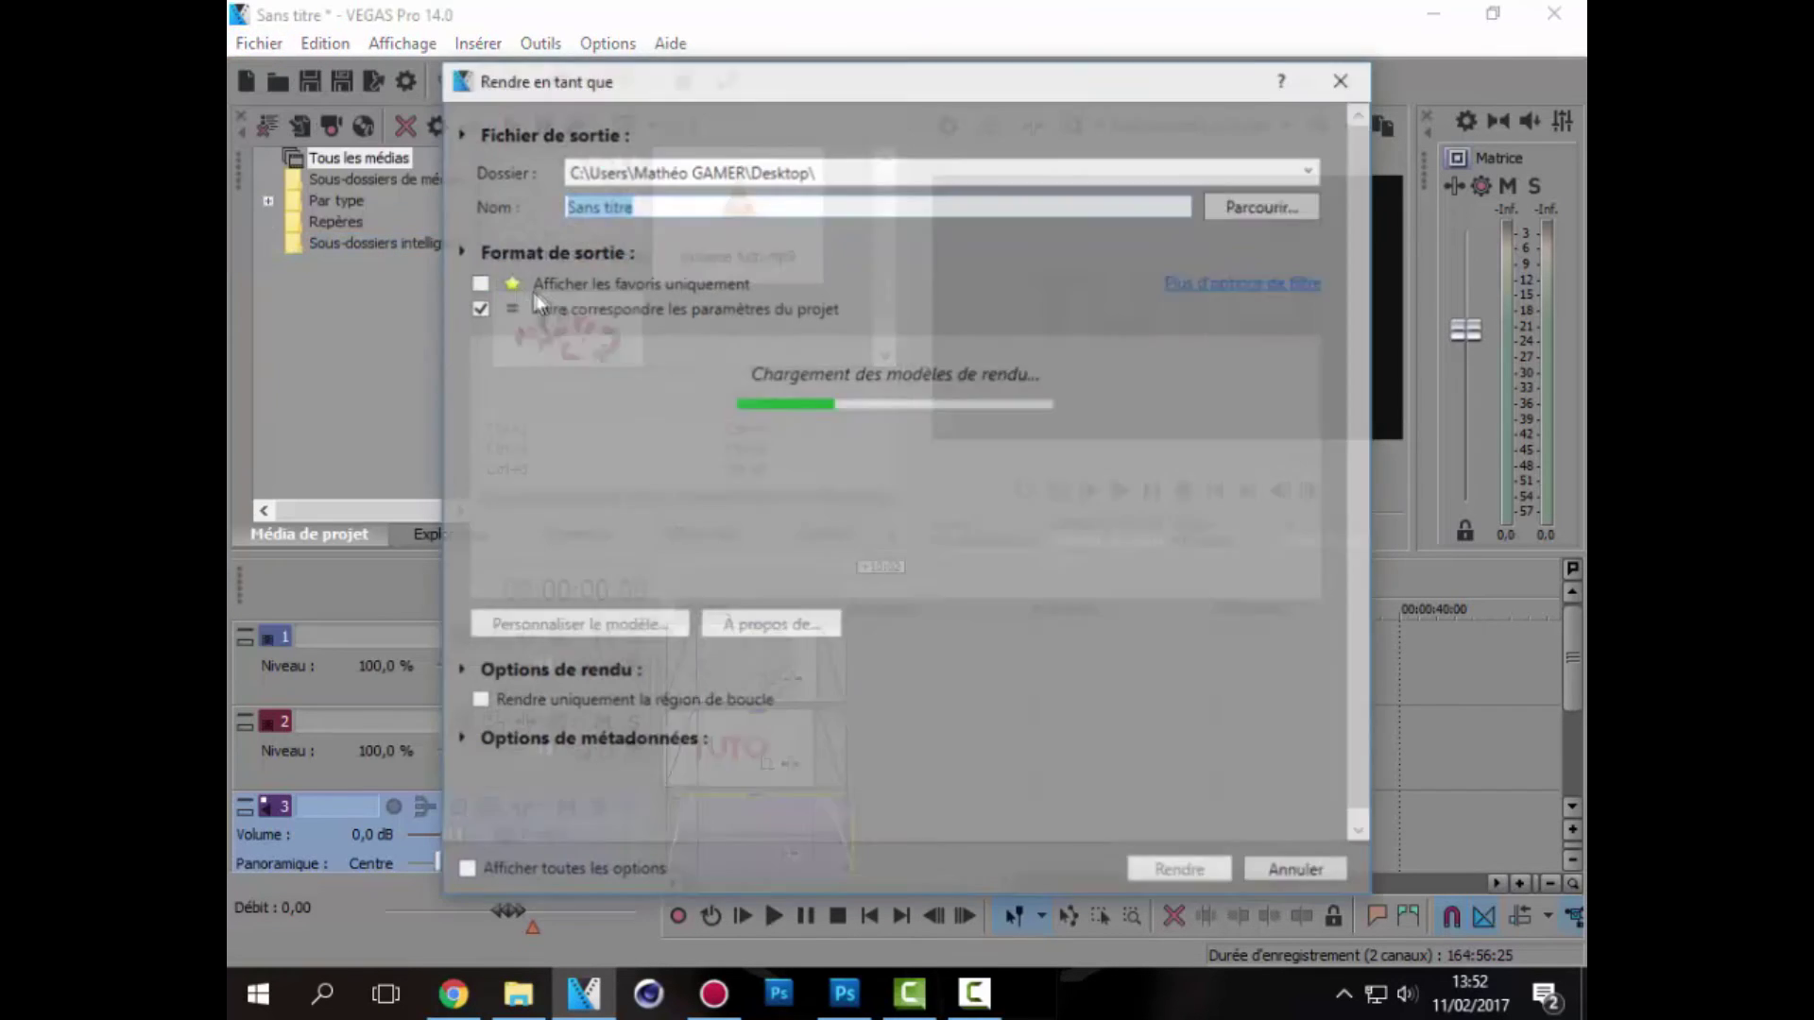
pyautogui.click(1279, 207)
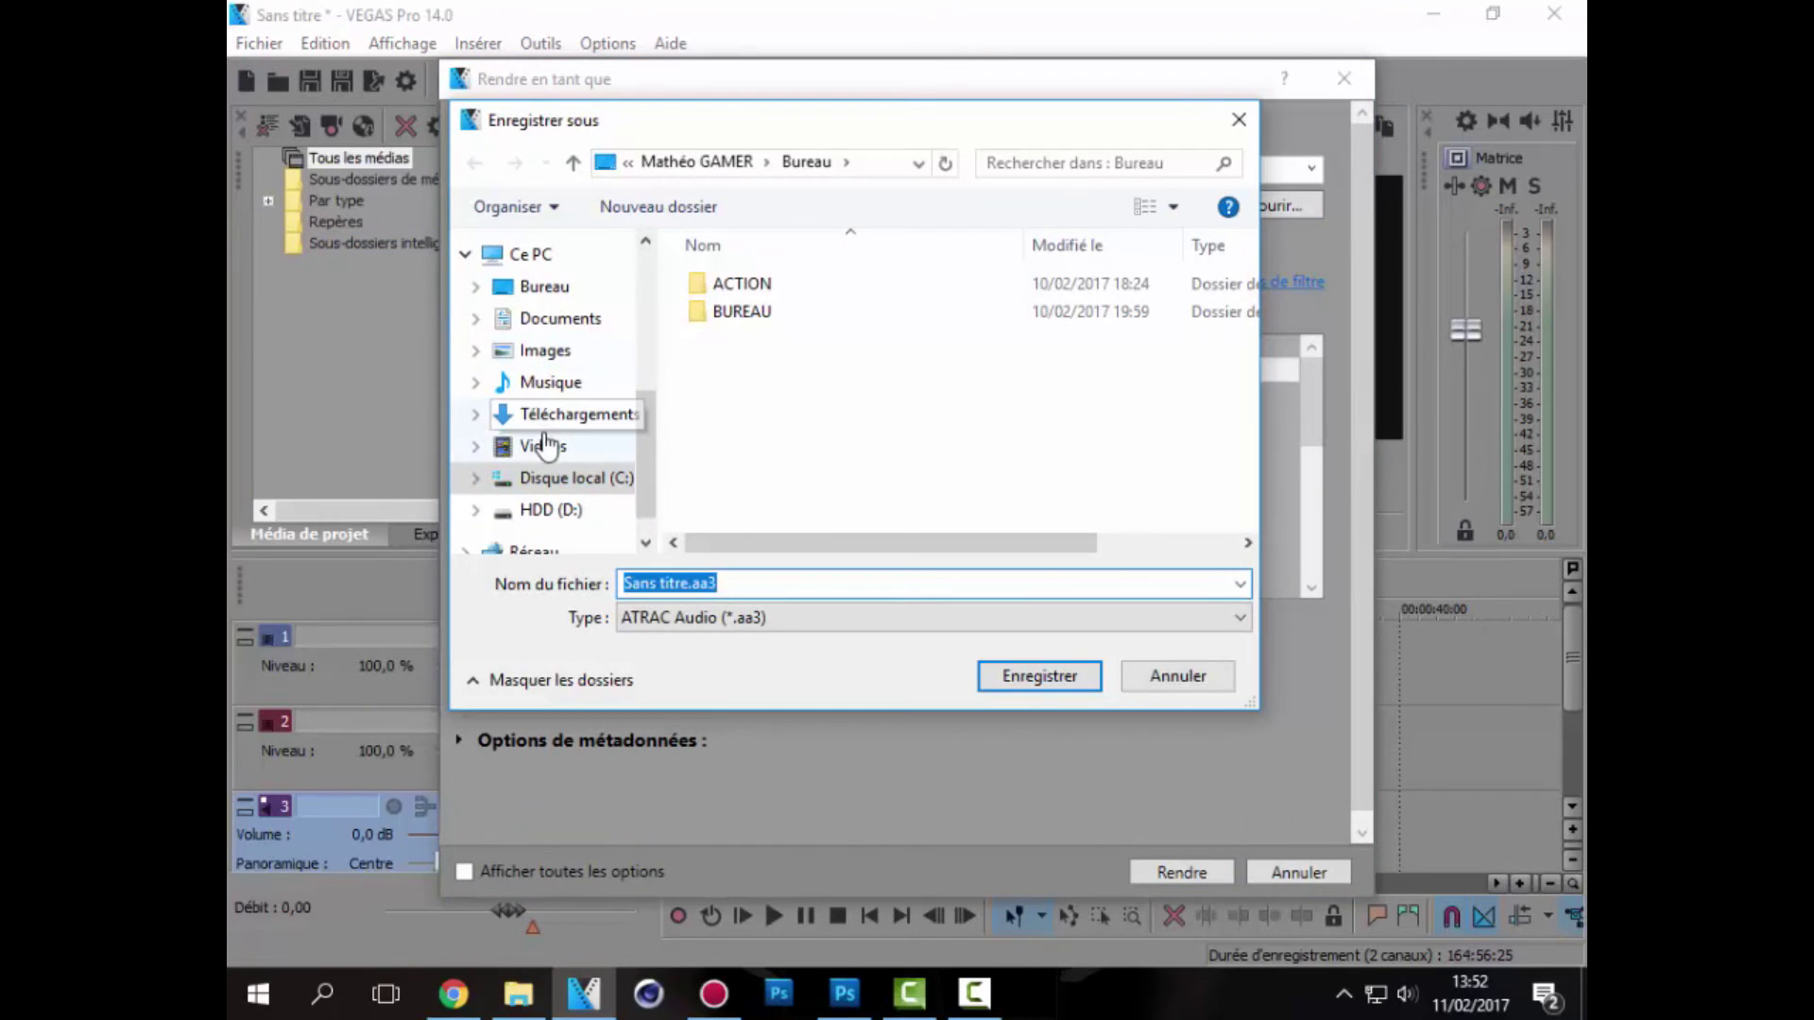
pyautogui.click(545, 446)
pyautogui.moveTo(753, 579); pyautogui.dragTo(583, 592)
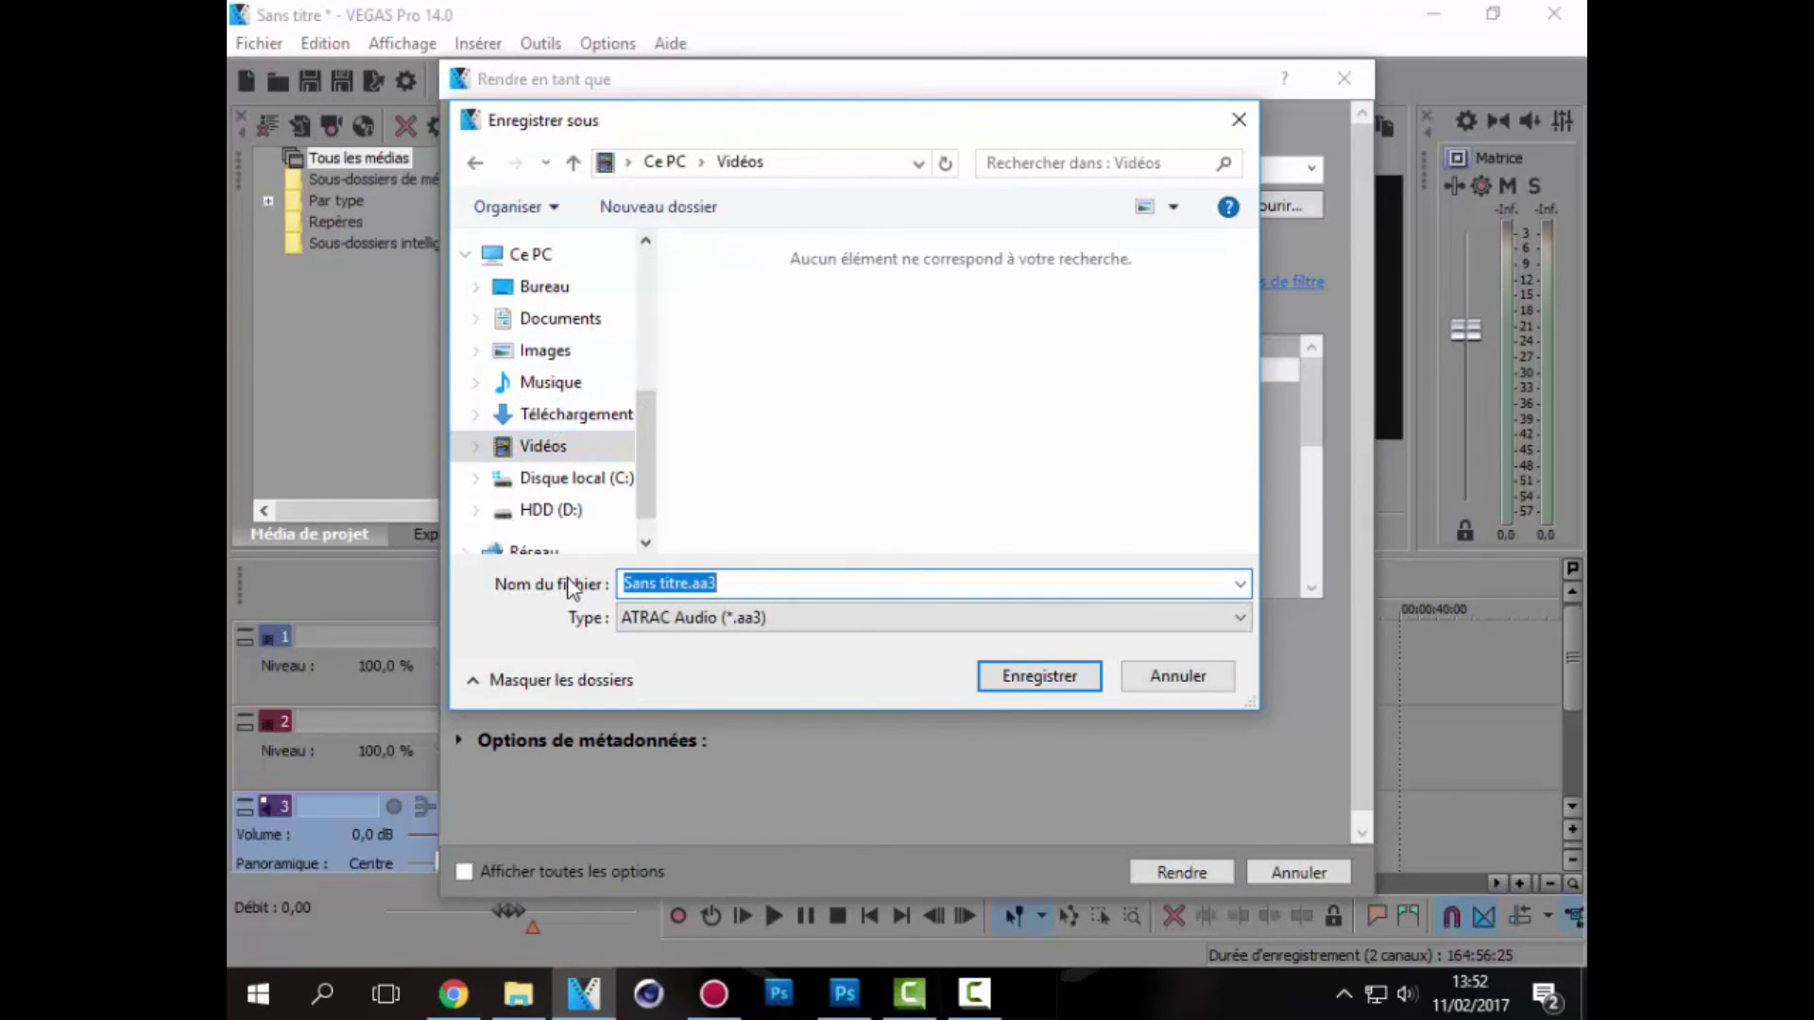
pyautogui.write('TUTO ')
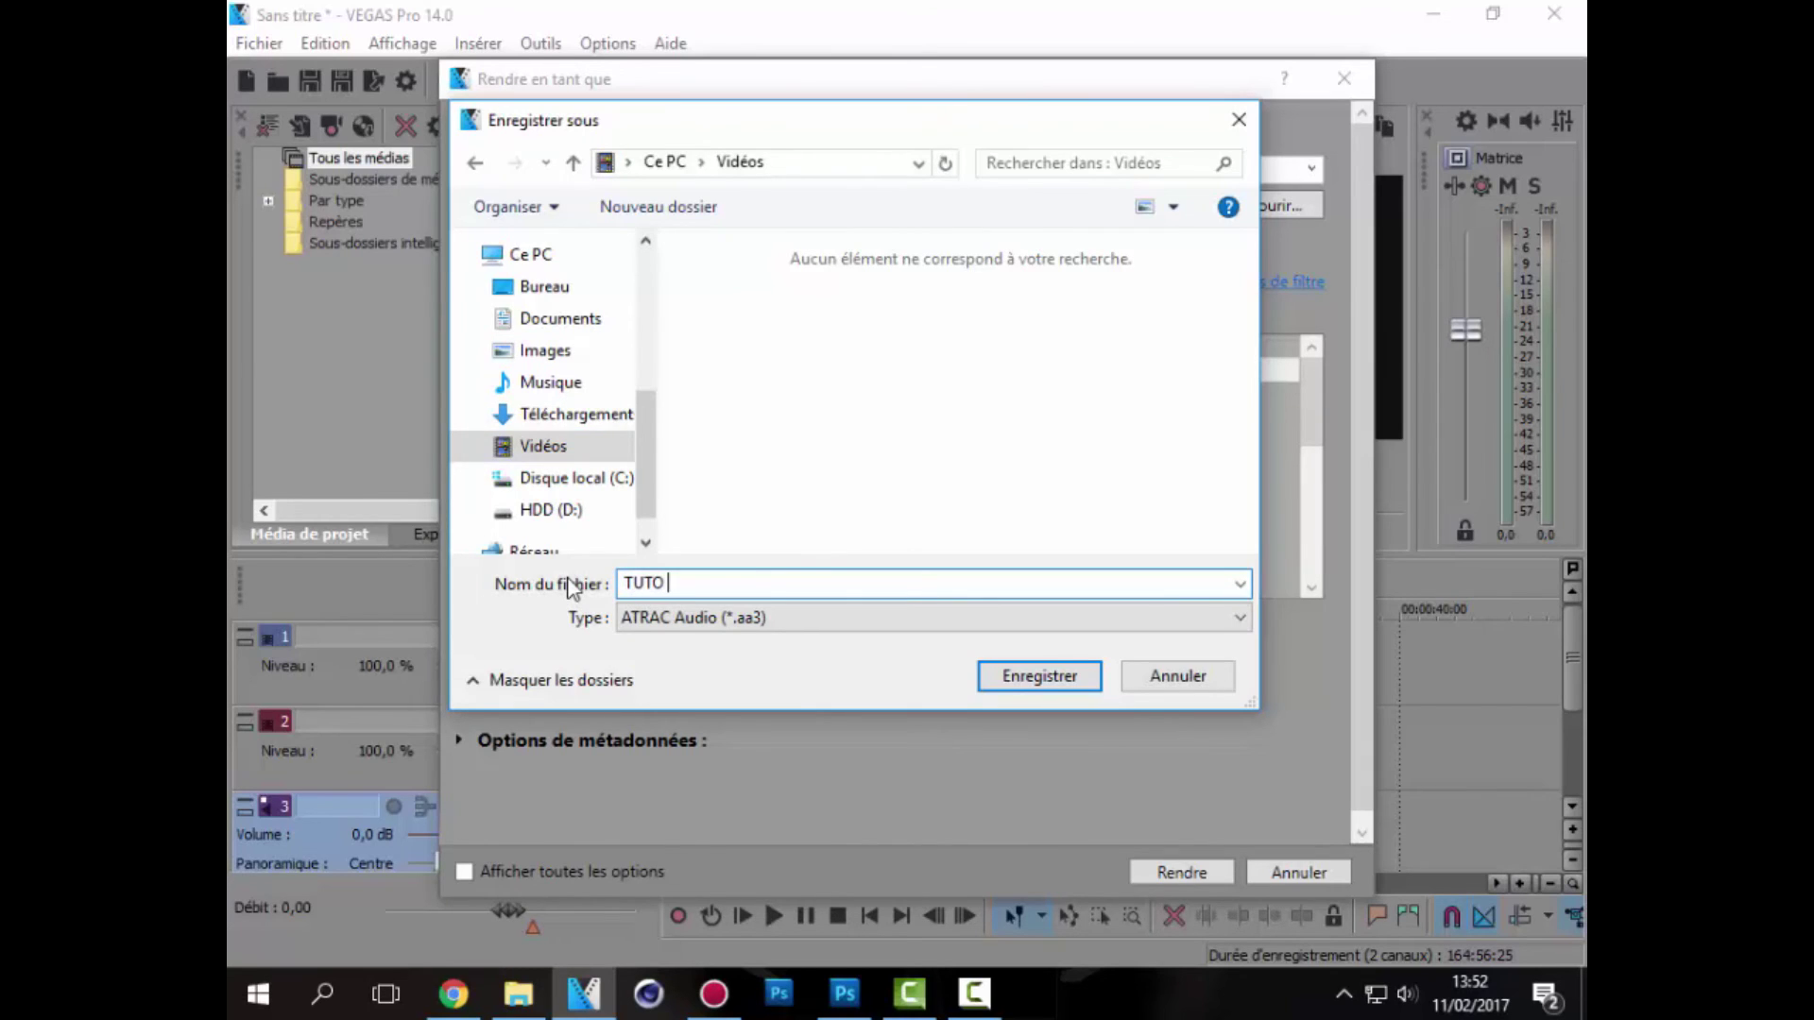
pyautogui.write('P2')
pyautogui.click(761, 619)
pyautogui.click(822, 640)
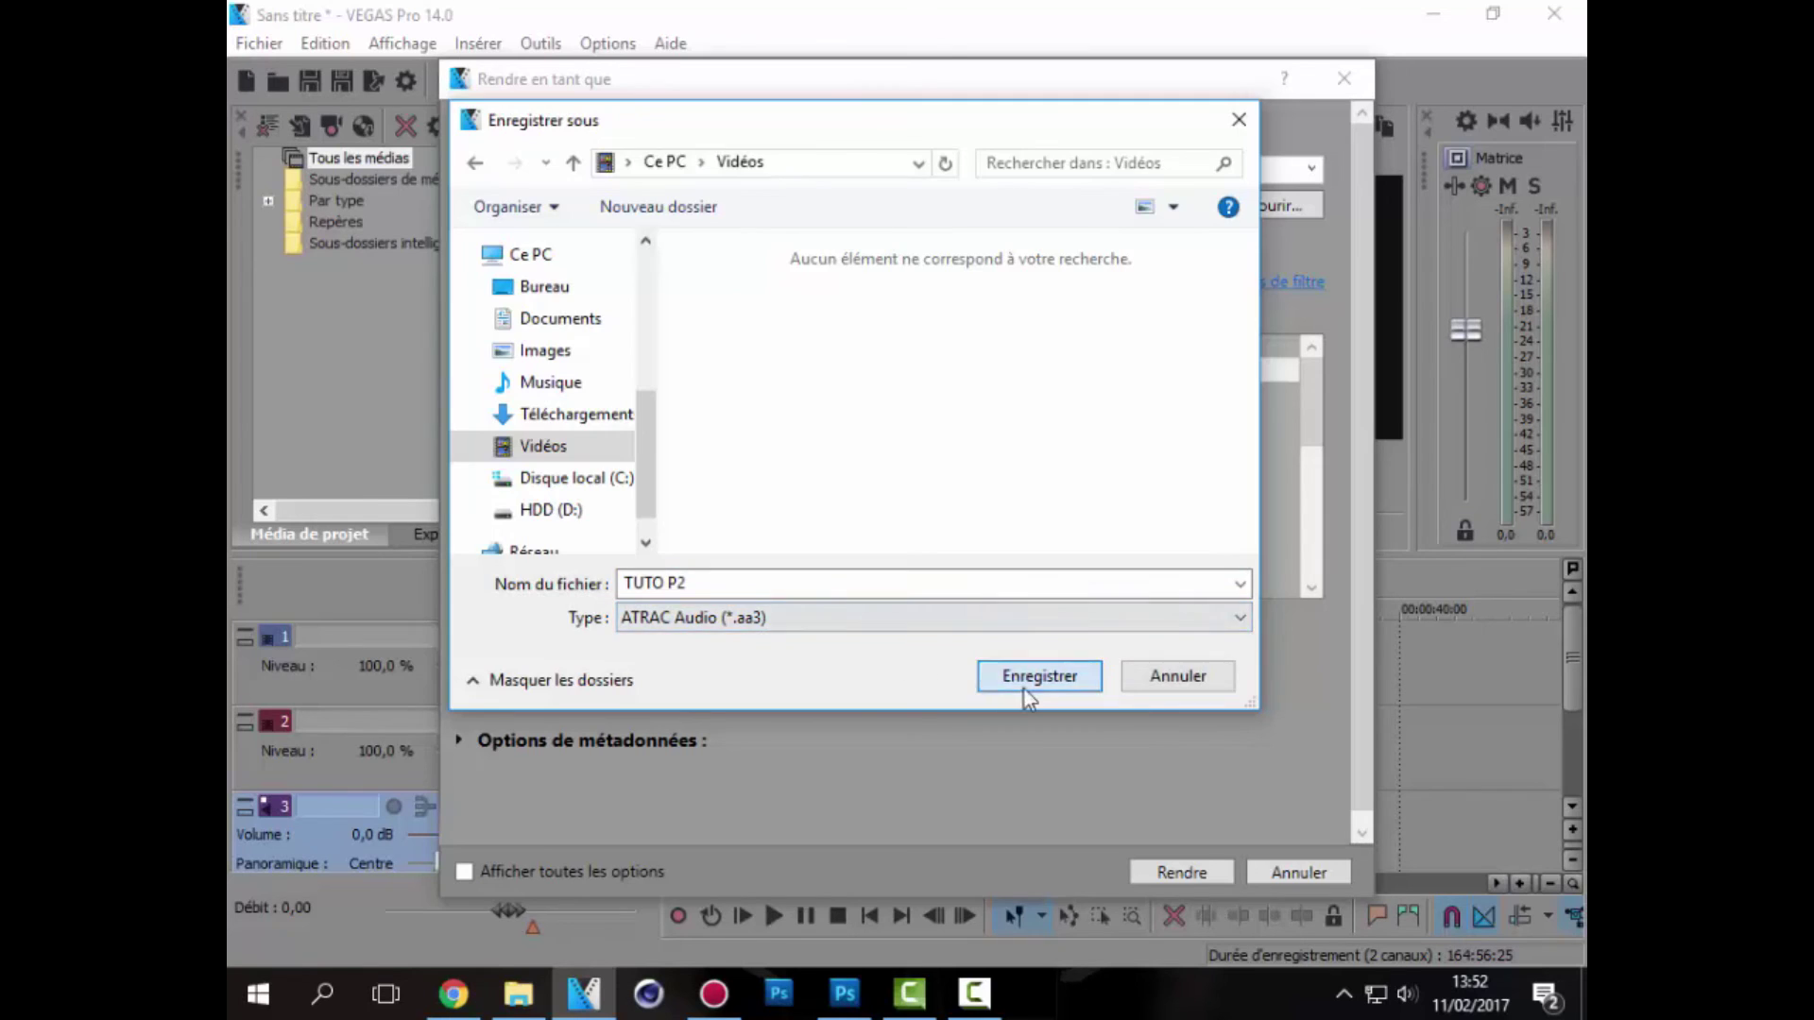
pyautogui.click(1028, 682)
# Show all templates, choose MainConcept AVC/AAC Internet HD 1080p, and start the render.
pyautogui.click(477, 308)
pyautogui.click(478, 308)
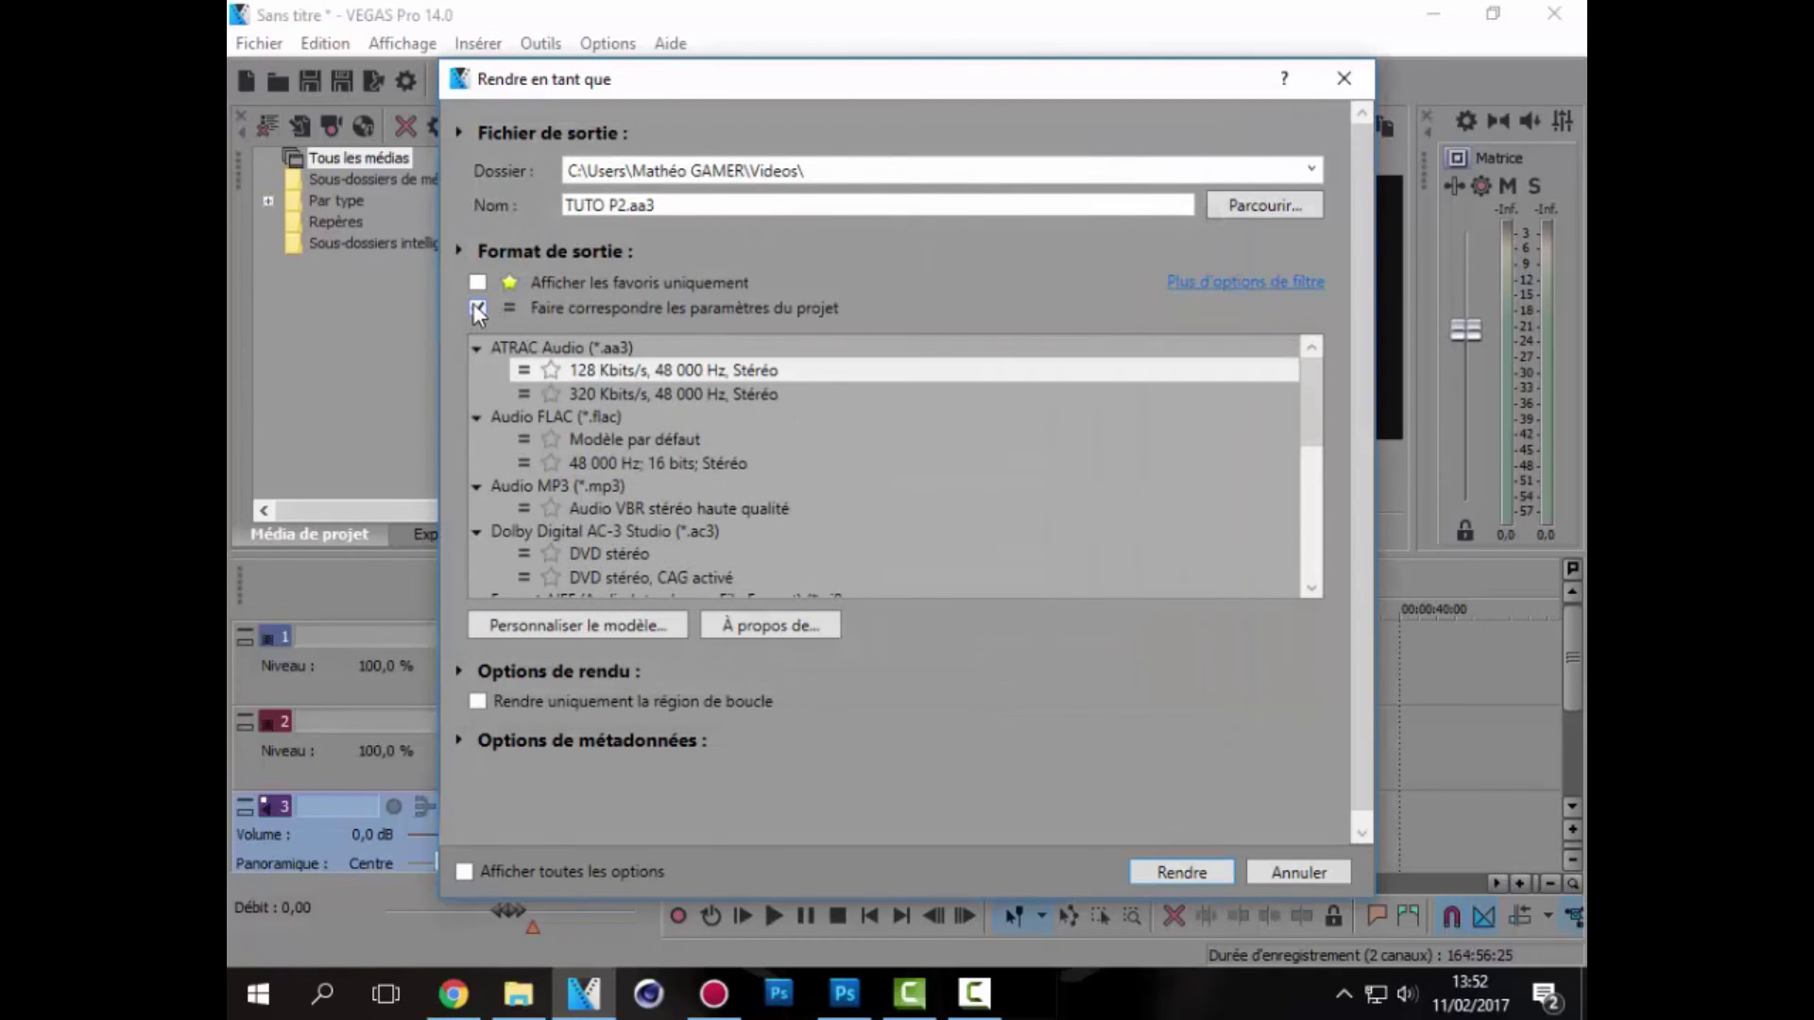
pyautogui.click(477, 308)
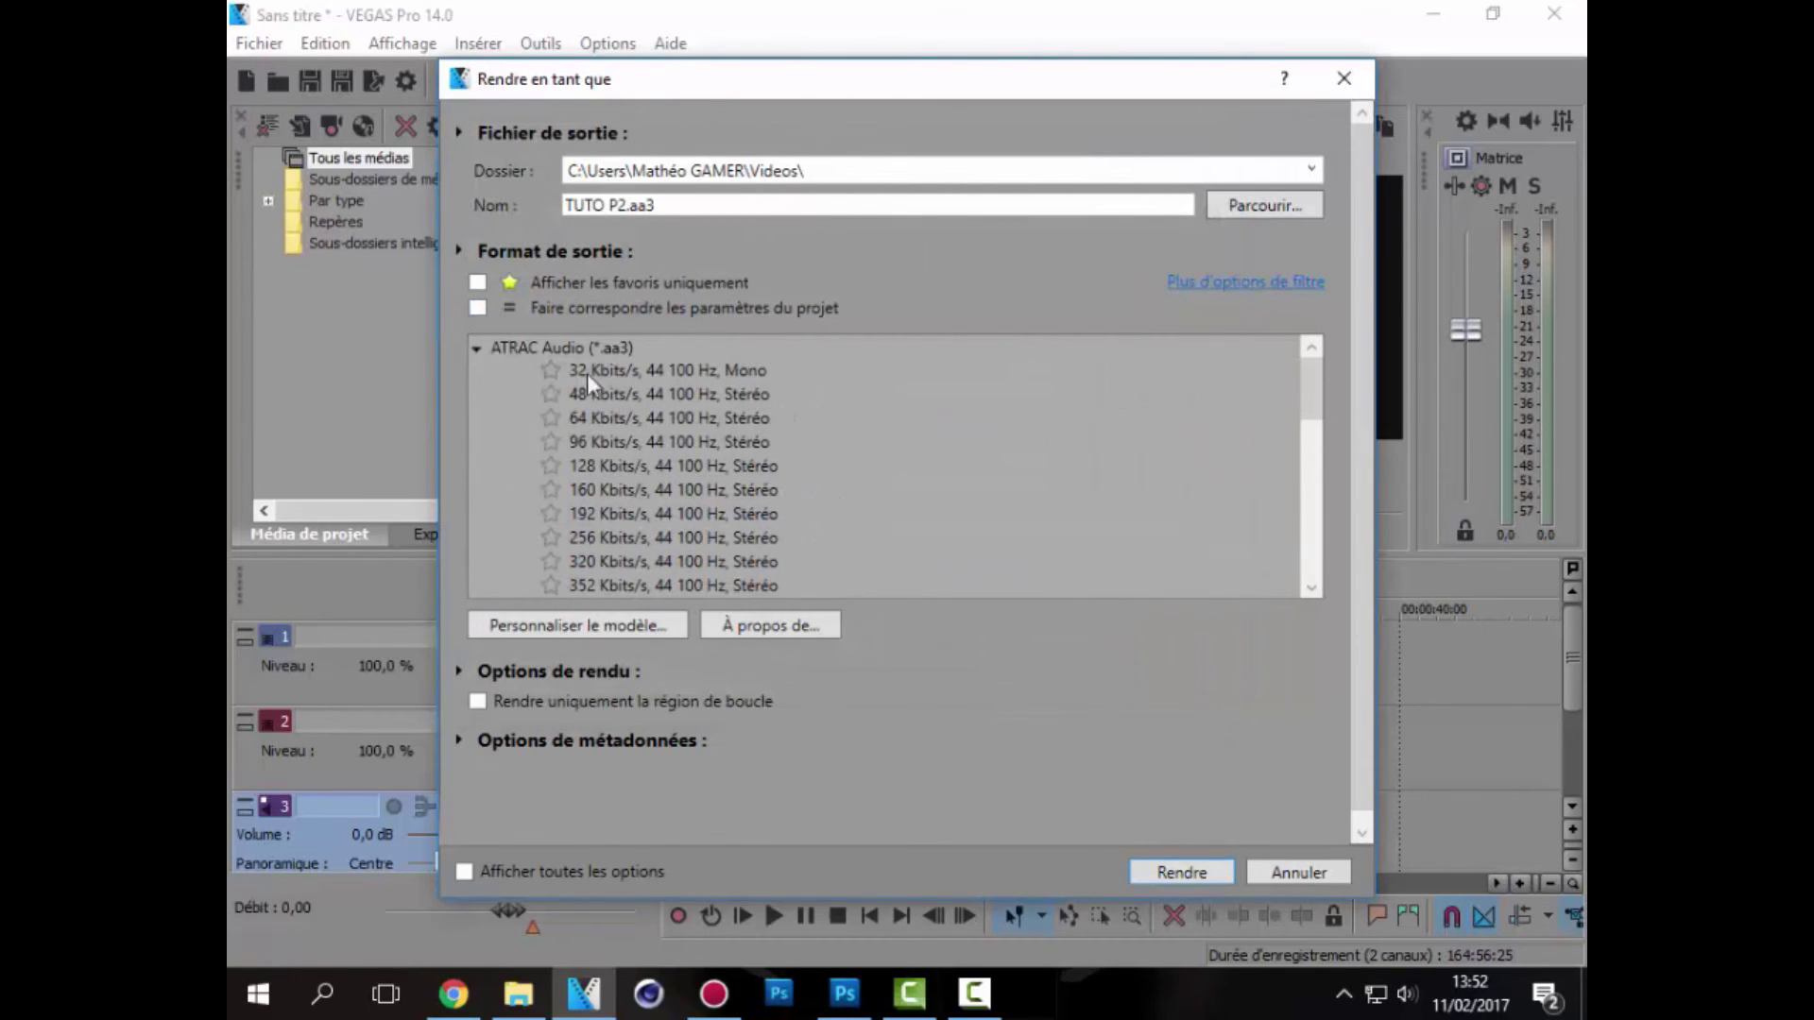
pyautogui.click(478, 309)
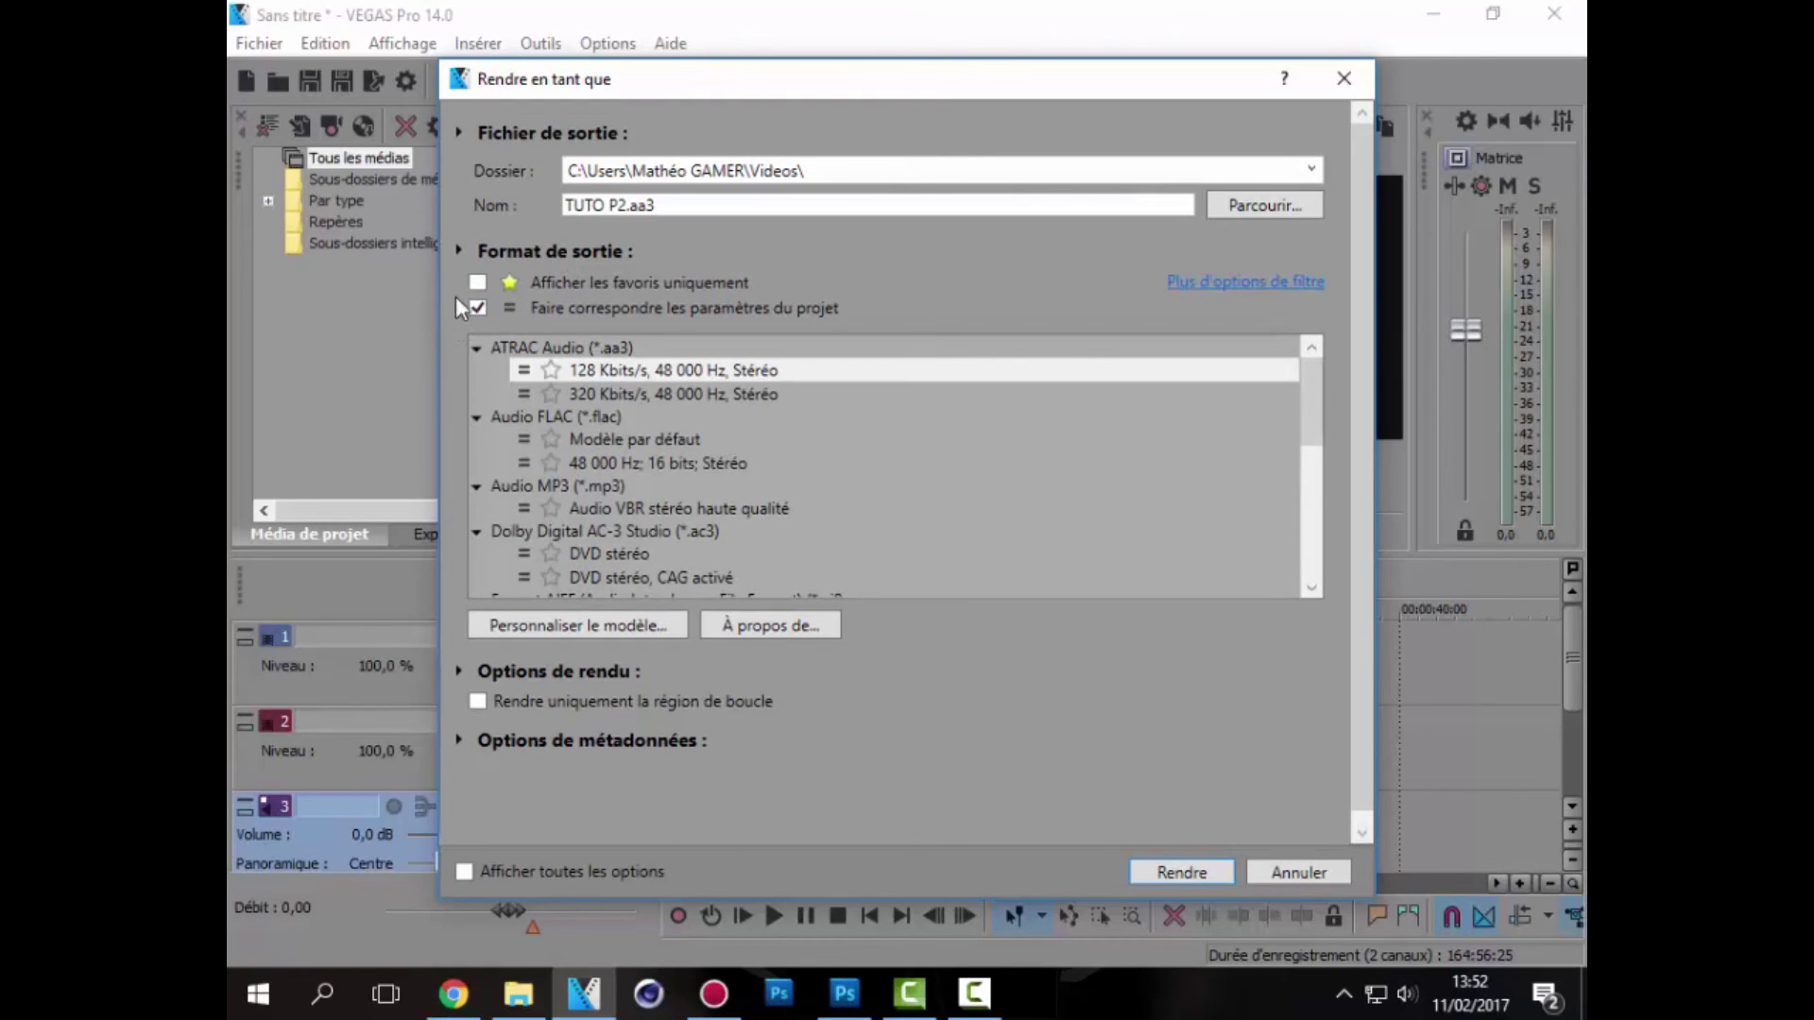
pyautogui.click(477, 309)
pyautogui.moveTo(1313, 392); pyautogui.dragTo(1313, 496)
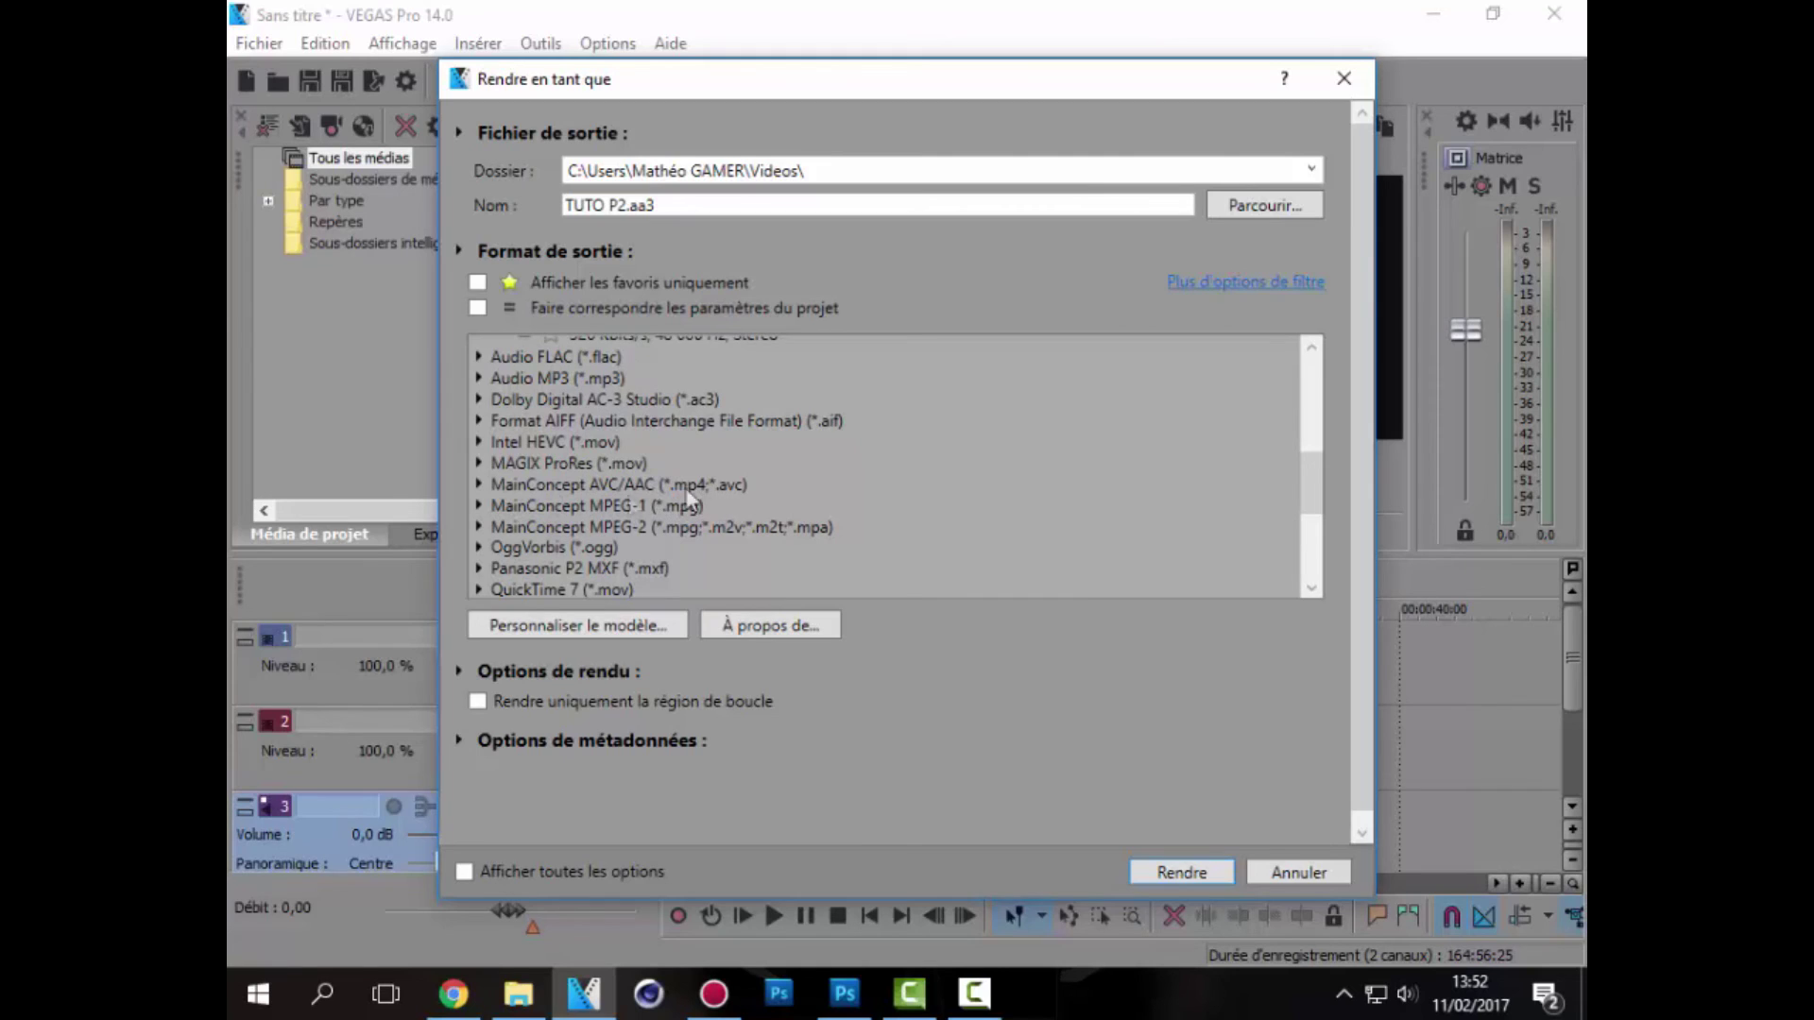
pyautogui.click(479, 486)
pyautogui.scroll(-3, 643, 511)
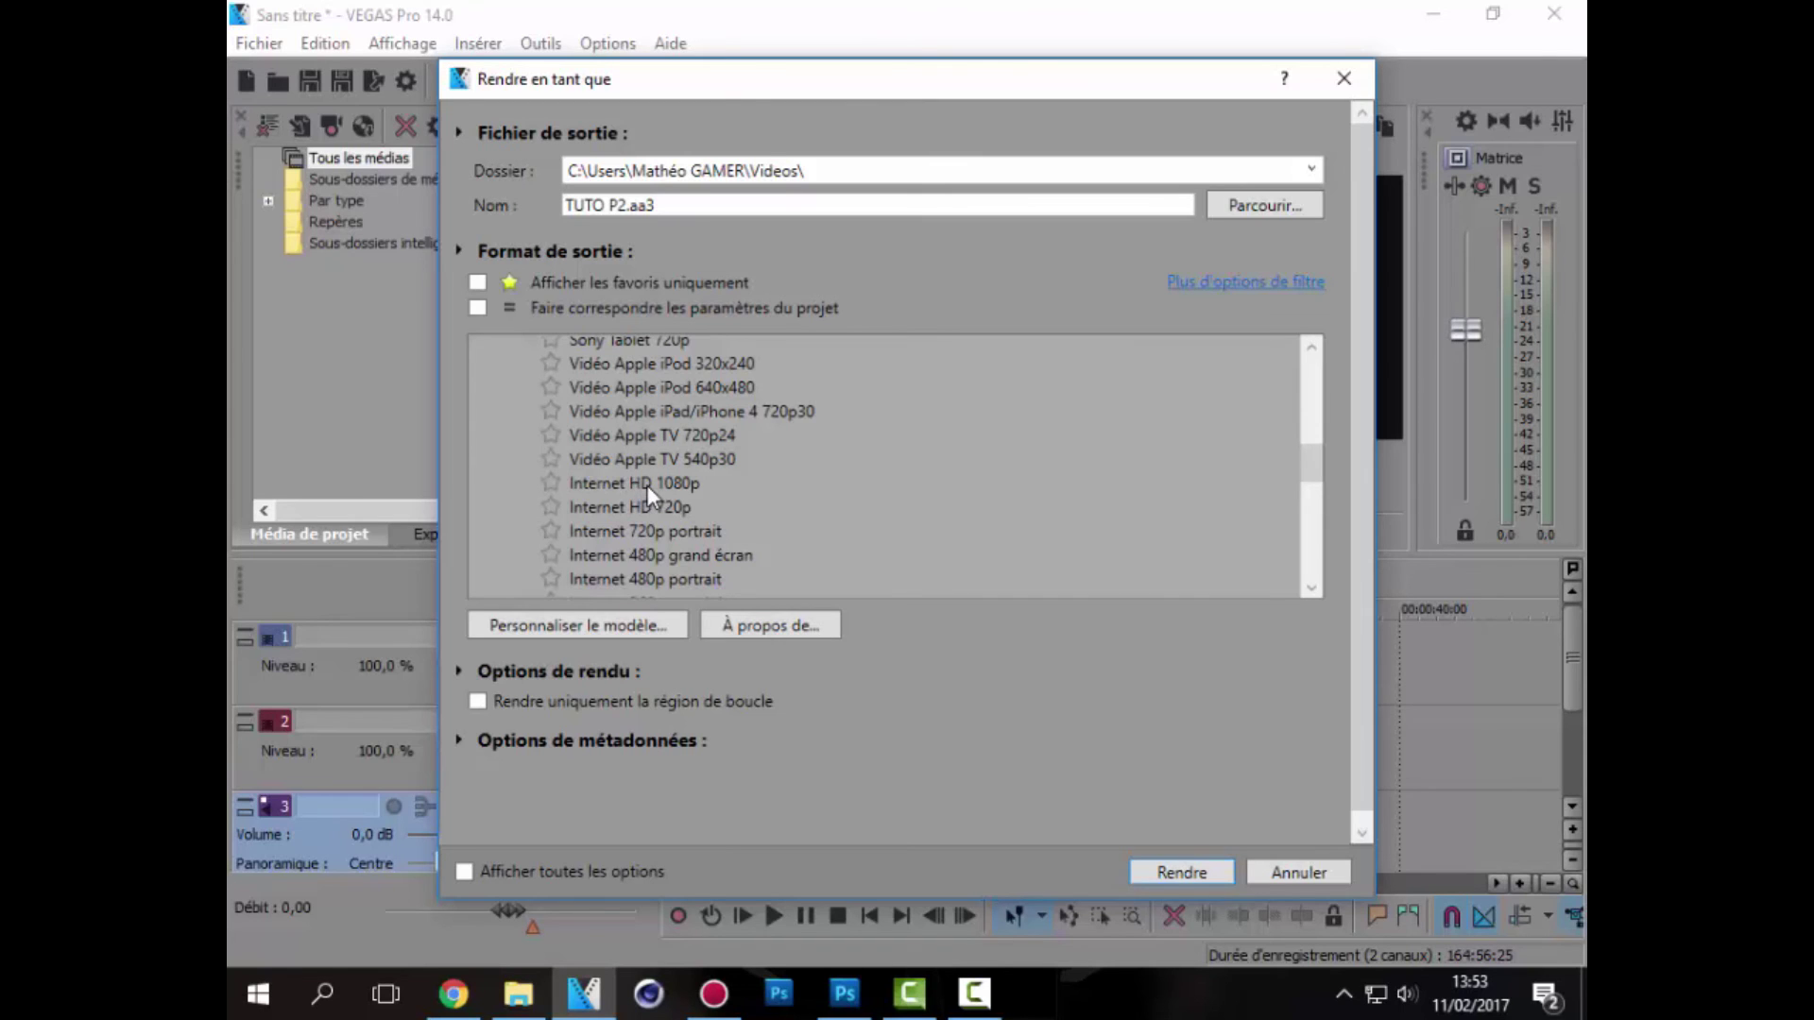
pyautogui.click(651, 484)
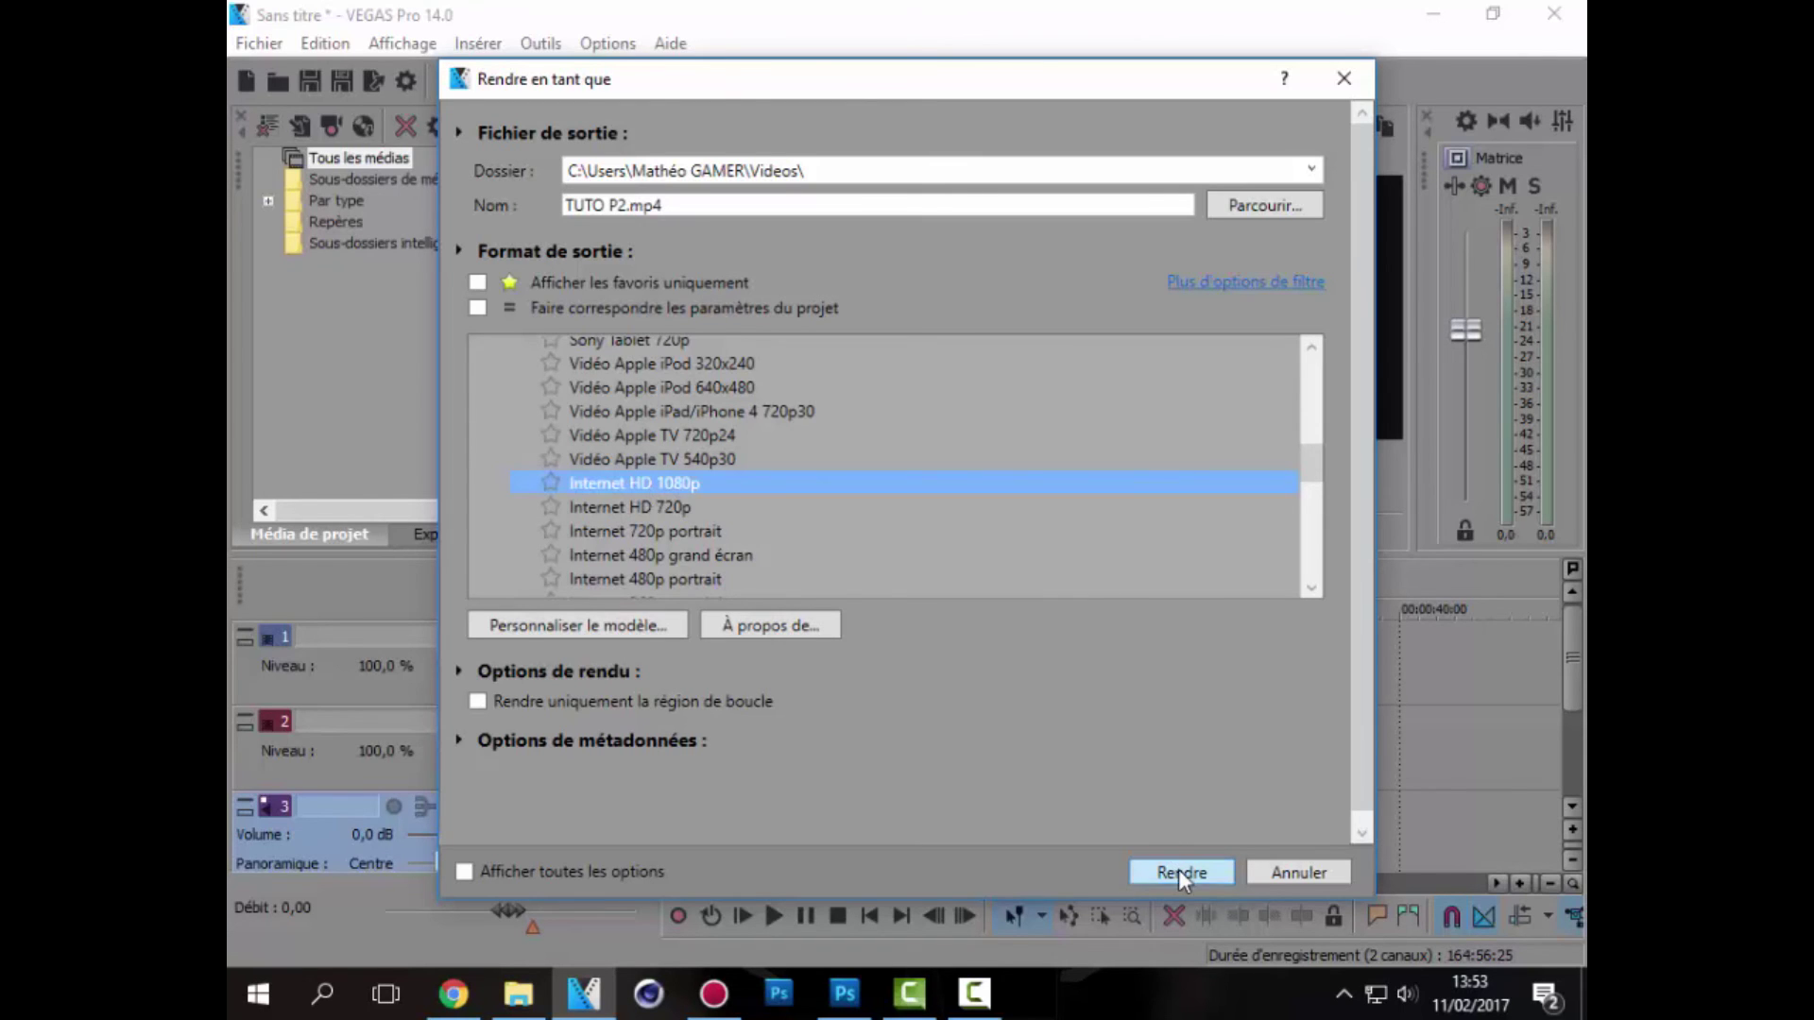
pyautogui.click(1178, 869)
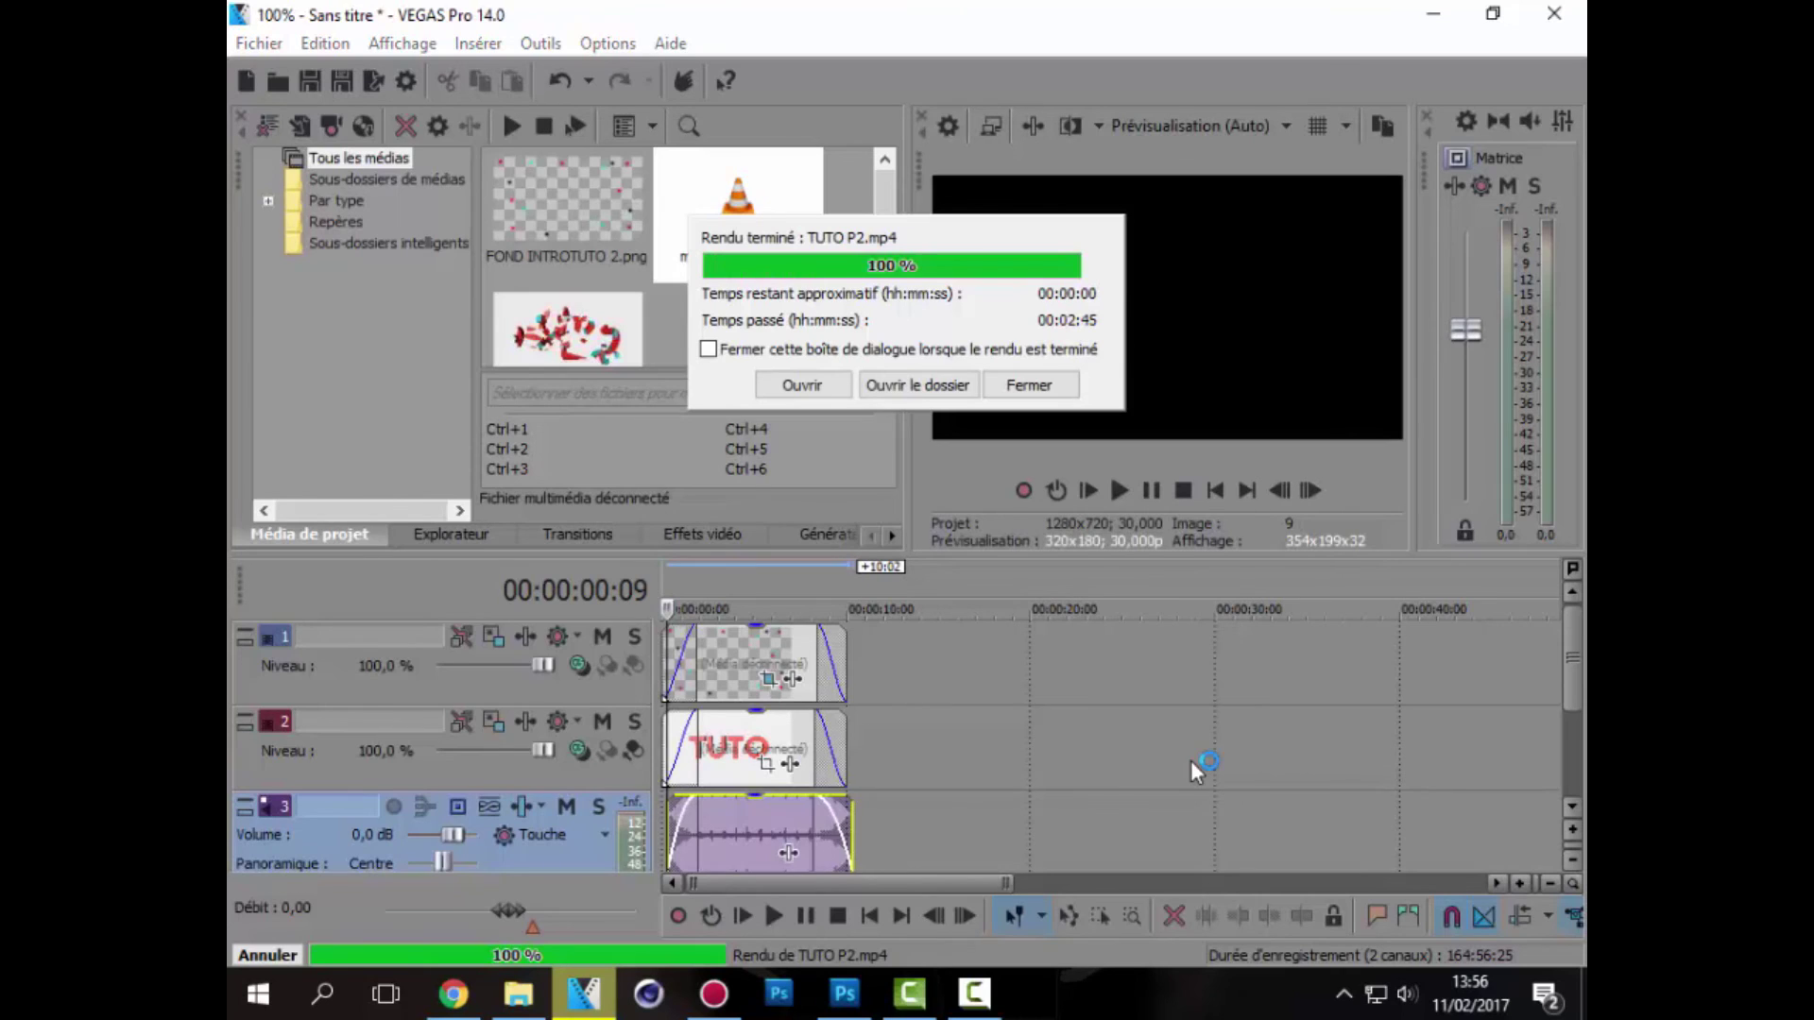
# Wait for the TUTO P2.mp4 render to reach 100% and close the Rendu terminé notice.
pyautogui.click(974, 993)
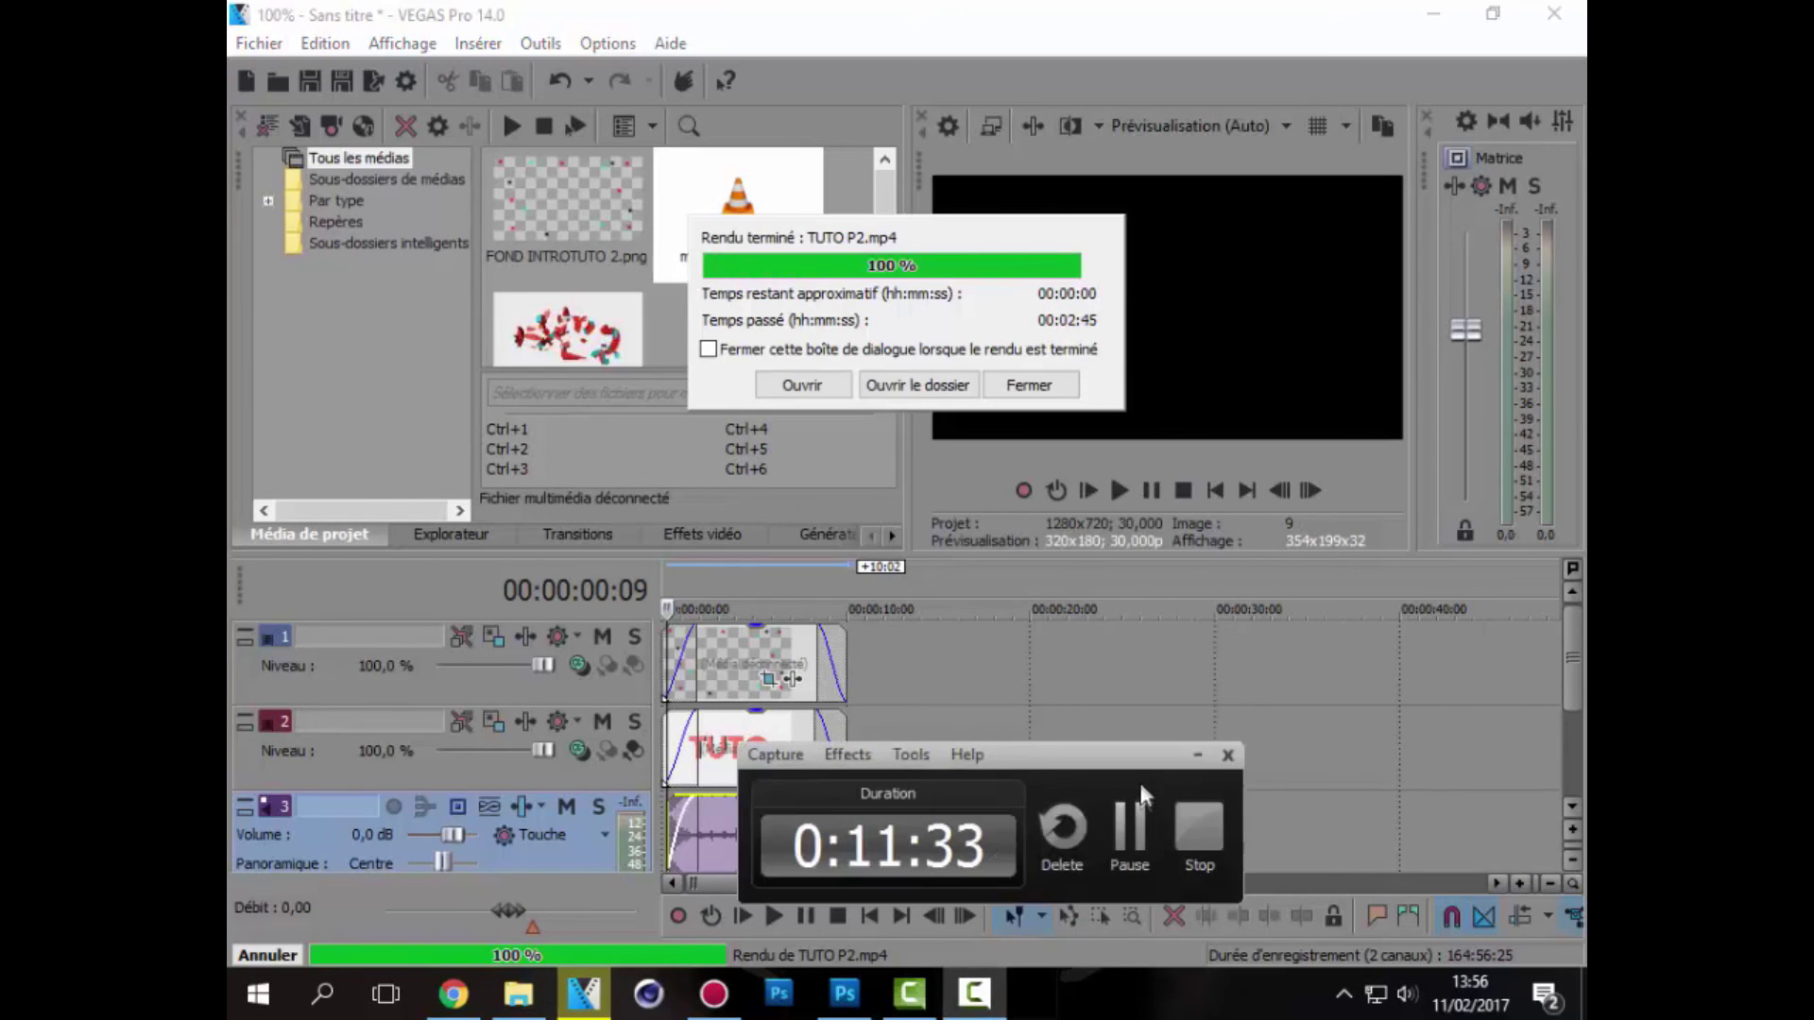
pyautogui.click(1196, 755)
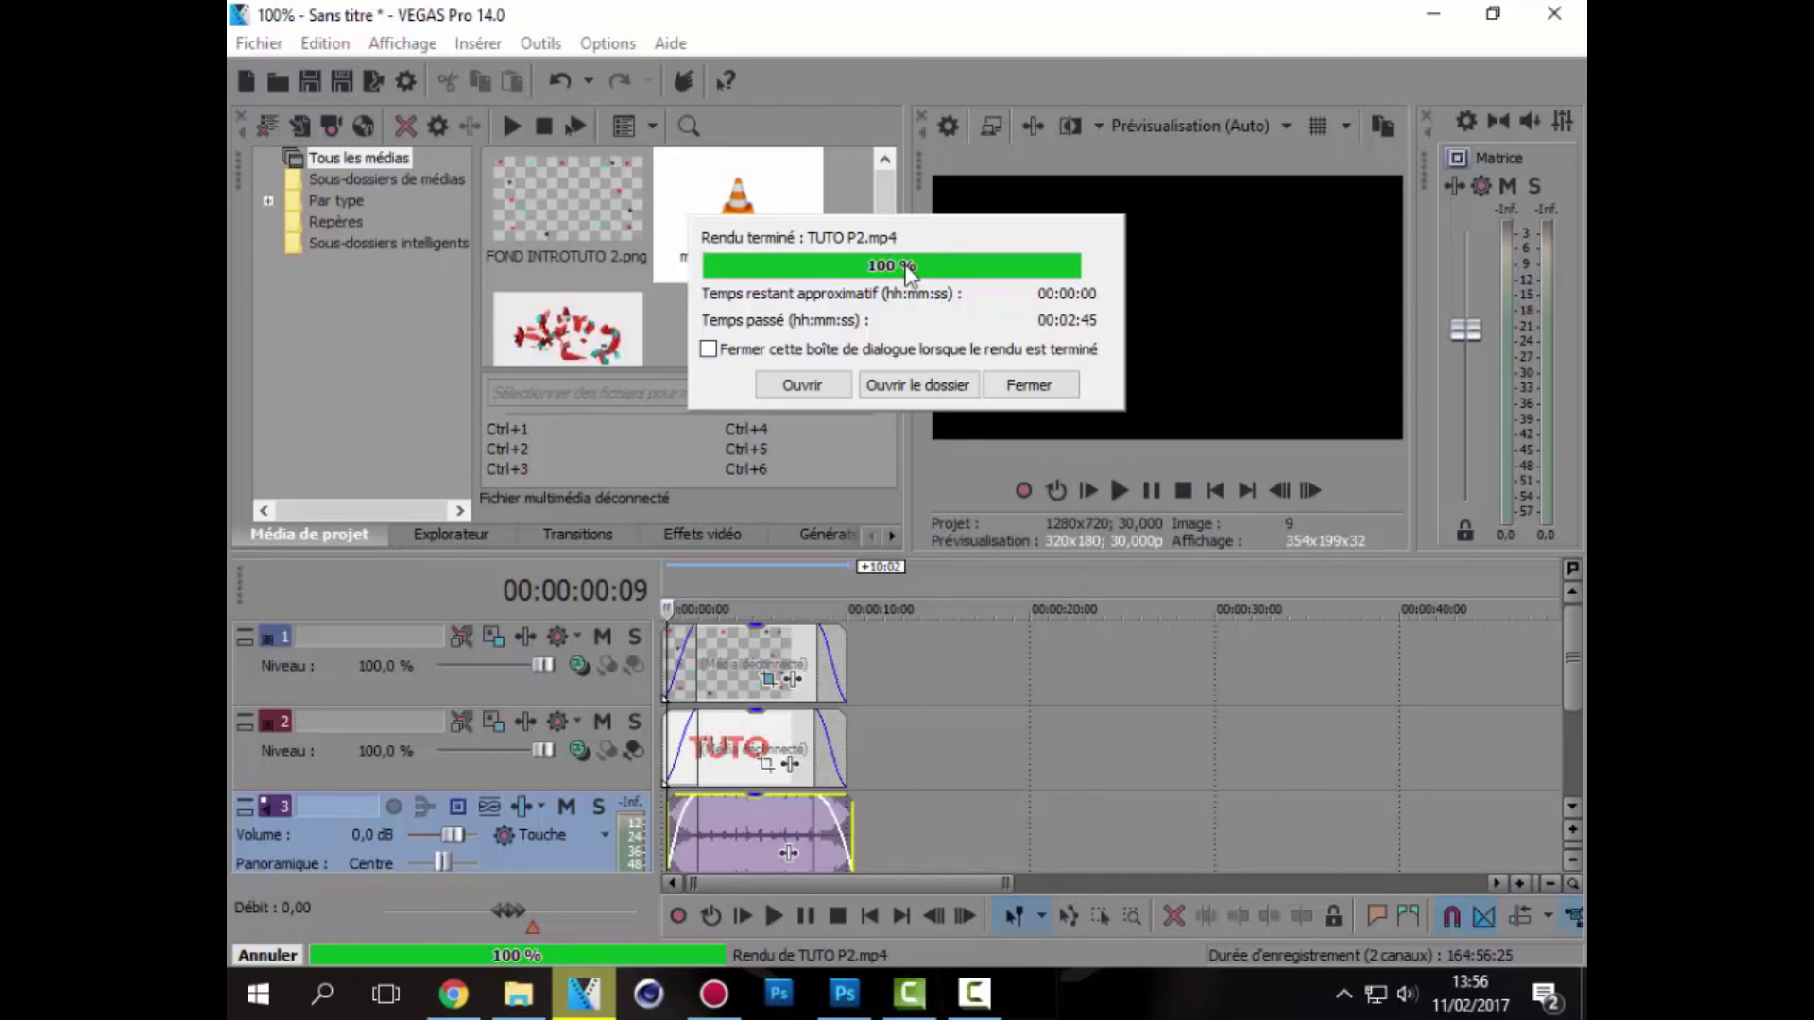
pyautogui.click(1029, 385)
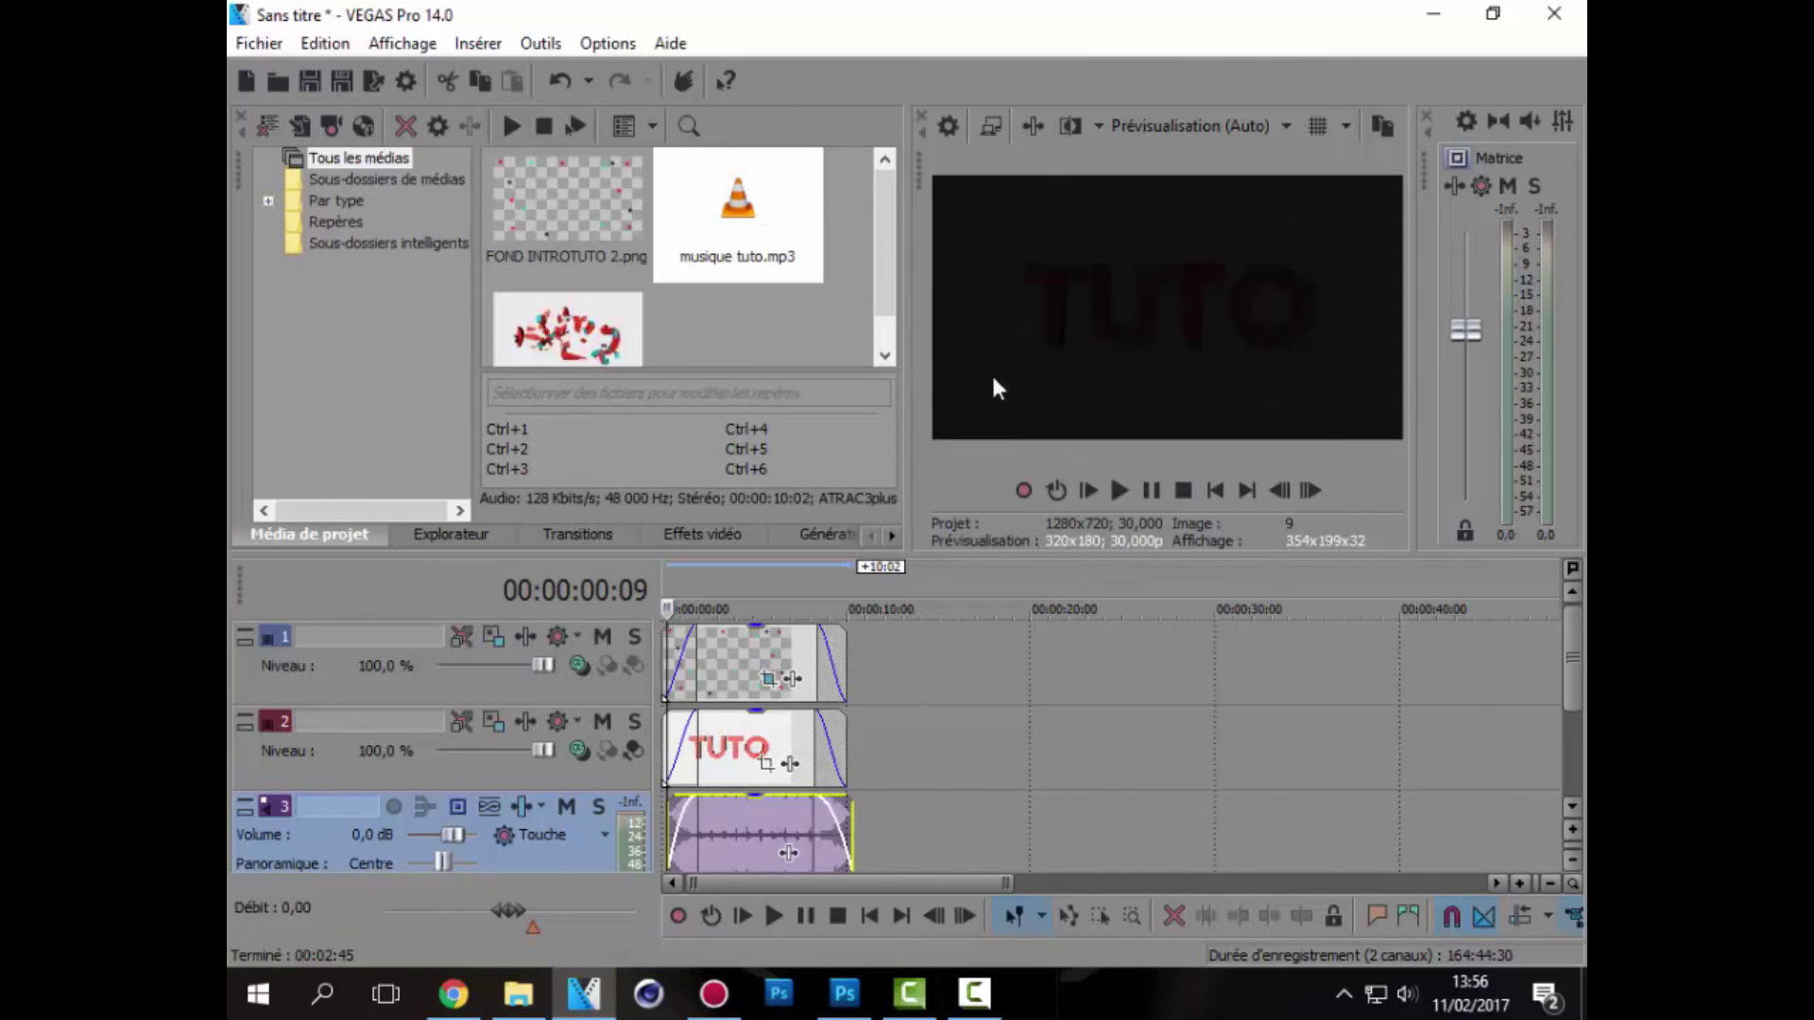
pyautogui.moveTo(510, 1003)
# Switch to Chrome's YouTube channel tab and scroll through the Videos list of uploads.
pyautogui.click(454, 994)
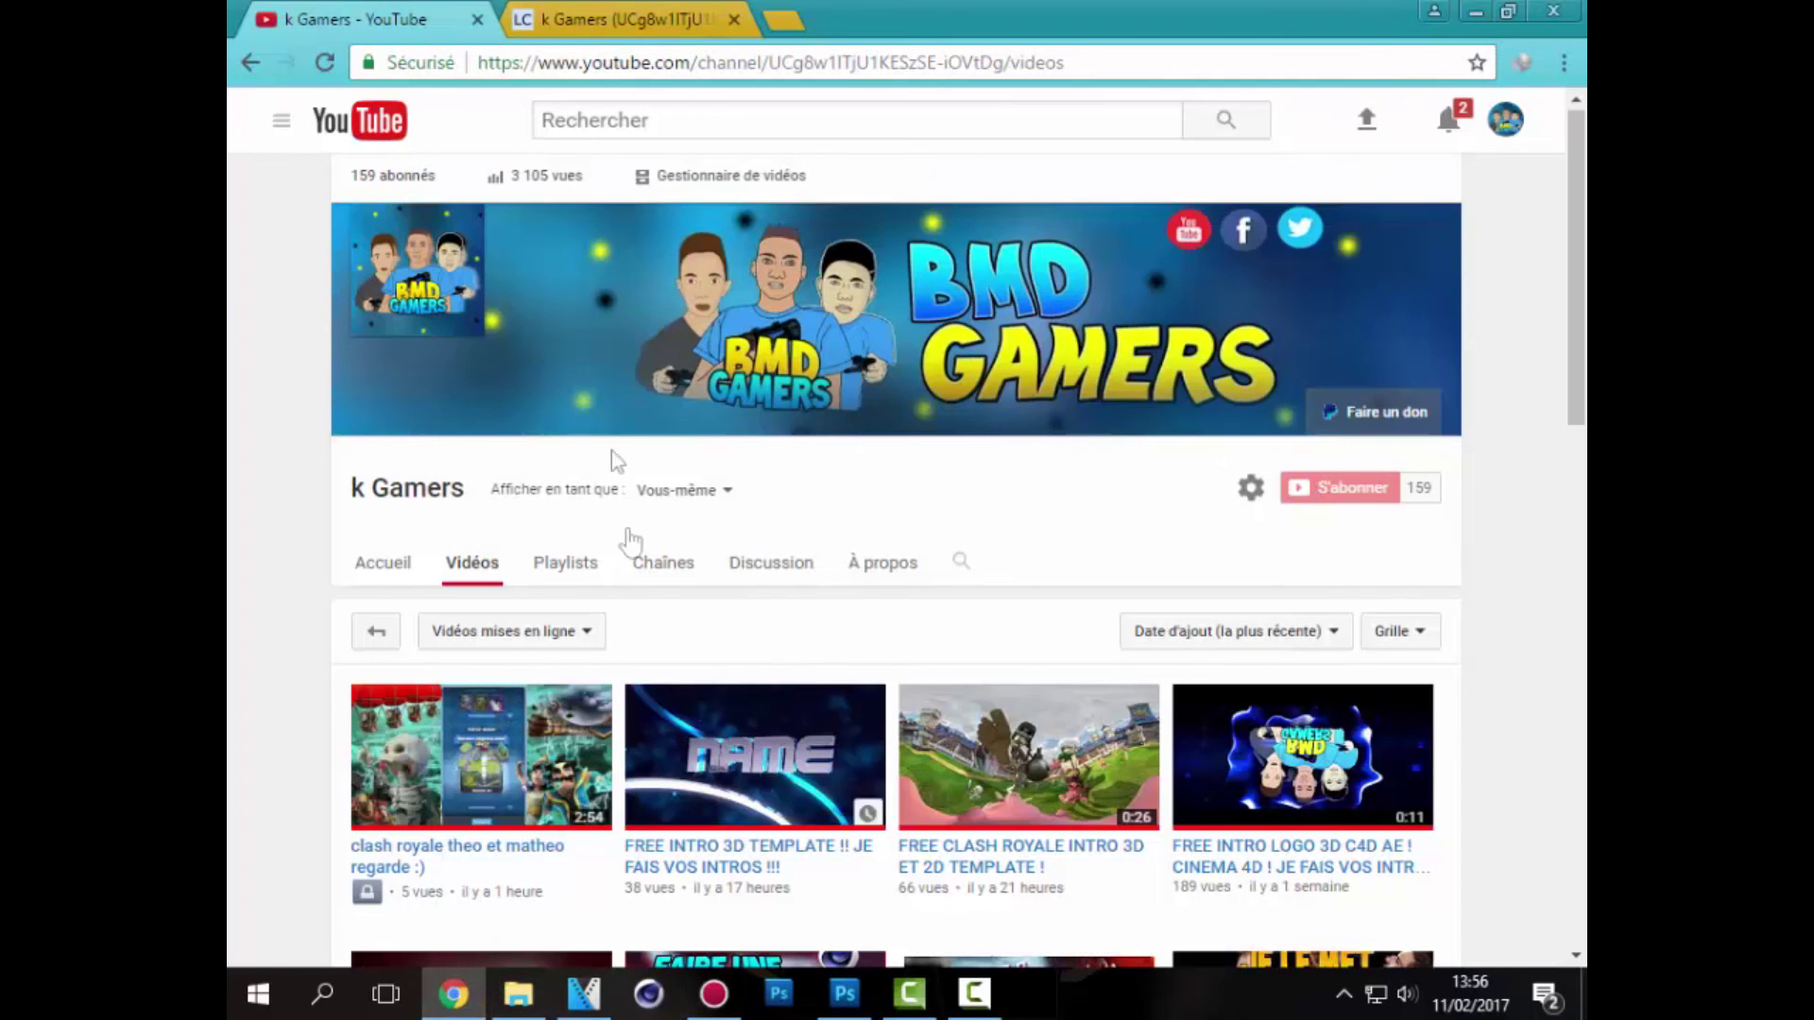
pyautogui.click(571, 15)
pyautogui.click(355, 16)
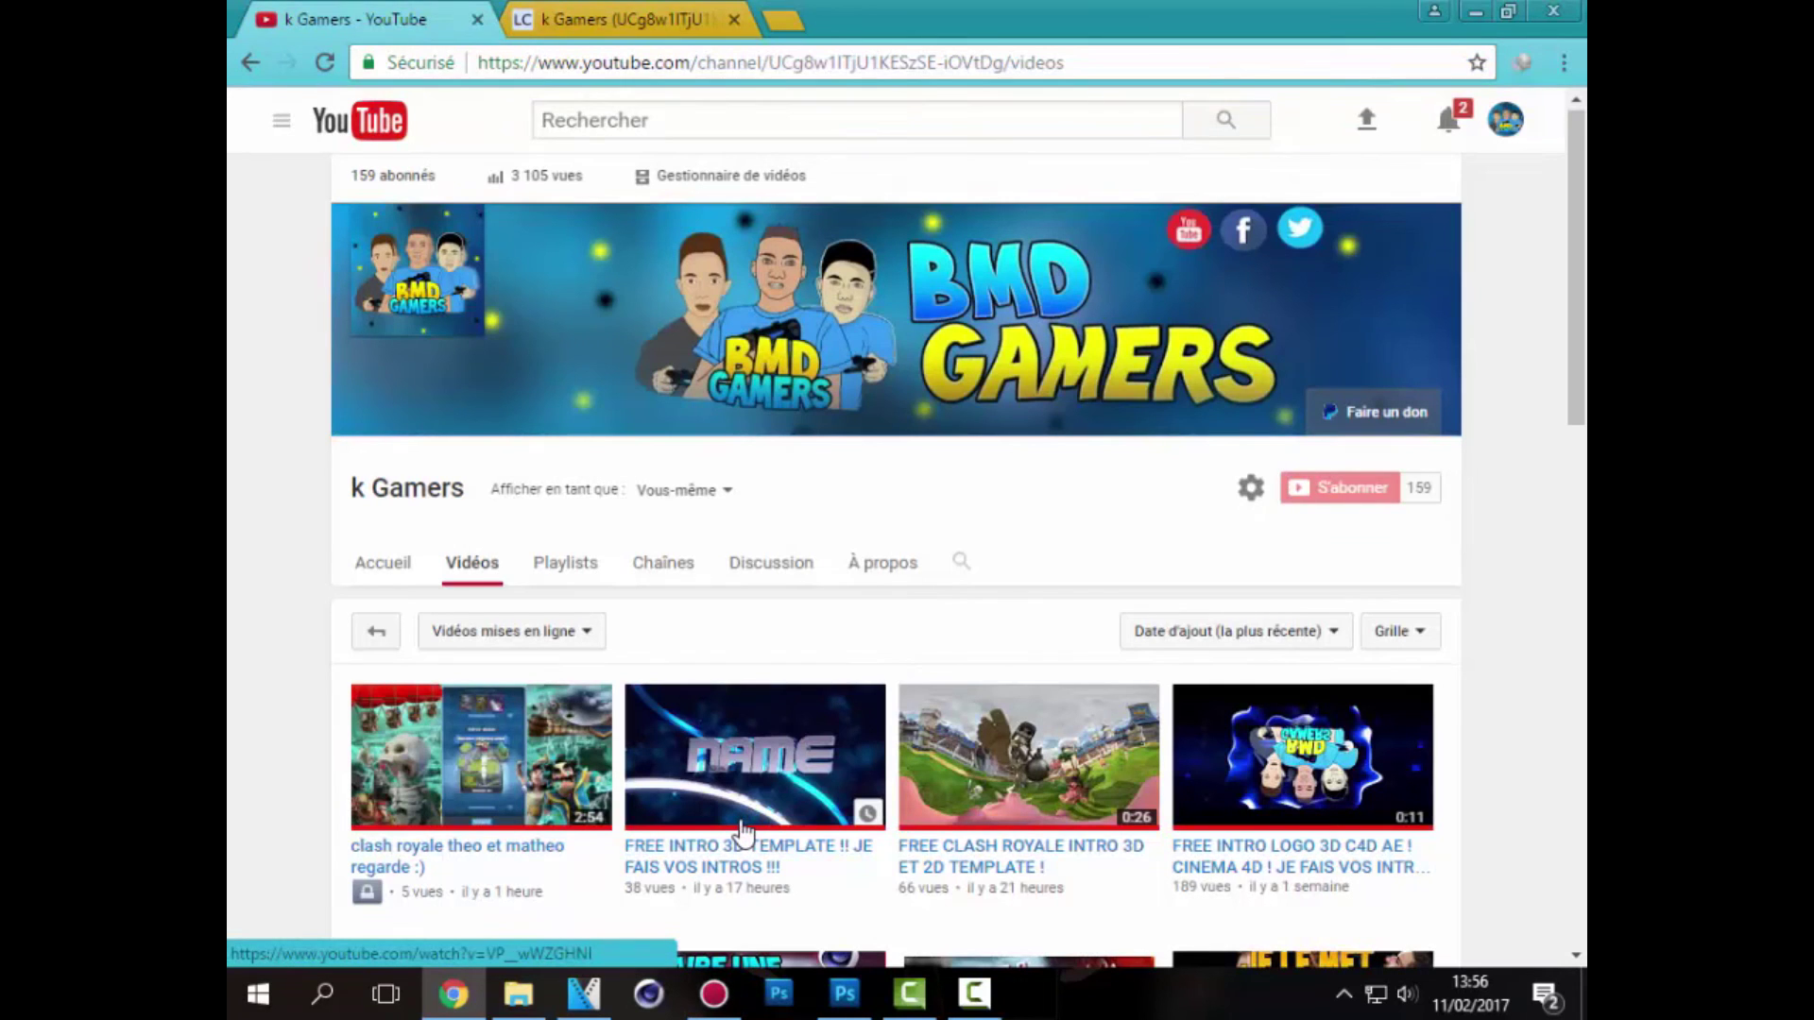
pyautogui.scroll(-3, 742, 831)
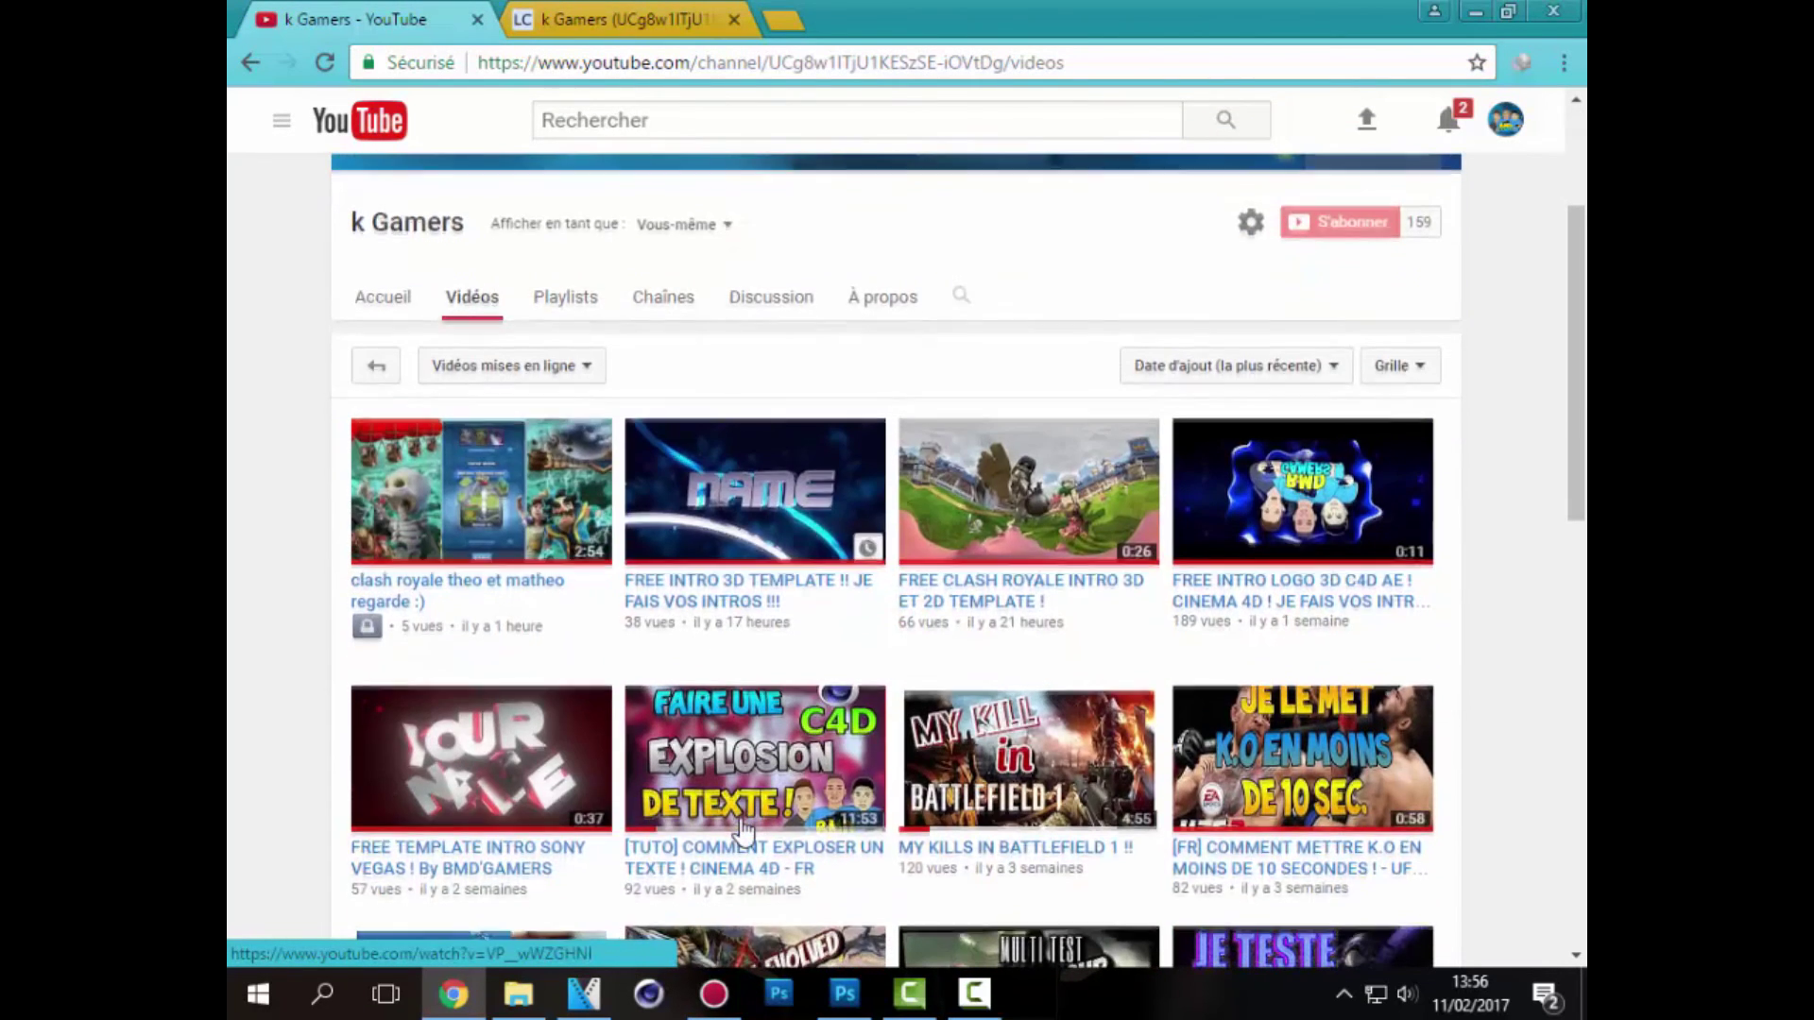